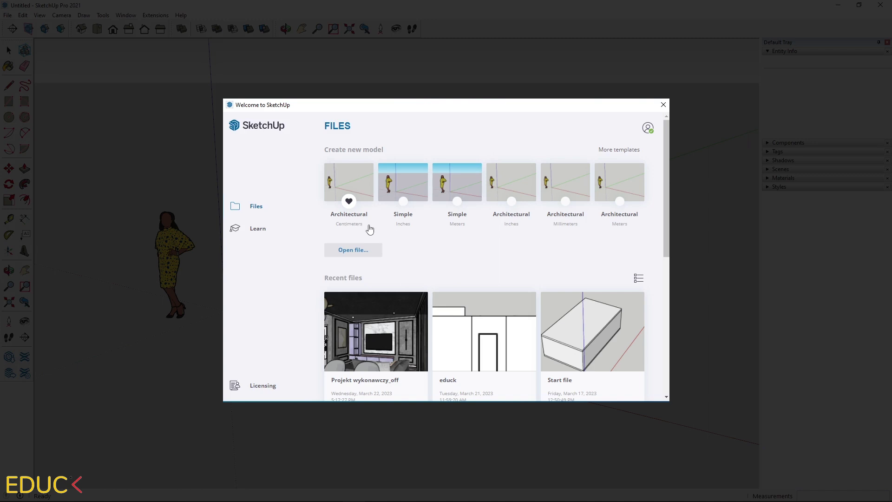
# Create a new model from the Architectural Centimeters template.
pyautogui.click(358, 181)
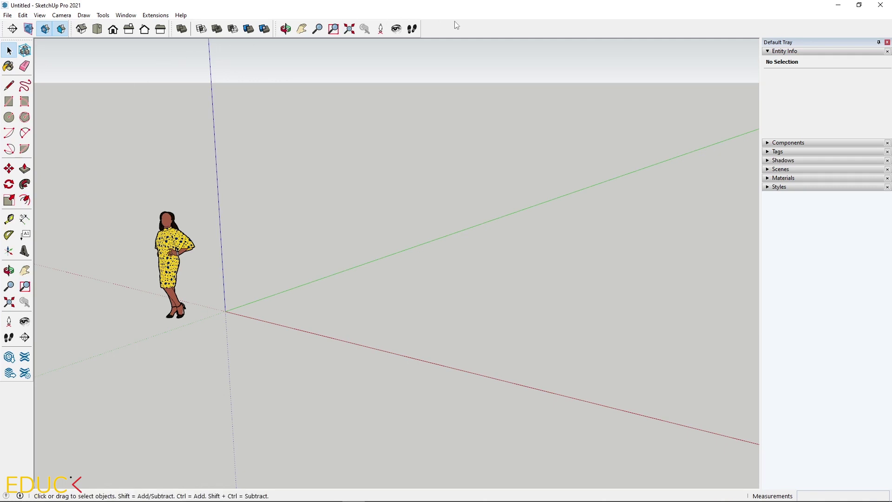
# Hide the Large Tool Set toolbar and show it again.
pyautogui.rightClick(466, 27)
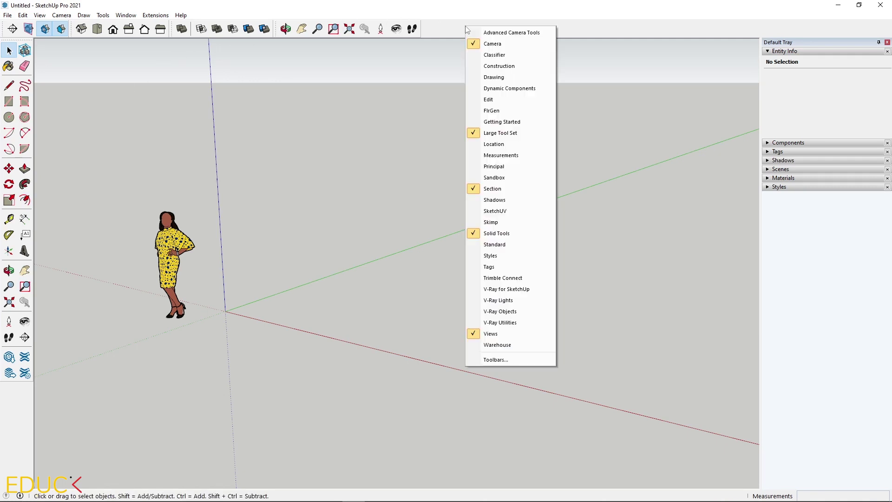
pyautogui.click(506, 135)
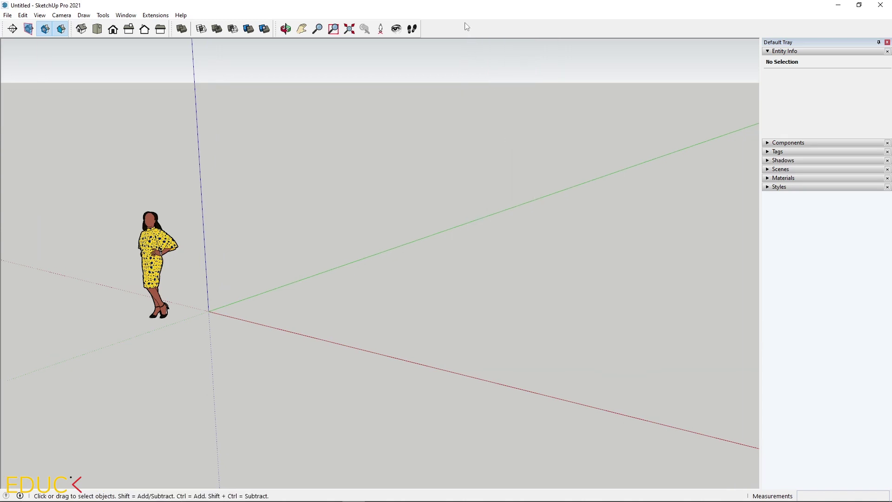
pyautogui.rightClick(466, 27)
pyautogui.click(497, 136)
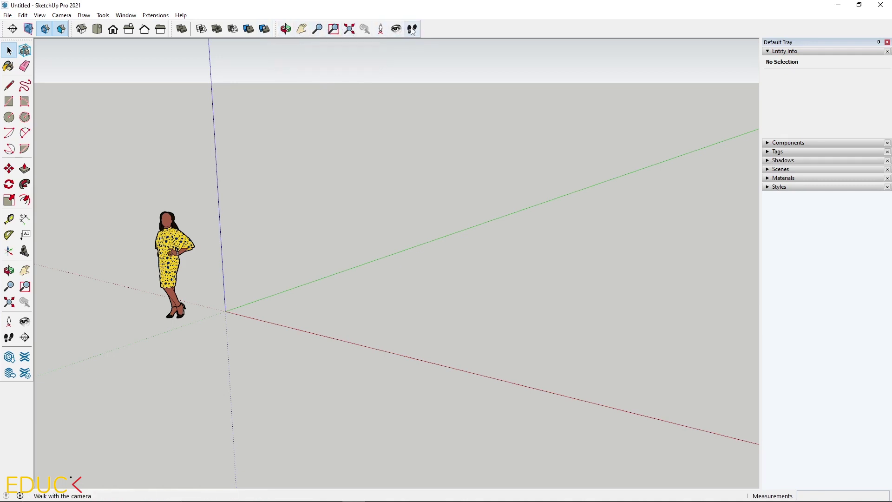
# Show the Drawing, Edit and Shadows toolbars.
pyautogui.rightClick(454, 30)
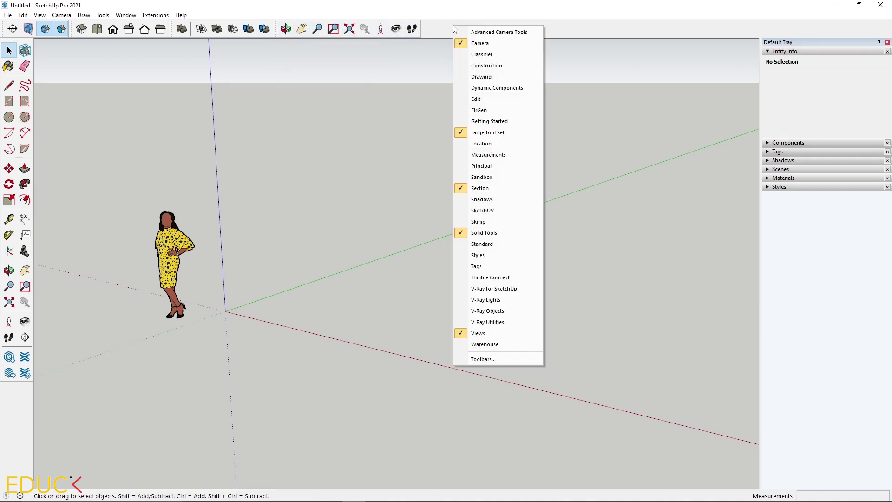
pyautogui.click(482, 76)
pyautogui.rightClick(472, 32)
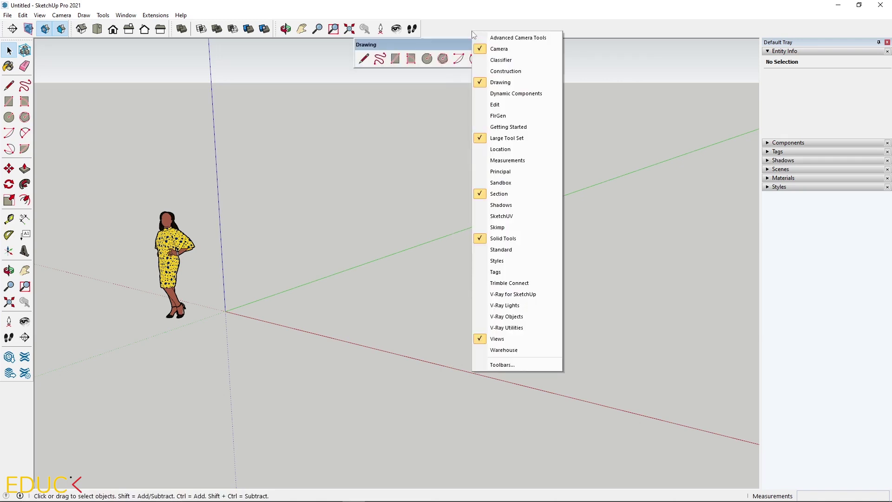
pyautogui.click(496, 104)
pyautogui.rightClick(495, 23)
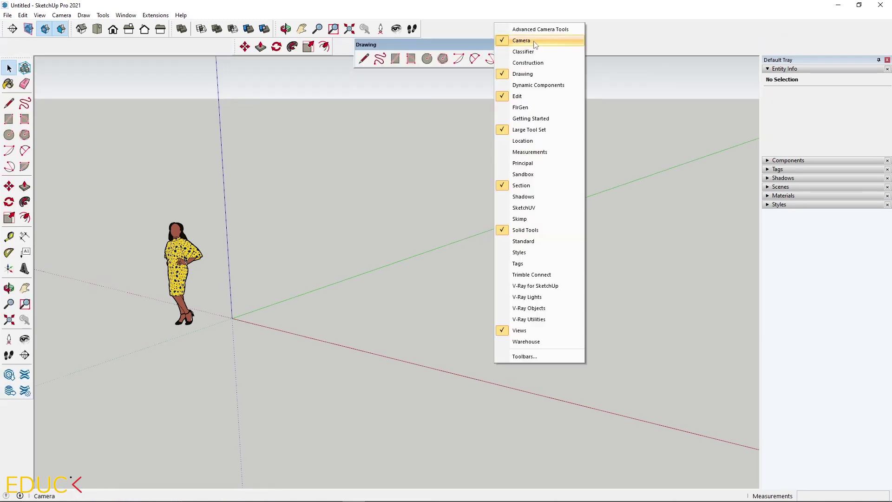
pyautogui.click(539, 197)
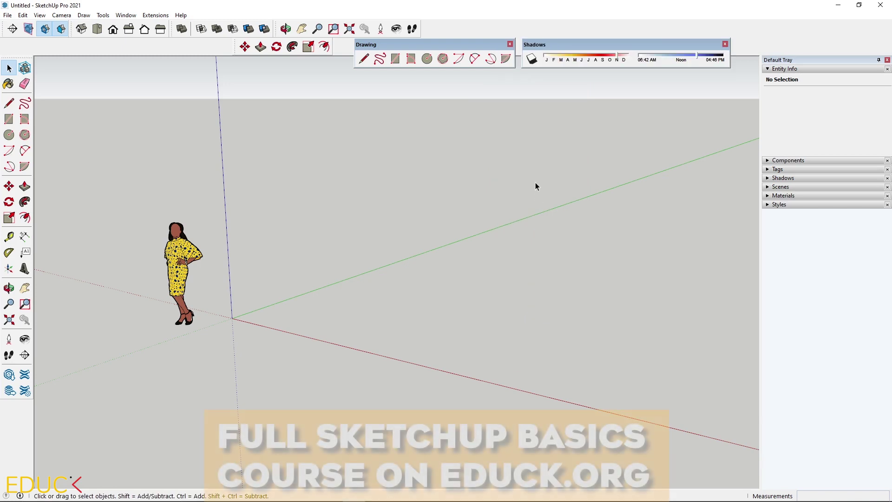
# Float the Drawing and Shadows toolbars over the drawing area and dock both beside the Camera toolbar, Shadows first.
pyautogui.moveTo(433, 45); pyautogui.dragTo(373, 105)
pyautogui.moveTo(556, 51); pyautogui.dragTo(535, 179)
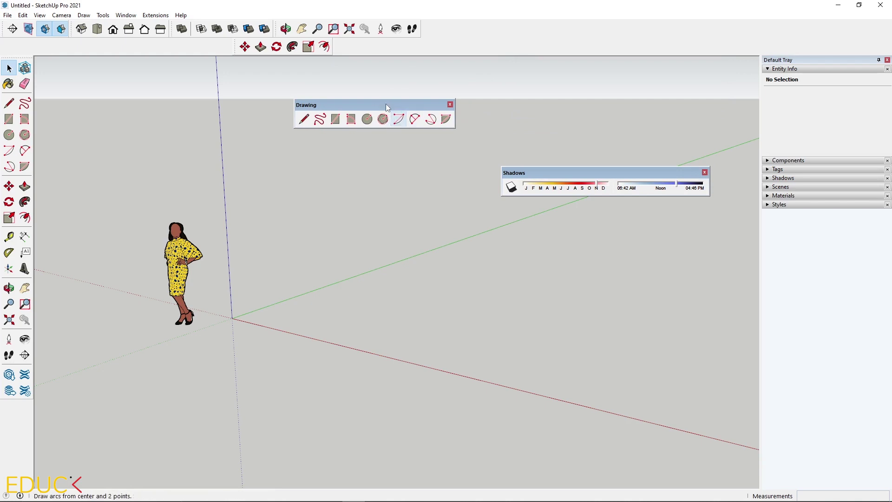
pyautogui.moveTo(386, 104)
pyautogui.mouseDown()
pyautogui.moveTo(371, 138)
pyautogui.moveTo(689, 232)
pyautogui.mouseUp()
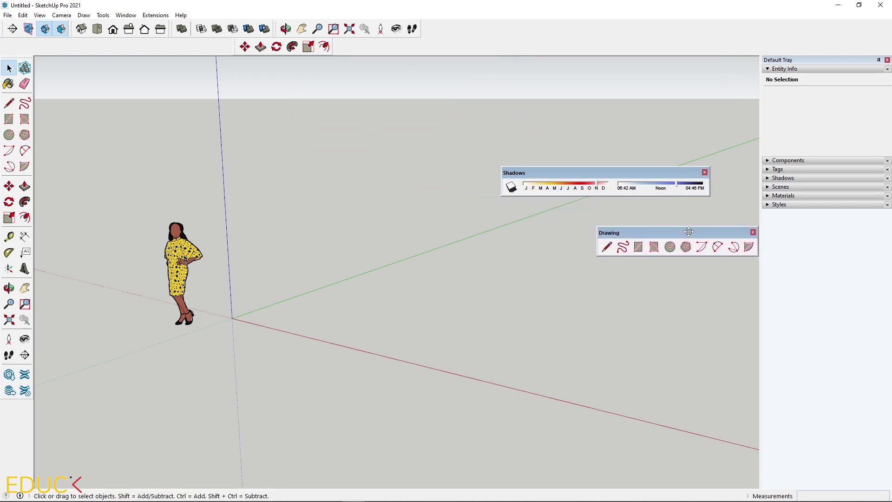
pyautogui.moveTo(577, 174)
pyautogui.mouseDown()
pyautogui.moveTo(590, 172)
pyautogui.moveTo(507, 73)
pyautogui.moveTo(491, 29)
pyautogui.moveTo(491, 42)
pyautogui.mouseUp()
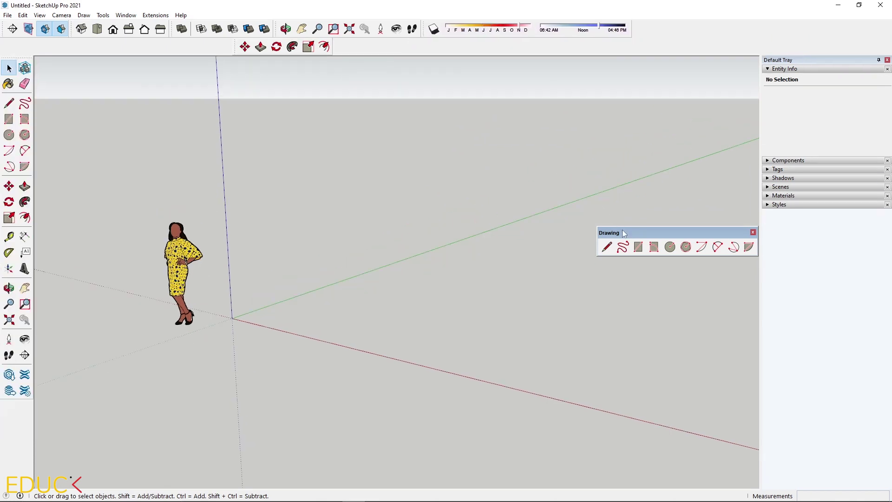
pyautogui.moveTo(622, 230)
pyautogui.mouseDown()
pyautogui.moveTo(618, 50)
pyautogui.moveTo(649, 24)
pyautogui.moveTo(646, 14)
pyautogui.mouseUp()
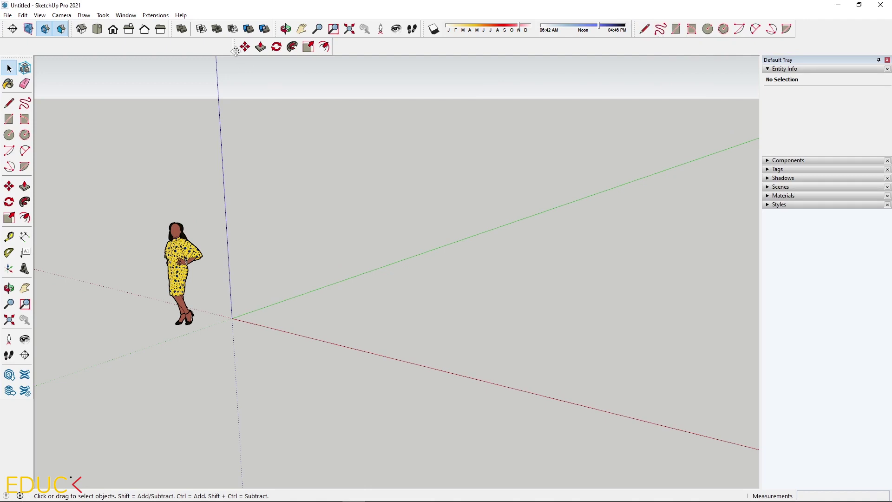
# Undock the Edit, Shadows and Drawing toolbars and close all three.
pyautogui.moveTo(237, 47); pyautogui.dragTo(319, 150)
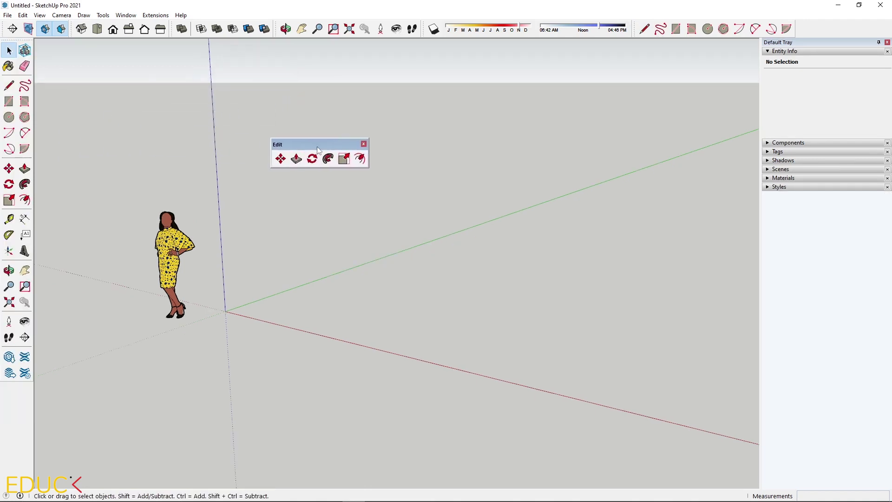
pyautogui.click(364, 145)
pyautogui.moveTo(467, 35)
pyautogui.mouseDown()
pyautogui.moveTo(416, 61)
pyautogui.moveTo(376, 109)
pyautogui.mouseUp()
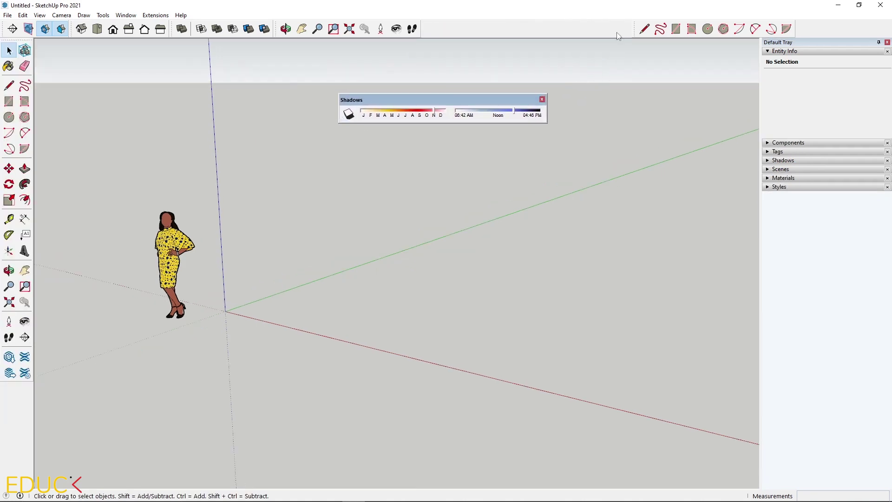
pyautogui.moveTo(634, 29)
pyautogui.mouseDown()
pyautogui.moveTo(564, 30)
pyautogui.moveTo(340, 78)
pyautogui.mouseUp()
pyautogui.click(496, 65)
pyautogui.click(542, 99)
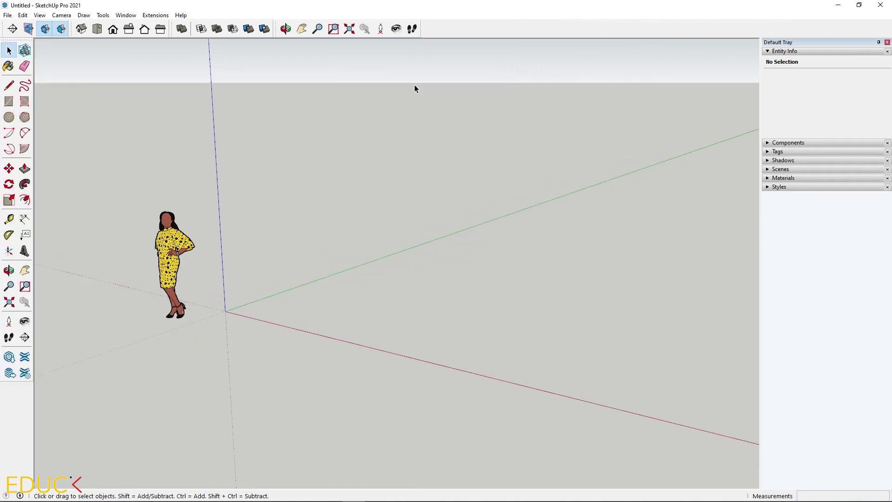
pyautogui.rightClick(443, 26)
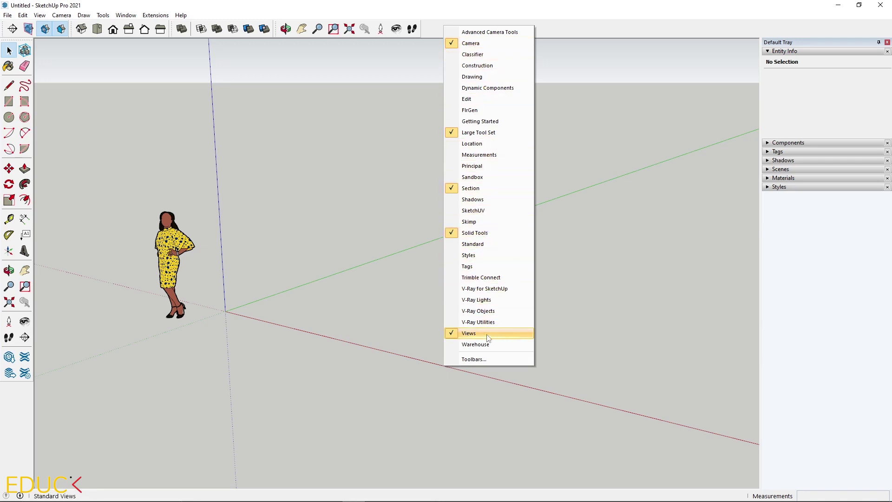
pyautogui.click(457, 24)
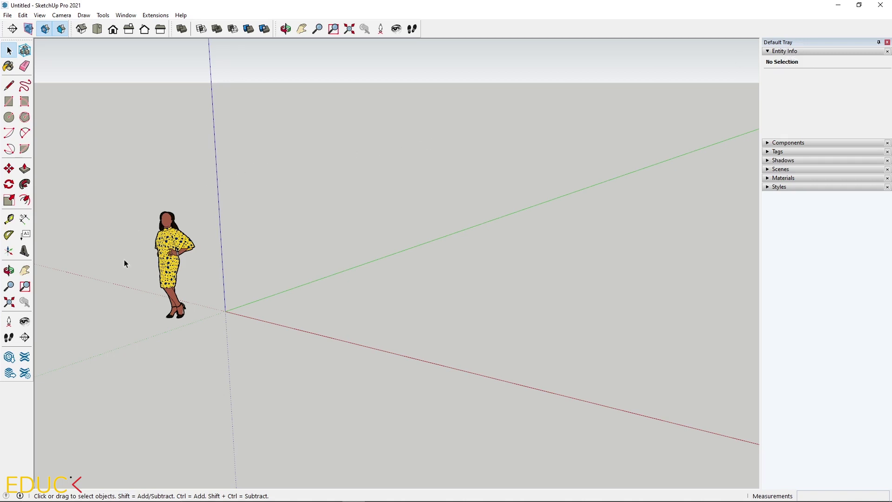
# Select the standing figure to view its entity info, and look through the Tags, Scenes and Materials sections, collapsing each again.
pyautogui.click(181, 232)
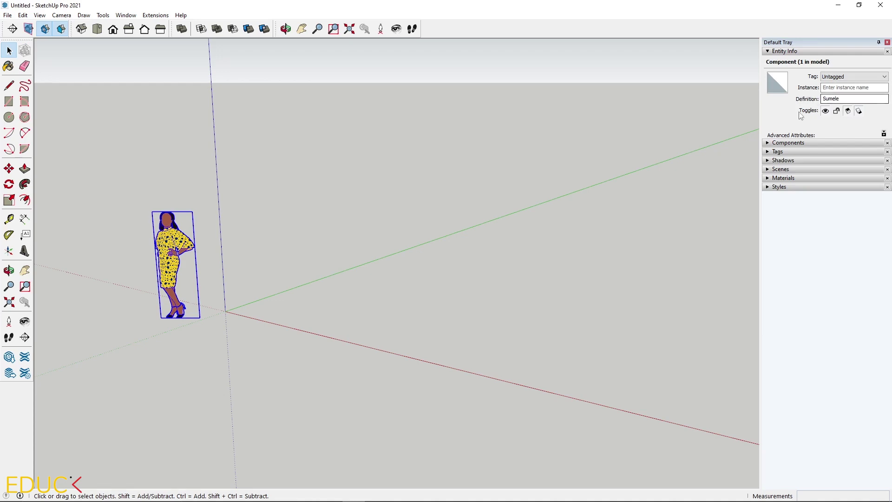
pyautogui.click(778, 151)
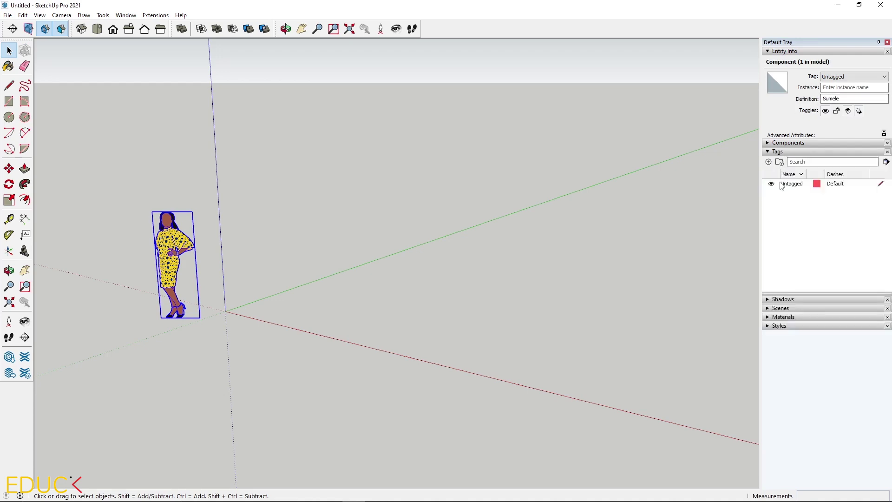
pyautogui.click(781, 309)
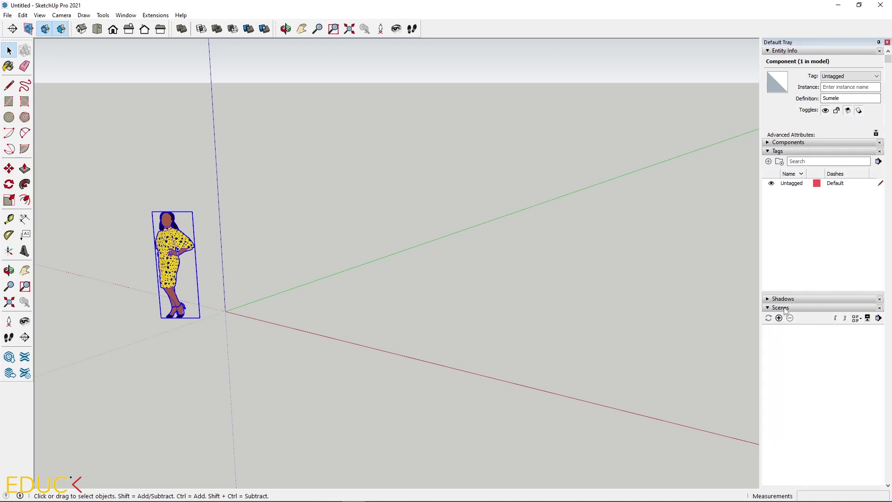
pyautogui.click(784, 309)
pyautogui.click(783, 317)
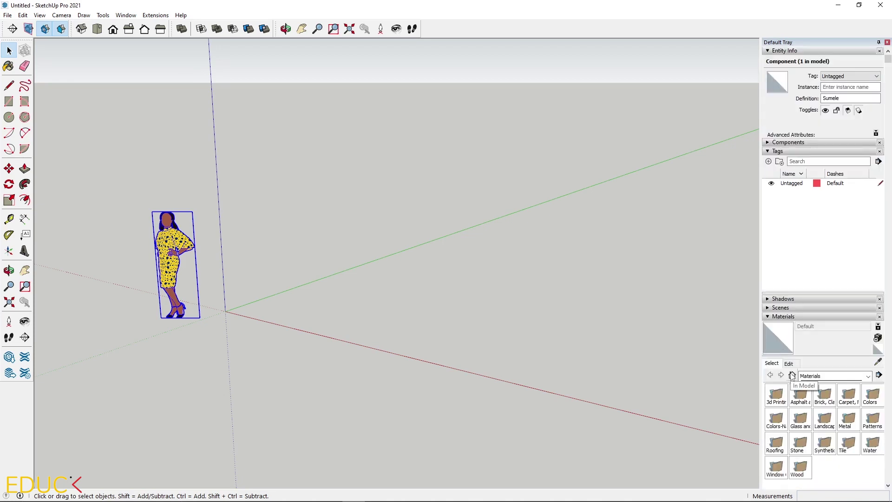
pyautogui.click(785, 318)
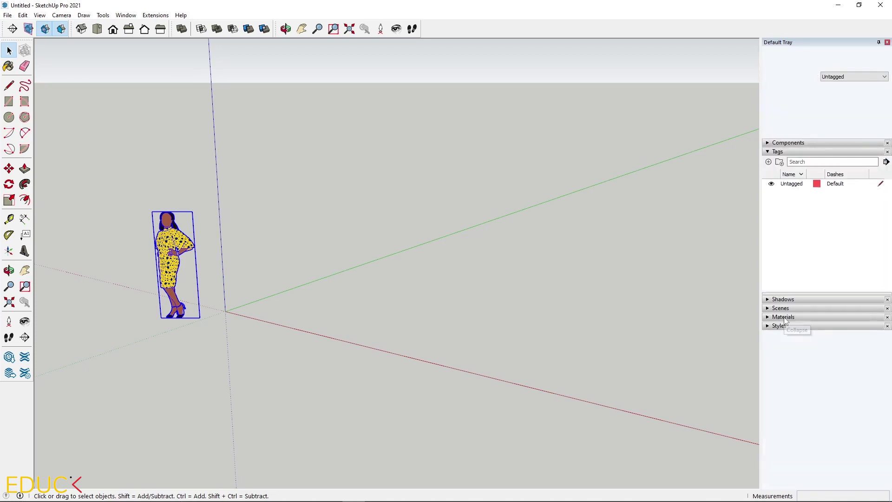
pyautogui.click(775, 152)
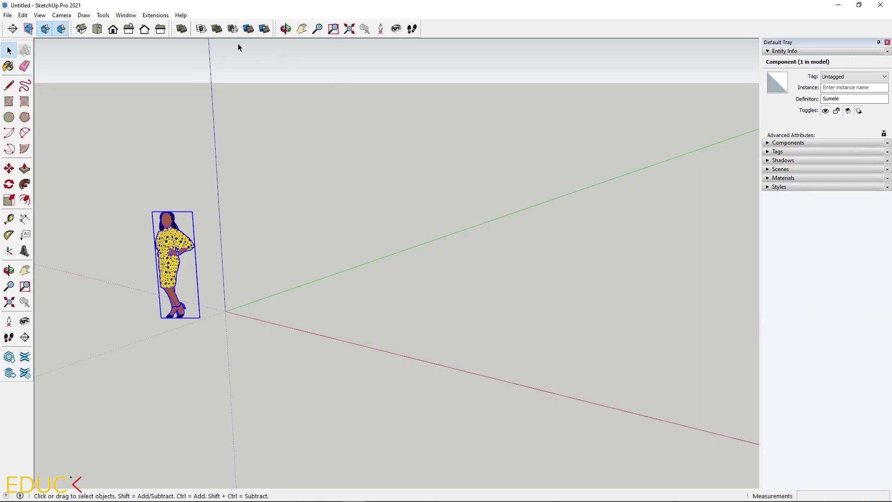
# Hide the Default Tray and show it again.
pyautogui.click(129, 16)
pyautogui.moveTo(160, 29)
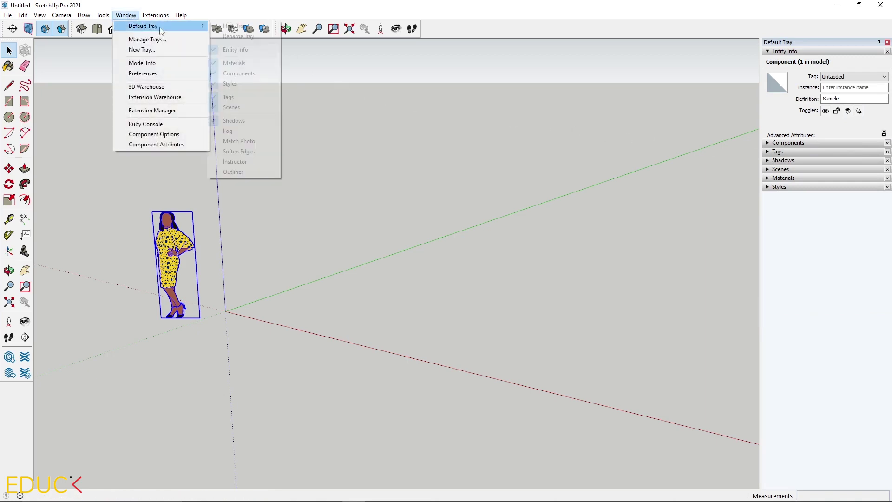
pyautogui.click(257, 27)
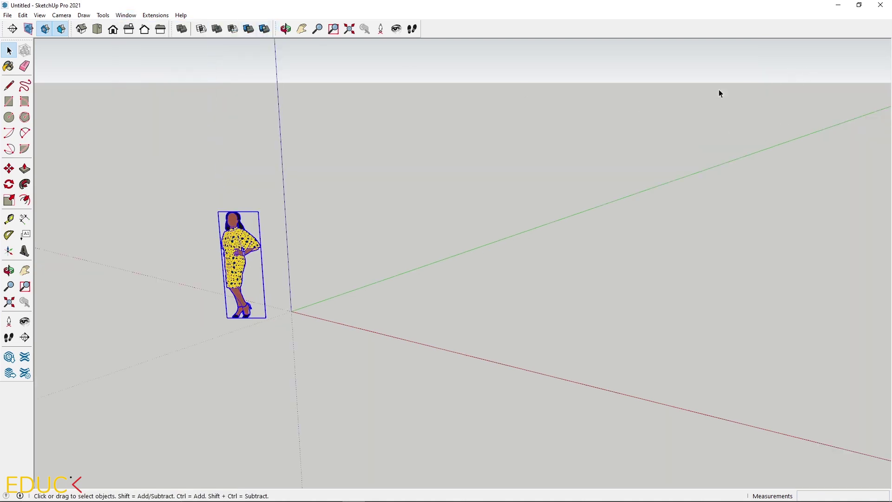
pyautogui.click(126, 17)
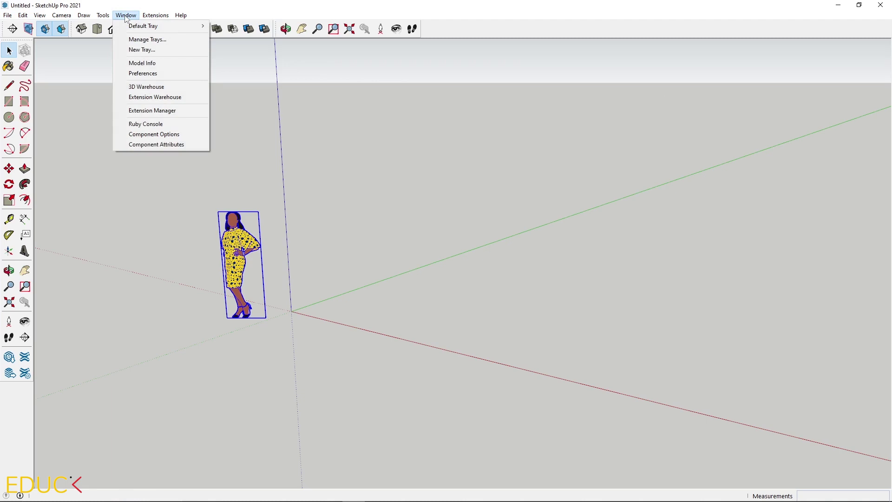
pyautogui.moveTo(153, 27)
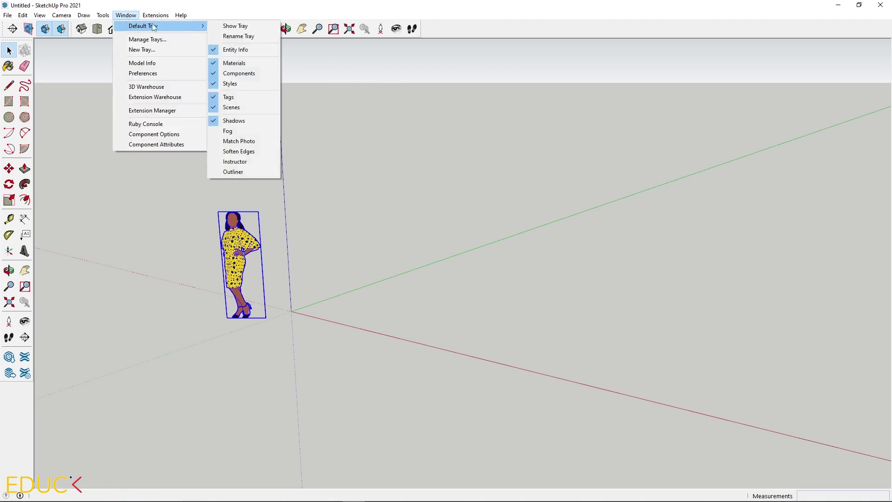
pyautogui.click(258, 28)
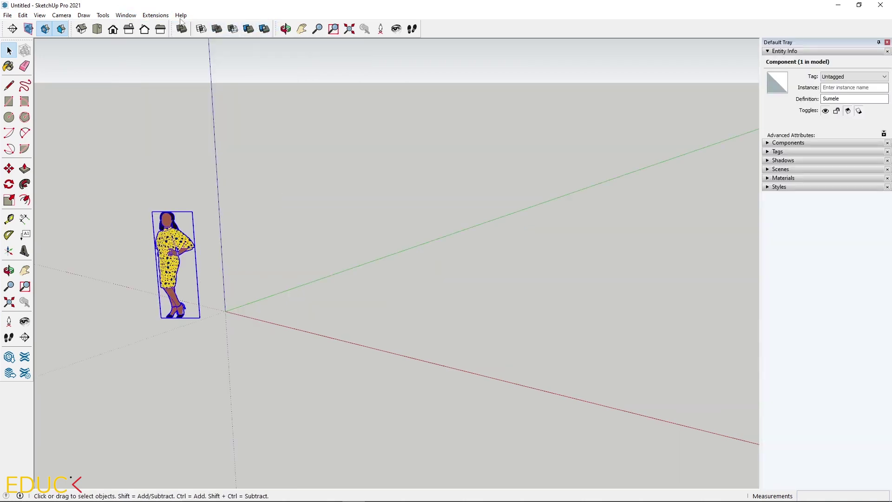
# Add the Fog, Match Photo and Soften Edges sections to the Default Tray.
pyautogui.click(130, 17)
pyautogui.moveTo(153, 26)
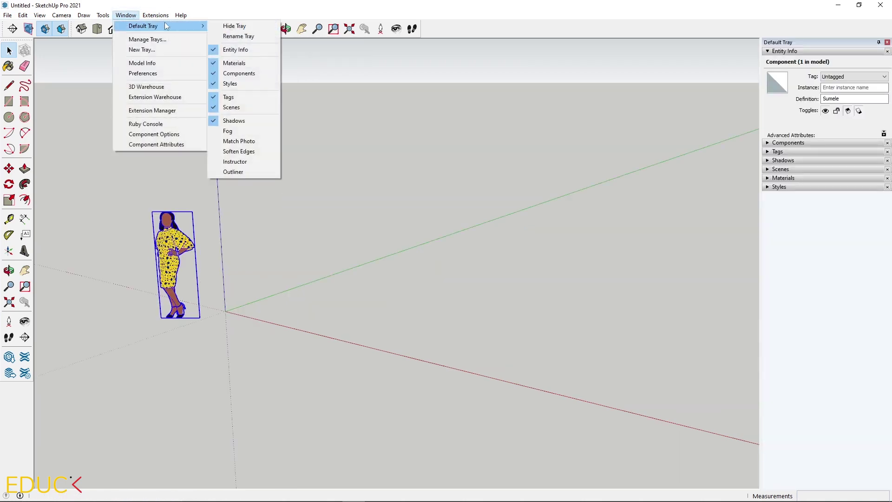
pyautogui.click(241, 136)
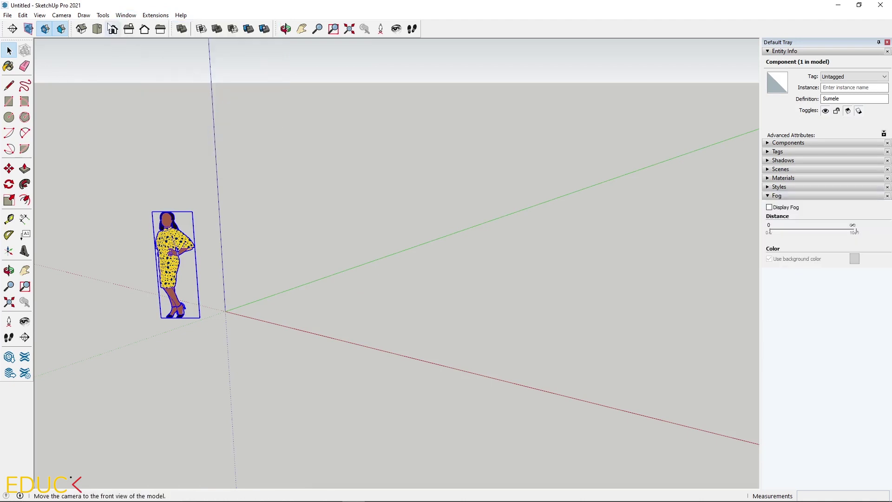
pyautogui.click(126, 16)
pyautogui.moveTo(200, 28)
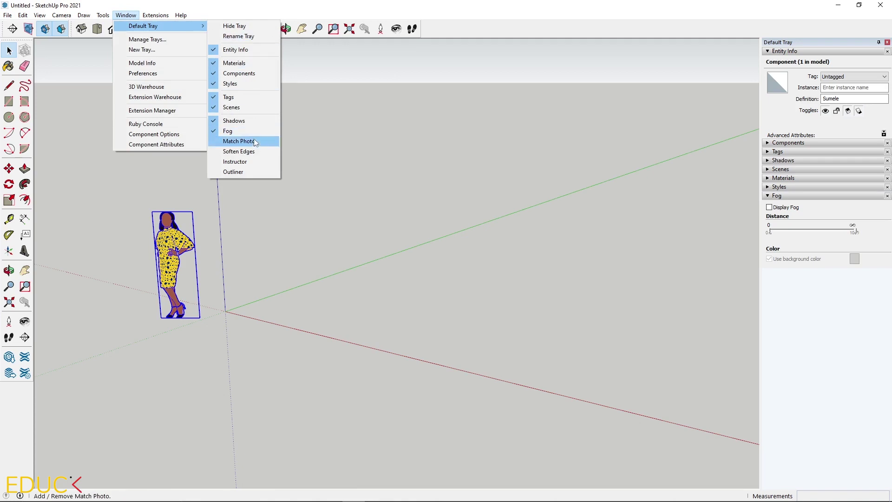
pyautogui.click(239, 140)
pyautogui.click(103, 15)
pyautogui.click(126, 15)
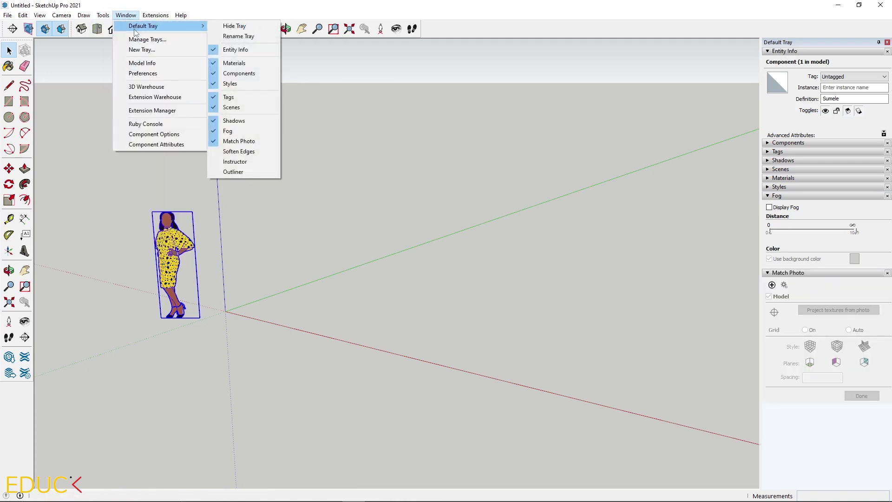
pyautogui.click(253, 153)
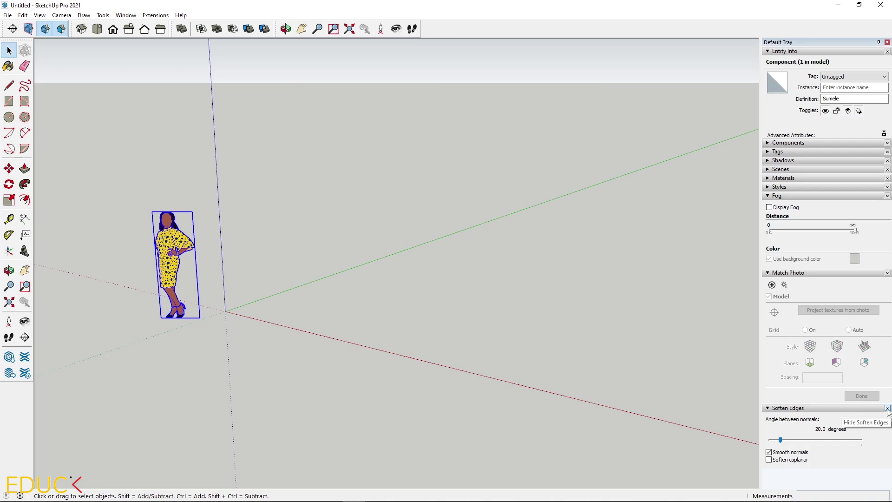
# Remove the Soften Edges, Match Photo and Fog sections from the Default Tray.
pyautogui.click(888, 273)
pyautogui.click(887, 196)
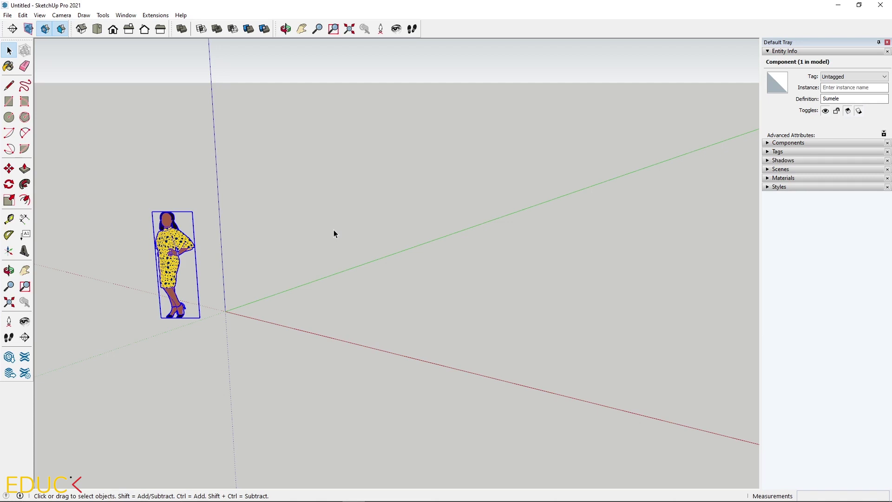
# Deselect the standing figure and zoom in on the model around the axes origin.
pyautogui.click(296, 240)
pyautogui.scroll(2, 223, 284)
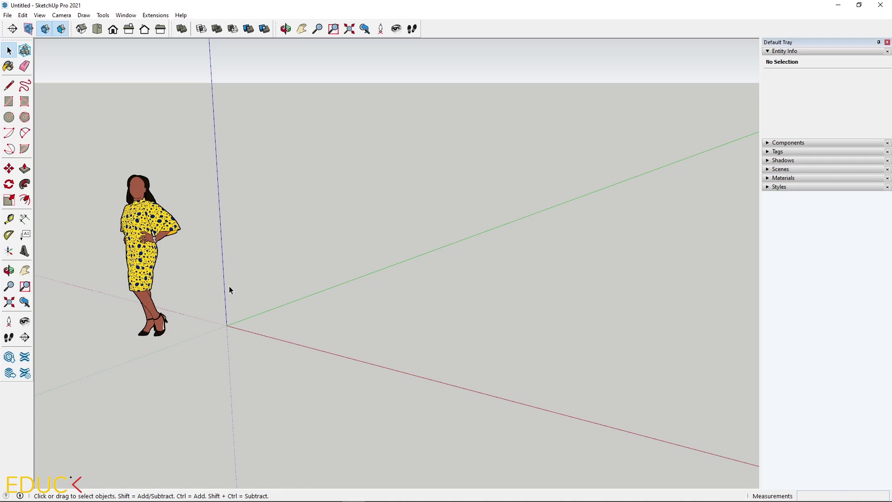
# Practise viewing the model around the standing figure with the Pan, Orbit and Zoom tools in turn.
pyautogui.click(24, 271)
pyautogui.moveTo(223, 261); pyautogui.dragTo(346, 292)
pyautogui.moveTo(406, 312); pyautogui.dragTo(269, 283)
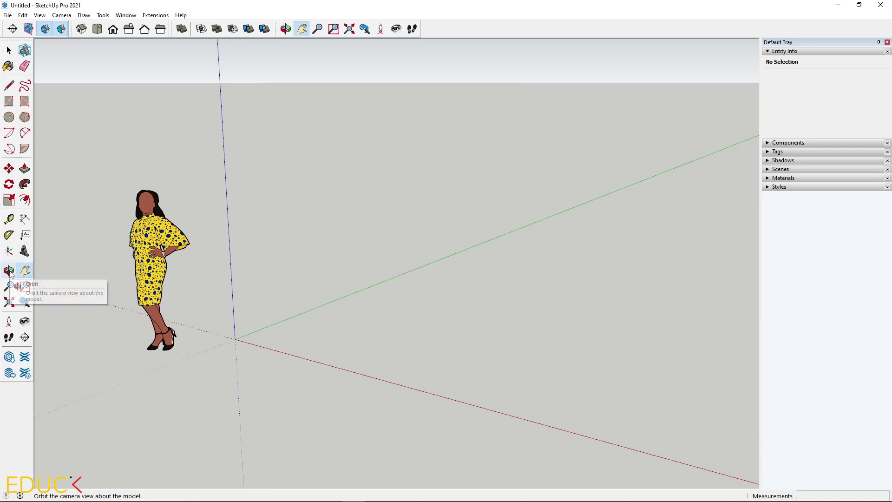
pyautogui.click(9, 271)
pyautogui.moveTo(285, 288); pyautogui.dragTo(219, 294)
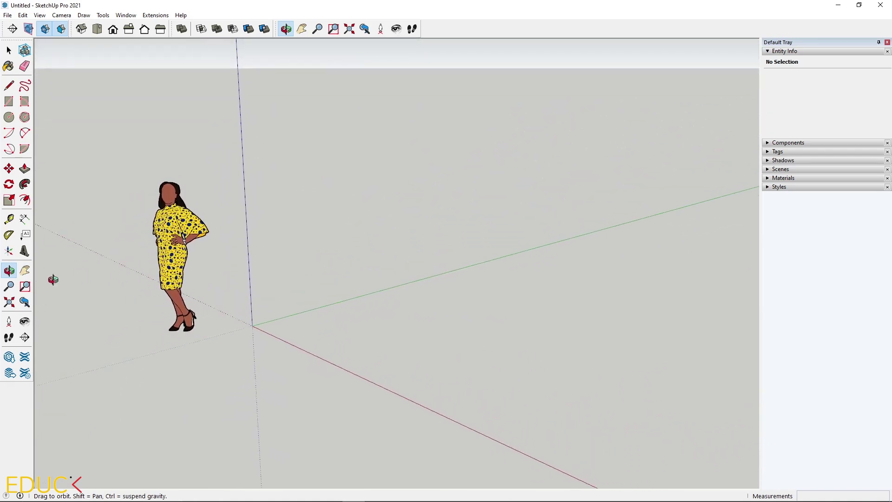
pyautogui.click(8, 287)
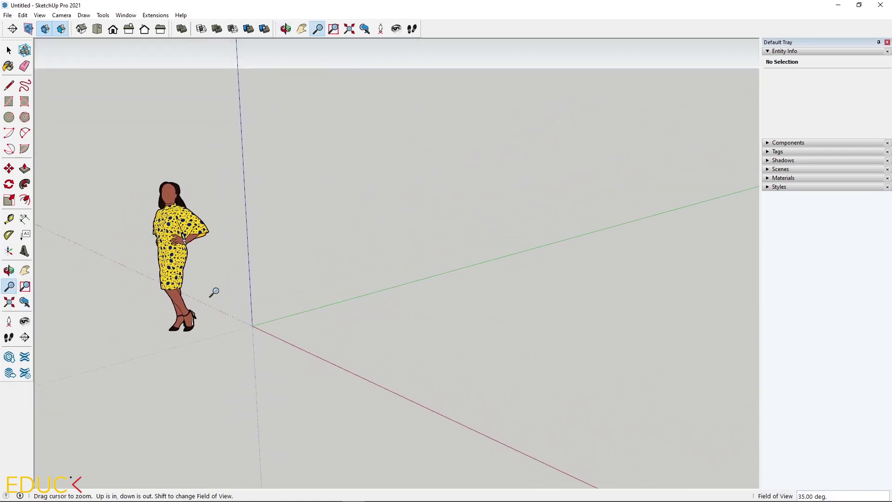
pyautogui.moveTo(213, 293); pyautogui.dragTo(209, 355)
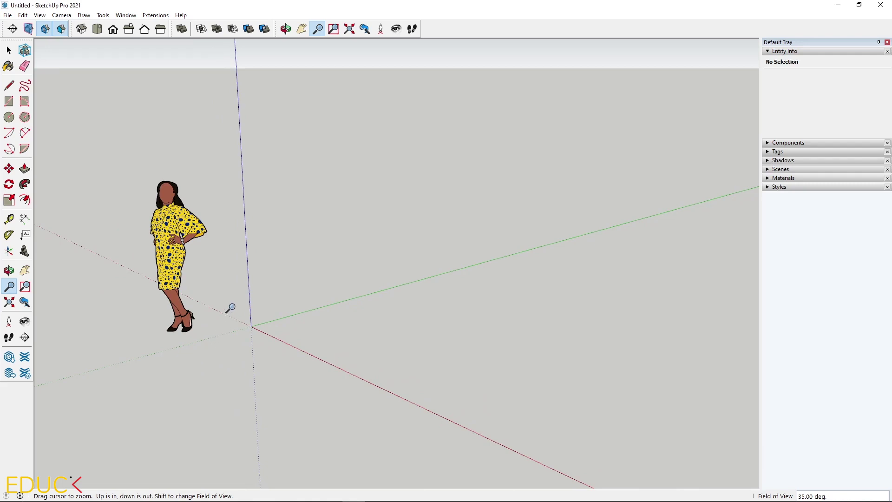
# Orbit slightly, zoom repeatedly in and out near the blue axis, and pan the standing figure closer to the middle of the view.
pyautogui.moveTo(241, 263); pyautogui.dragTo(255, 249, button='middle')
pyautogui.press('z')
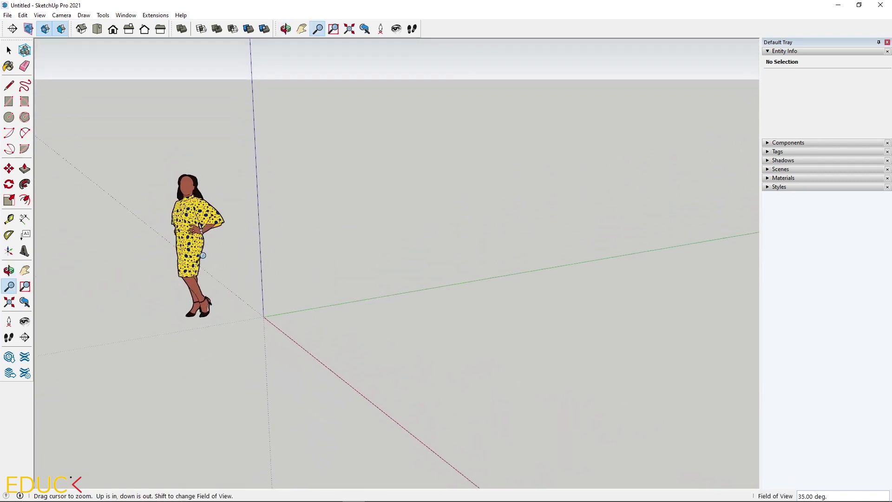
pyautogui.scroll(3, 258, 252)
pyautogui.scroll(-3, 259, 252)
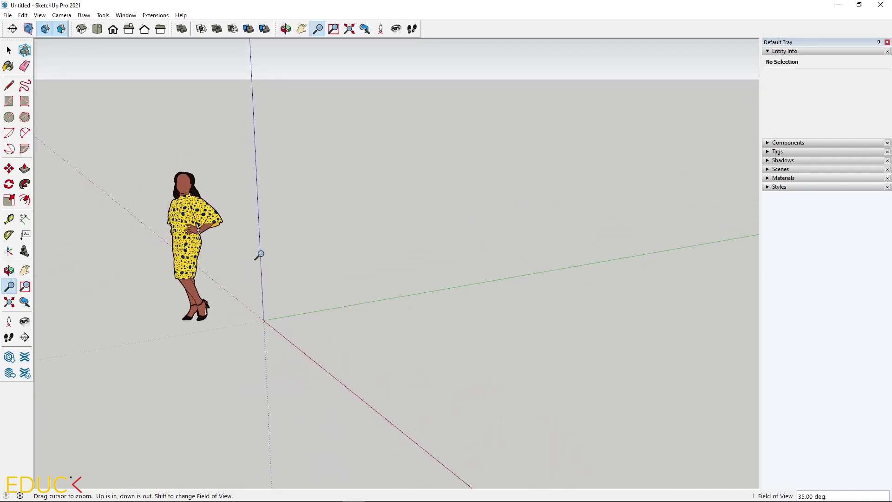
pyautogui.scroll(3, 259, 254)
pyautogui.scroll(-2, 258, 253)
pyautogui.scroll(3, 259, 253)
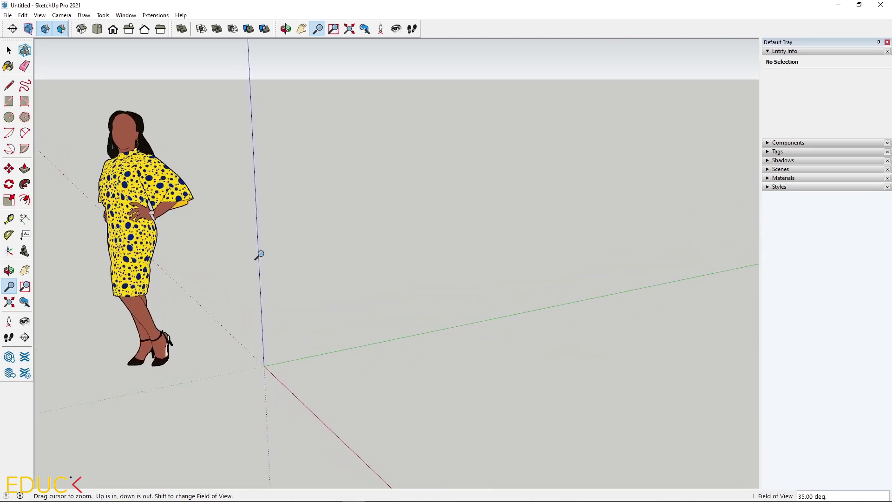
pyautogui.scroll(-3, 259, 254)
pyautogui.scroll(3, 258, 253)
pyautogui.scroll(-3, 258, 253)
pyautogui.scroll(3, 259, 254)
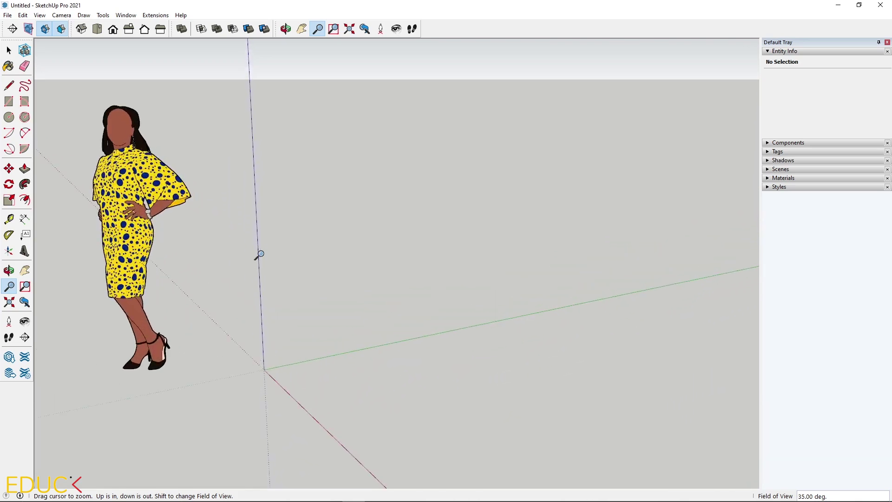
pyautogui.scroll(-3, 259, 253)
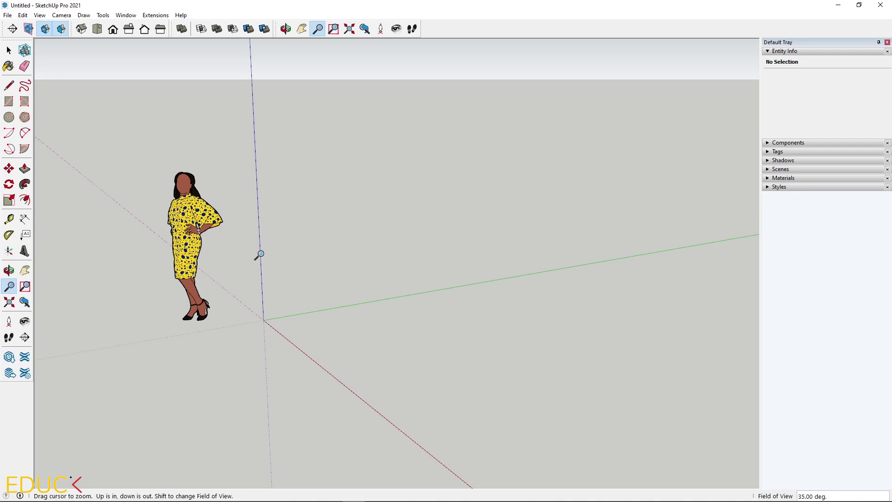
pyautogui.press('h')
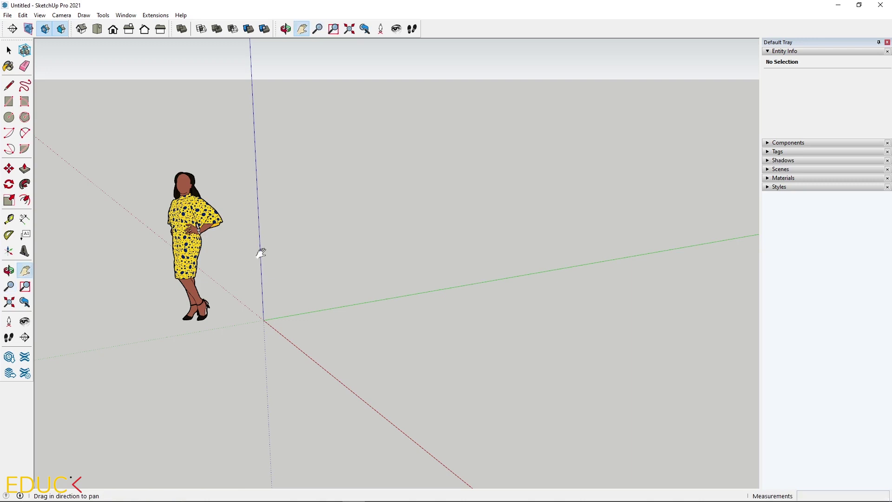
pyautogui.moveTo(259, 253); pyautogui.dragTo(303, 276)
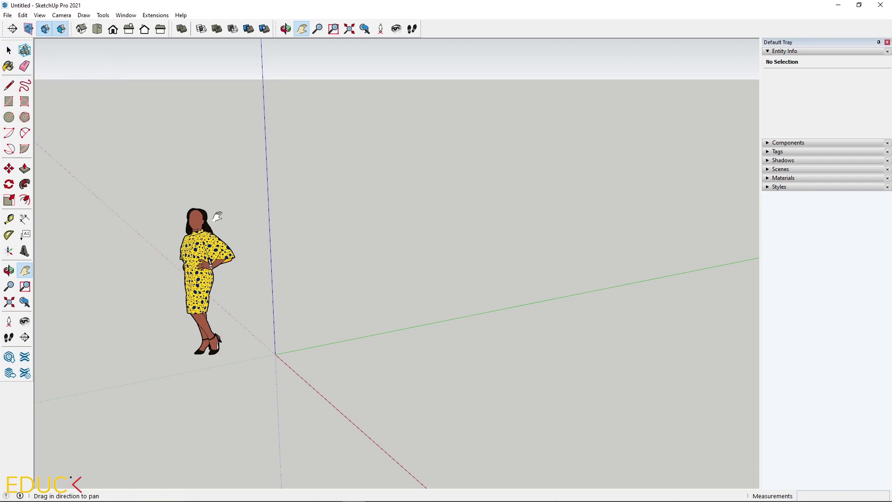
# Delete the standing figure component from the model.
pyautogui.press('space')
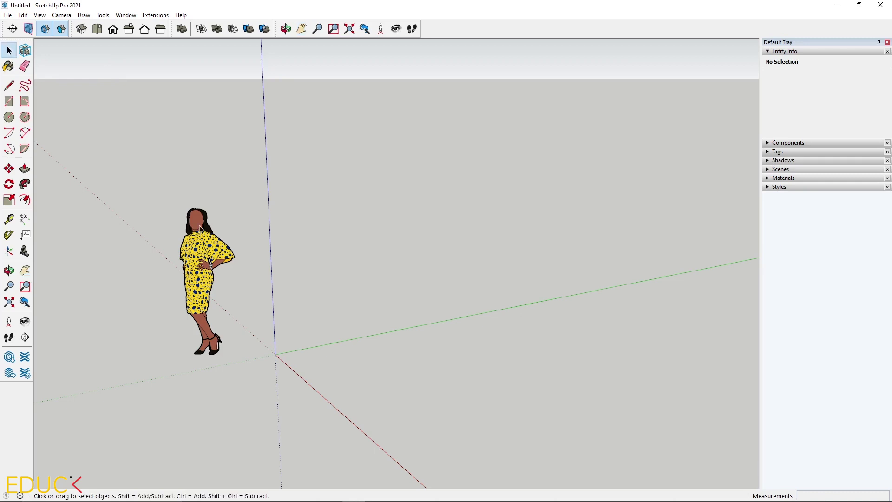
pyautogui.click(201, 229)
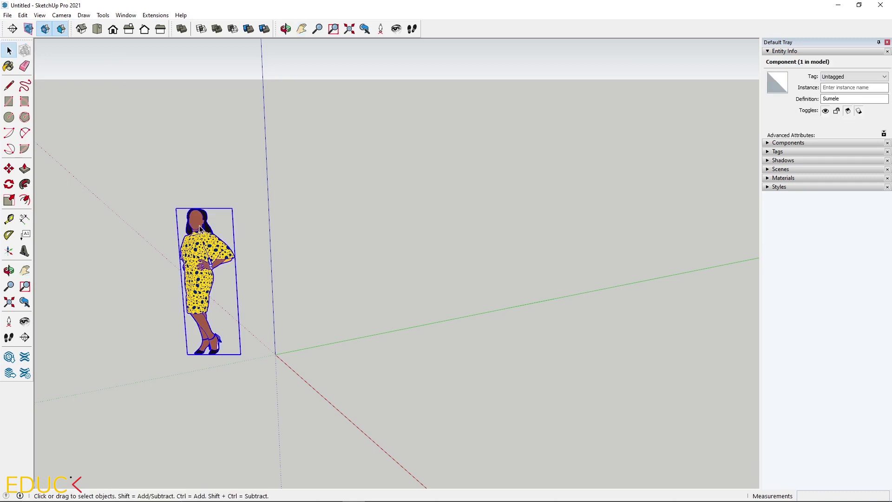
pyautogui.press('Delete')
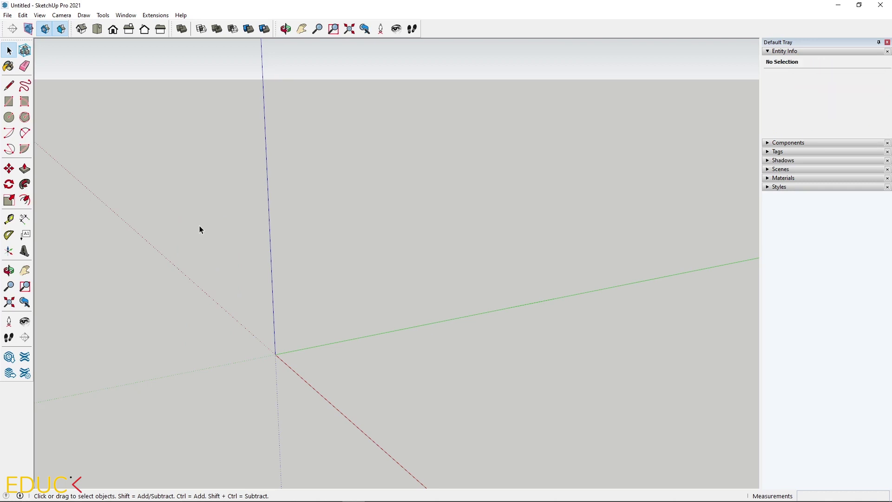
# Draw a closed four-sided face of about 1.5 m² on the ground between the red and green axes with the Line tool.
pyautogui.click(9, 86)
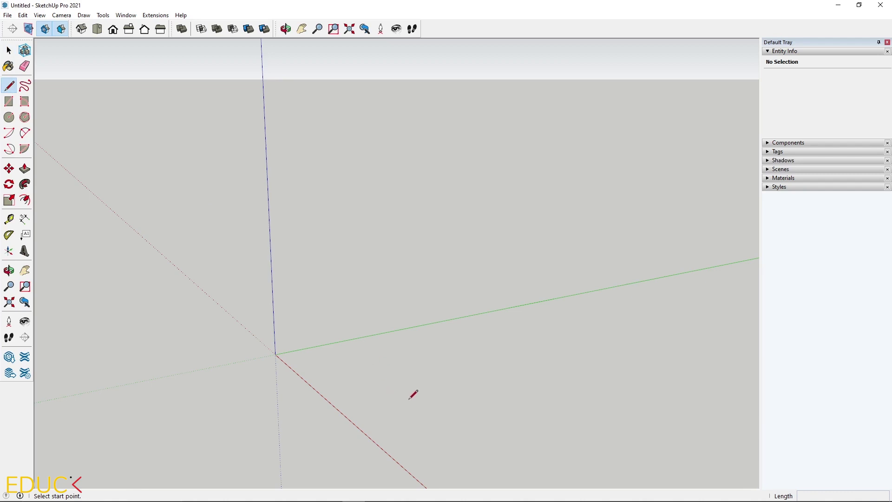
pyautogui.scroll(3, 413, 398)
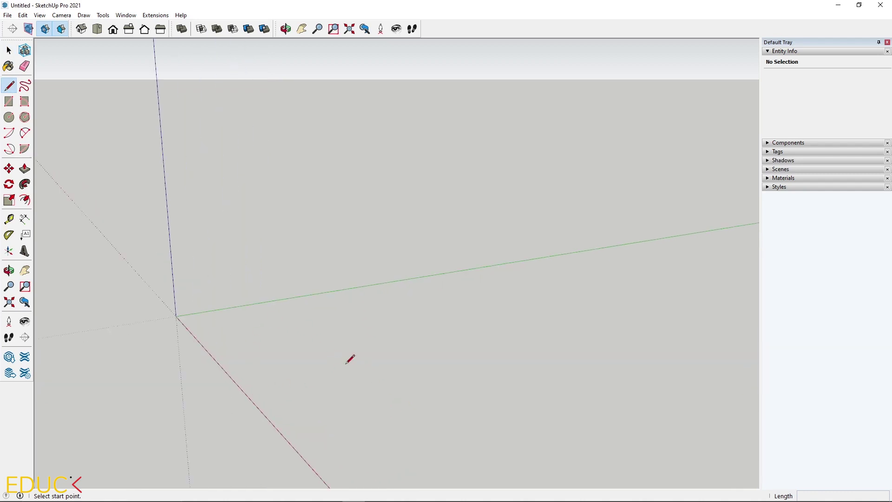
pyautogui.click(284, 346)
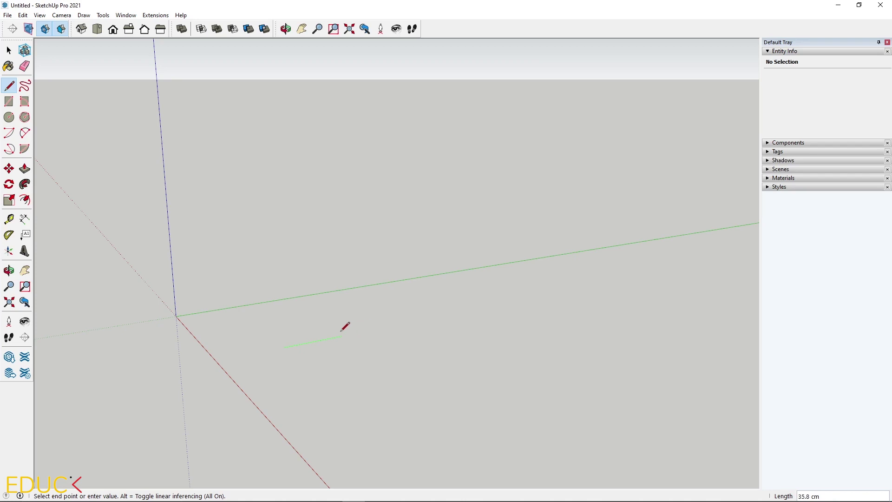
pyautogui.click(462, 312)
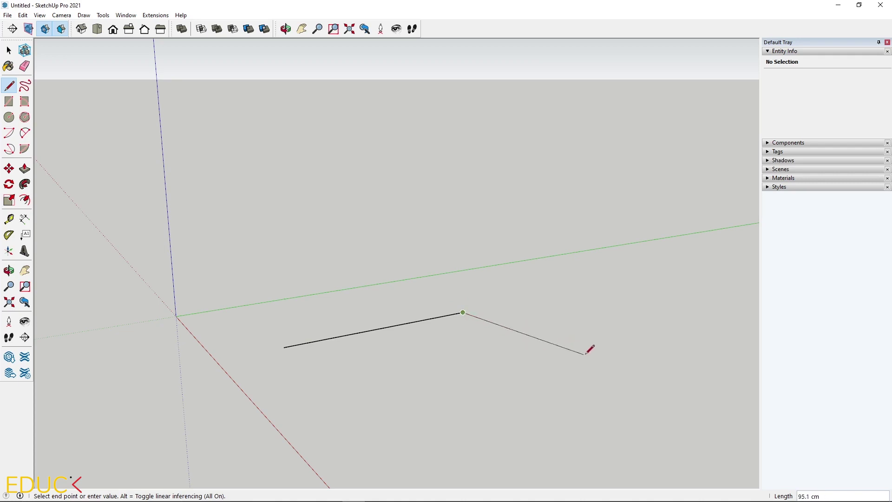
pyautogui.click(621, 385)
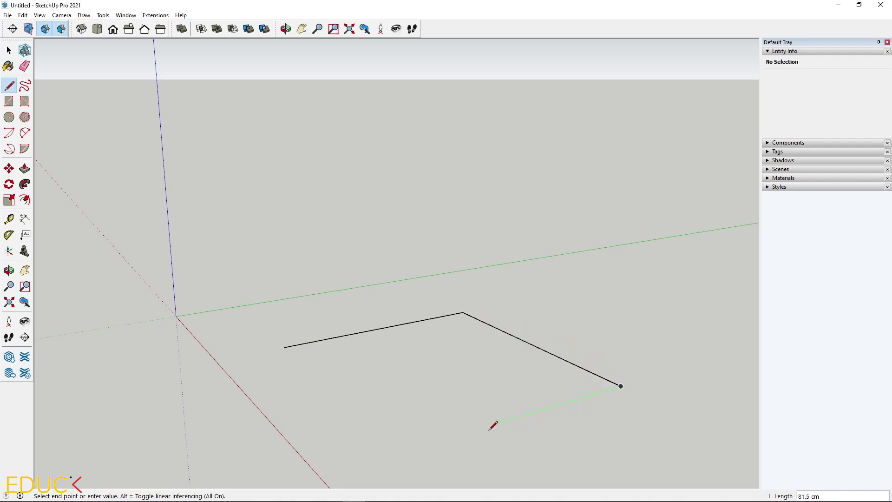
pyautogui.click(455, 435)
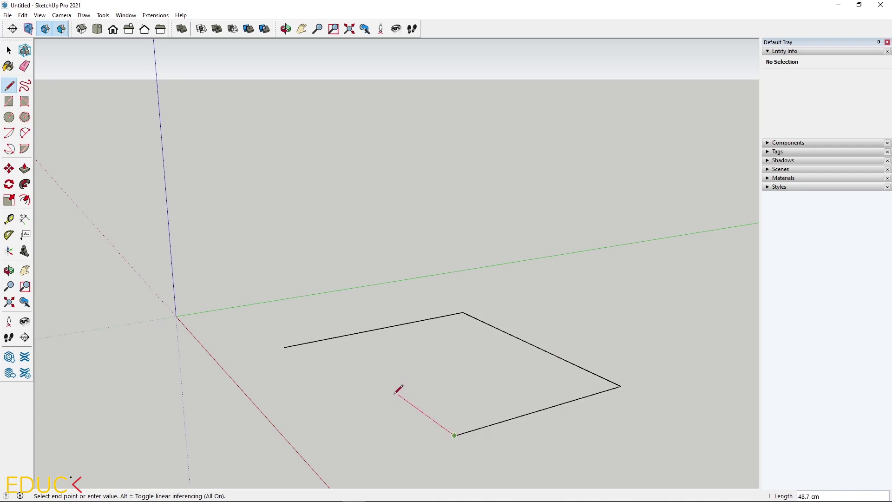
pyautogui.click(284, 347)
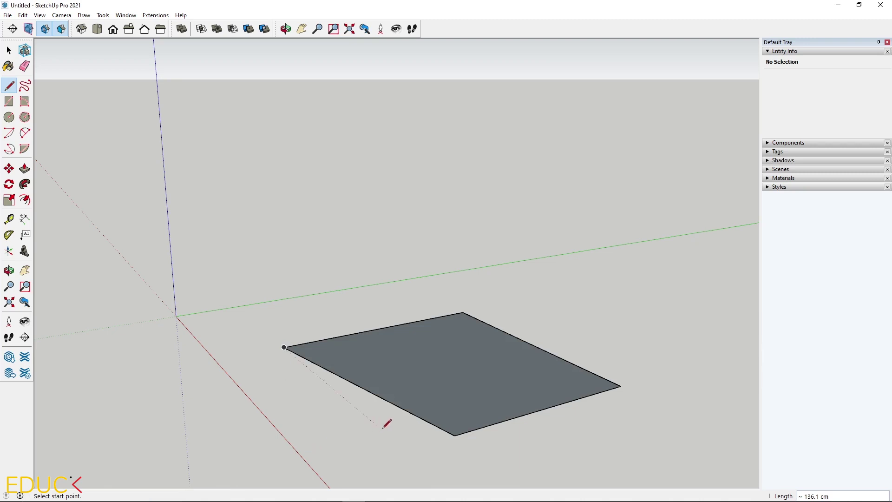
pyautogui.press('space')
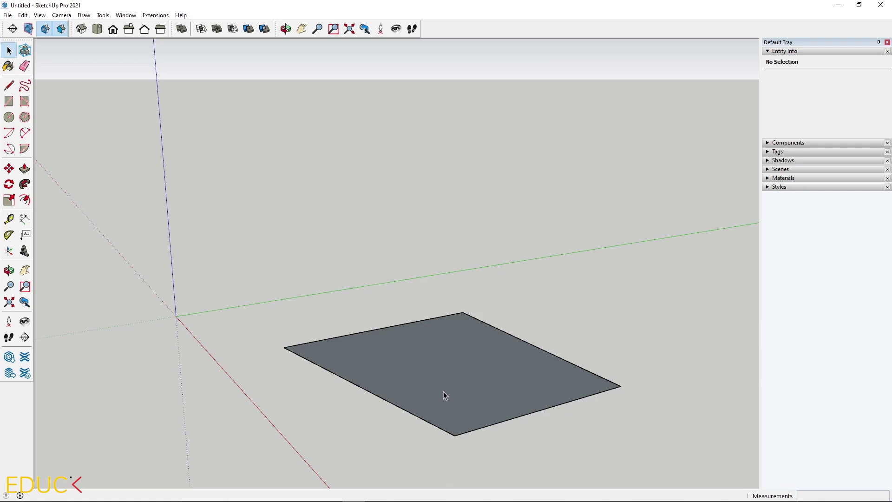
# Select the four-sided face and each of its four edges separately to inspect their entity information.
pyautogui.click(446, 377)
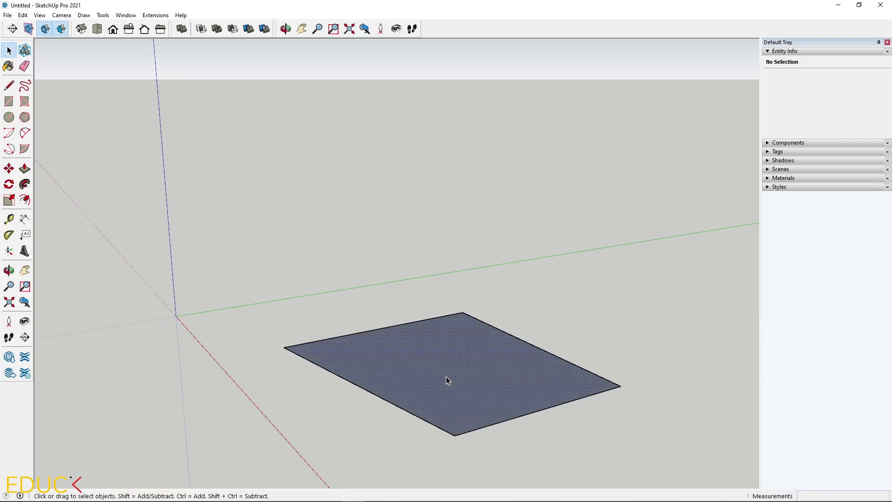
pyautogui.click(475, 430)
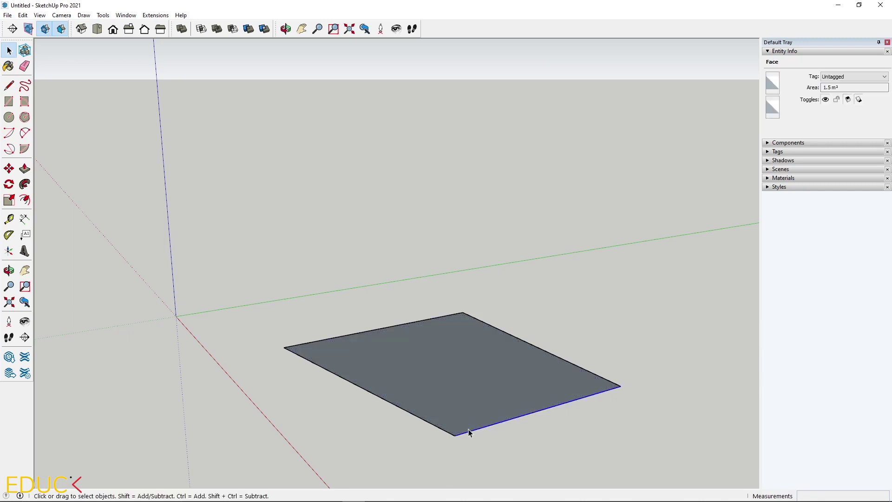
pyautogui.click(439, 429)
pyautogui.click(398, 324)
pyautogui.click(489, 325)
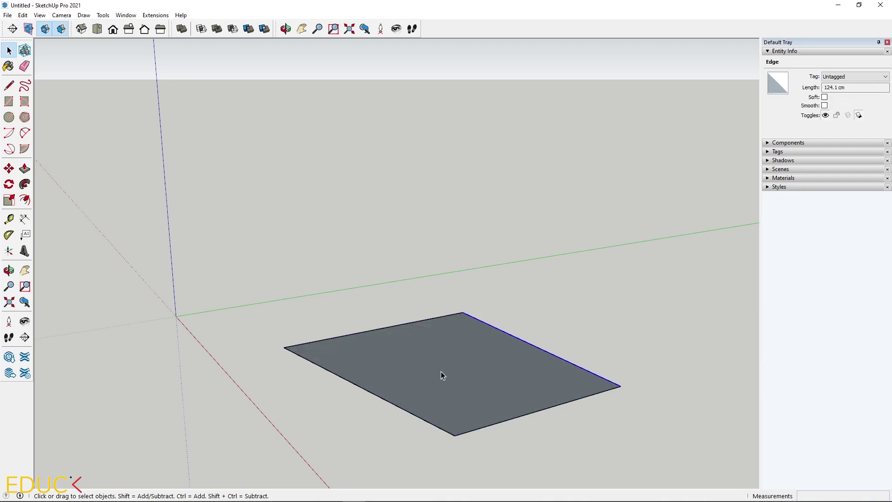
pyautogui.click(436, 374)
# Draw a closed irregular eight-sided face with an inward notch in front of the four-sided face, using the Line tool.
pyautogui.moveTo(188, 242)
pyautogui.mouseDown(button='middle')
pyautogui.moveTo(305, 331)
pyautogui.moveTo(298, 354)
pyautogui.mouseUp(button='middle')
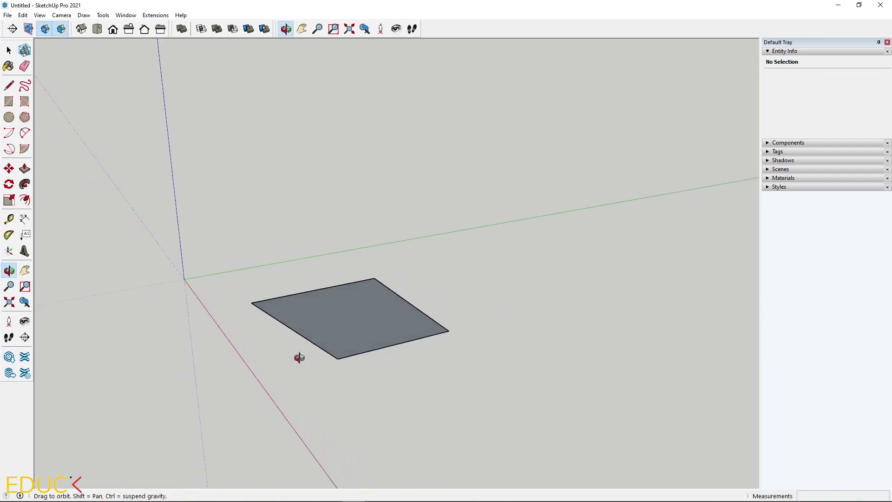
pyautogui.click(8, 85)
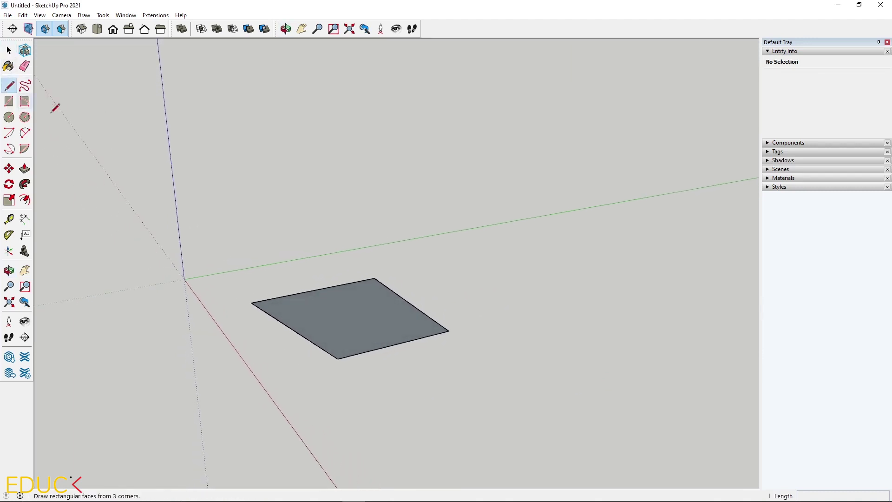
pyautogui.click(305, 402)
pyautogui.scroll(3, 305, 408)
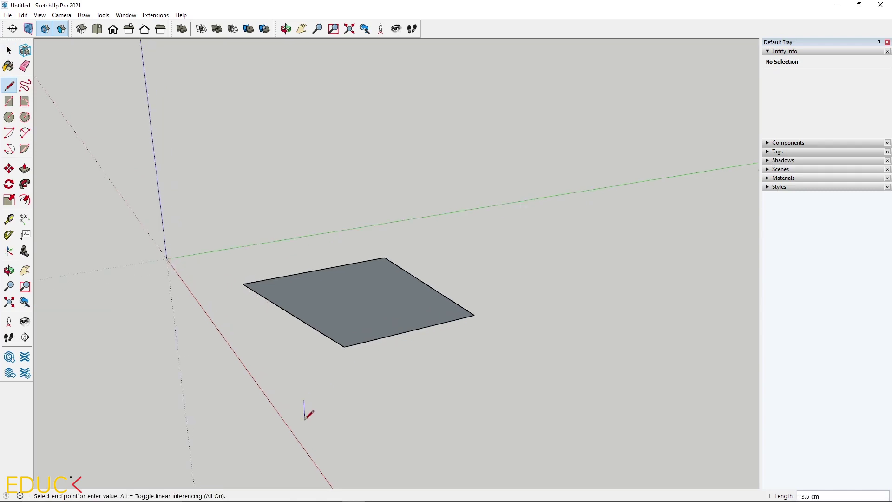
pyautogui.click(428, 355)
pyautogui.click(552, 369)
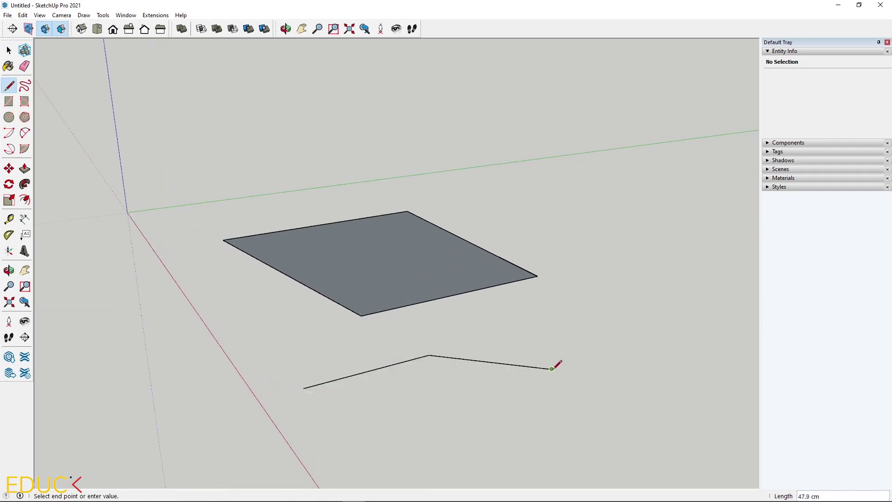
pyautogui.click(603, 433)
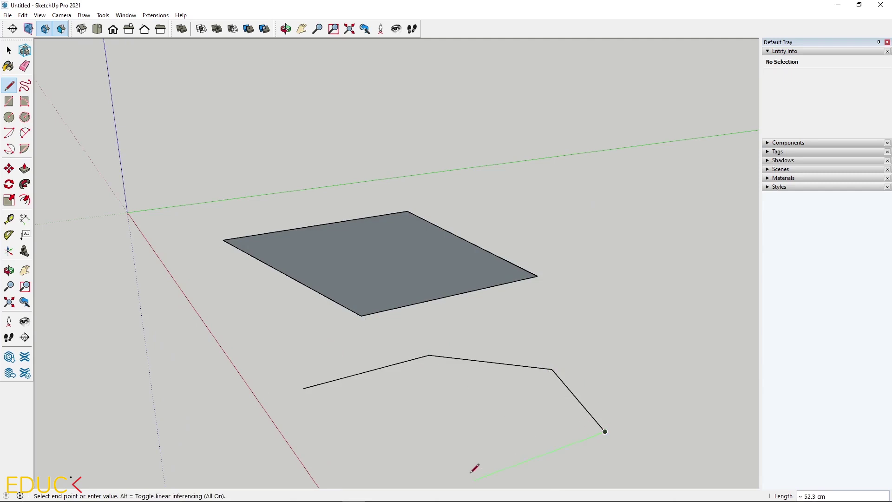
pyautogui.click(461, 432)
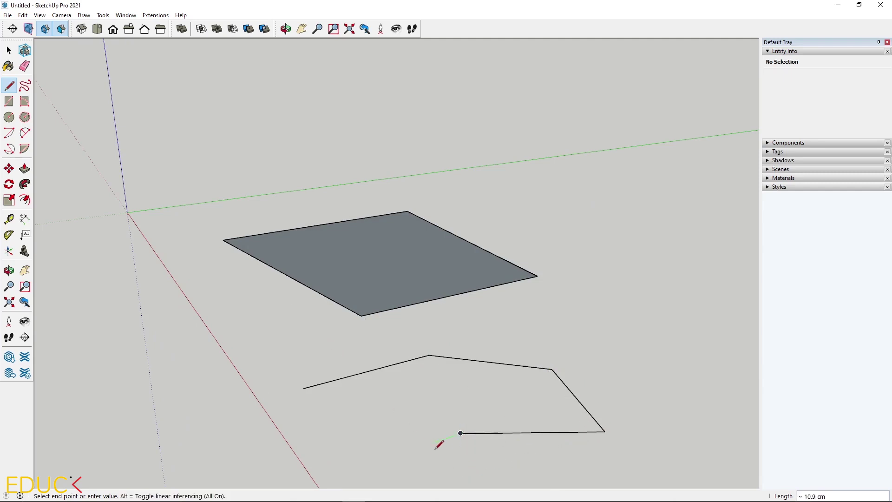
pyautogui.click(396, 455)
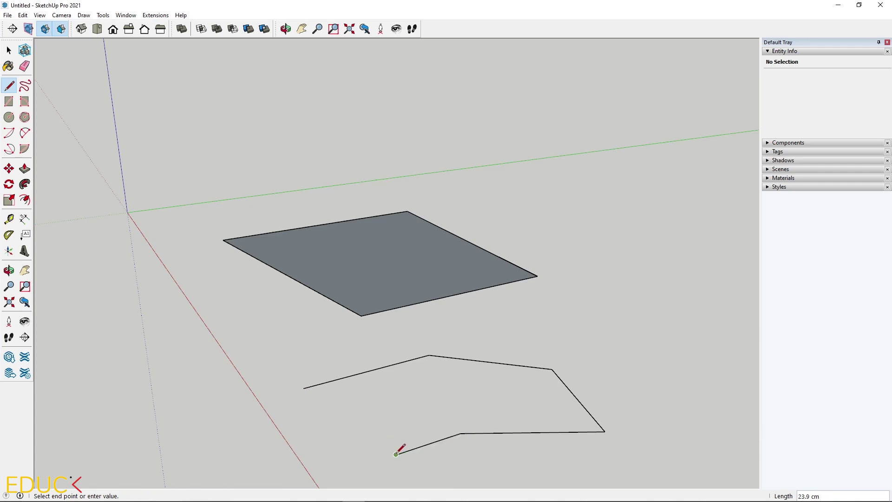
pyautogui.click(448, 400)
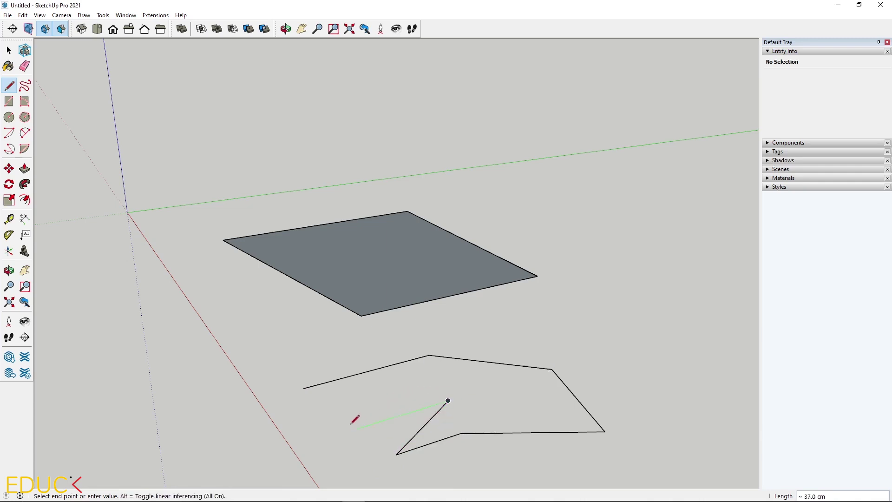
pyautogui.click(315, 441)
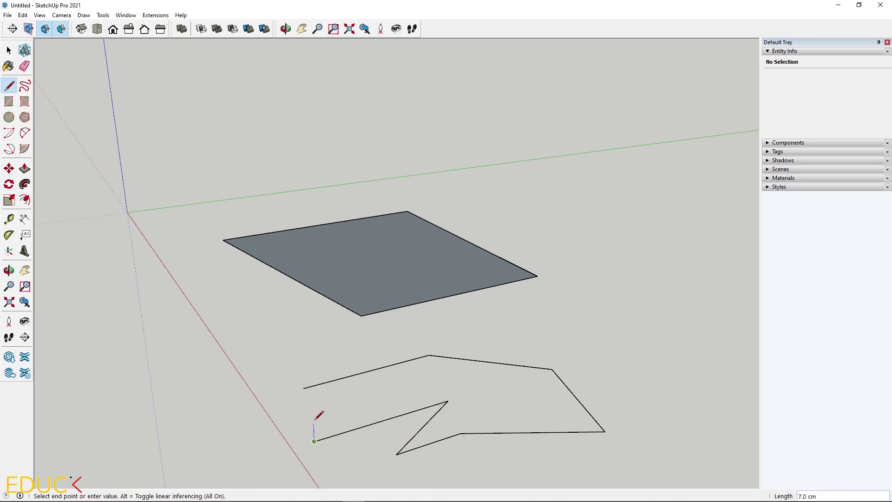
pyautogui.click(303, 388)
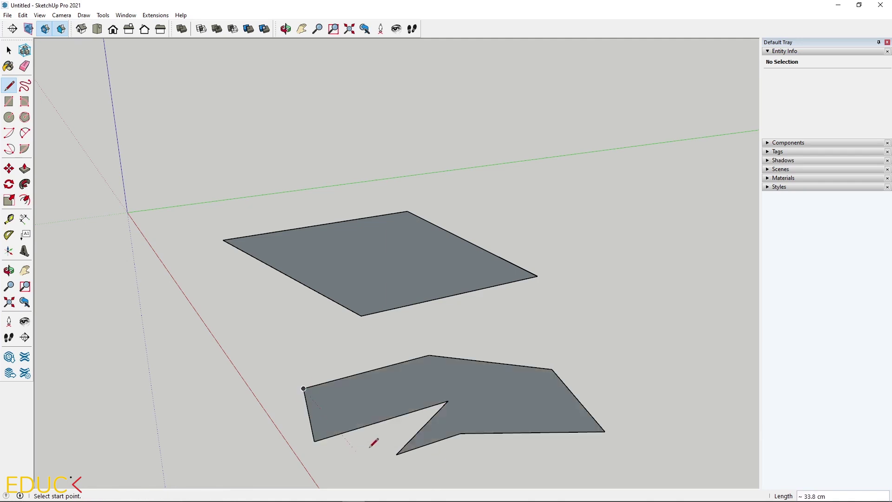
# Draw a closed, non-planar zigzag outline of eleven edges beside the two existing faces with the Line tool.
pyautogui.moveTo(370, 442); pyautogui.dragTo(372, 404, button='middle')
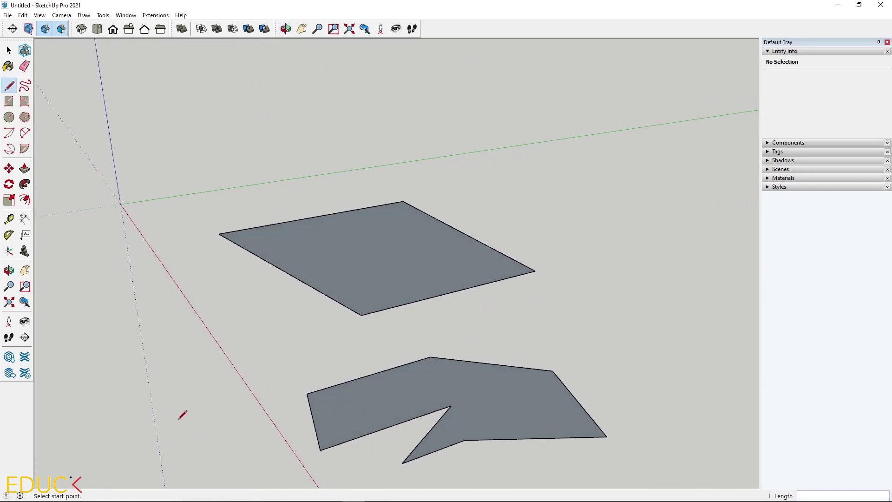
pyautogui.scroll(-4, 172, 416)
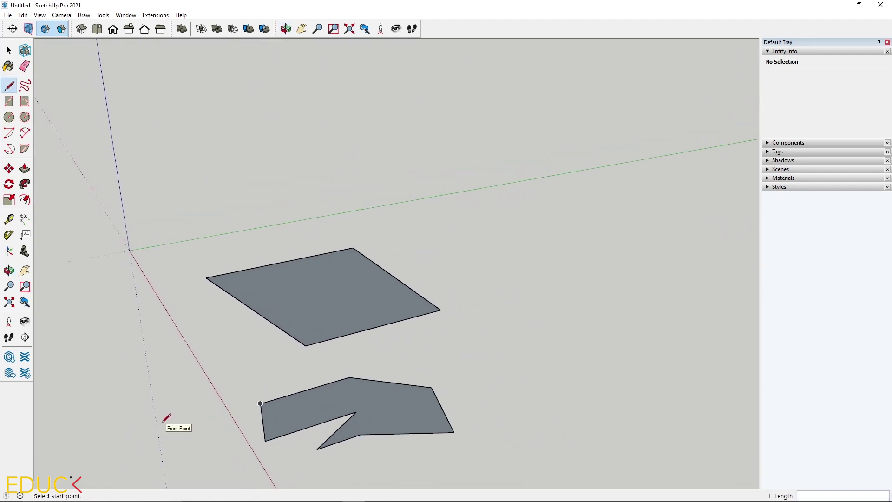
pyautogui.click(448, 326)
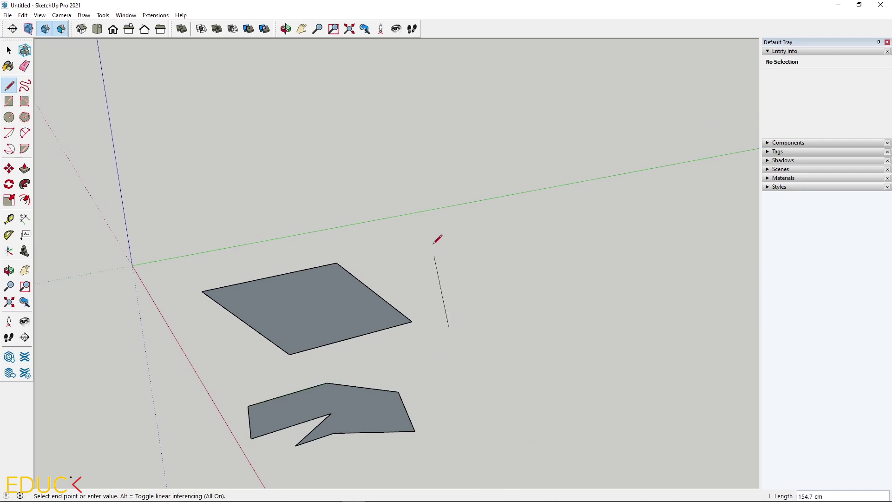
pyautogui.click(354, 113)
pyautogui.click(495, 250)
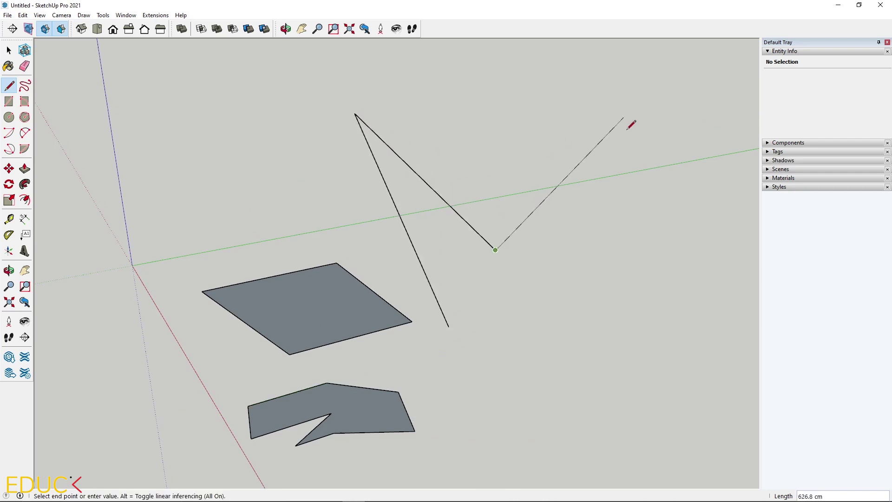
pyautogui.click(684, 168)
pyautogui.click(727, 228)
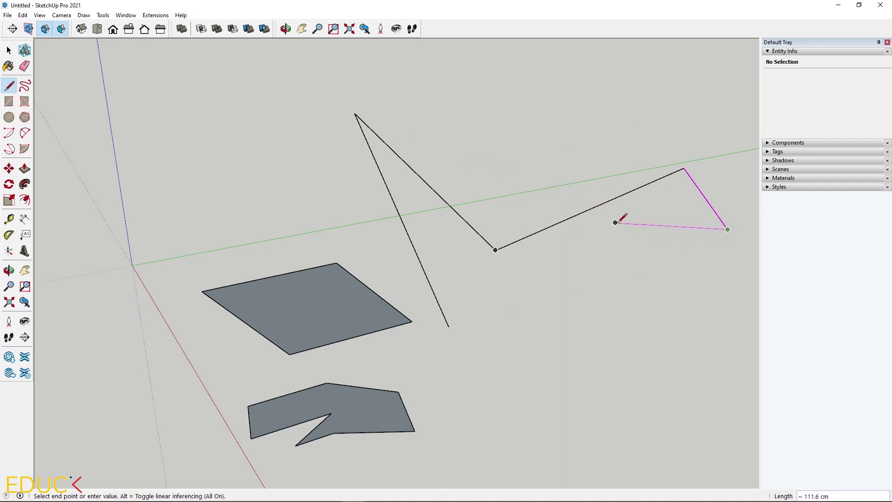
pyautogui.click(636, 218)
pyautogui.click(698, 356)
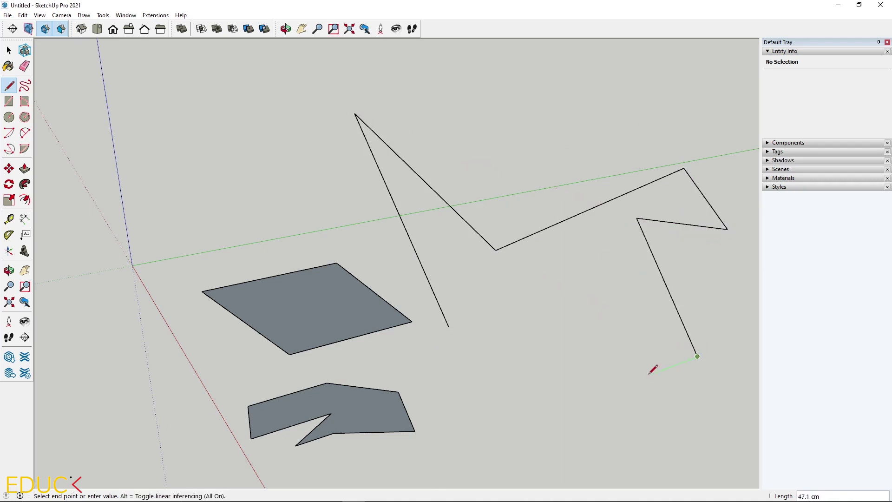
pyautogui.click(578, 294)
pyautogui.click(564, 420)
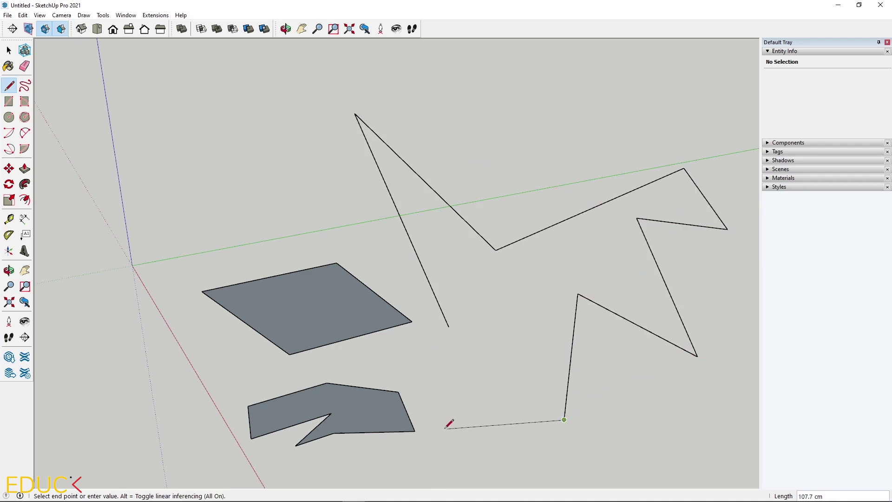
pyautogui.click(444, 429)
pyautogui.click(517, 354)
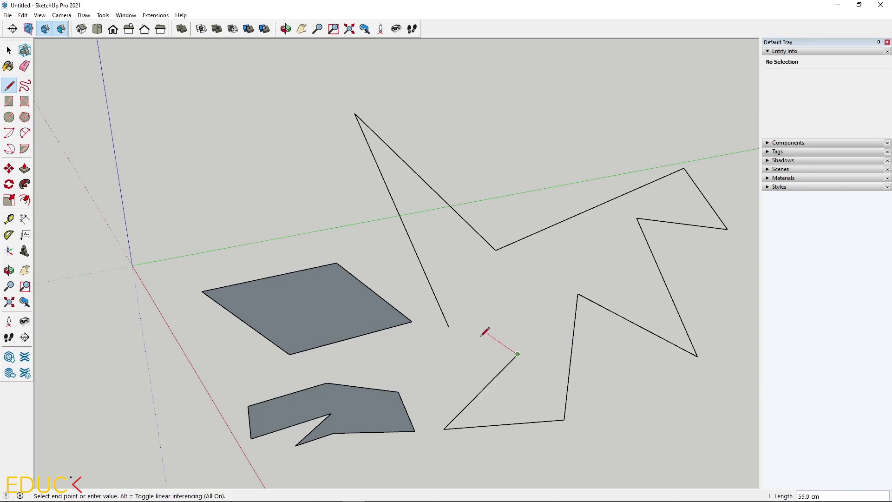
pyautogui.click(449, 326)
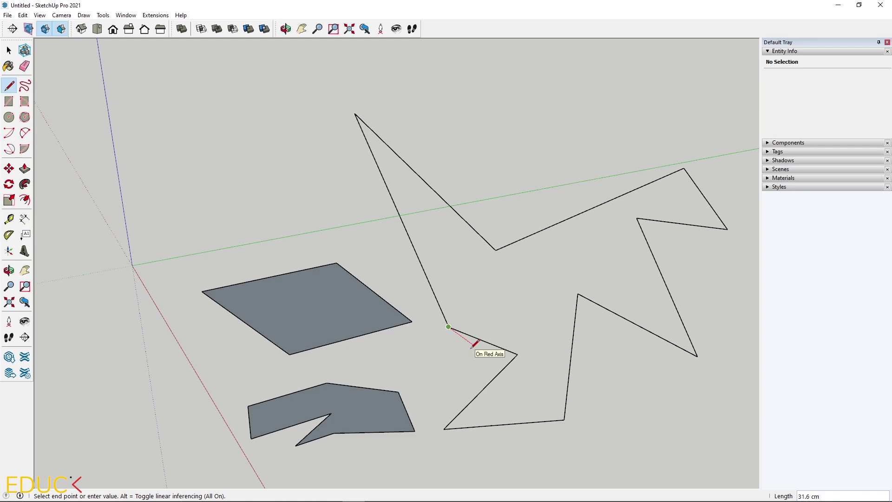
pyautogui.press('space')
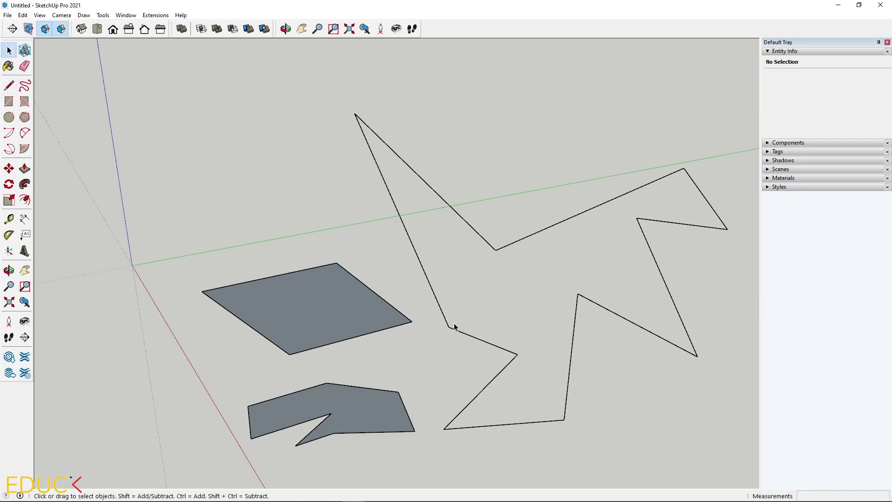
pyautogui.moveTo(453, 322); pyautogui.dragTo(494, 307, button='middle')
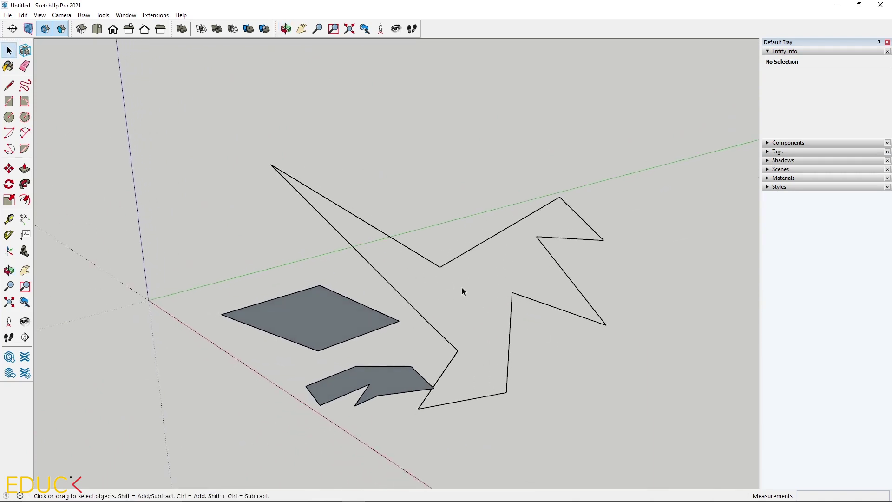
pyautogui.moveTo(487, 305); pyautogui.dragTo(461, 332, button='middle')
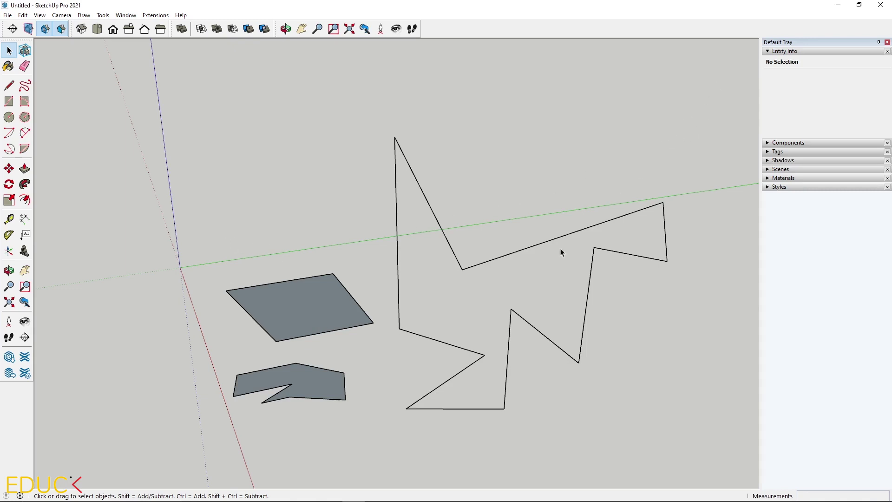
# Draw a rectangle of about 75 by 99 cm across the green axis near the origin with the Rectangle tool.
pyautogui.click(7, 102)
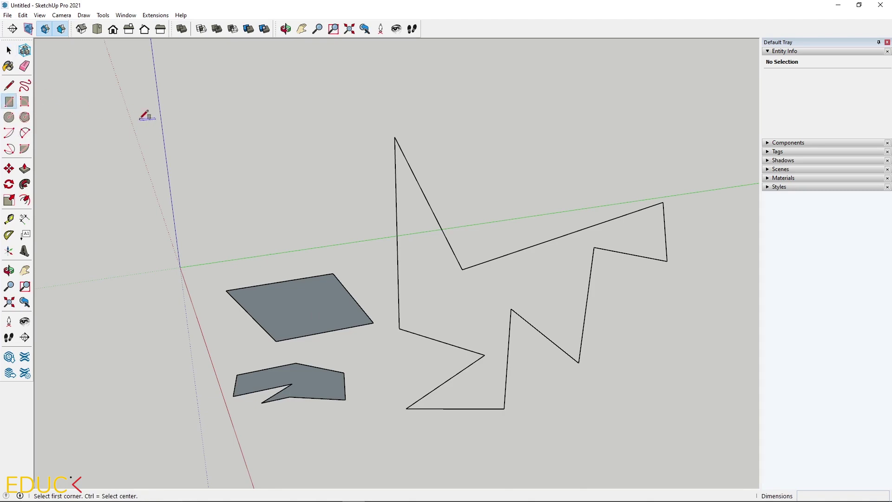
pyautogui.moveTo(143, 113); pyautogui.dragTo(143, 233, button='middle')
pyautogui.scroll(5, 145, 257)
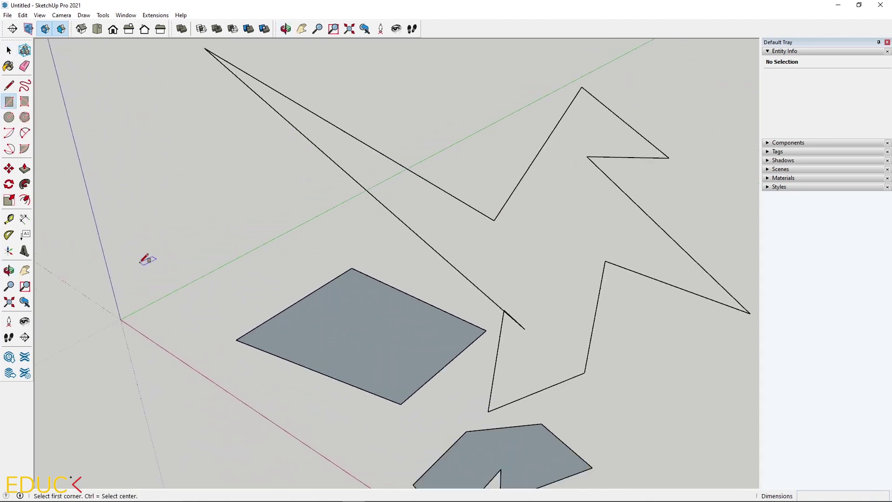
pyautogui.click(112, 299)
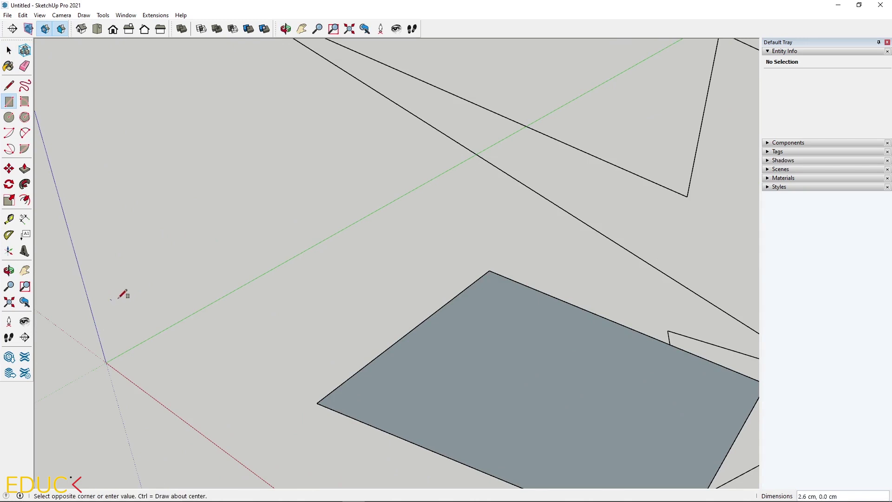
pyautogui.click(364, 266)
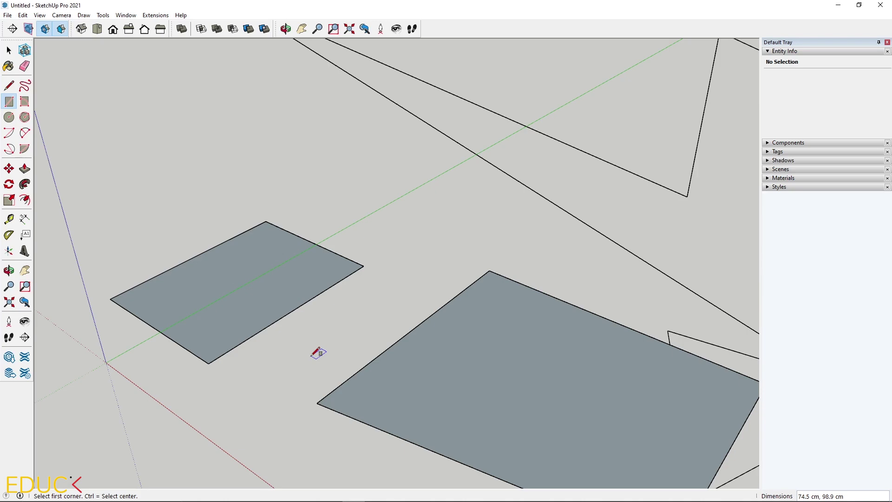
# Draw a 100 by 100 cm square behind the rectangle on the green axis with the Rectangle tool.
pyautogui.scroll(-4, 553, 398)
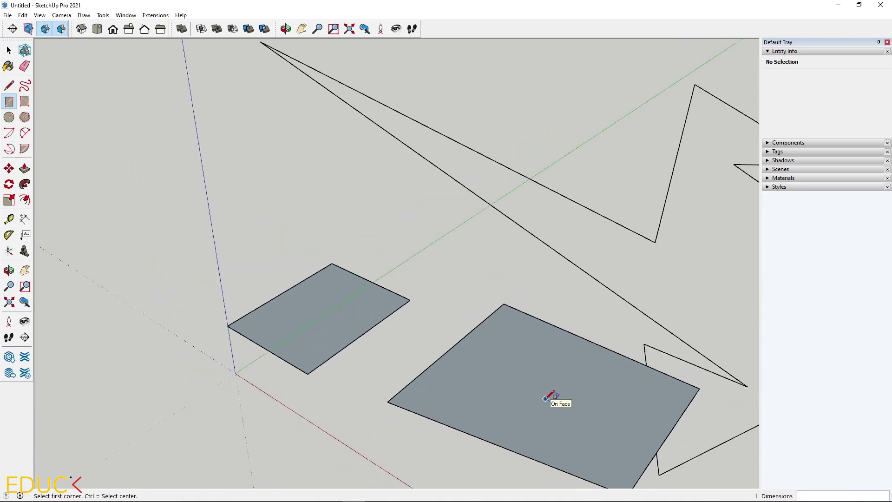
pyautogui.moveTo(458, 362); pyautogui.dragTo(320, 358, button='middle')
pyautogui.scroll(5, 236, 242)
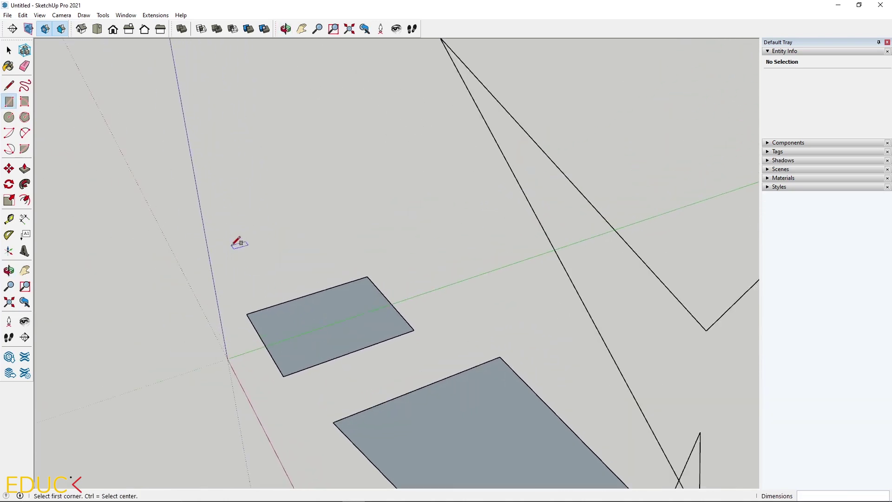
pyautogui.moveTo(237, 243); pyautogui.dragTo(257, 323, button='middle')
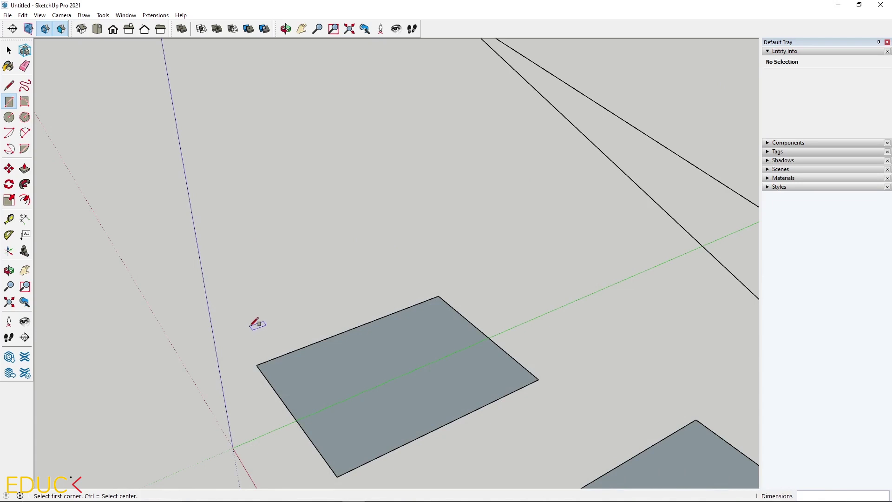
pyautogui.click(248, 324)
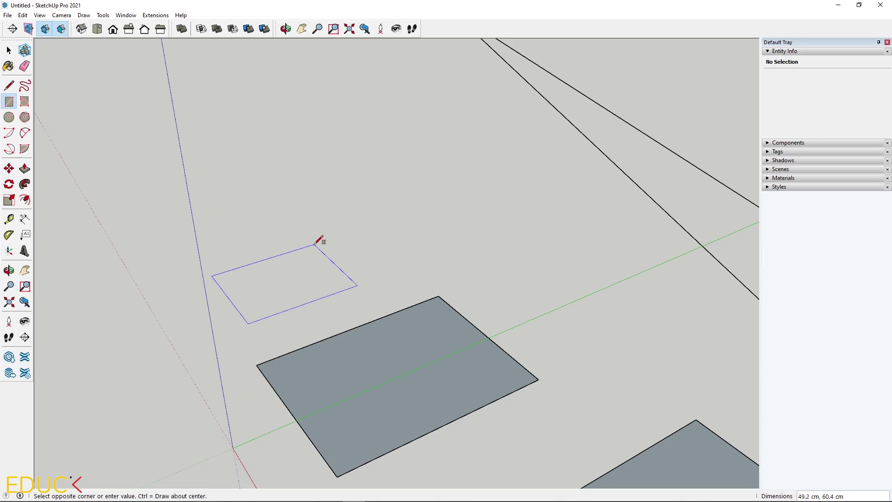
pyautogui.write('100,100')
pyautogui.press('Return')
# Measure the sides of the 100 cm square from one of its corners with the Tape Measure tool.
pyautogui.scroll(4, 303, 167)
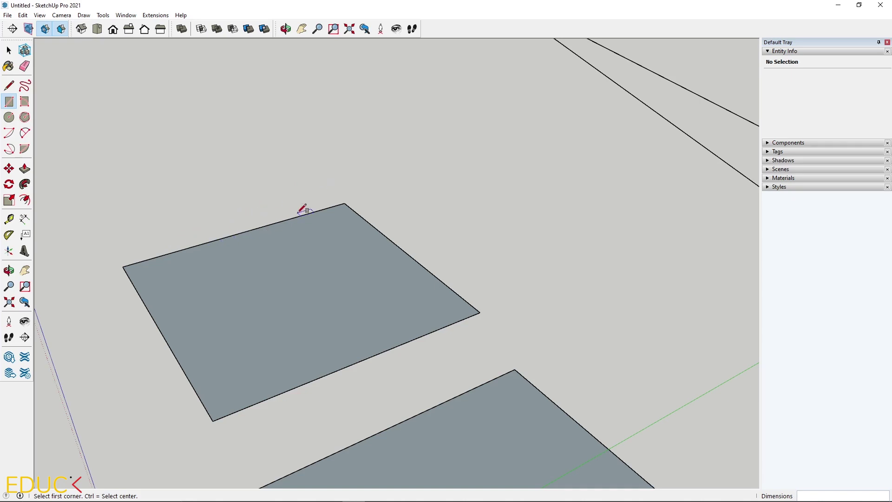
pyautogui.click(9, 218)
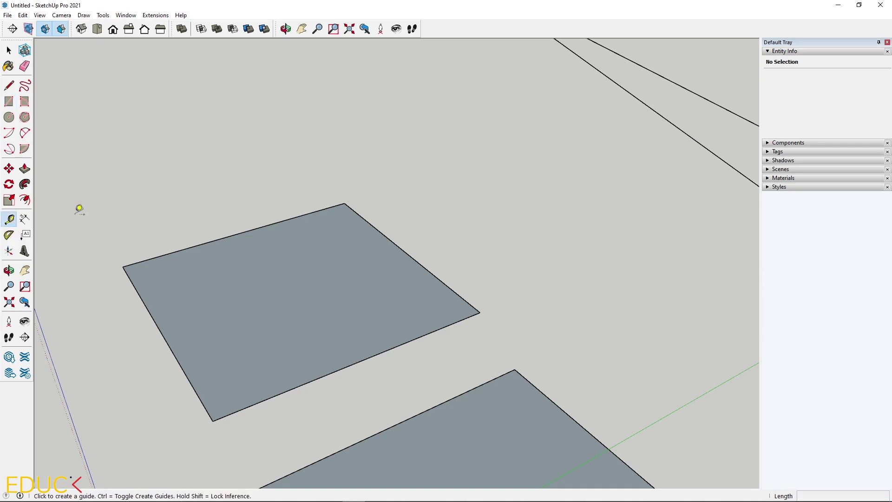
pyautogui.click(123, 266)
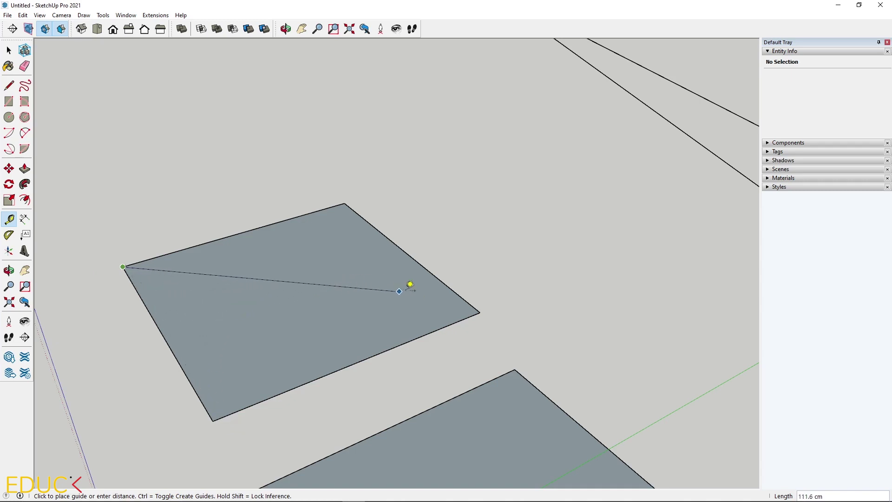
pyautogui.click(8, 50)
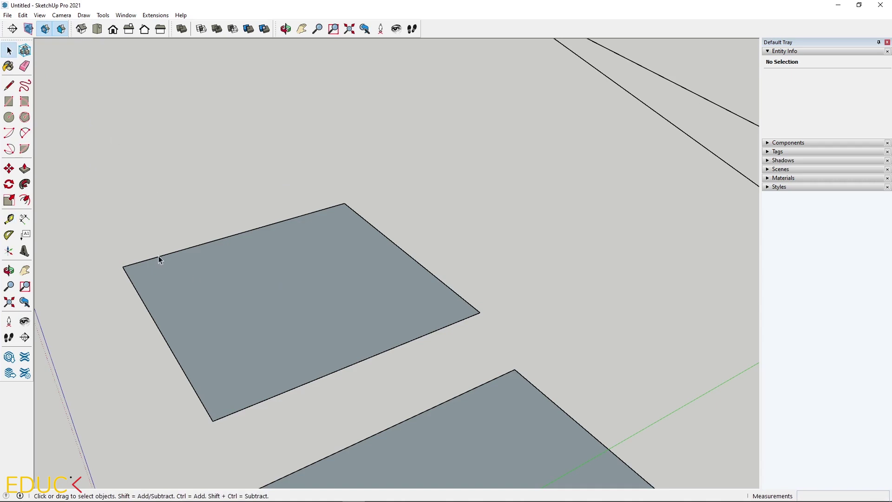
# Draw a closed triangle beside the square with the Line tool, using one edge along the green axis and a 40 cm edge along the red axis.
pyautogui.click(8, 87)
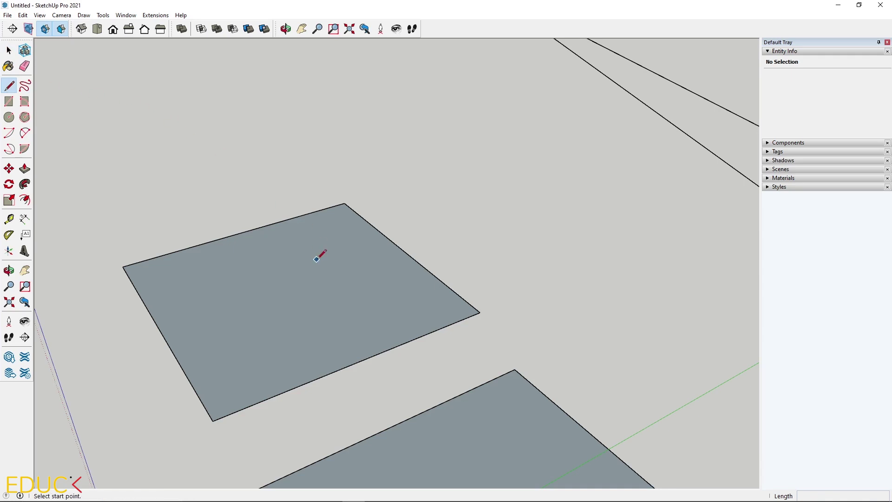
pyautogui.moveTo(318, 255); pyautogui.dragTo(505, 303, button='middle')
pyautogui.scroll(-1, 506, 302)
pyautogui.scroll(5, 139, 232)
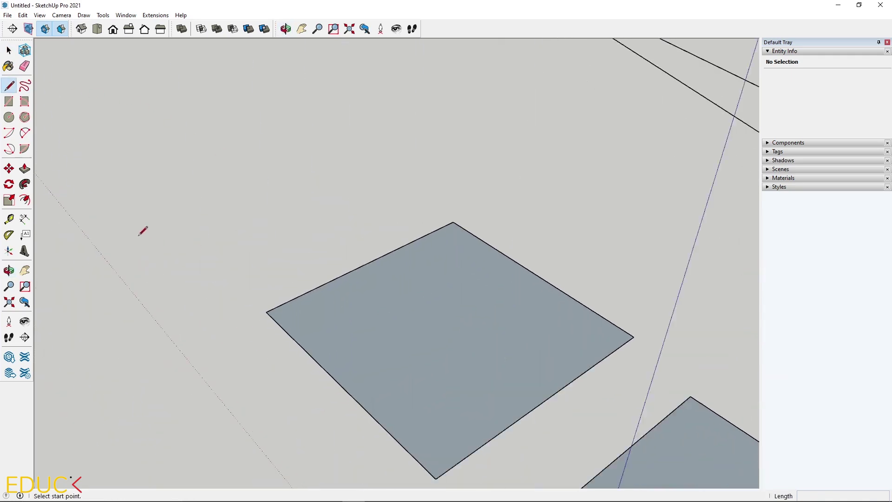
pyautogui.click(186, 243)
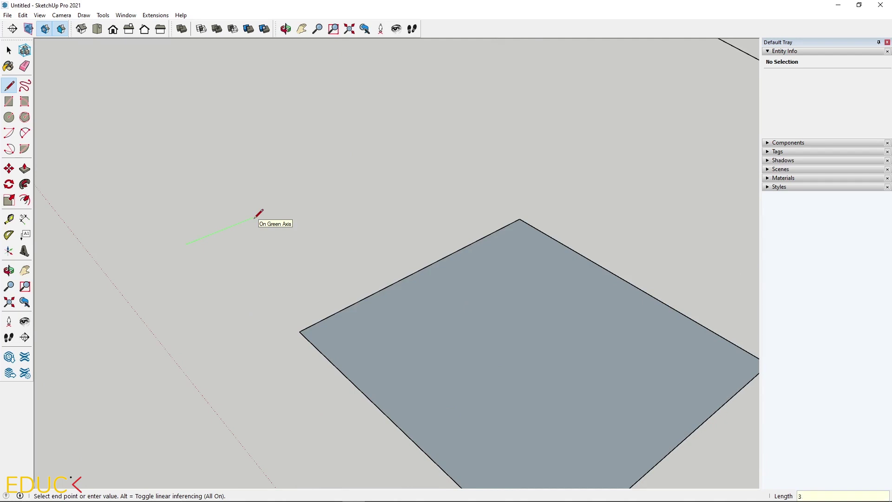
pyautogui.click(257, 216)
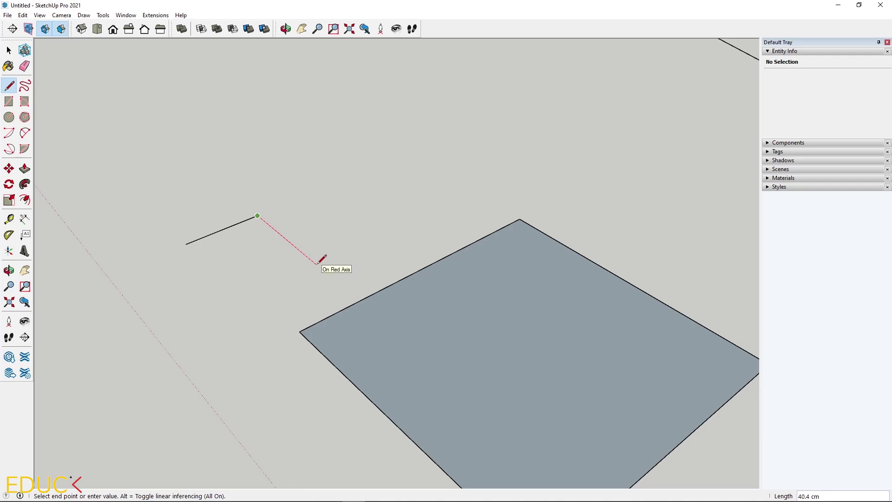
pyautogui.write('40')
pyautogui.press('Return')
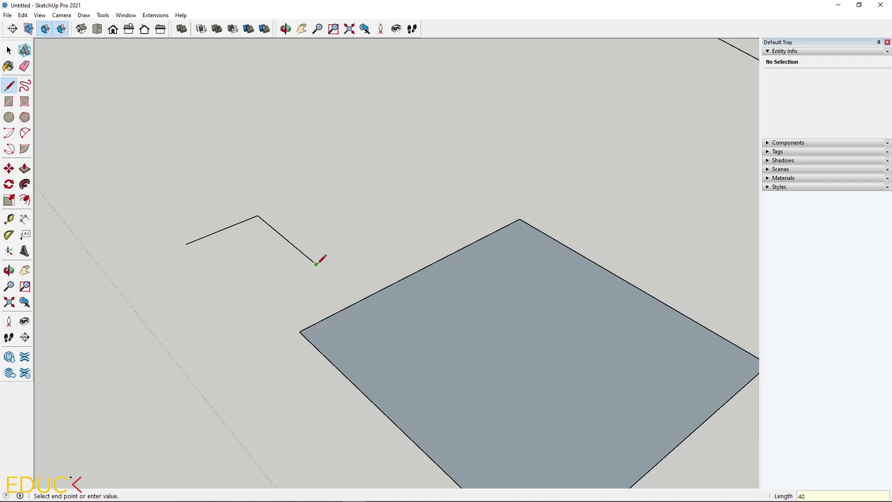
pyautogui.click(186, 243)
pyautogui.click(9, 50)
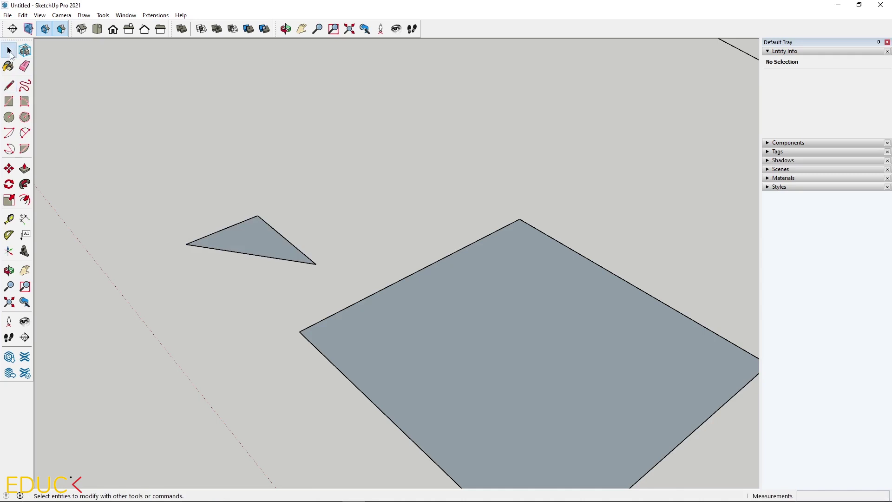
# Measure the triangle's two axis-aligned edges between their endpoints with the Tape Measure tool.
pyautogui.scroll(-3, 93, 207)
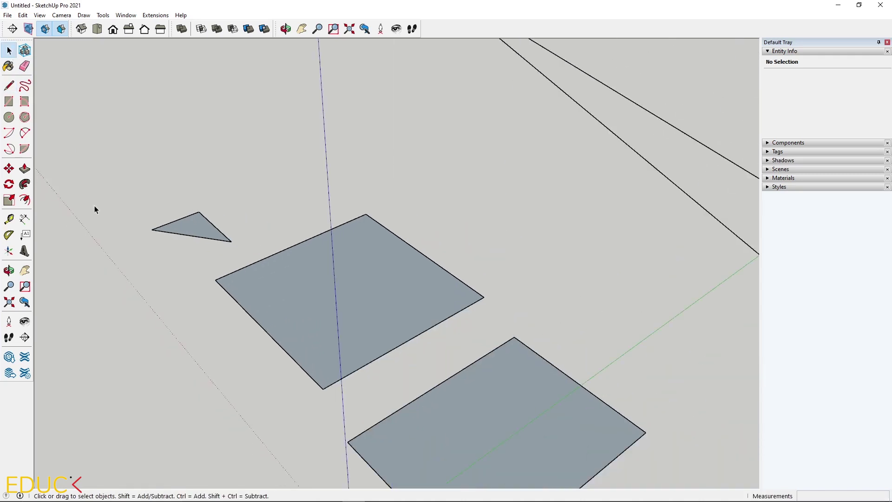
pyautogui.click(10, 220)
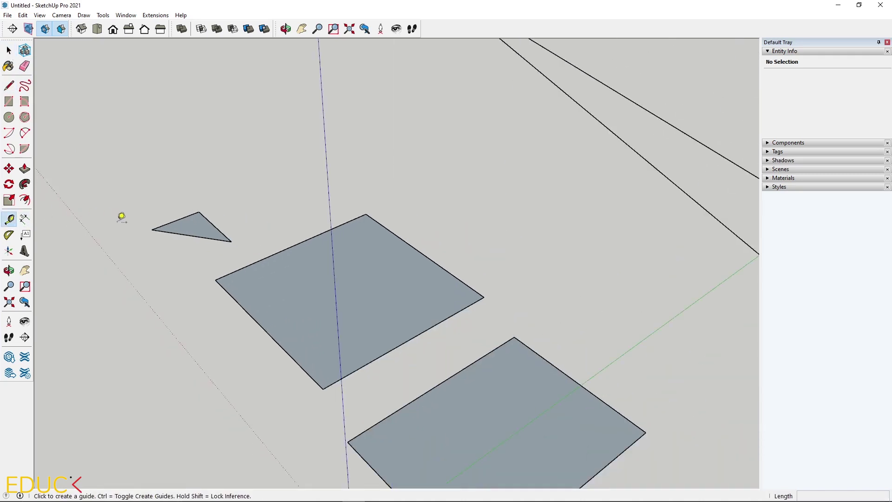
pyautogui.click(152, 229)
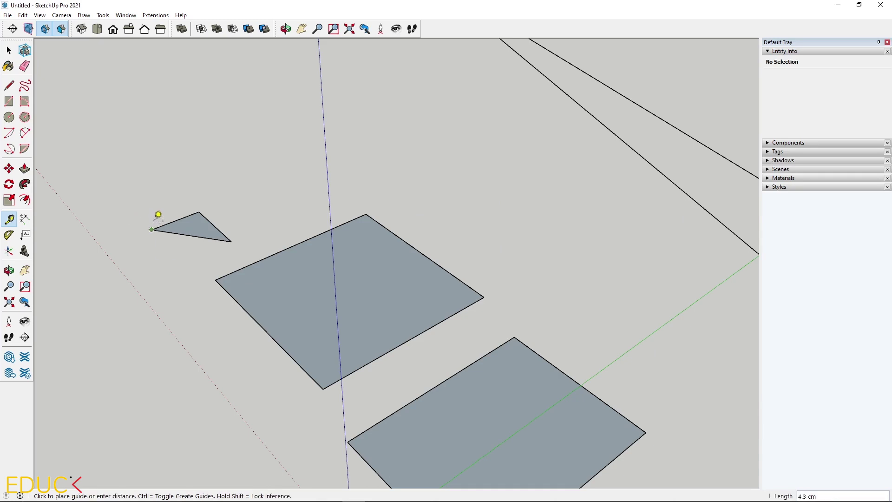
pyautogui.click(193, 206)
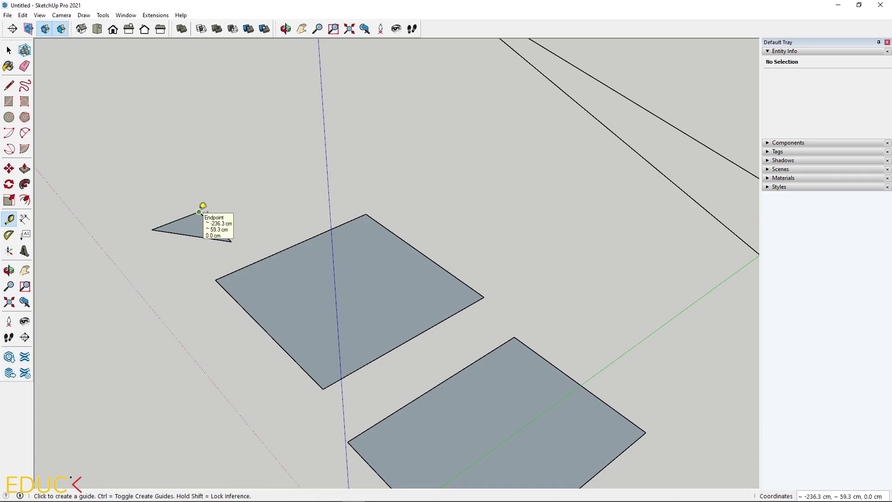
pyautogui.click(203, 206)
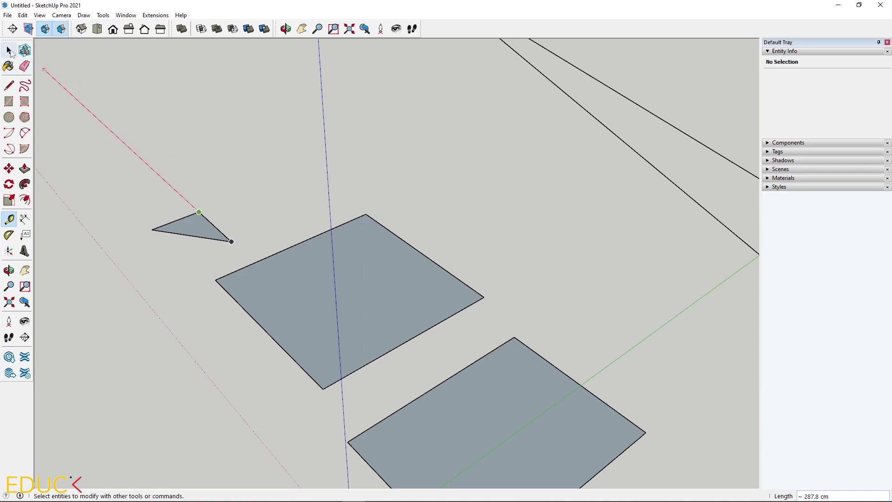
# Open the measurement unit settings in the model information.
pyautogui.click(9, 50)
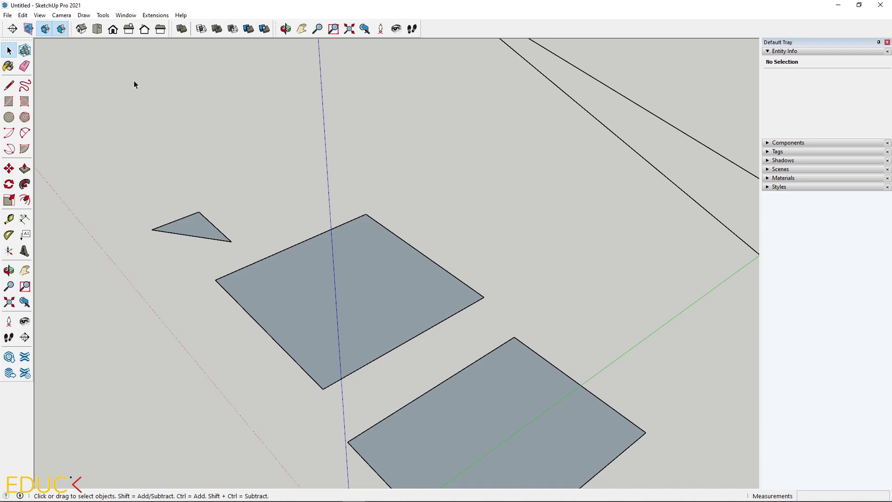
pyautogui.click(126, 16)
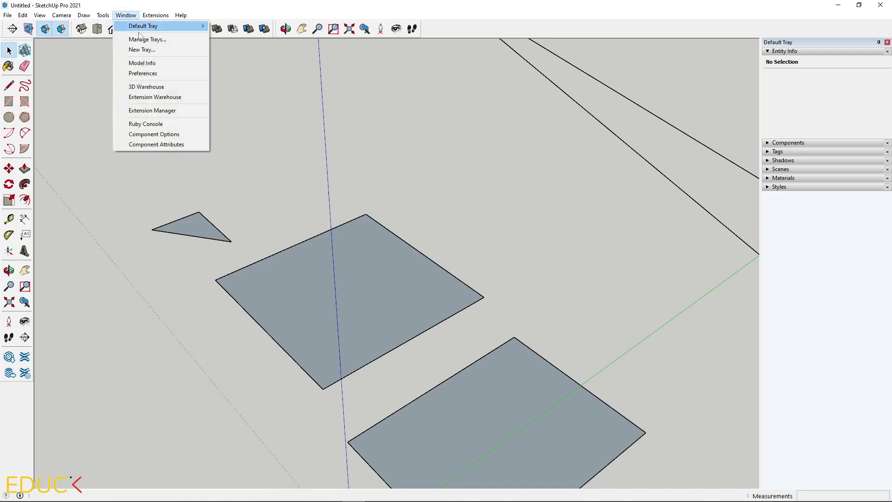
pyautogui.click(163, 63)
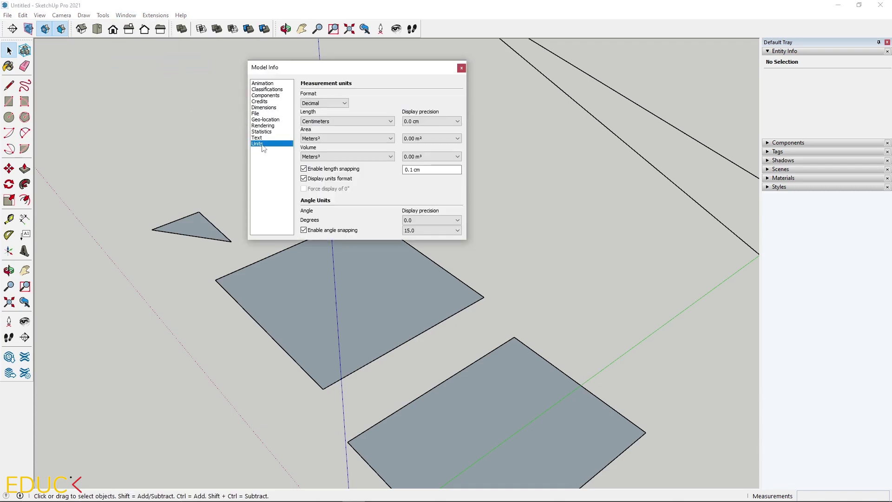
# Set the model's length unit to Meters and its area unit to Inches², and view the available volume units.
pyautogui.click(322, 122)
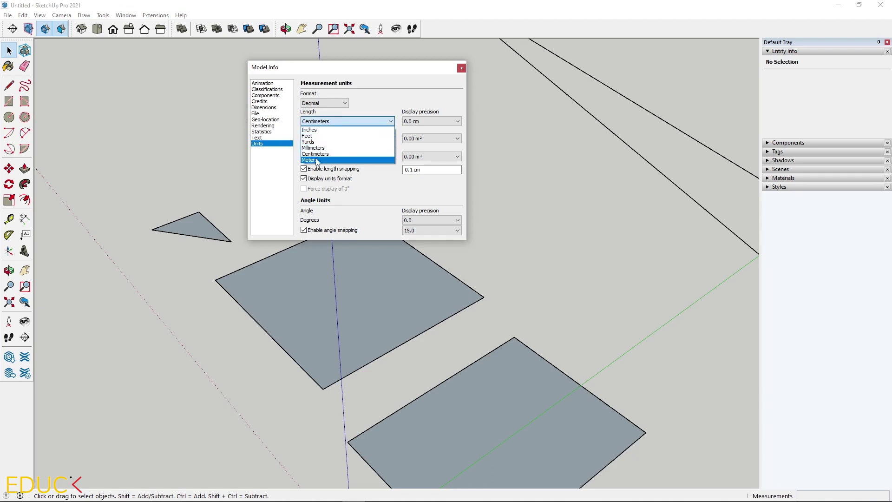
pyautogui.click(317, 161)
pyautogui.click(318, 139)
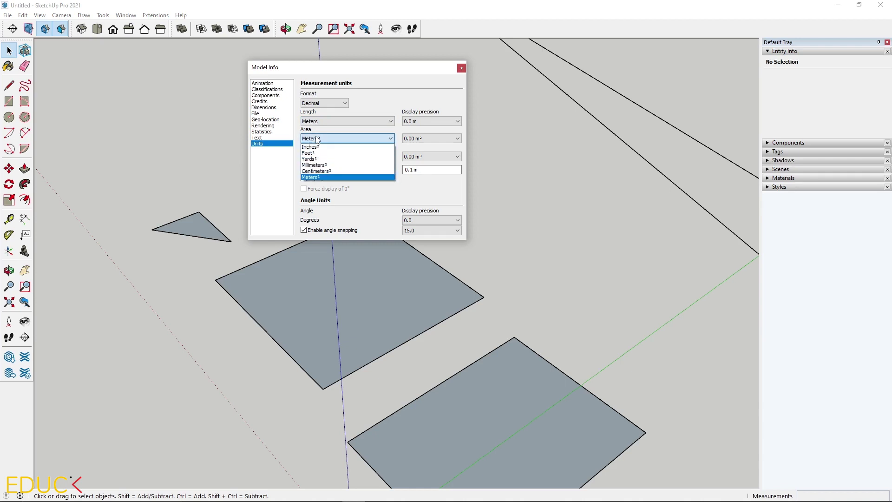
pyautogui.click(317, 147)
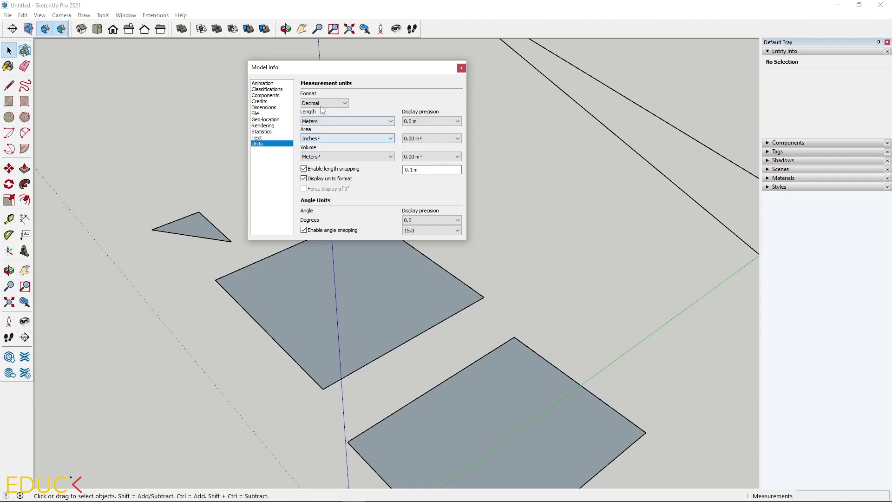
pyautogui.click(324, 158)
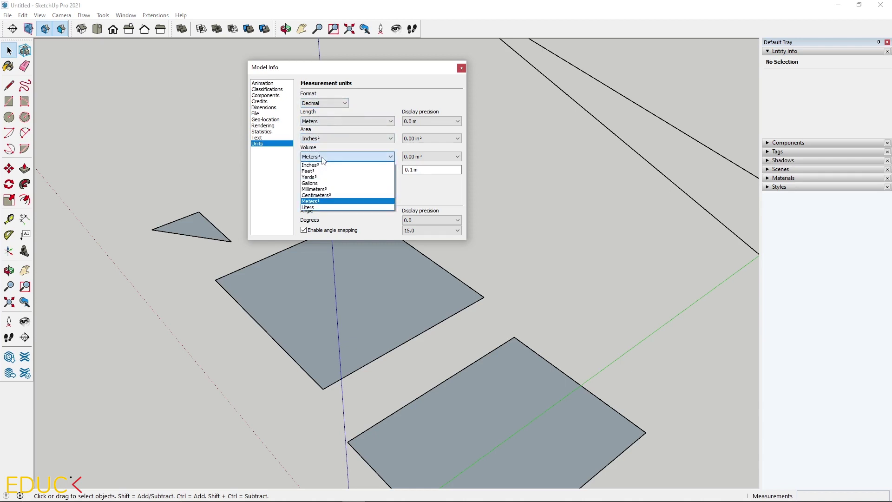
pyautogui.click(322, 158)
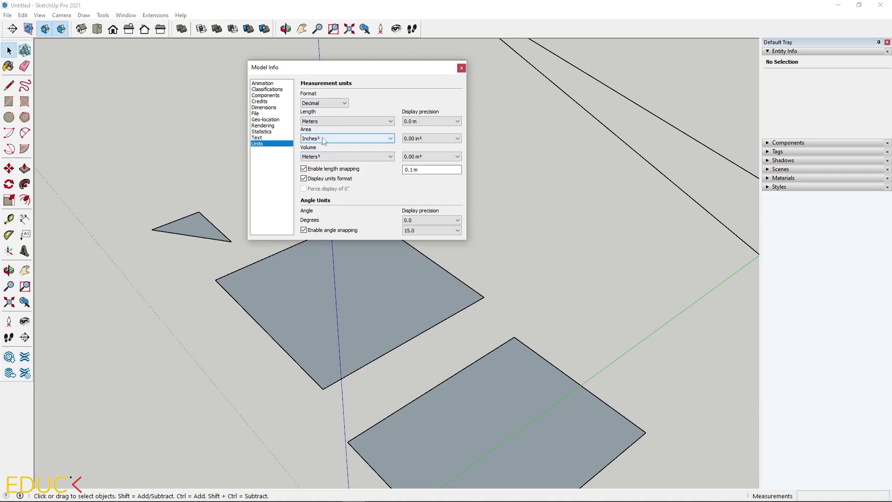
# Set the model's area unit to Centimeters² and its length unit to Centimeters, and close the model information.
pyautogui.click(324, 139)
pyautogui.click(321, 171)
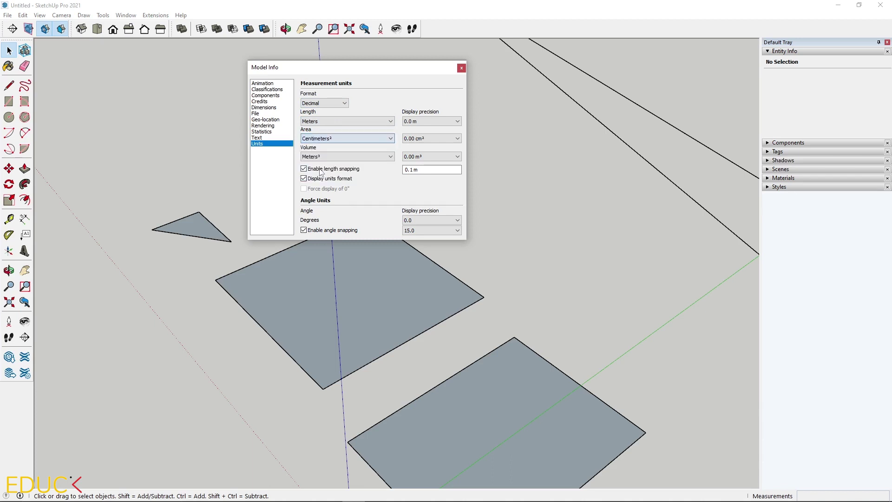
pyautogui.click(324, 121)
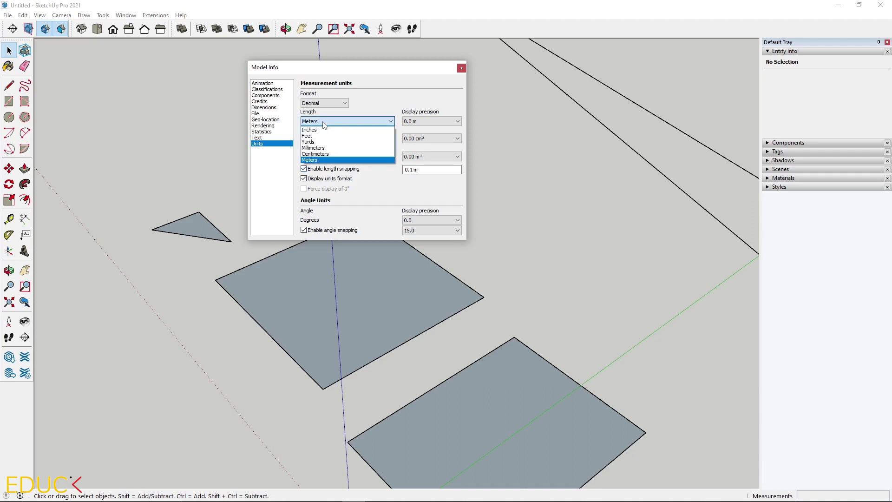
pyautogui.click(321, 153)
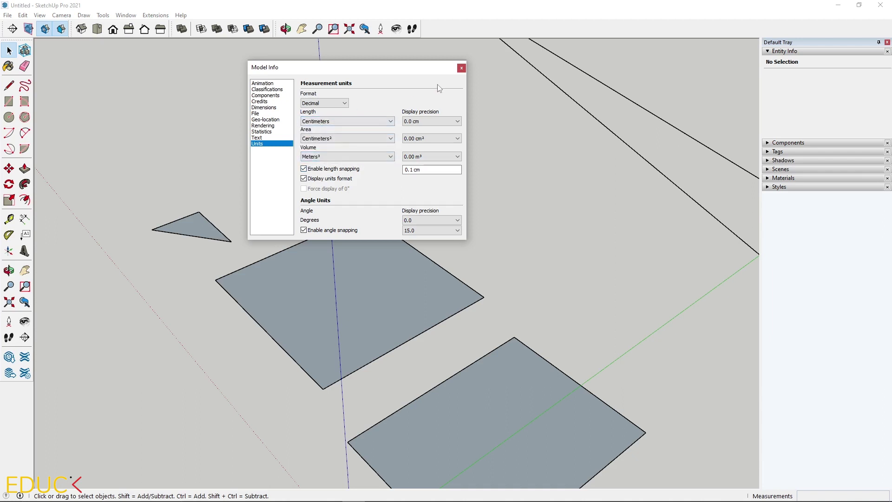
pyautogui.click(462, 69)
# Select all the drawn faces and lines in the model and delete them.
pyautogui.scroll(-1, 132, 168)
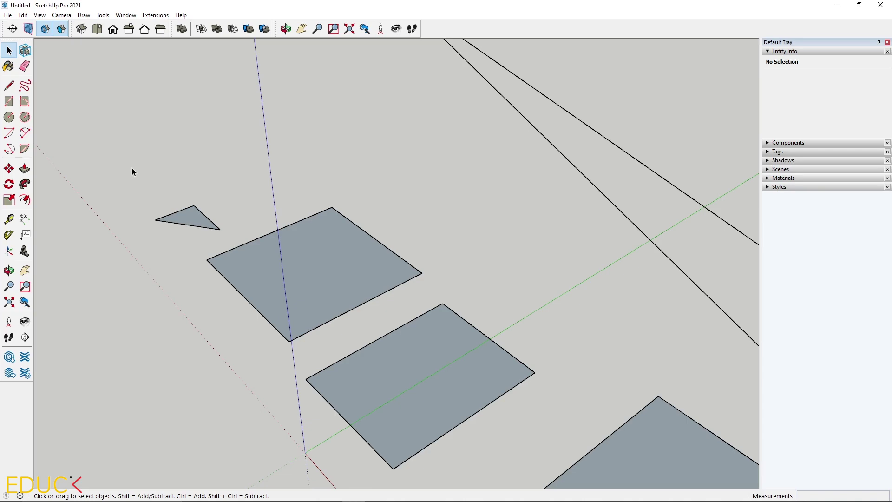
pyautogui.scroll(-4, 132, 168)
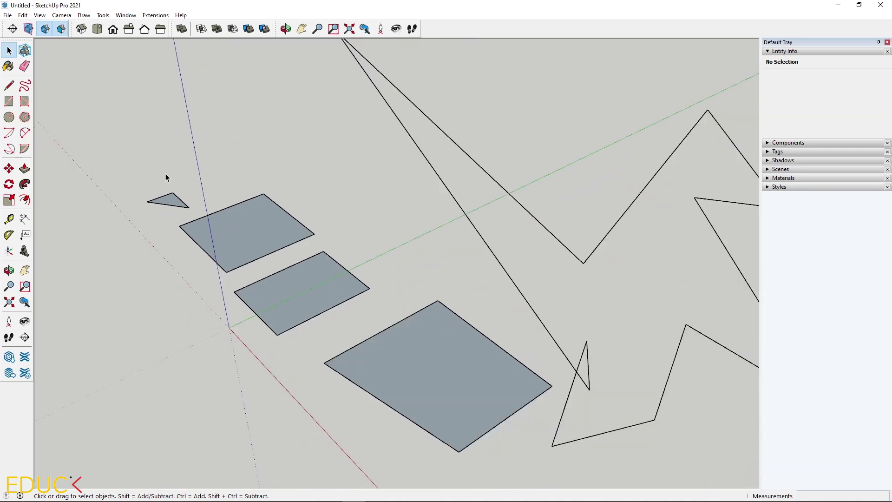
pyautogui.scroll(-1, 182, 199)
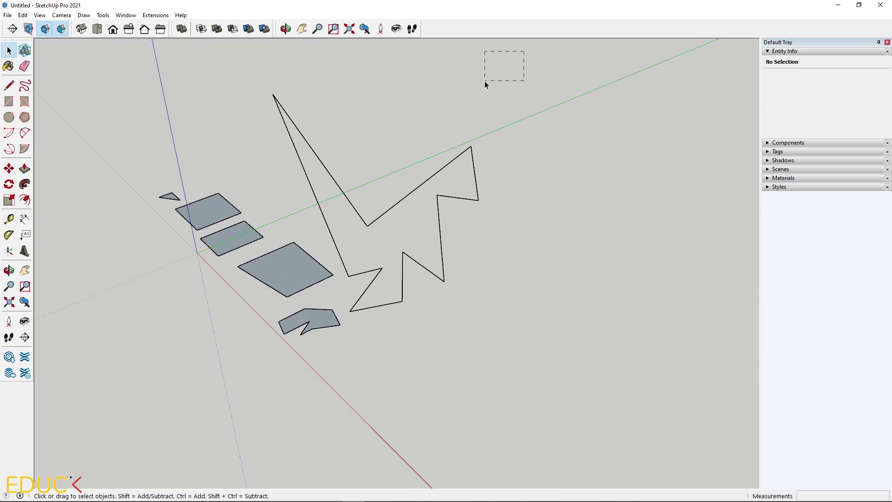
pyautogui.moveTo(407, 147); pyautogui.dragTo(164, 351)
pyautogui.moveTo(96, 405); pyautogui.dragTo(96, 405)
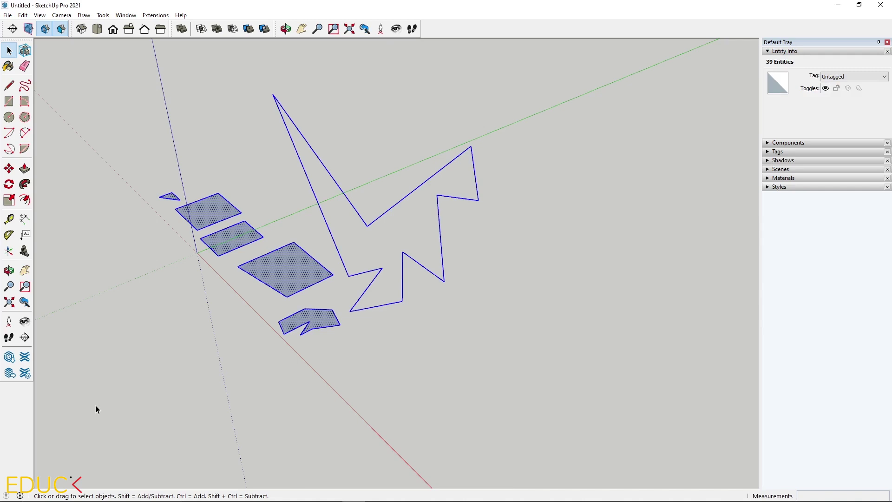
pyautogui.press('Delete')
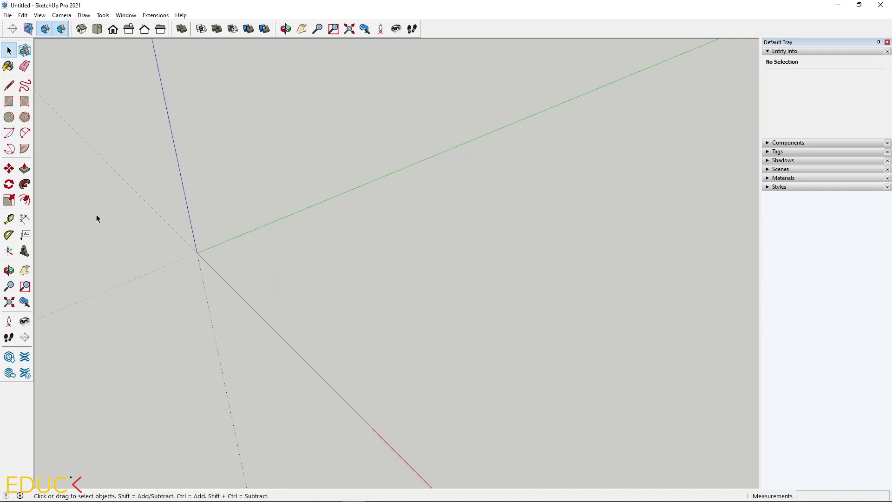
# Draw a rectangle about 29.8 by 44.5 cm between the red and green axes near the origin with the Rectangle tool.
pyautogui.moveTo(183, 254); pyautogui.dragTo(202, 260, button='middle')
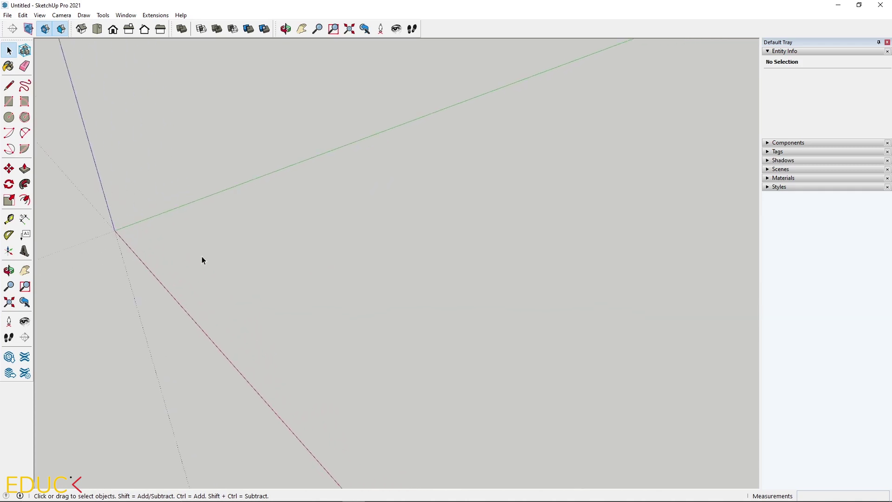
pyautogui.click(7, 105)
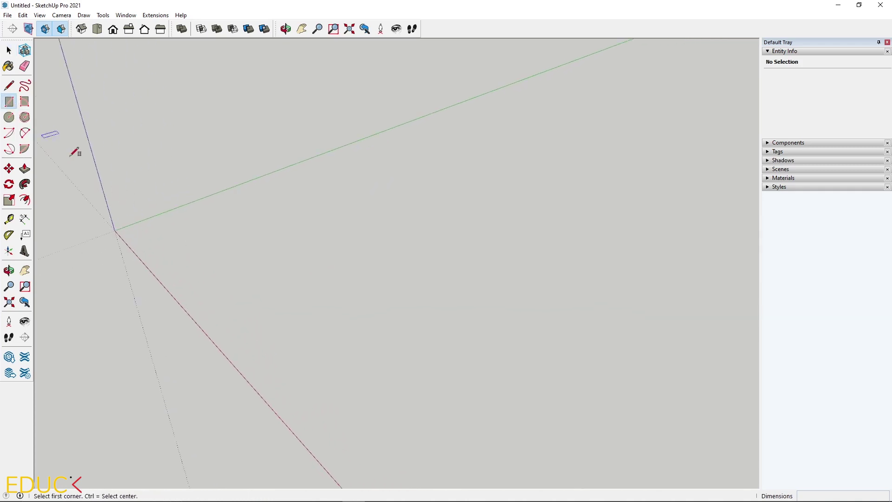
pyautogui.click(187, 257)
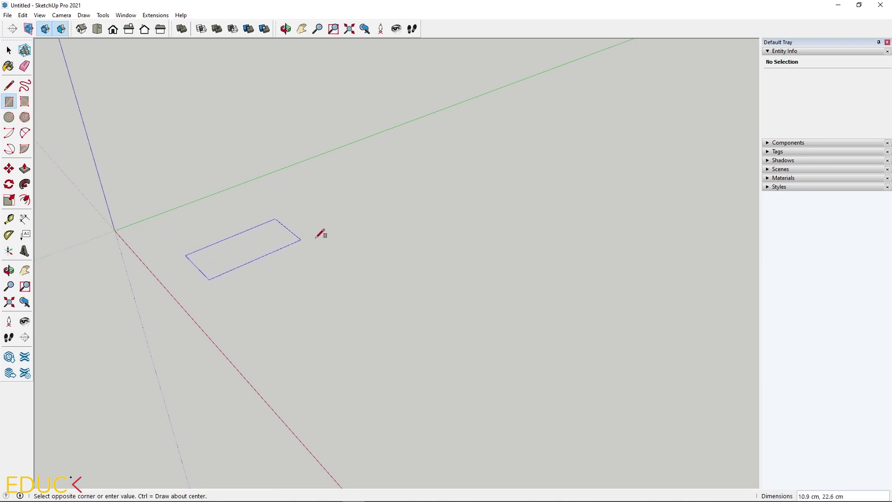
pyautogui.click(441, 241)
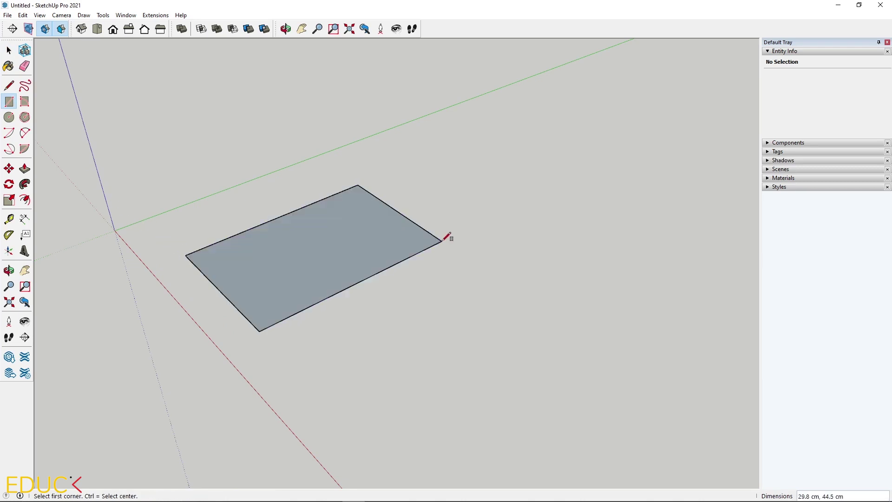
pyautogui.click(8, 50)
pyautogui.click(8, 50)
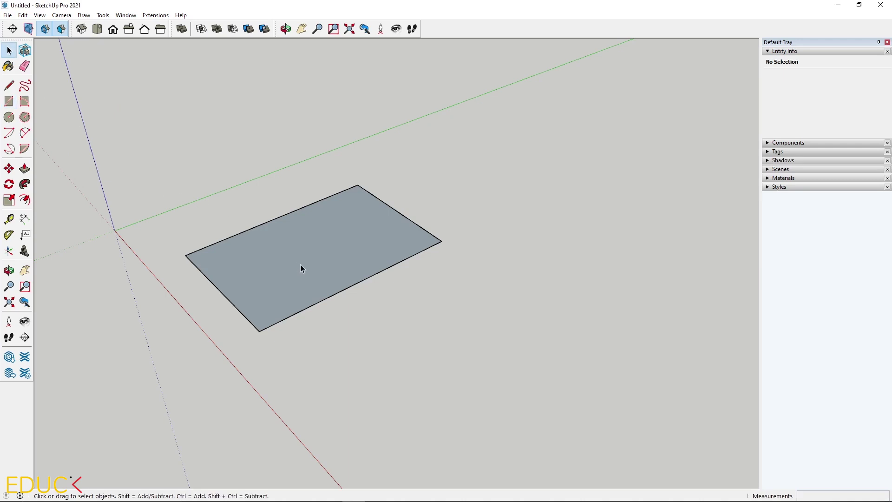
# Move the rectangle's long edge nearest the green axis 20 cm outward along the red axis direction.
pyautogui.scroll(4, 309, 243)
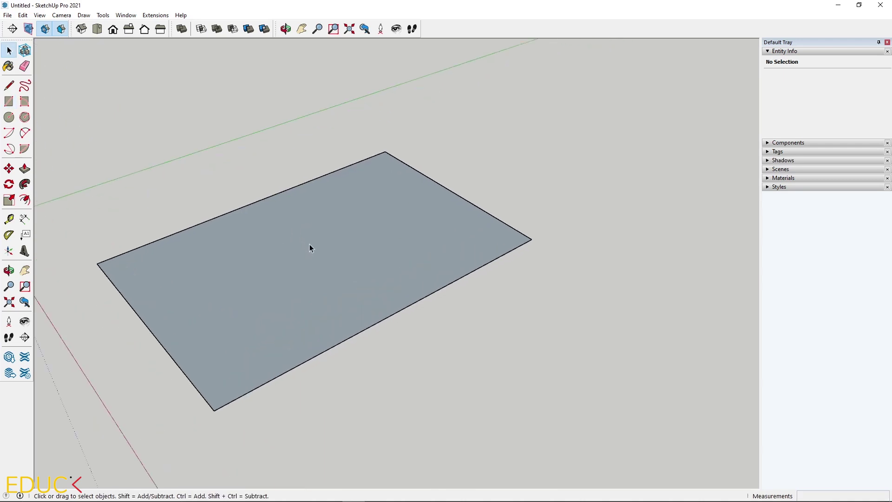
pyautogui.click(247, 208)
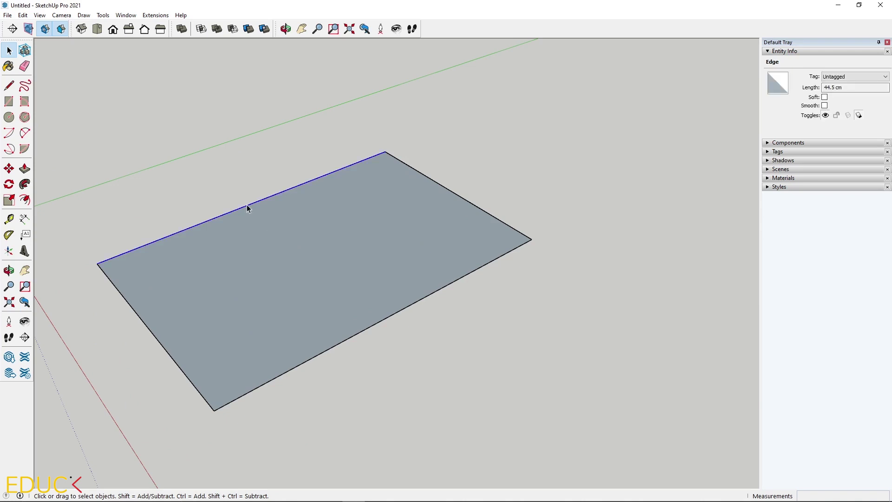
pyautogui.click(8, 169)
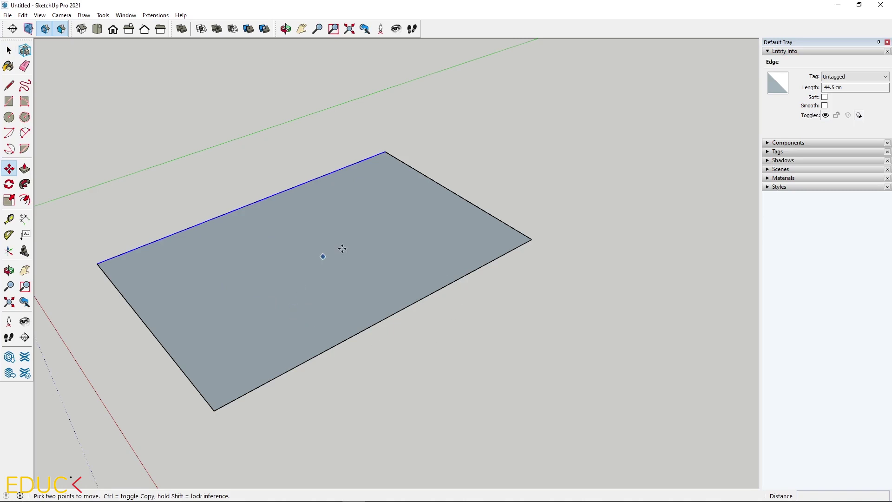
pyautogui.click(408, 255)
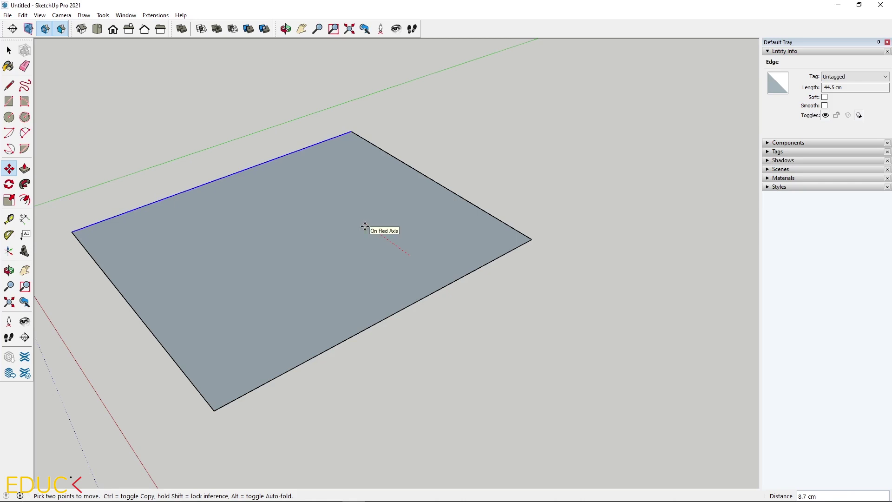
pyautogui.write('20')
pyautogui.press('Return')
pyautogui.scroll(-1, 325, 243)
# Select the rectangle's face and move it 10 cm along the green axis direction, away from the origin.
pyautogui.click(9, 50)
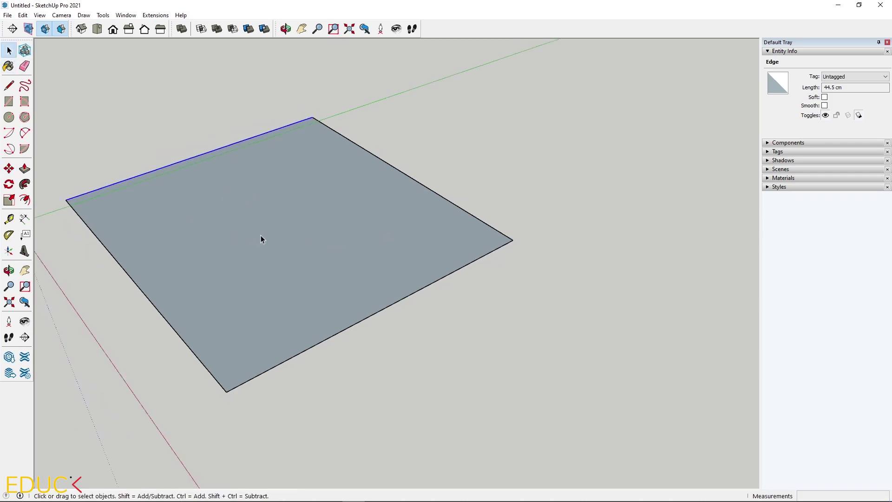
pyautogui.click(274, 230)
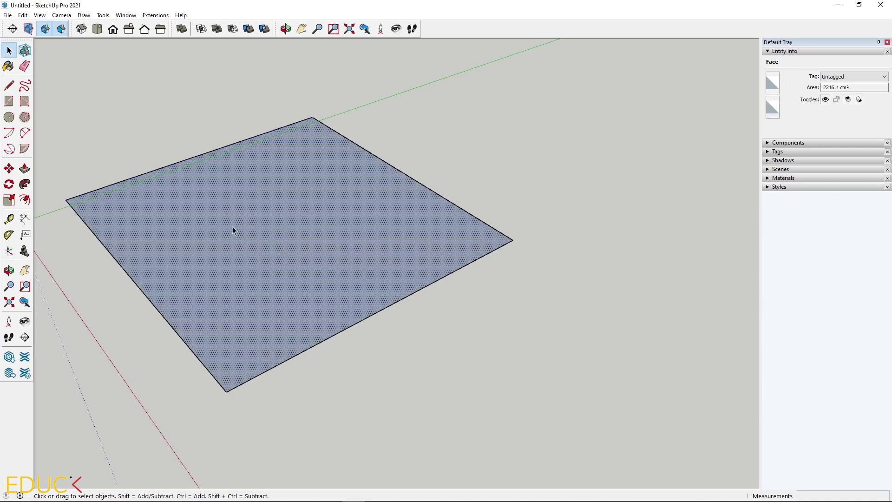
pyautogui.scroll(3, 216, 257)
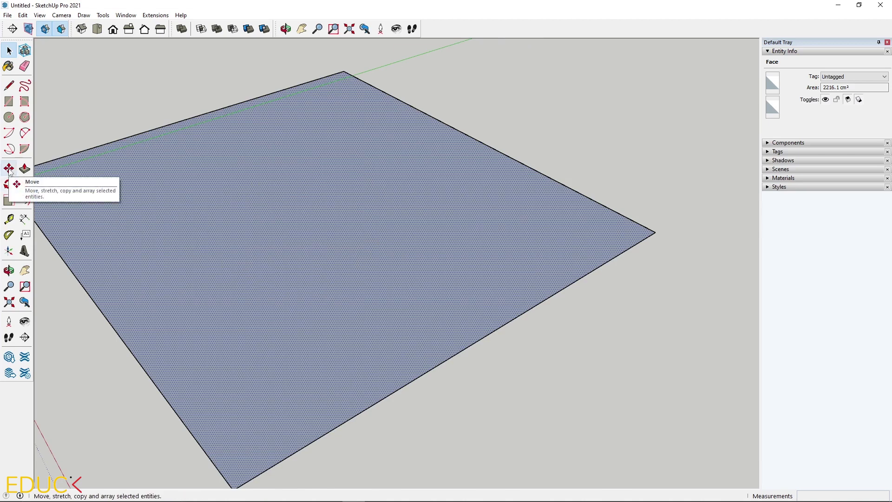
pyautogui.click(9, 169)
pyautogui.click(249, 280)
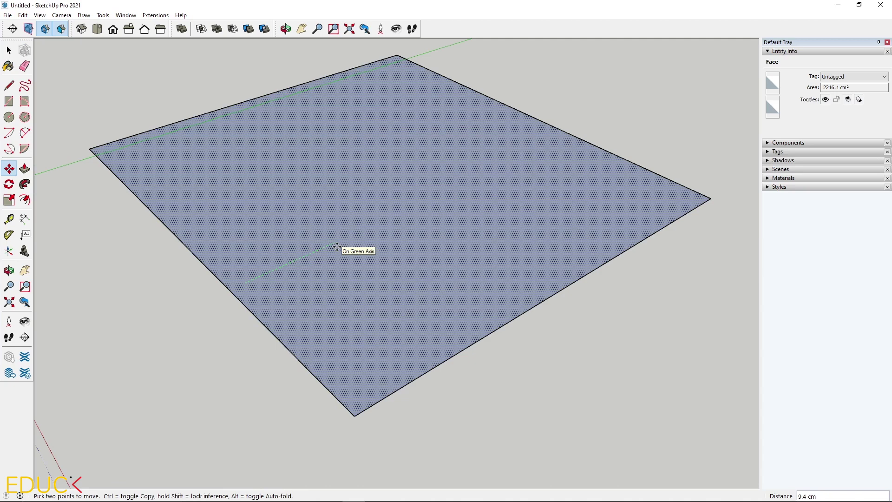
pyautogui.write('10')
pyautogui.press('Return')
pyautogui.scroll(-3, 147, 289)
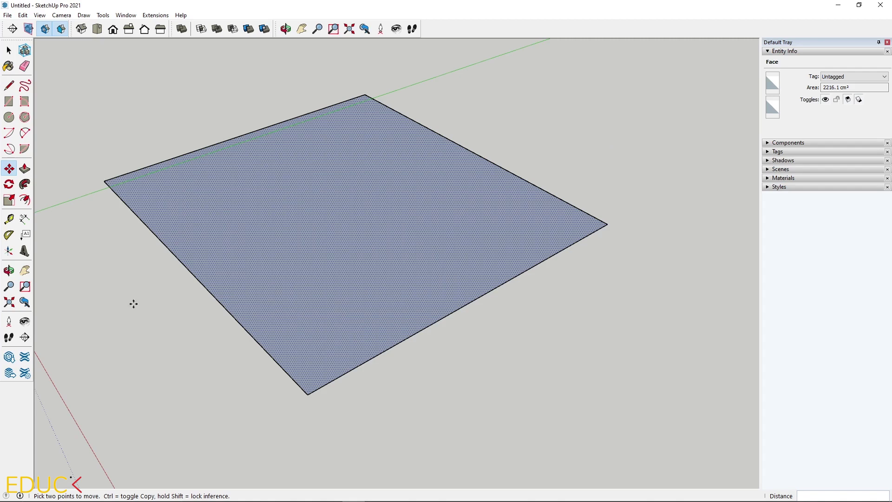
# Rotate the selected face 90 degrees horizontally about a point on its front edge, using the red axis direction as the baseline.
pyautogui.click(9, 184)
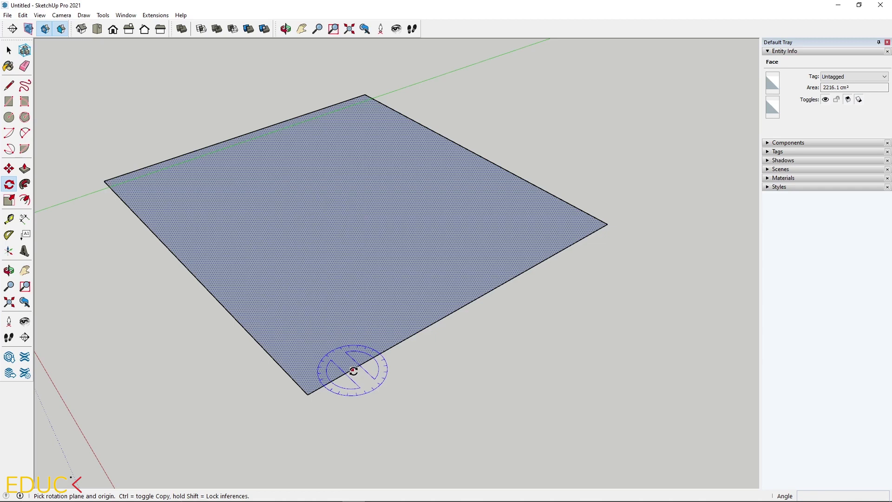
pyautogui.click(353, 370)
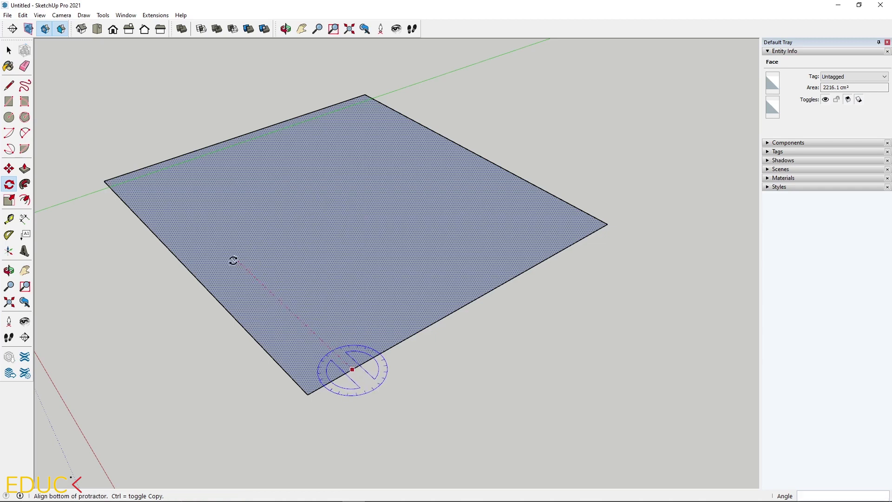
pyautogui.click(235, 258)
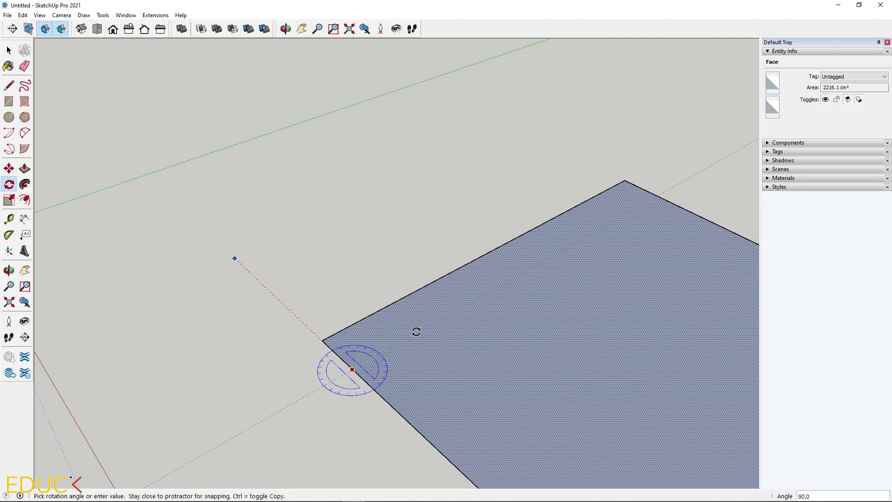
pyautogui.click(416, 331)
pyautogui.scroll(-5, 165, 249)
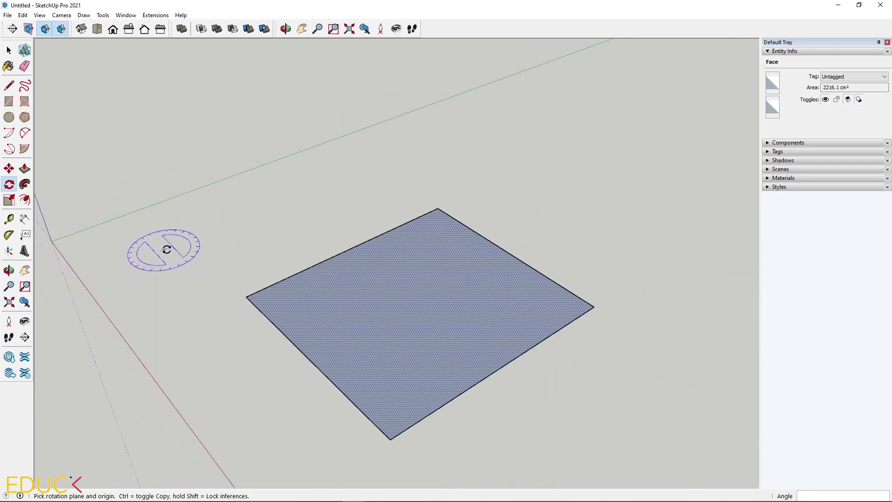
# Rotate the selected face 45 degrees horizontally about a point in its middle, using the green axis direction as the baseline.
pyautogui.click(416, 327)
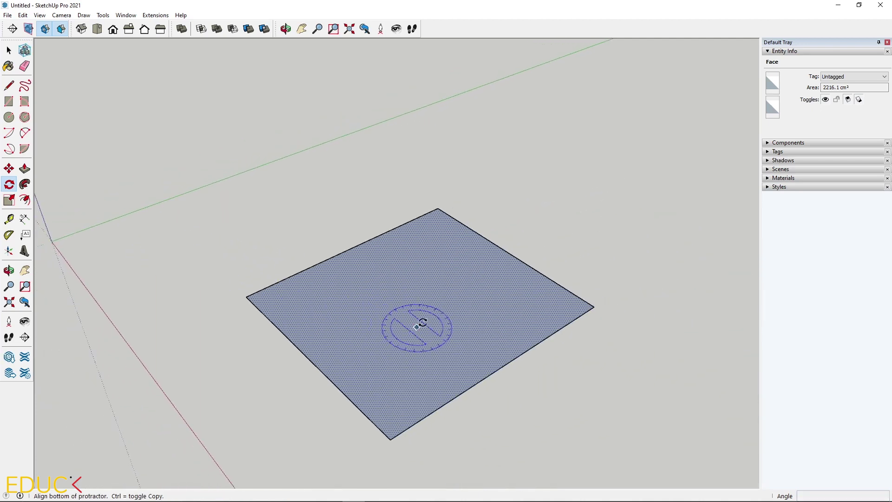
pyautogui.click(477, 291)
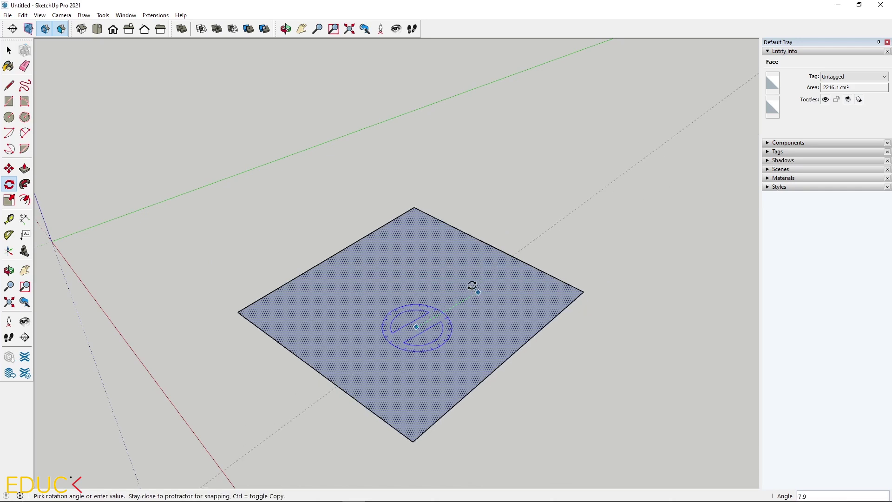
pyautogui.click(422, 277)
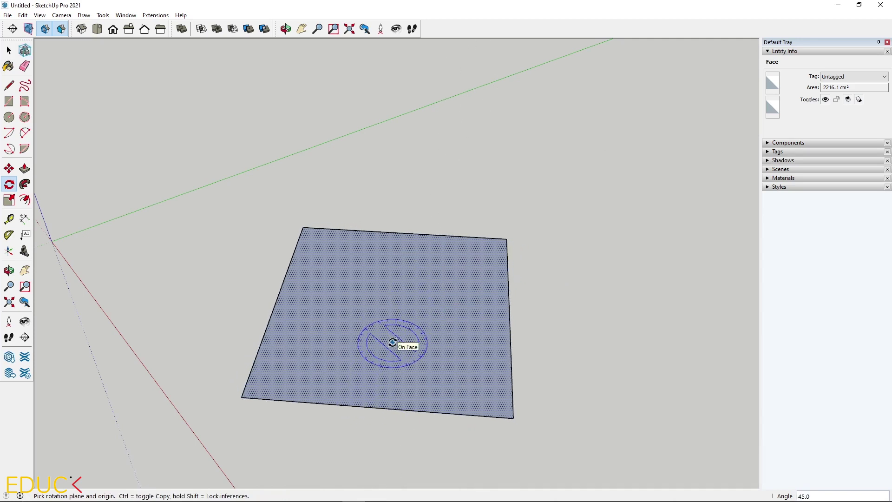
# Rotate the face counterclockwise in the ground plane about a point inside it.
pyautogui.click(393, 341)
pyautogui.click(422, 276)
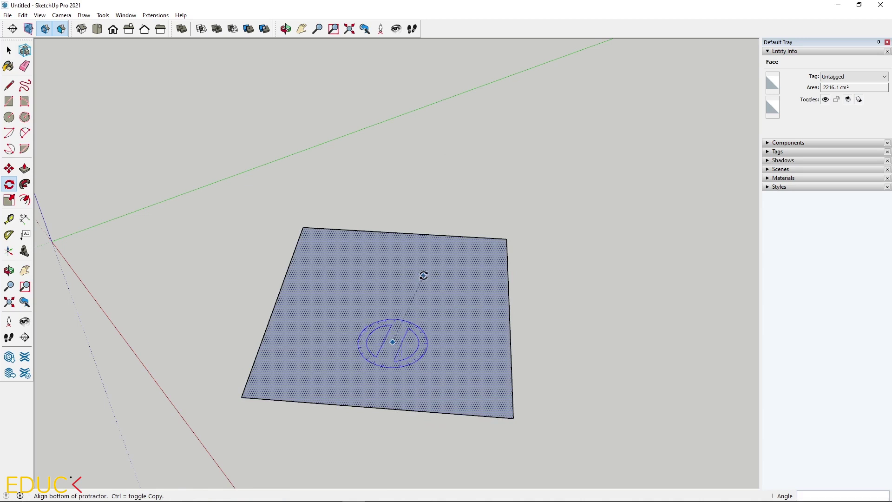
pyautogui.click(346, 277)
# Scale the face along the red axis by extending its back edge, to an area of about 2681 cm².
pyautogui.scroll(-1, 153, 208)
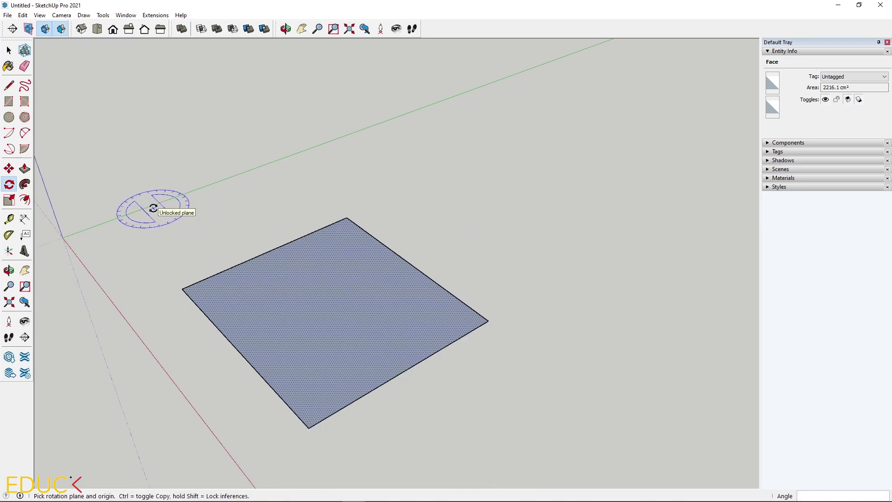
pyautogui.scroll(1, 281, 260)
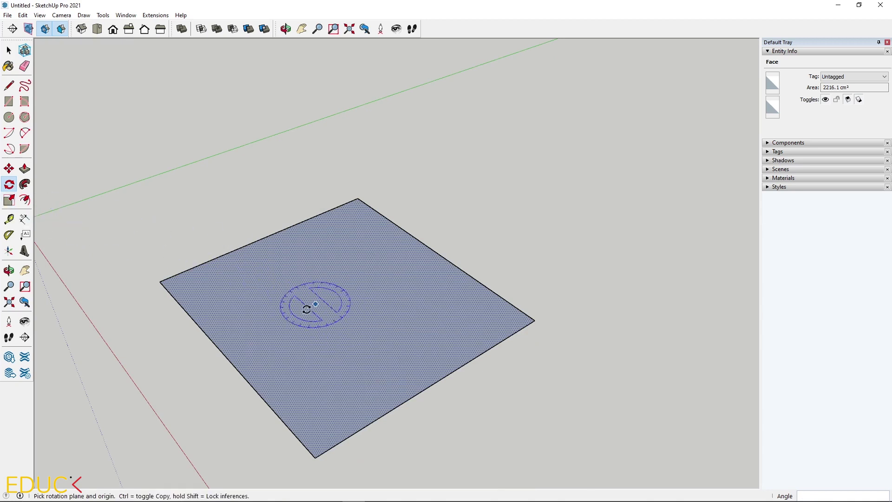
pyautogui.click(9, 201)
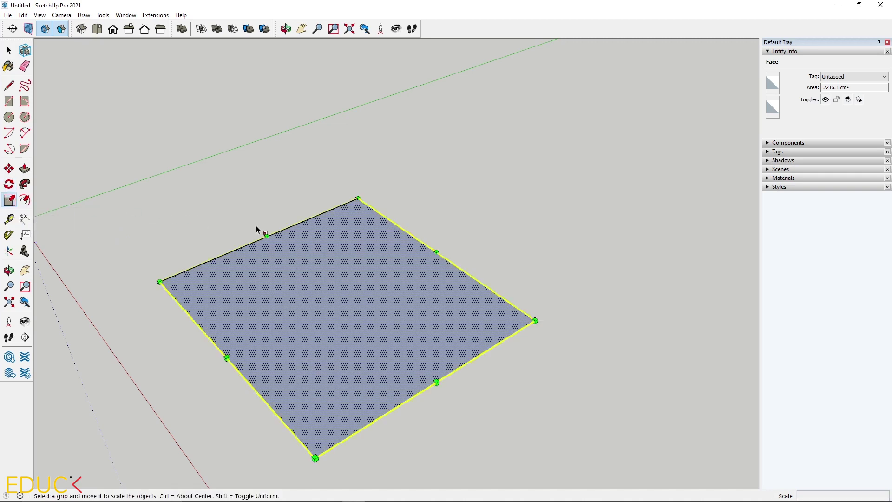
pyautogui.moveTo(256, 233); pyautogui.dragTo(228, 214)
# Scale the face by 0.5 along the green axis, keeping the edge nearest that axis's origin fixed.
pyautogui.moveTo(416, 248); pyautogui.dragTo(392, 240)
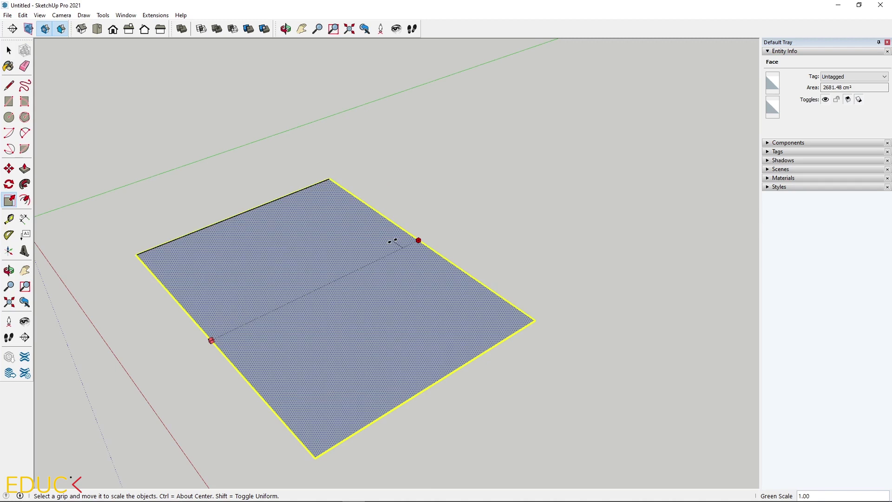
pyautogui.moveTo(392, 240); pyautogui.dragTo(380, 246)
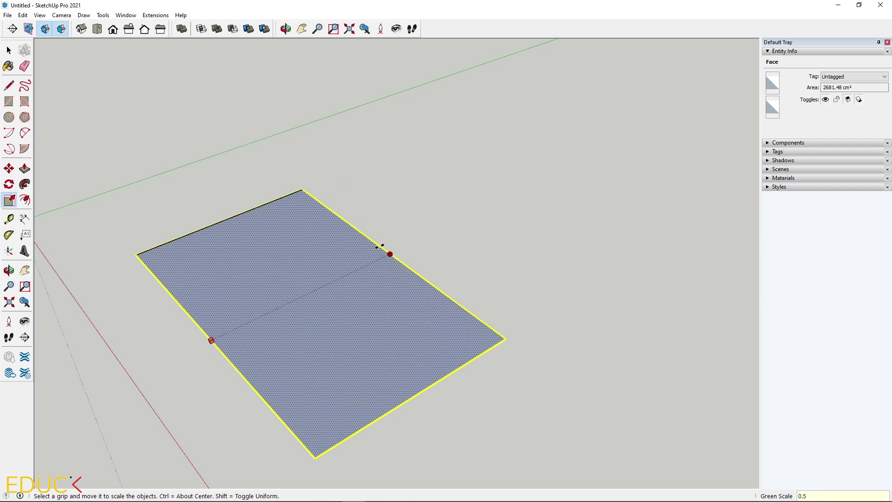
pyautogui.press('Return')
# Scale the face by 0.50 along the red axis from its front edge, and deselect it.
pyautogui.scroll(-2, 361, 261)
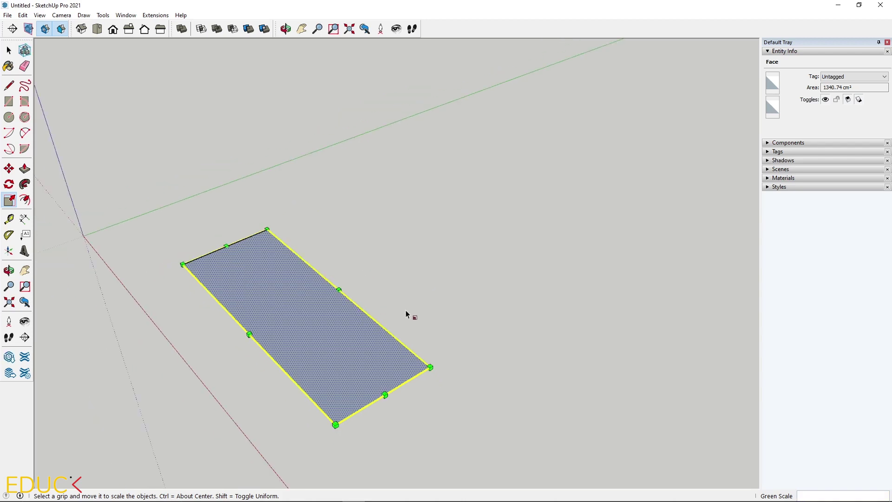
pyautogui.moveTo(385, 392); pyautogui.dragTo(300, 299)
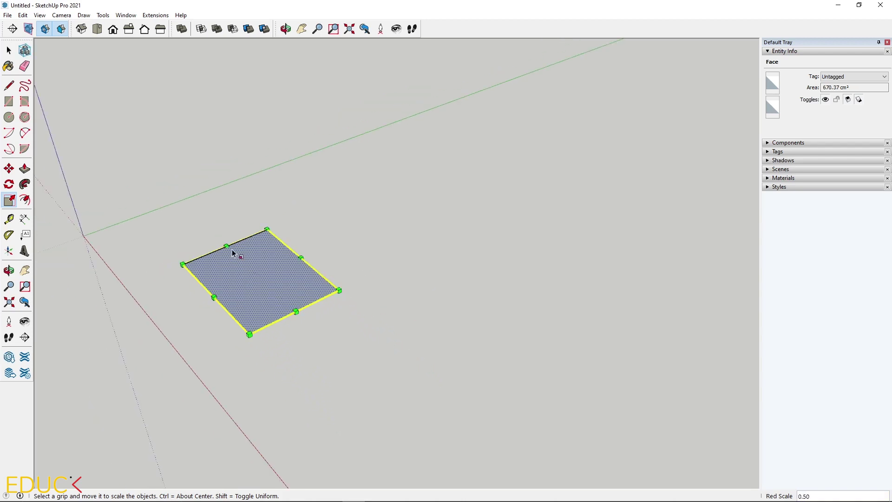
pyautogui.scroll(2, 219, 232)
pyautogui.press('space')
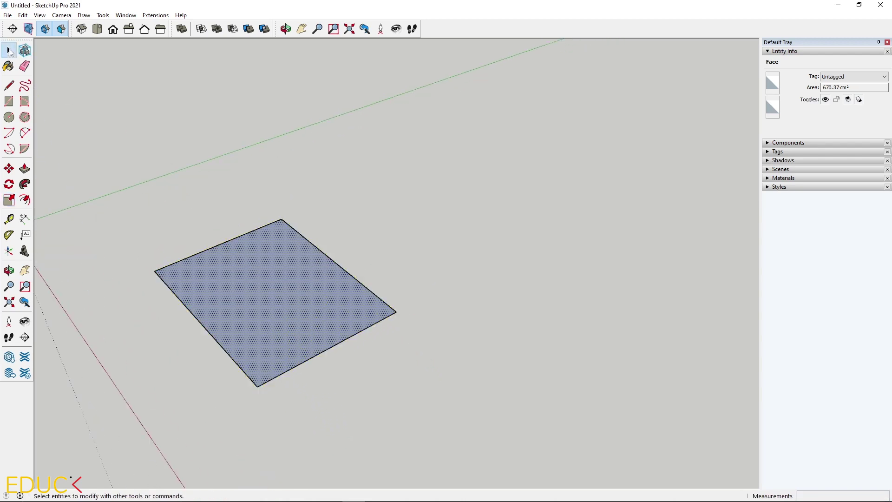
pyautogui.click(196, 193)
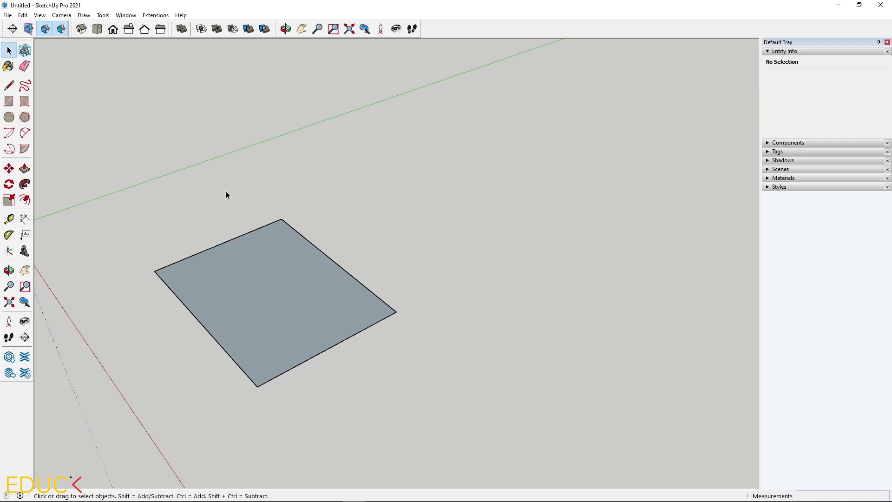
# Extrude the rectangular face 30 cm upward into a box with Push/Pull.
pyautogui.scroll(2, 211, 270)
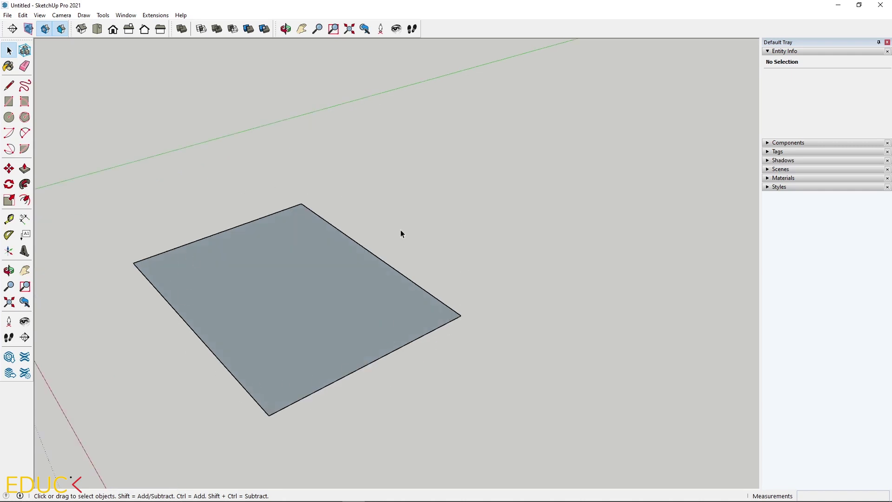
pyautogui.click(25, 170)
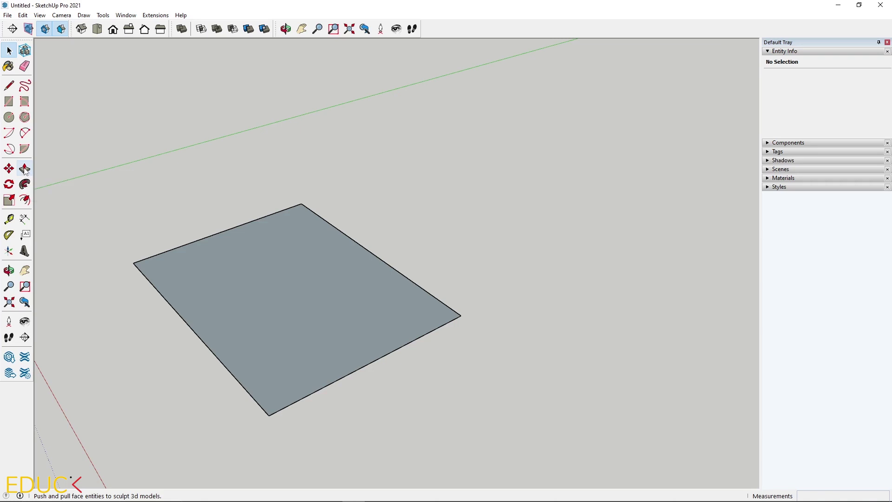
pyautogui.click(25, 170)
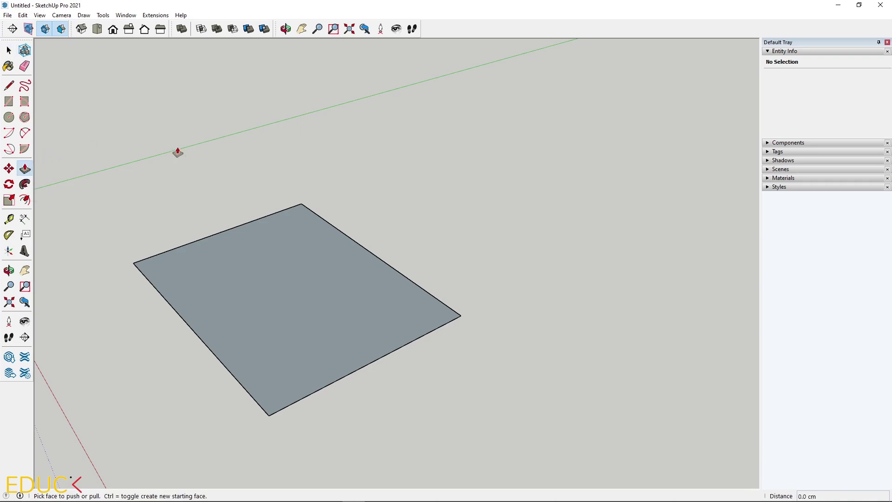
pyautogui.click(280, 283)
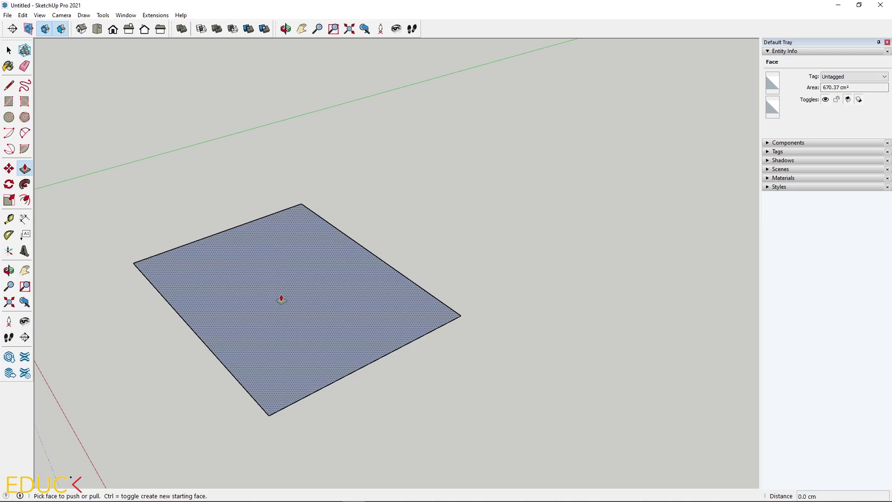
pyautogui.click(281, 299)
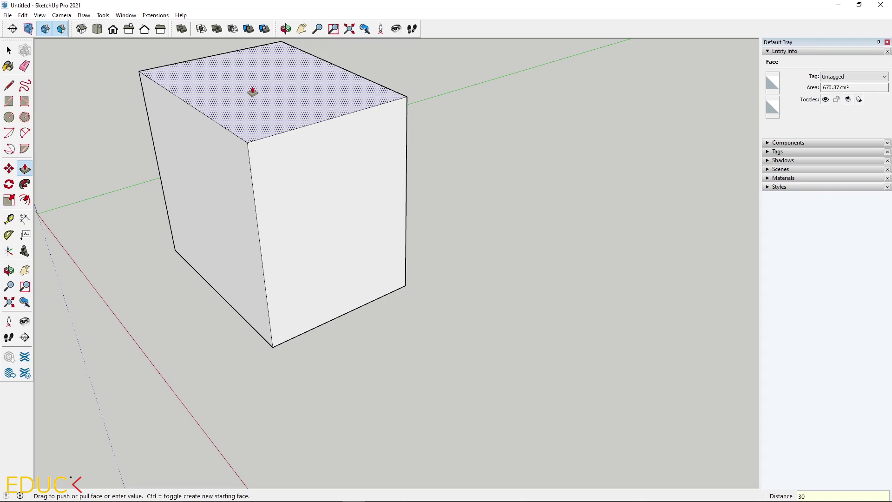
pyautogui.press('Return')
# Pull the box's side face nearest the origin outward about 6.5 cm against the green axis direction.
pyautogui.scroll(-3, 338, 343)
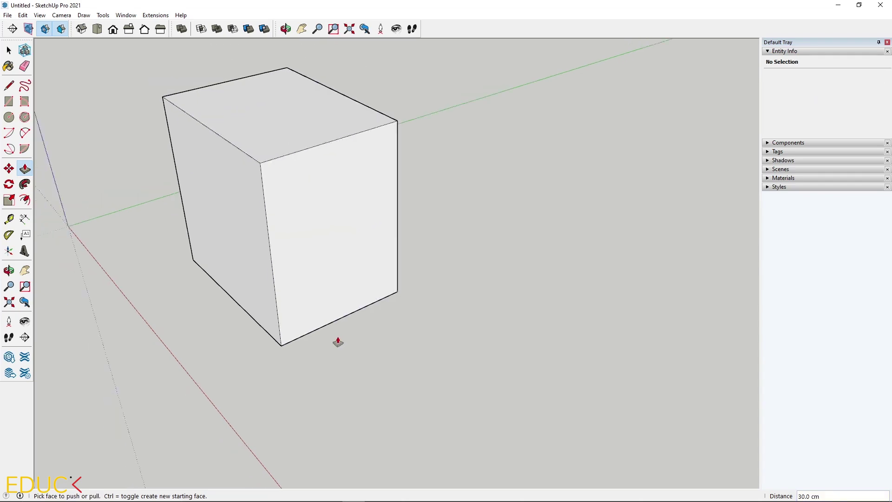
pyautogui.scroll(2, 264, 152)
pyautogui.click(267, 152)
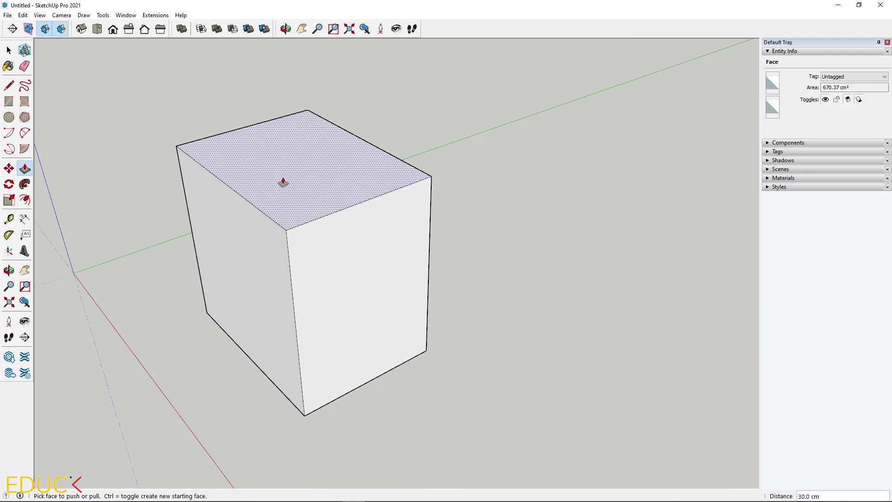
pyautogui.click(248, 230)
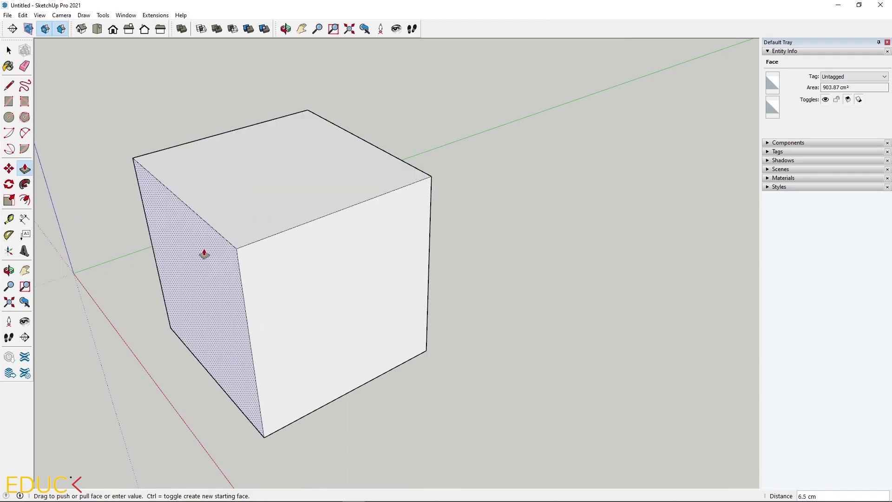
pyautogui.click(209, 239)
# Raise the box's top face about 7 cm and pull its front face slightly outward along the red axis.
pyautogui.click(256, 204)
pyautogui.click(251, 150)
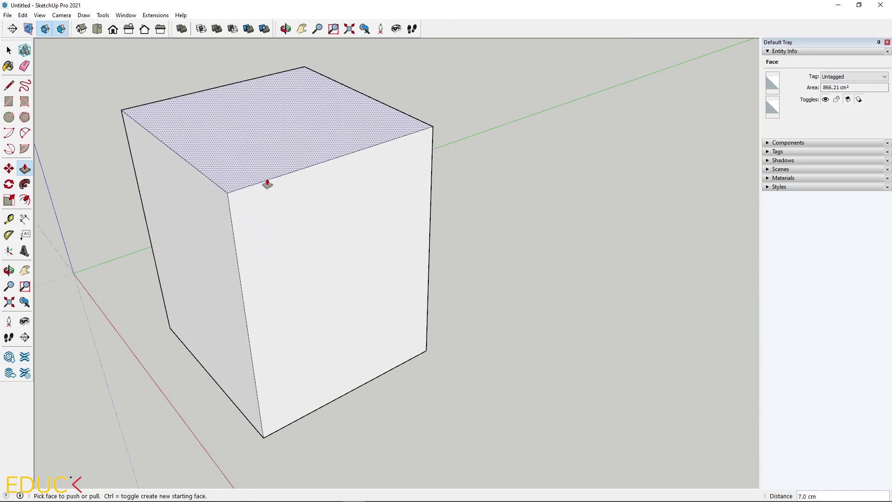
pyautogui.click(291, 214)
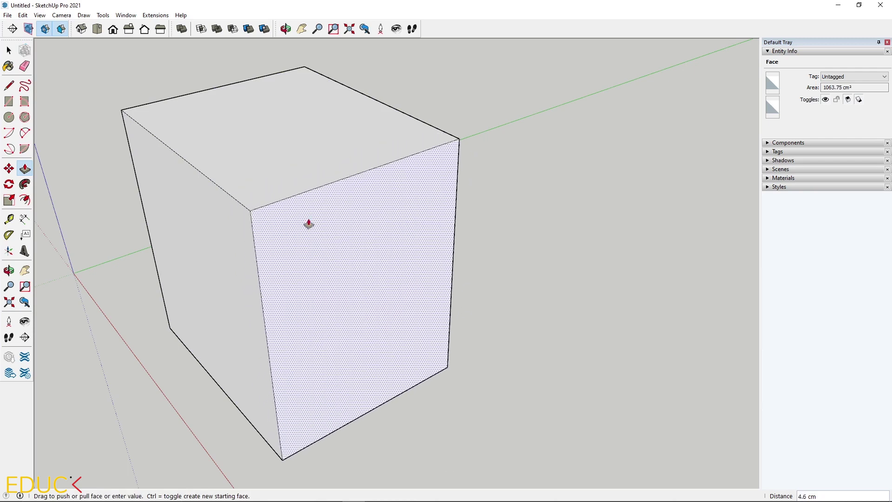
pyautogui.click(295, 205)
# Push the side face nearest the origin in about 4 cm and lower the top face about 7.7 cm.
pyautogui.click(199, 218)
pyautogui.click(227, 200)
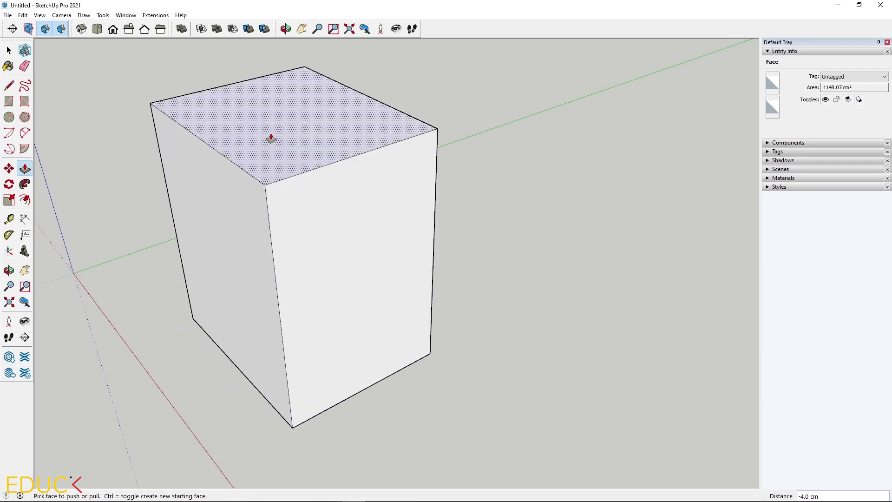
pyautogui.click(278, 126)
pyautogui.click(227, 235)
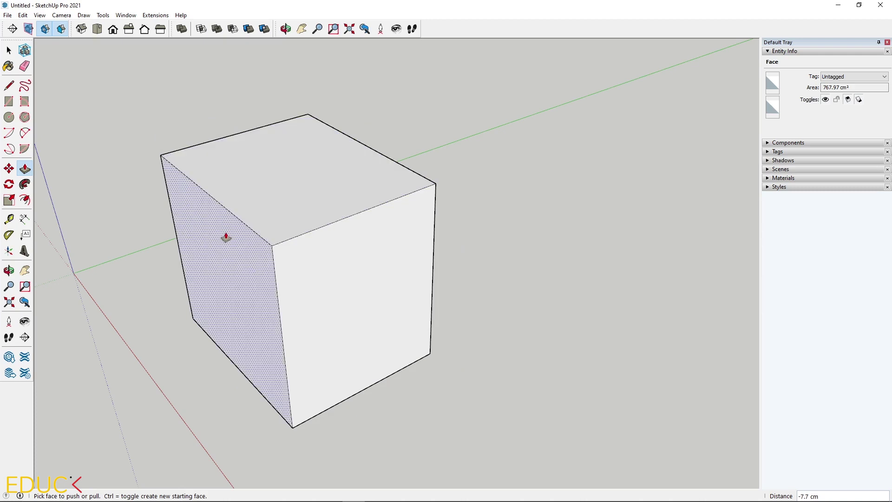
# Pull the side face nearest the origin out about 8.3 cm as a separate section and raise that section's top face.
pyautogui.click(227, 238)
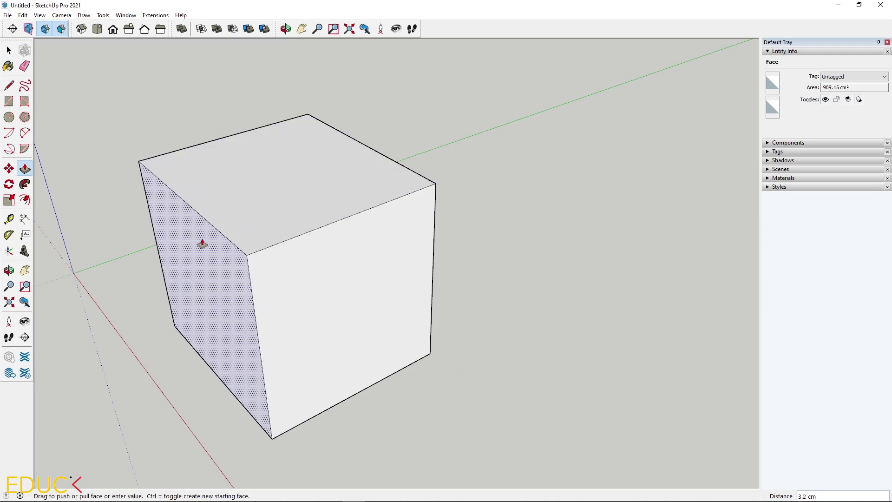
pyautogui.press('ctrl')
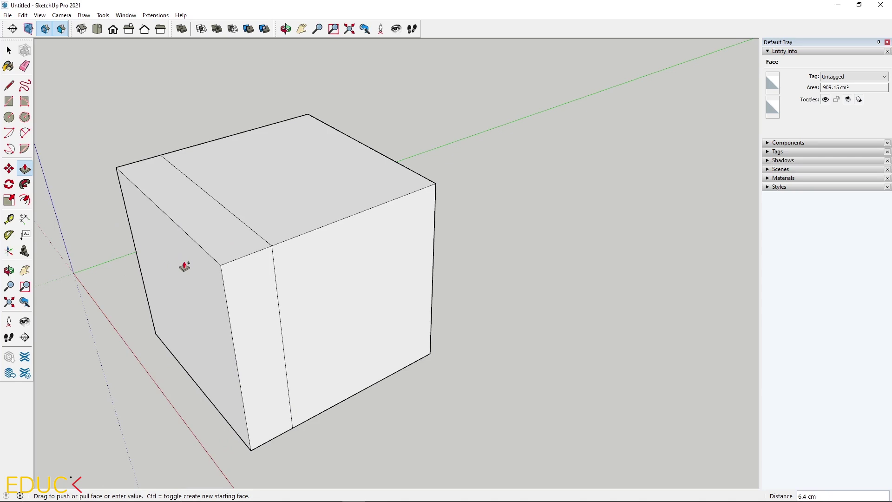
pyautogui.press('ctrl')
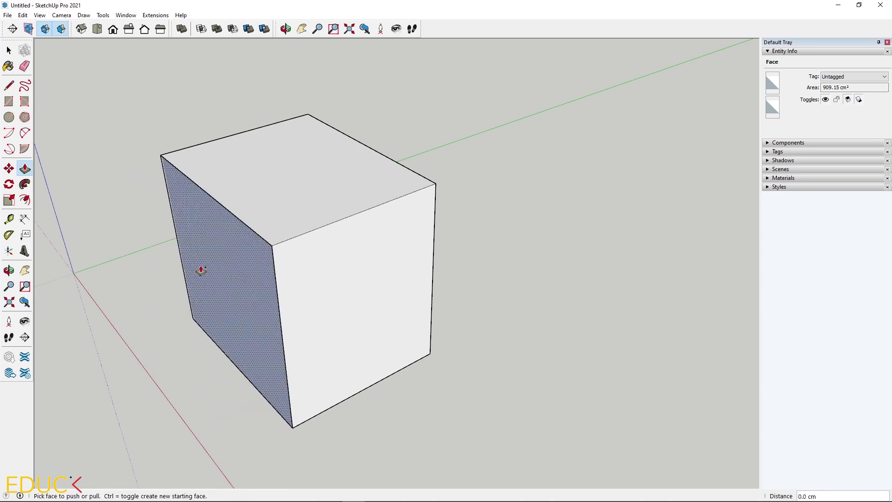
pyautogui.press('ctrl')
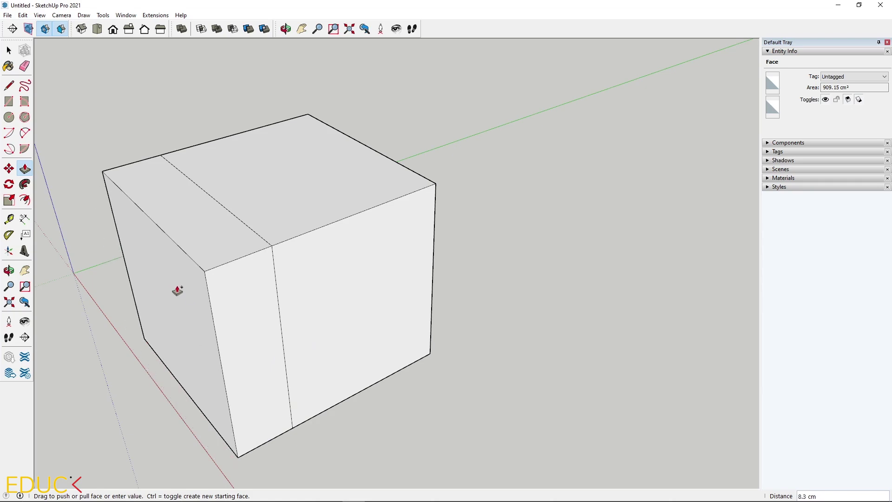
pyautogui.click(176, 291)
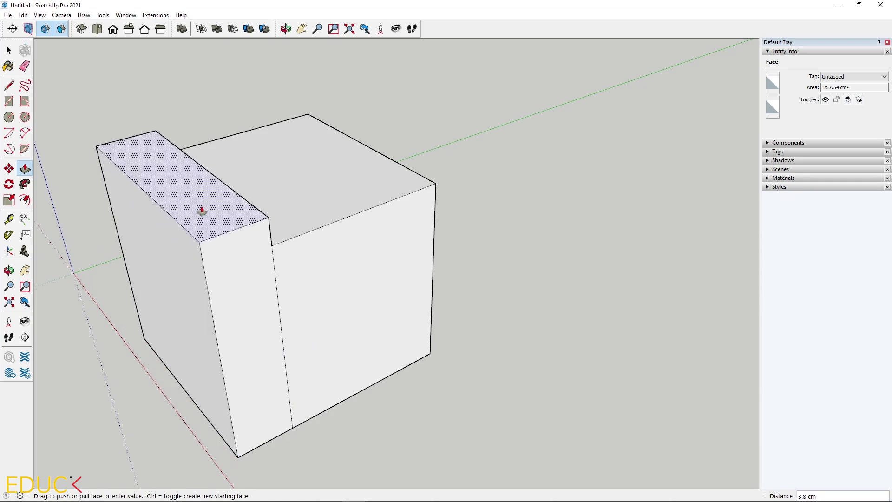
pyautogui.click(195, 176)
# Pull the main block's front face outward about 8.2 cm along the red axis, past the raised side section.
pyautogui.moveTo(343, 277); pyautogui.dragTo(44, 253, button='middle')
pyautogui.click(294, 253)
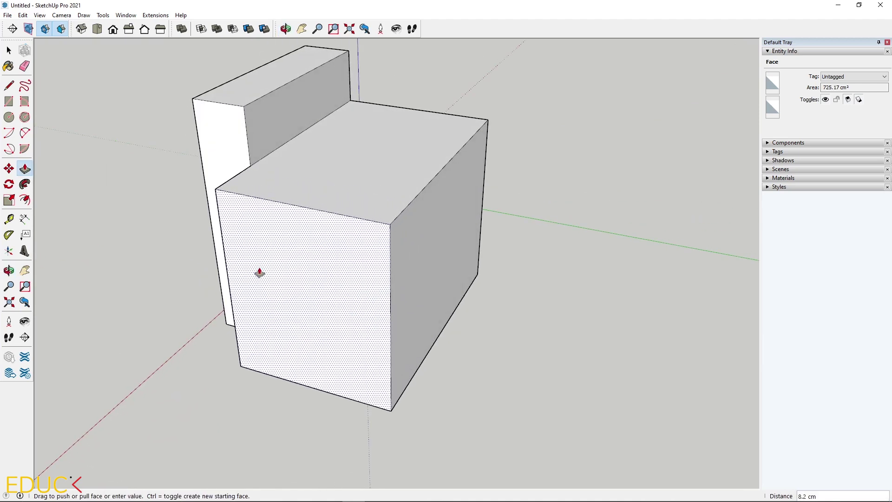
pyautogui.click(261, 273)
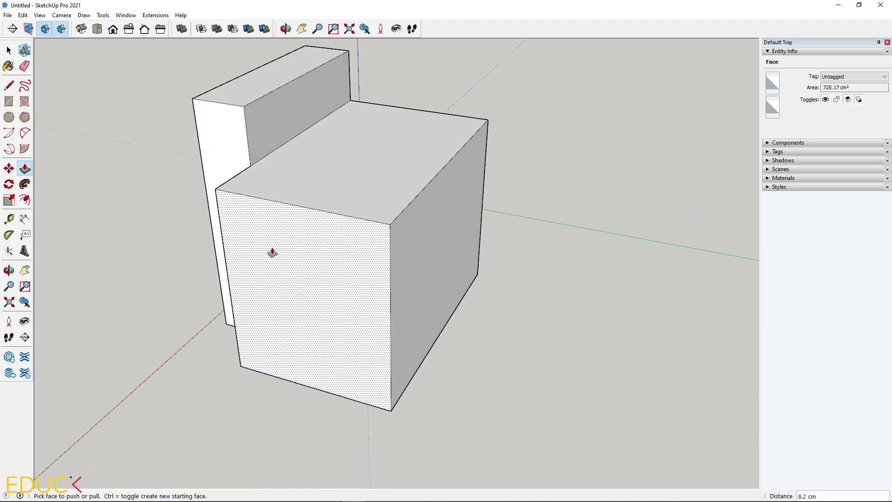
# Pull the side face farthest from the origin out about 8.5 cm as a separate section and raise that section's top face.
pyautogui.click(427, 235)
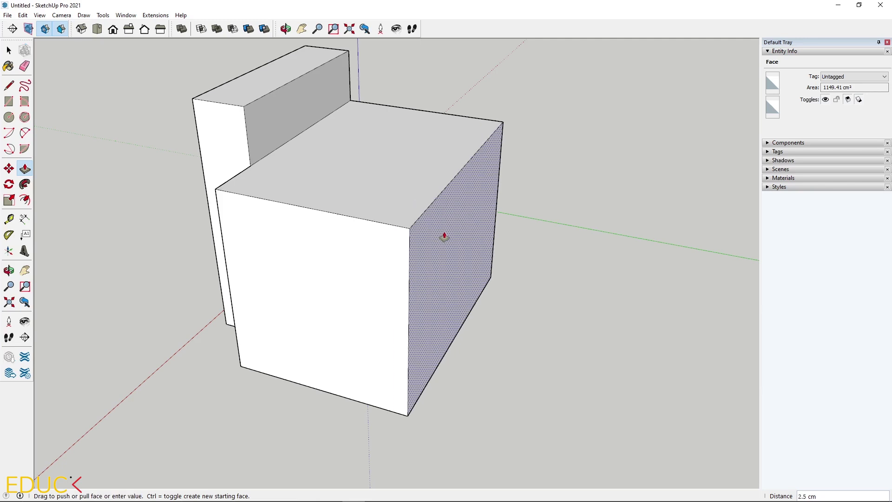
pyautogui.click(487, 247)
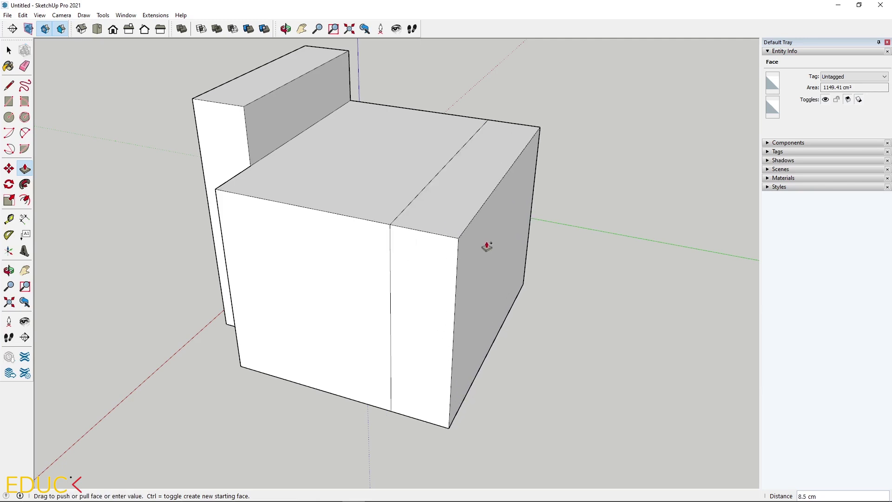
pyautogui.click(458, 197)
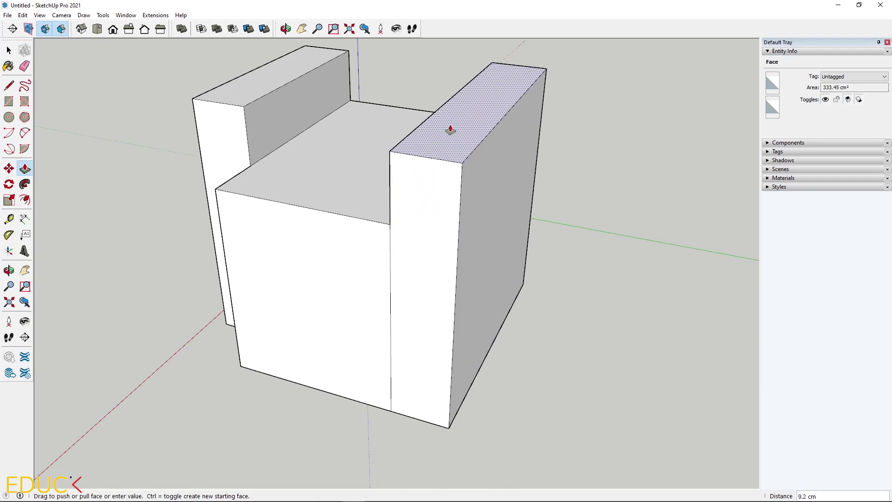
pyautogui.click(452, 109)
# Pull the main block's front face outward along the red axis as a separate section and raise its top above the seat.
pyautogui.click(320, 230)
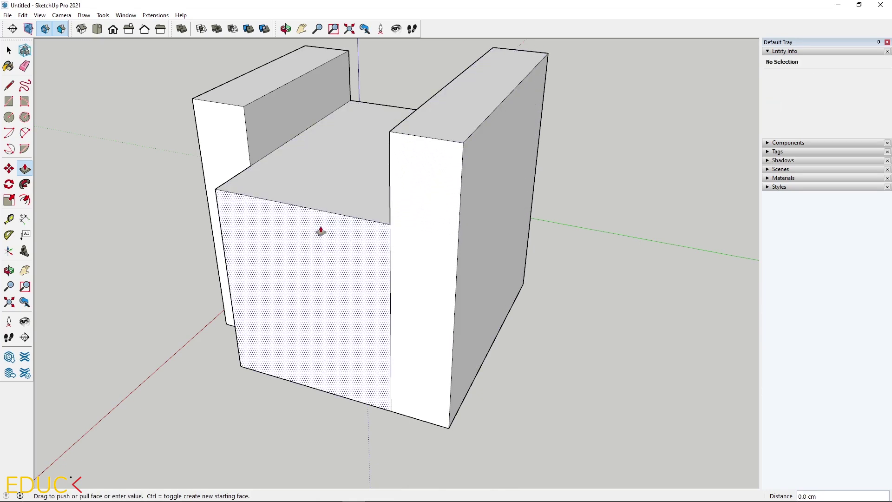
pyautogui.click(281, 266)
pyautogui.click(303, 167)
# Pull the outer face of the far side section out as a second layer and raise that layer's top about 7.5 cm.
pyautogui.moveTo(303, 167); pyautogui.dragTo(464, 185, button='middle')
pyautogui.click(400, 265)
pyautogui.click(361, 273)
pyautogui.click(365, 168)
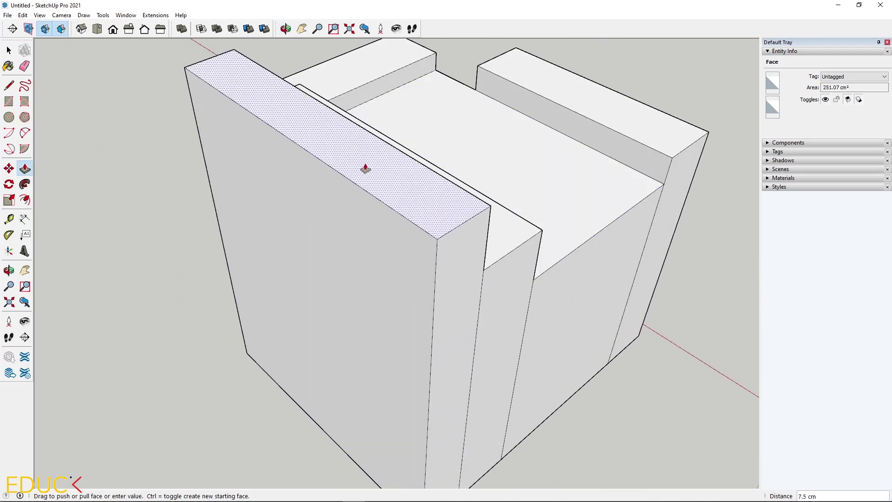
pyautogui.click(366, 169)
# Pull the end faces of the near side section and inner far layer outward, and raise the near section's top about 3.2 cm.
pyautogui.moveTo(366, 169); pyautogui.dragTo(348, 269, button='middle')
pyautogui.click(349, 269)
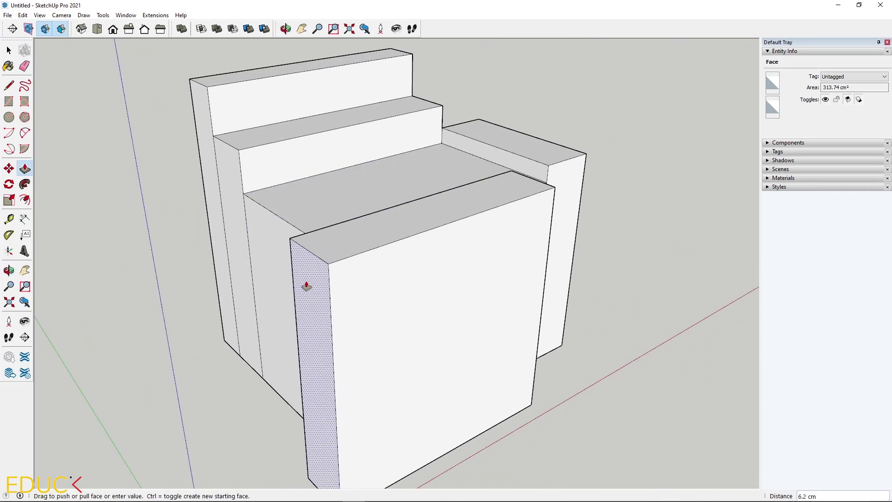
pyautogui.click(252, 253)
pyautogui.moveTo(252, 252); pyautogui.dragTo(278, 243, button='middle')
pyautogui.click(324, 224)
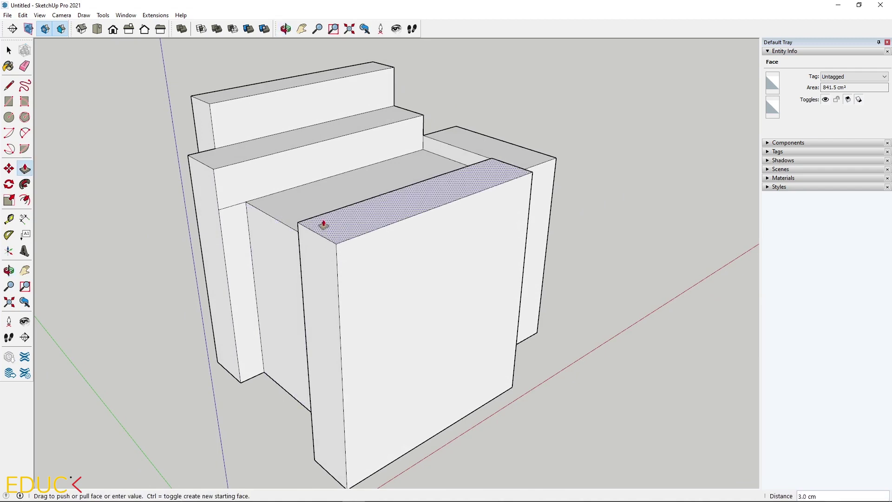
pyautogui.click(325, 223)
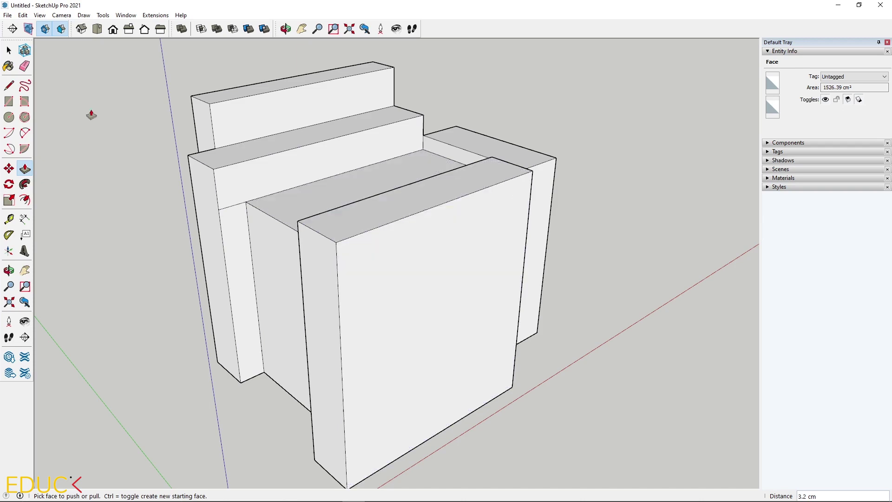
# Erase the short leftover edge dividing the two coplanar faces on the inner far layer at seat level.
pyautogui.click(8, 49)
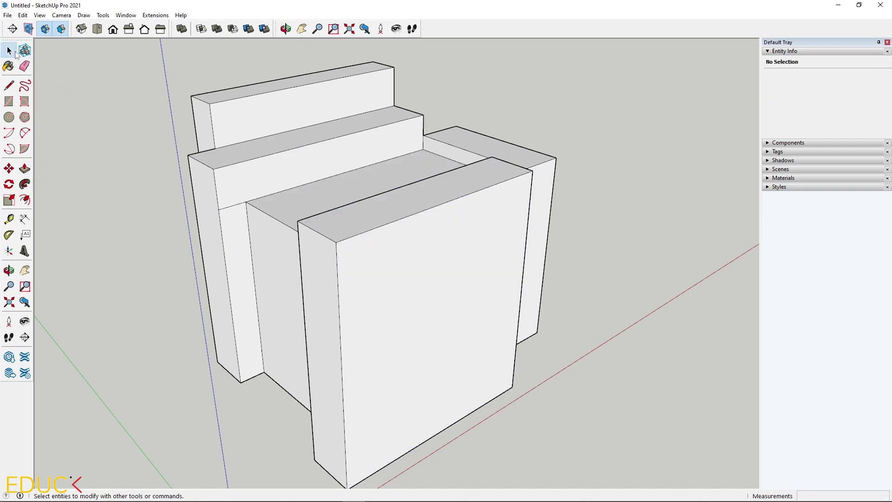
pyautogui.click(228, 208)
pyautogui.scroll(3, 229, 207)
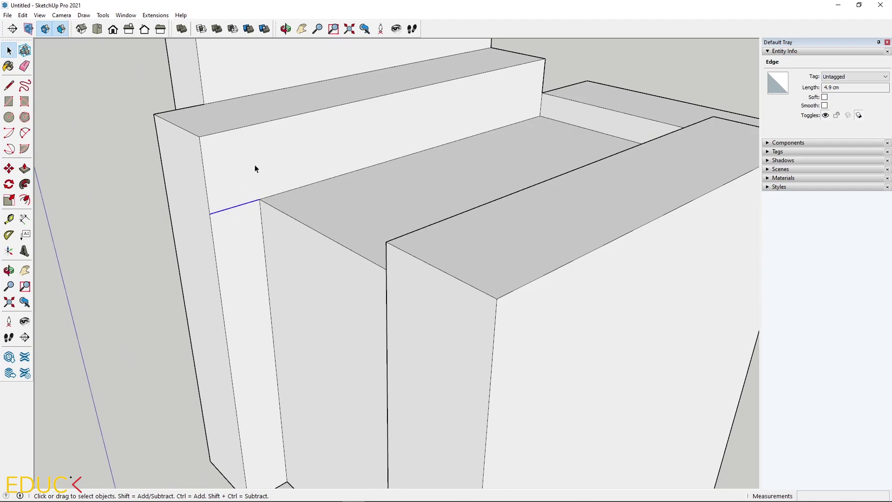
pyautogui.click(235, 253)
pyautogui.click(241, 188)
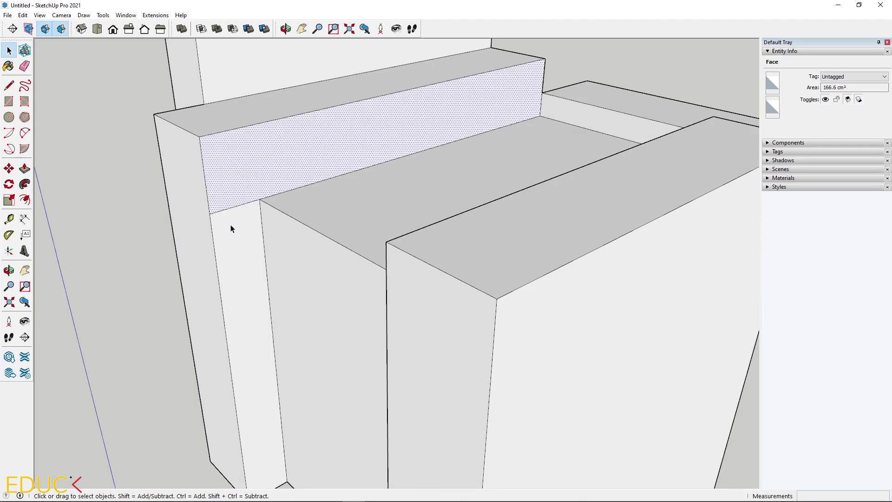
pyautogui.click(232, 228)
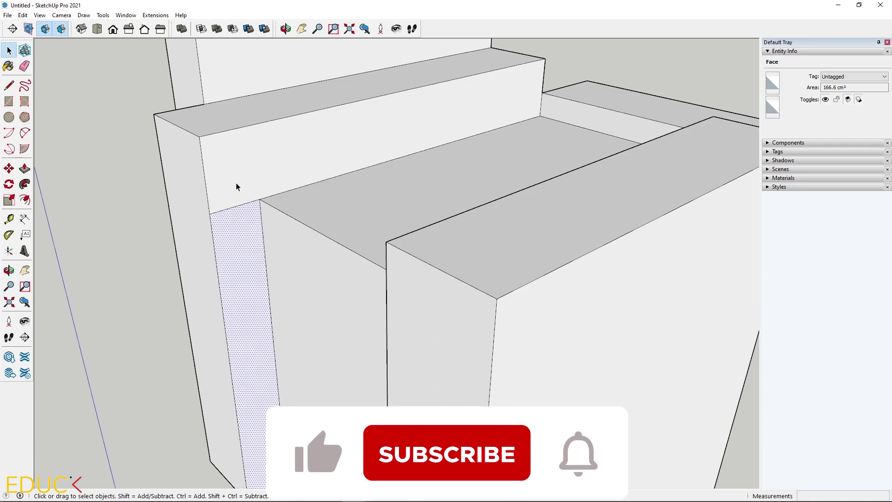
pyautogui.click(229, 211)
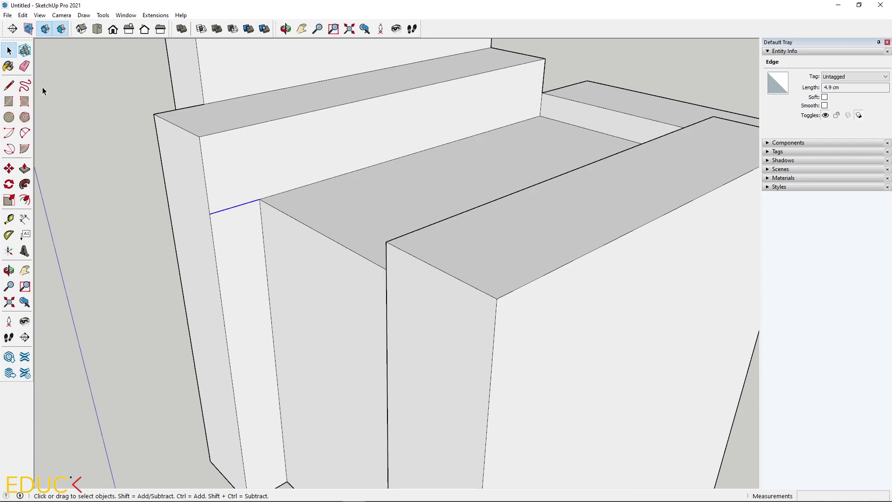
pyautogui.click(25, 66)
pyautogui.click(226, 209)
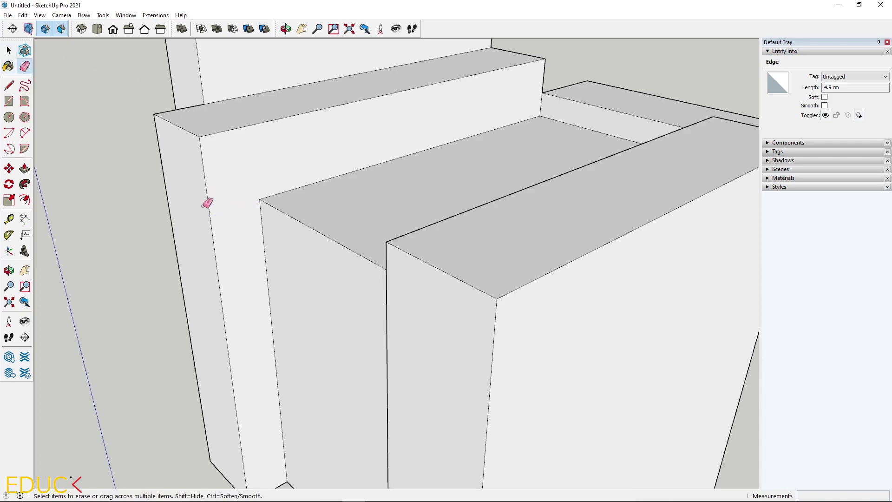
# Erase the vertical seam between the main block and front section, and the seam between the two far side layers.
pyautogui.scroll(-5, 207, 203)
pyautogui.moveTo(494, 259); pyautogui.dragTo(123, 251, button='middle')
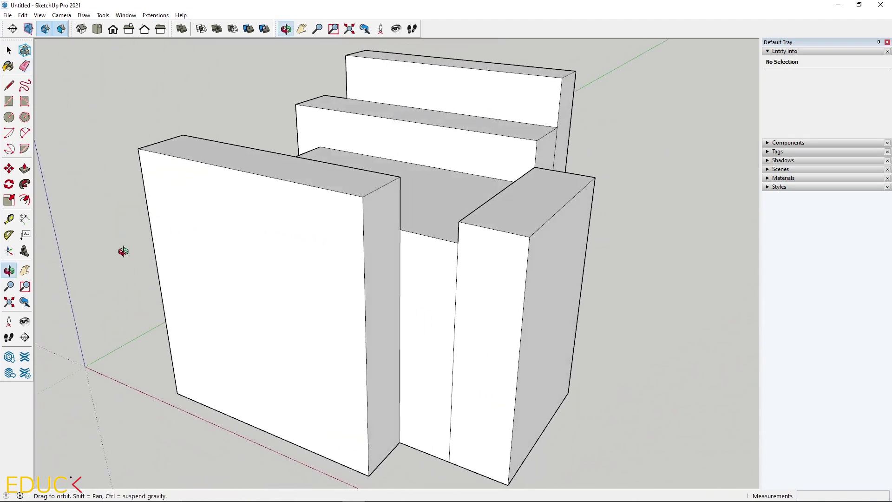
pyautogui.click(457, 260)
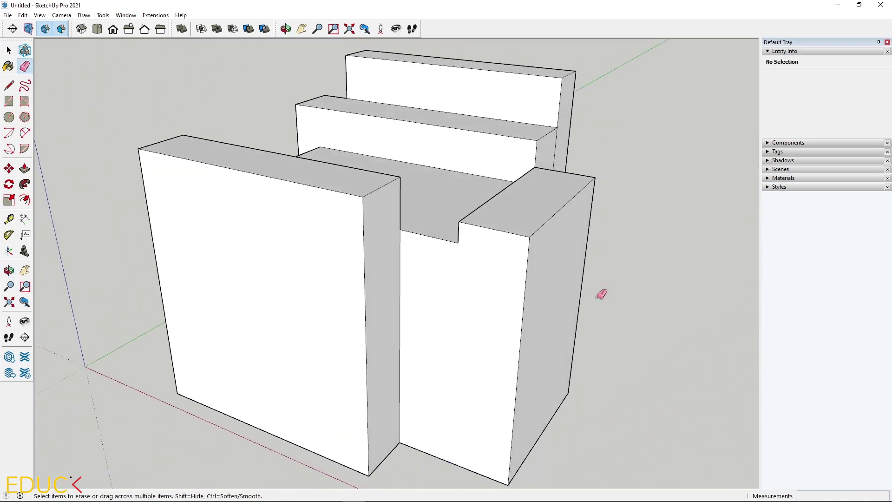
pyautogui.moveTo(598, 296)
pyautogui.mouseDown(button='middle')
pyautogui.moveTo(388, 292)
pyautogui.moveTo(434, 265)
pyautogui.moveTo(362, 285)
pyautogui.moveTo(453, 245)
pyautogui.mouseUp(button='middle')
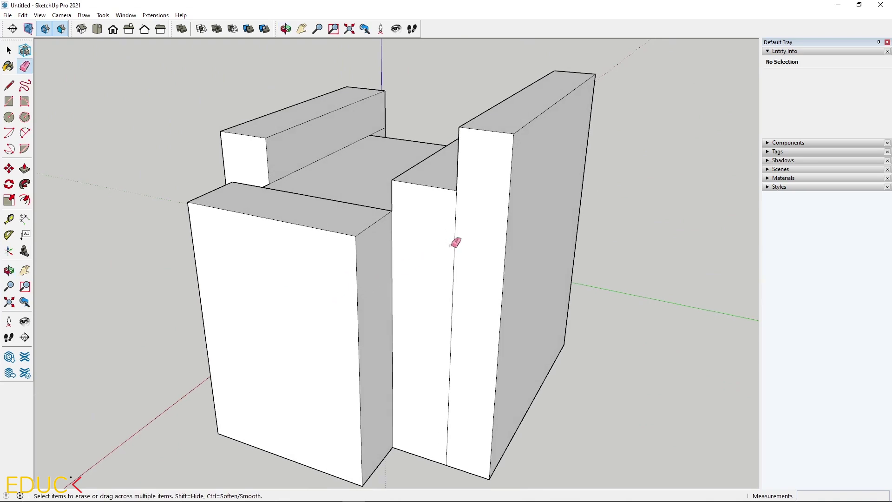
pyautogui.click(456, 243)
# Select the entire armchair-like solid and delete it, leaving an empty model.
pyautogui.moveTo(262, 222)
pyautogui.mouseDown(button='middle')
pyautogui.moveTo(335, 252)
pyautogui.moveTo(564, 253)
pyautogui.moveTo(497, 269)
pyautogui.mouseUp(button='middle')
pyautogui.scroll(-3, 313, 281)
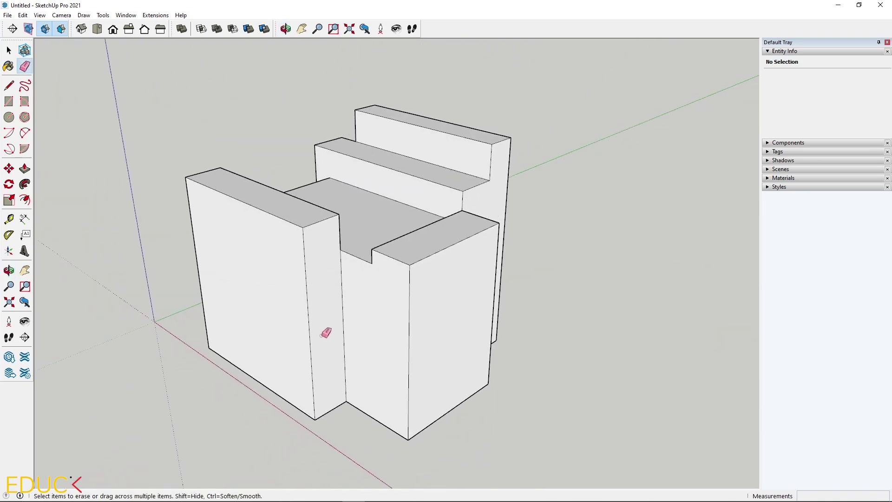
pyautogui.moveTo(326, 333); pyautogui.dragTo(198, 343, button='middle')
pyautogui.press('space')
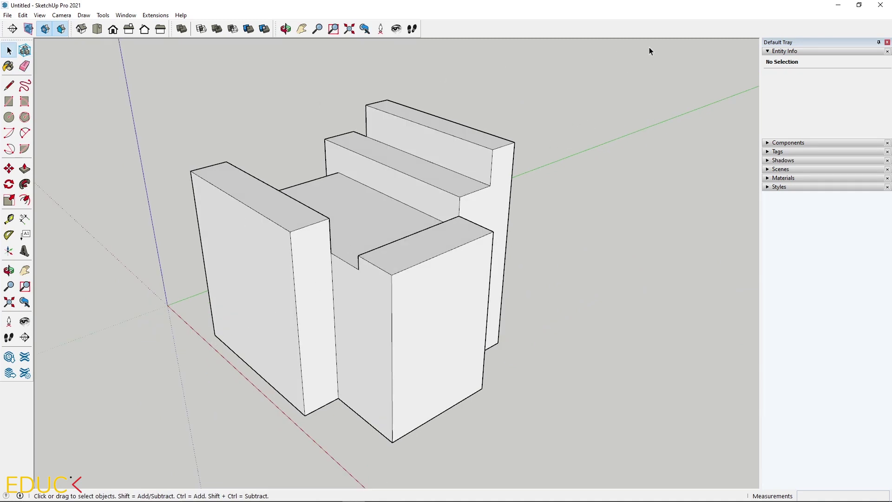
pyautogui.moveTo(634, 63); pyautogui.dragTo(165, 390)
pyautogui.moveTo(143, 451); pyautogui.dragTo(143, 453)
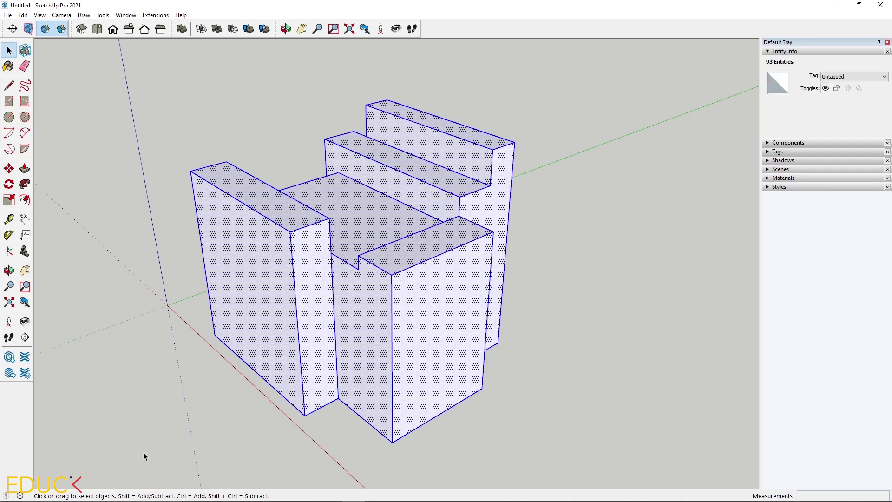
pyautogui.press('Delete')
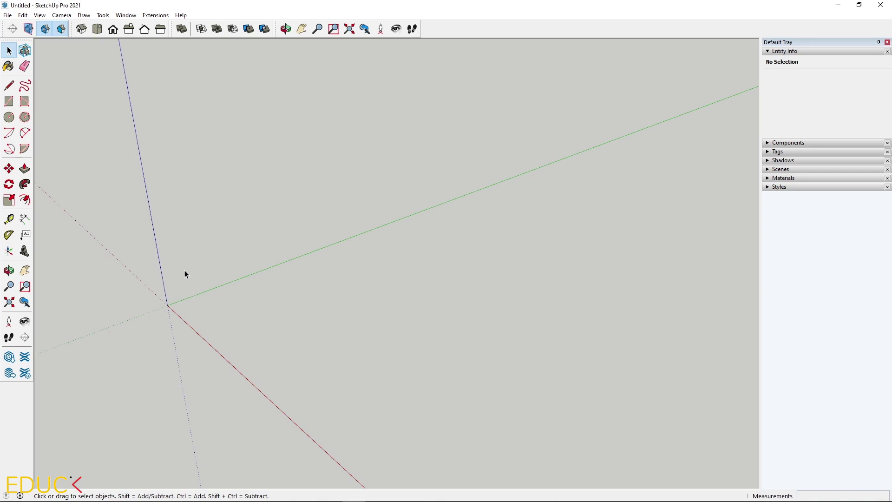
# Draw a 60 × 60 cm rectangle on the ground plane close to the origin, between the red and green axes.
pyautogui.click(8, 102)
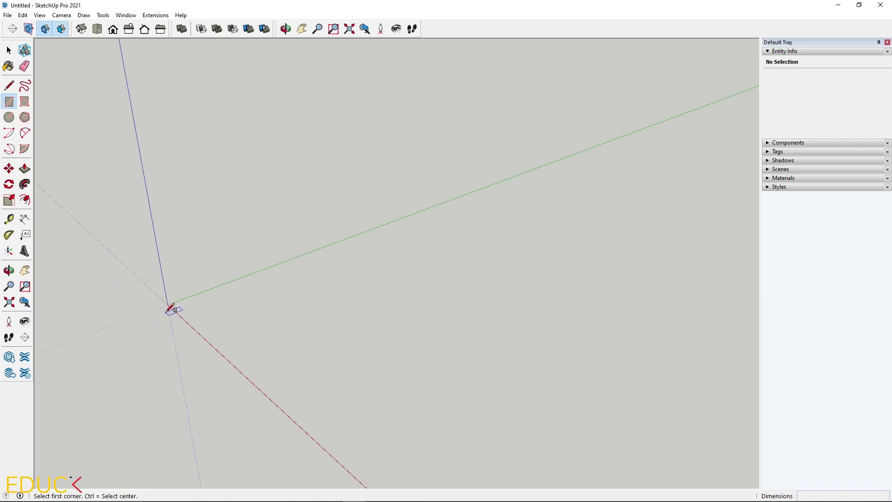
pyautogui.scroll(2, 182, 293)
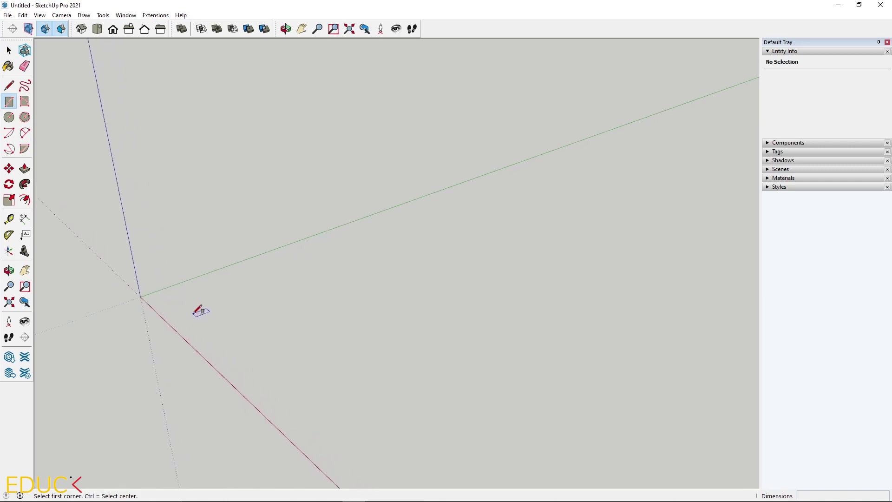
pyautogui.click(192, 303)
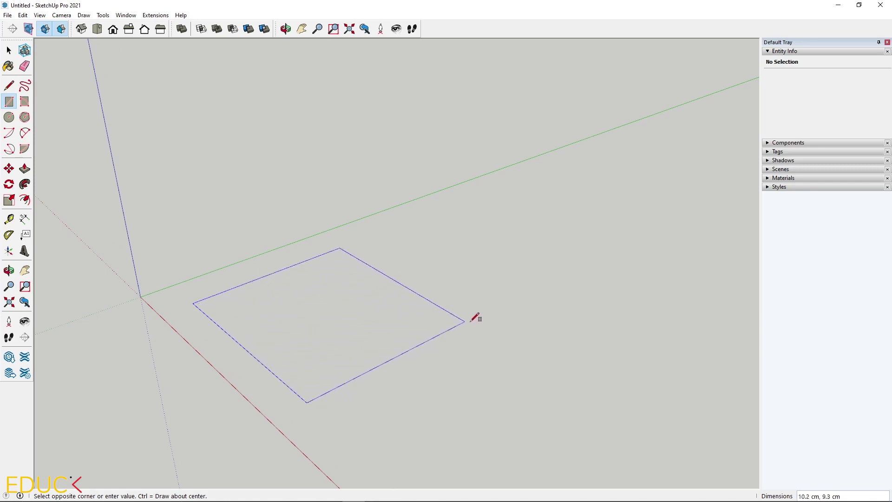
pyautogui.scroll(-4, 464, 305)
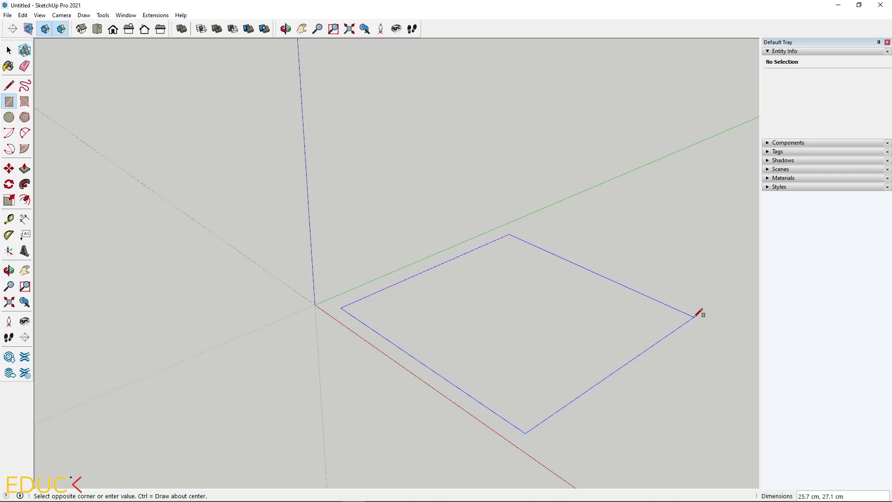
pyautogui.write('60,60')
pyautogui.press('Return')
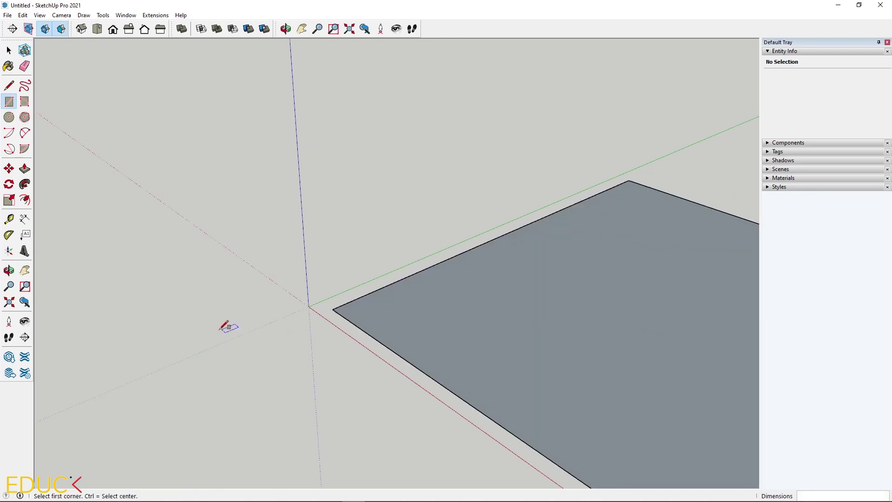
pyautogui.scroll(-4, 165, 273)
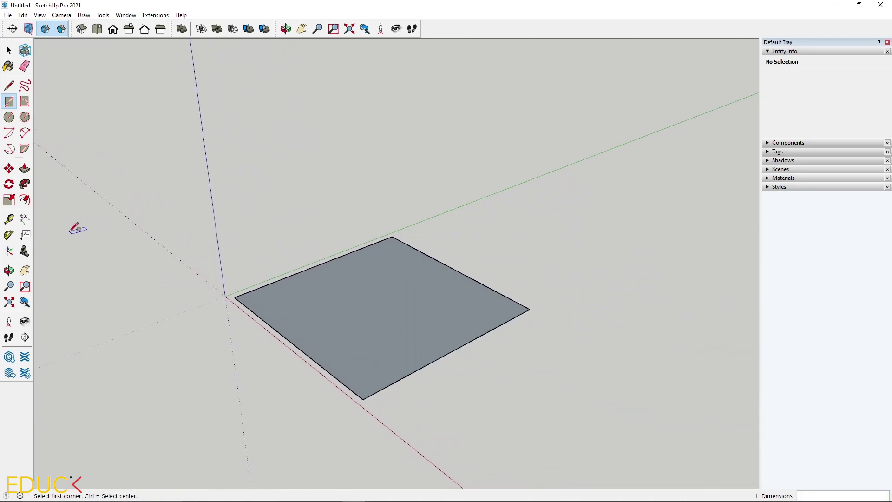
# Push/Pull the square face up 82 cm into a box.
pyautogui.click(24, 169)
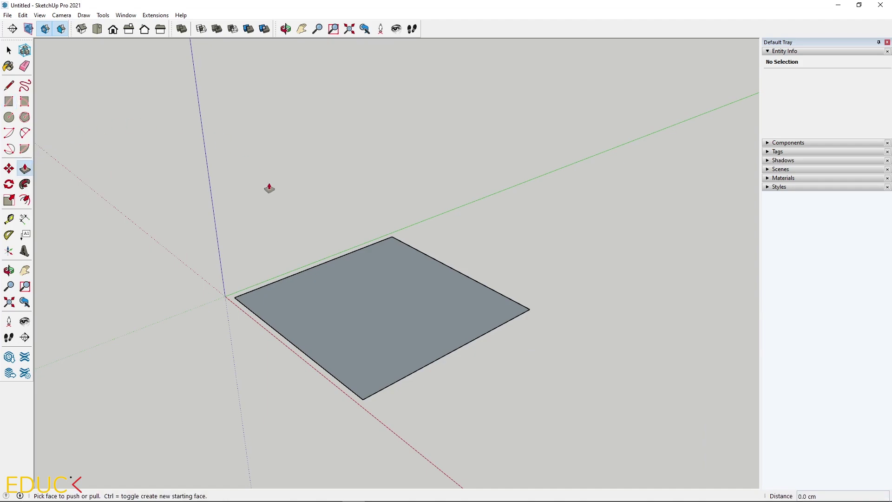
pyautogui.click(351, 314)
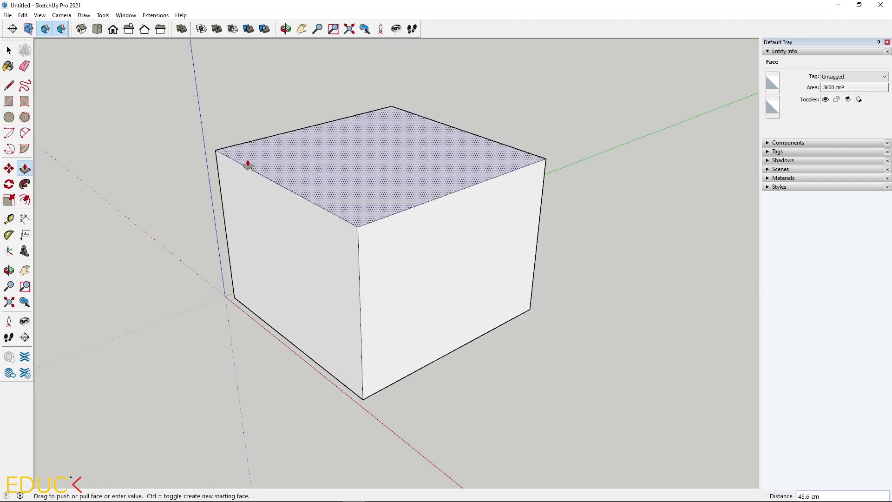
pyautogui.write('82')
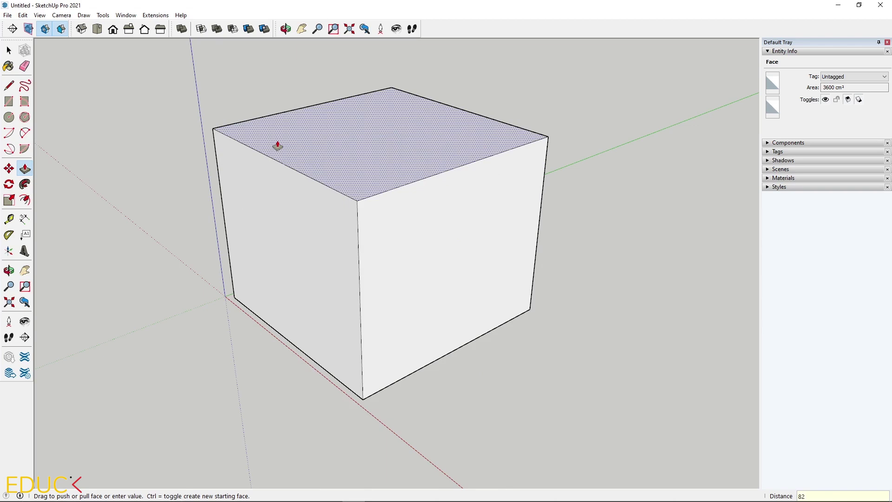
pyautogui.press('Return')
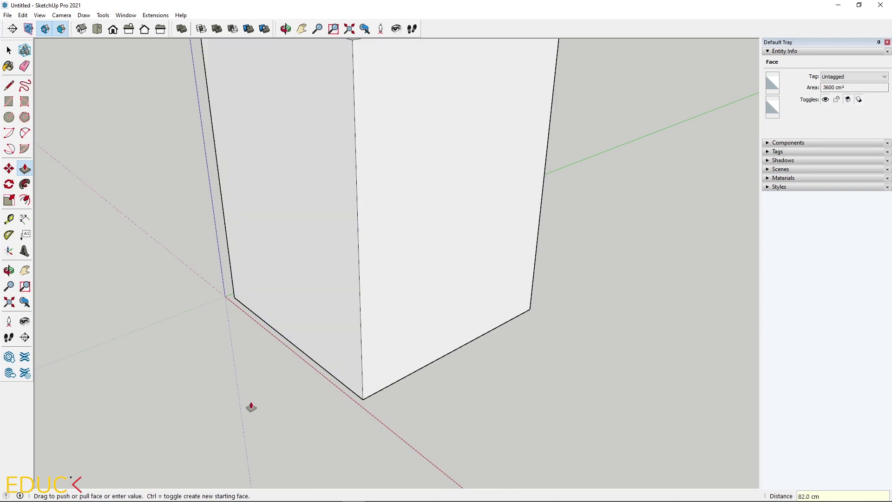
pyautogui.scroll(-3, 256, 400)
pyautogui.moveTo(281, 352); pyautogui.dragTo(221, 374, button='middle')
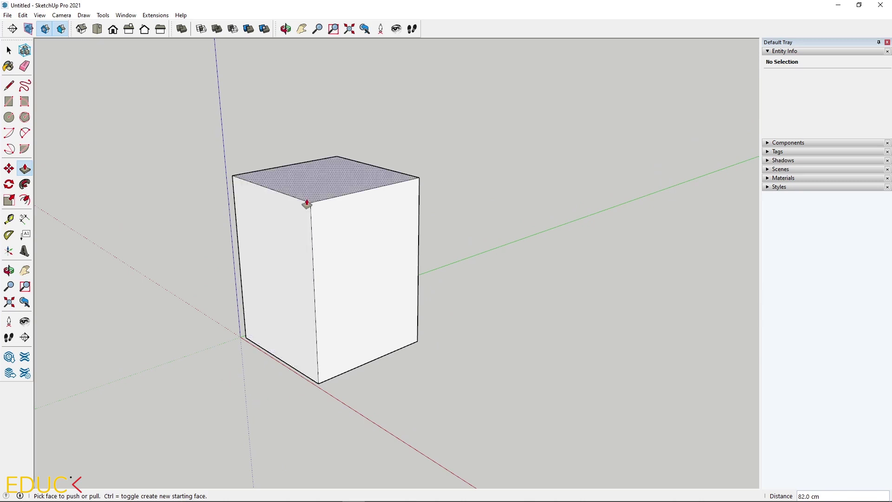
# Push the box's top face down 72 cm as a new starting face, dividing off a base section.
pyautogui.click(311, 182)
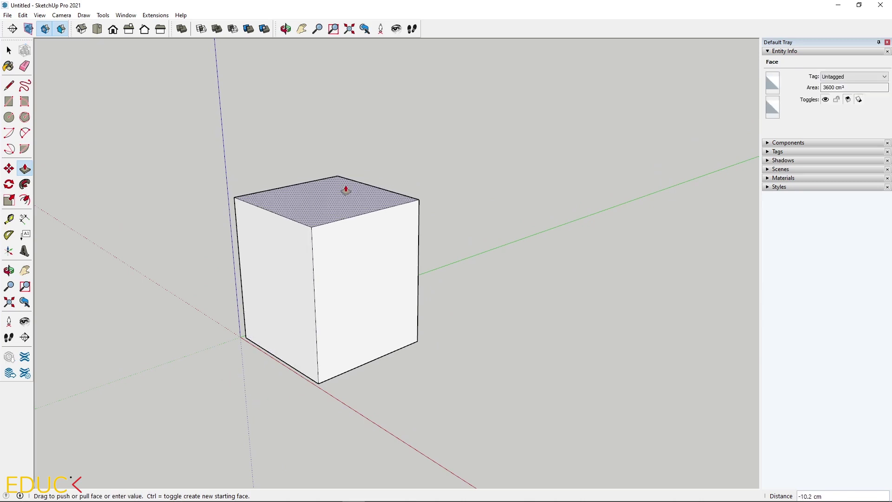
pyautogui.press('ctrl')
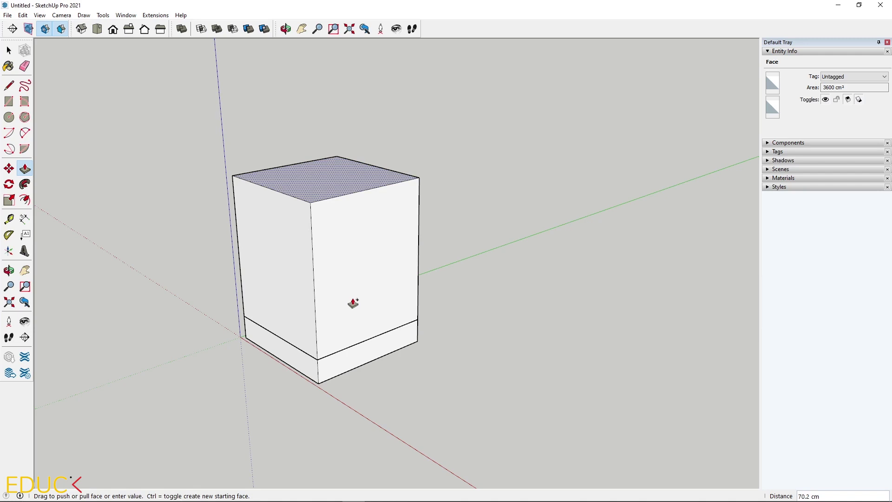
pyautogui.write('72')
pyautogui.press('Return')
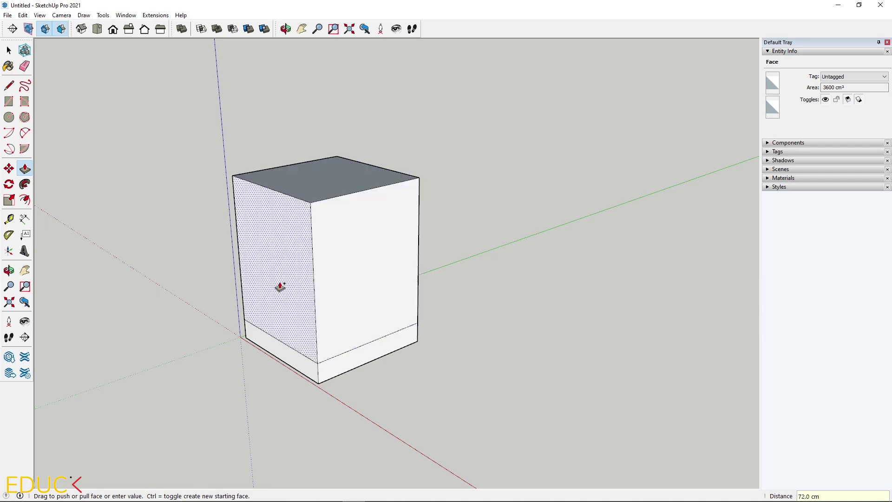
# Measure the front vertical edge of the box's upper section, from the dividing line to the top corner.
pyautogui.scroll(1, 279, 279)
pyautogui.click(9, 218)
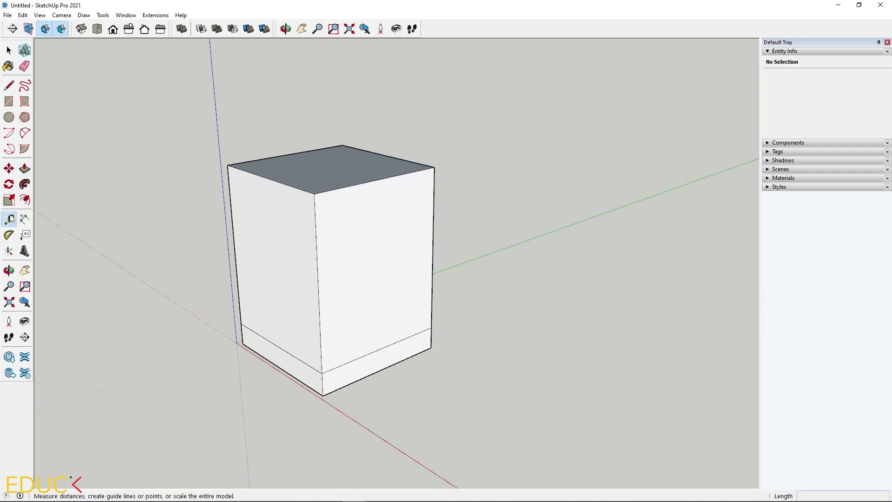
pyautogui.click(322, 373)
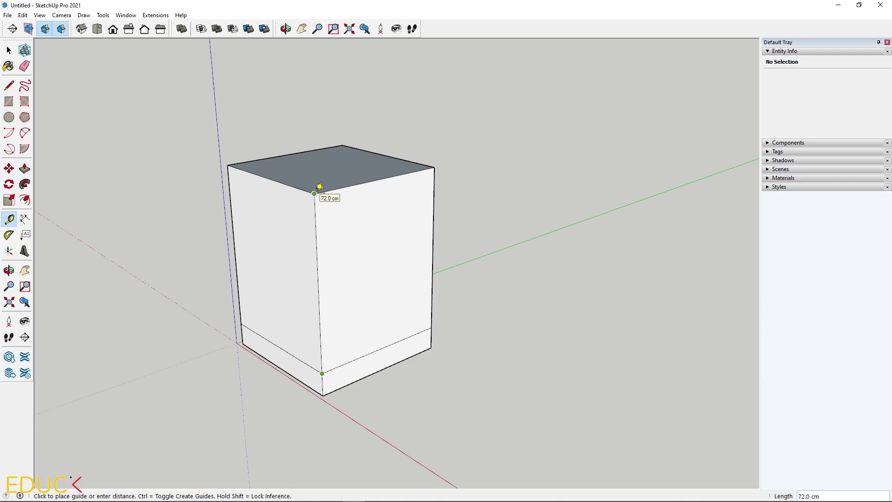
# Push the narrow base face on the red-axis side inward 5 cm to form a recessed plinth.
pyautogui.click(9, 50)
pyautogui.click(267, 353)
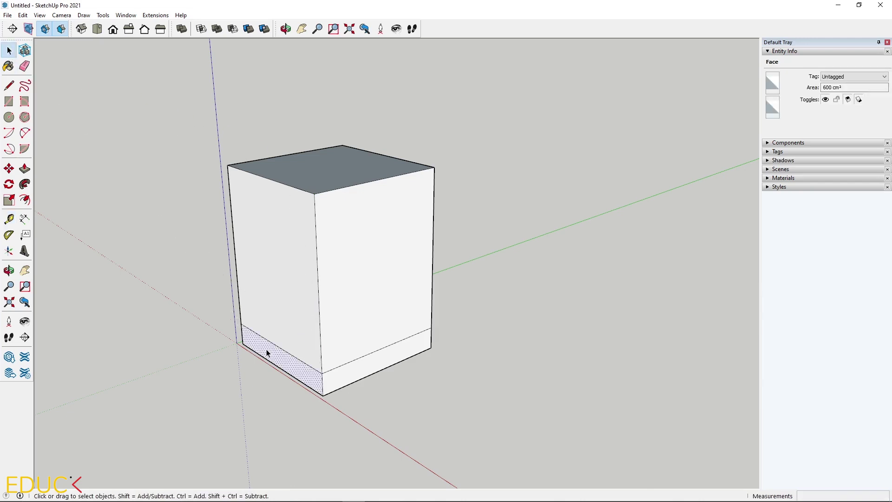
pyautogui.click(24, 168)
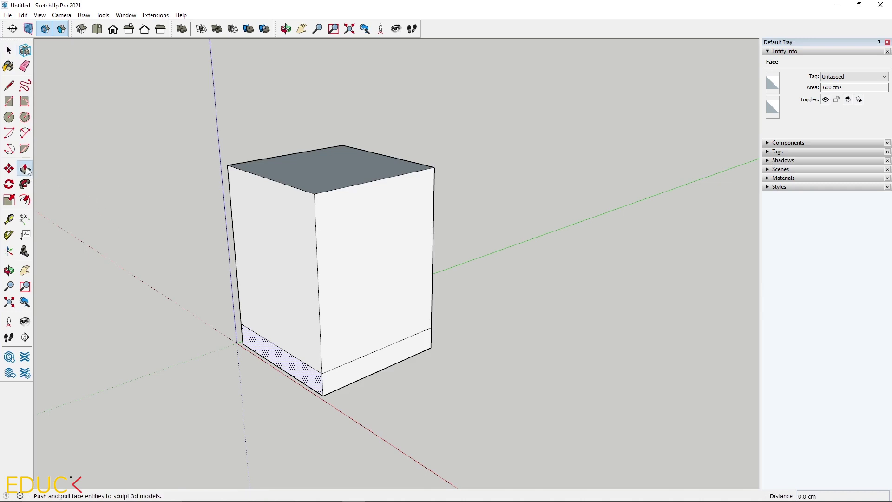
pyautogui.moveTo(277, 363); pyautogui.dragTo(291, 365)
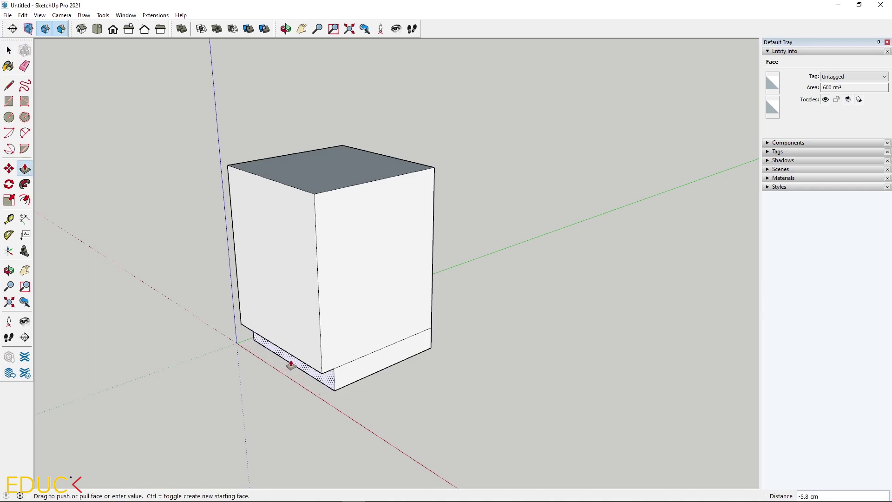
pyautogui.write('5')
pyautogui.press('Return')
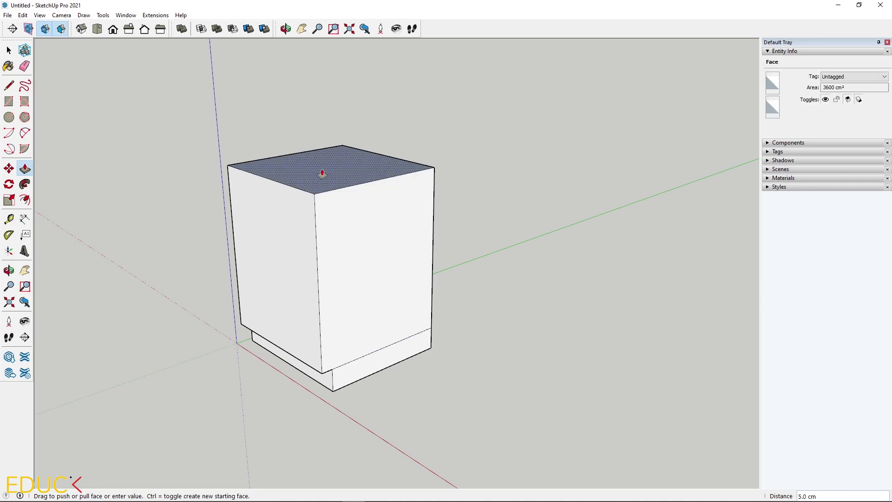
pyautogui.press('space')
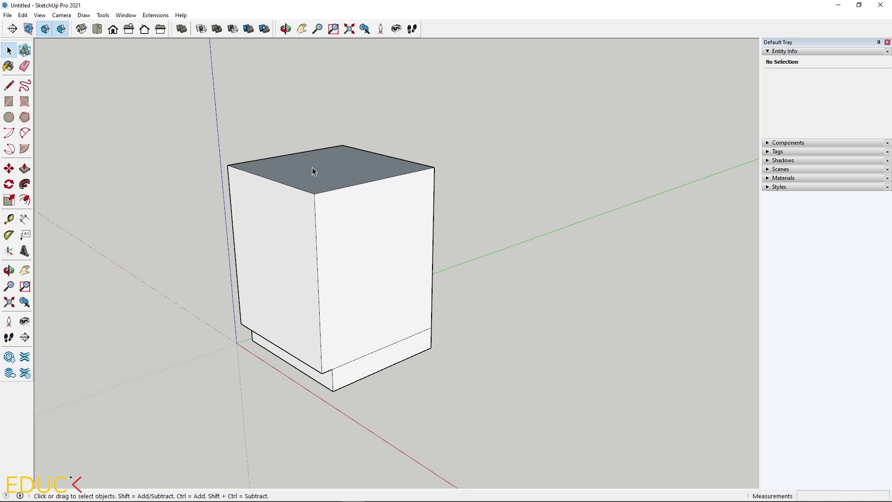
# Reverse the box's dark top face so its front side points outward, and clear the selection.
pyautogui.scroll(5, 312, 168)
pyautogui.moveTo(312, 168); pyautogui.dragTo(265, 199, button='middle')
pyautogui.click(329, 159)
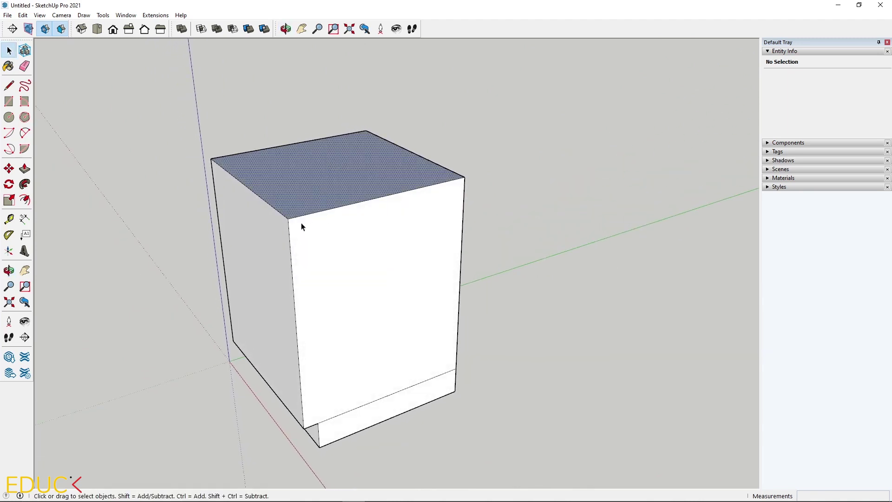
pyautogui.rightClick(313, 156)
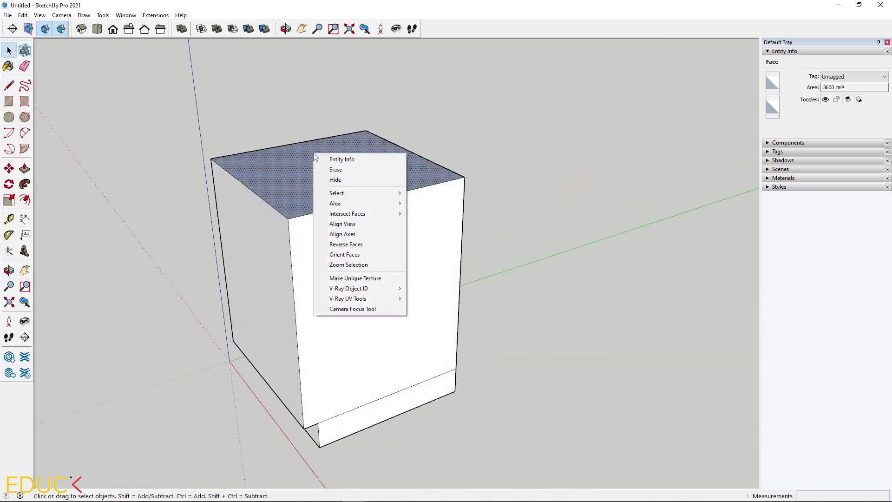
pyautogui.click(368, 246)
pyautogui.click(530, 249)
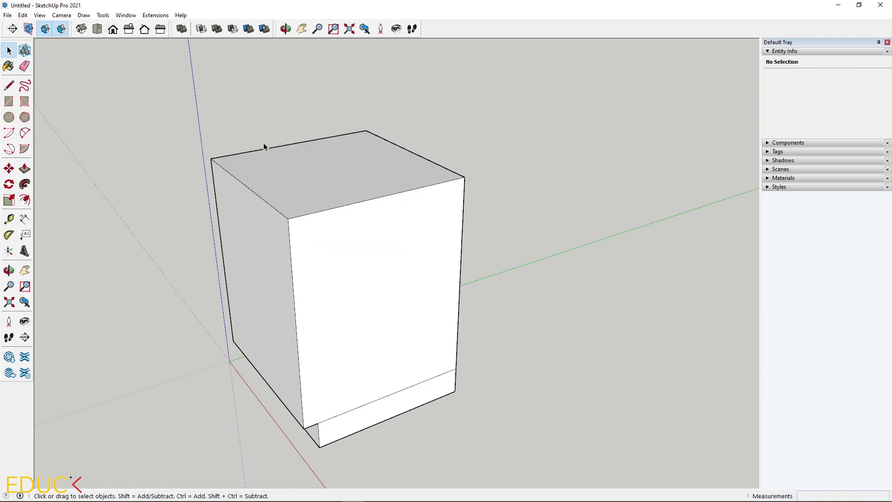
# Offset the outline of the large face above the recessed plinth inward by 0.5 cm.
pyautogui.scroll(-3, 299, 241)
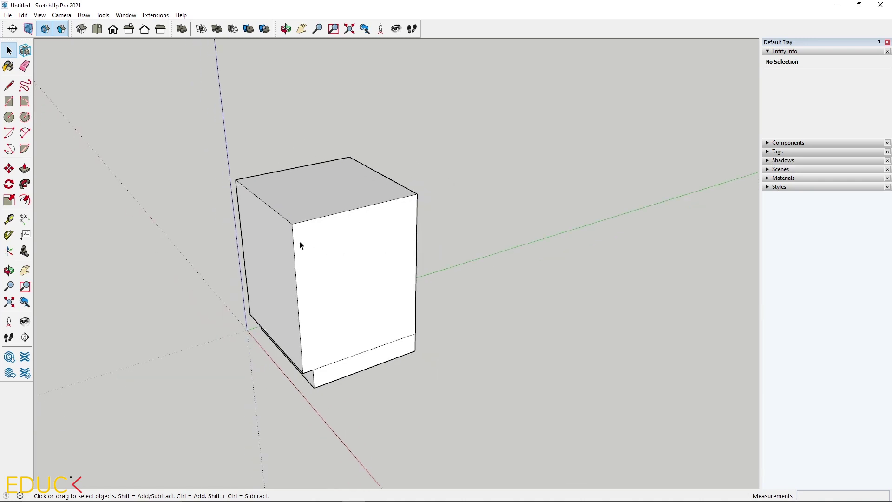
pyautogui.press('o')
pyautogui.moveTo(265, 292); pyautogui.dragTo(261, 214)
pyautogui.press('space')
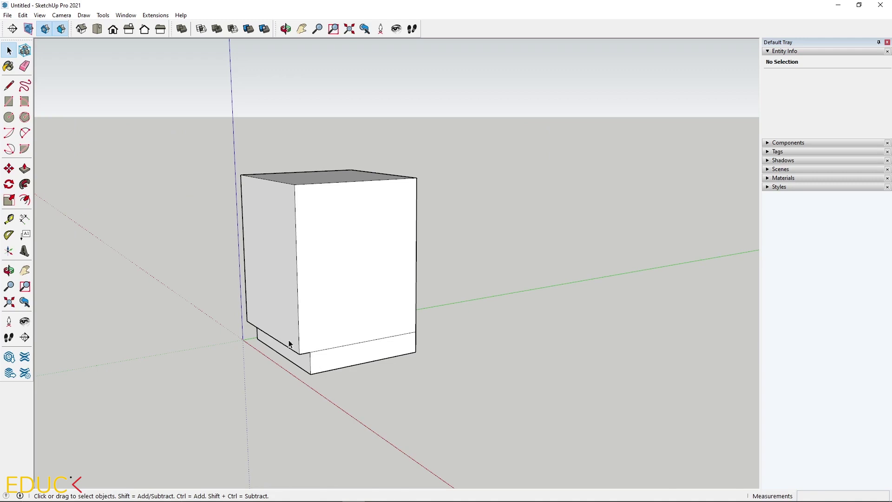
pyautogui.scroll(3, 274, 258)
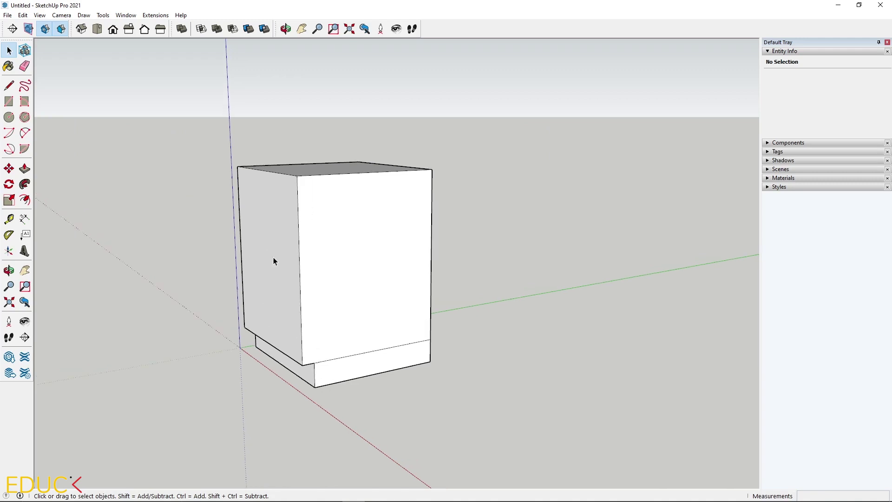
pyautogui.click(25, 200)
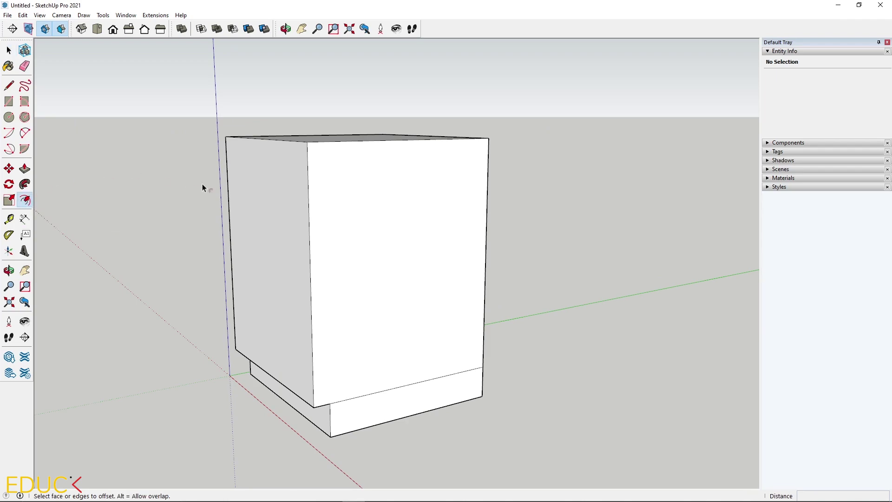
pyautogui.moveTo(204, 184); pyautogui.dragTo(384, 241, button='middle')
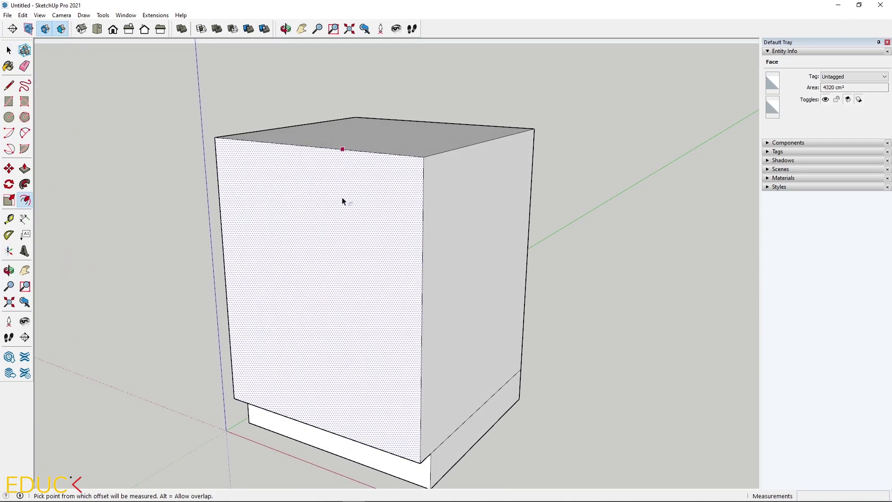
pyautogui.click(316, 149)
pyautogui.press('Escape')
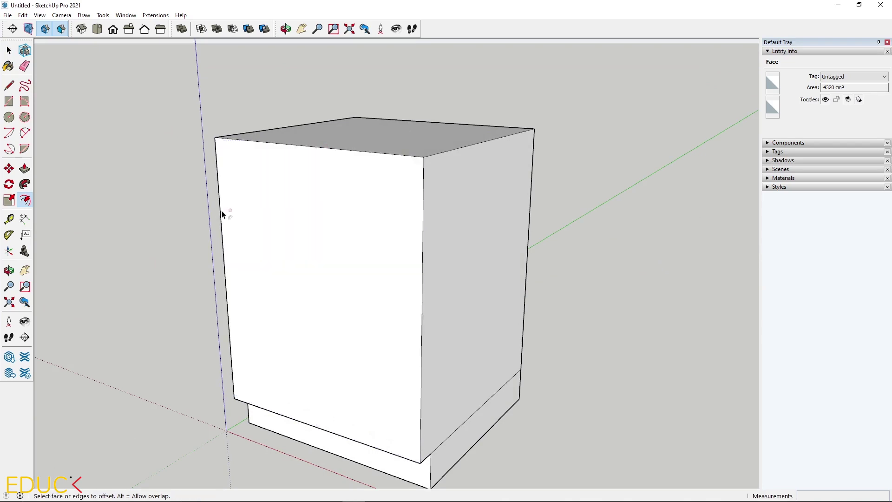
pyautogui.click(226, 220)
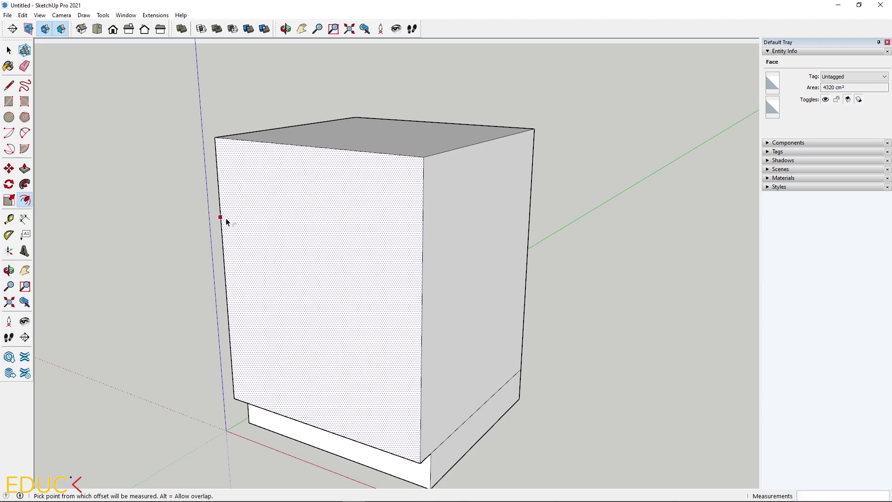
pyautogui.click(227, 221)
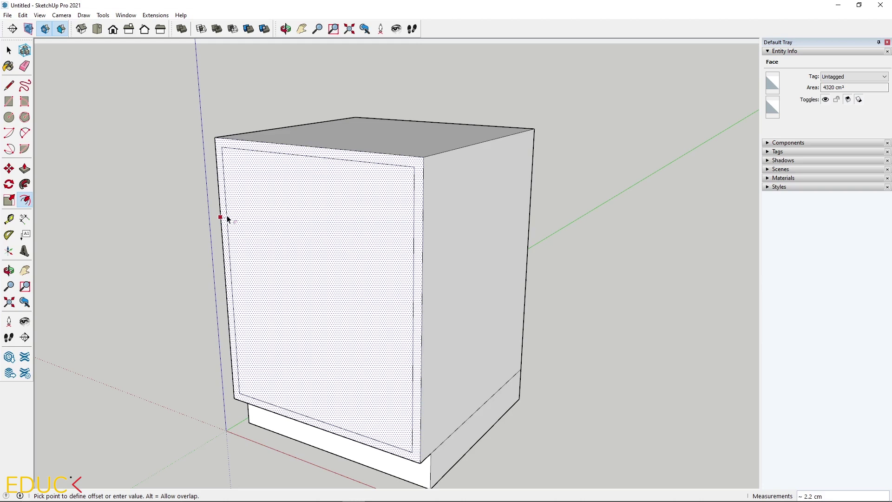
pyautogui.write('0.5')
pyautogui.press('Return')
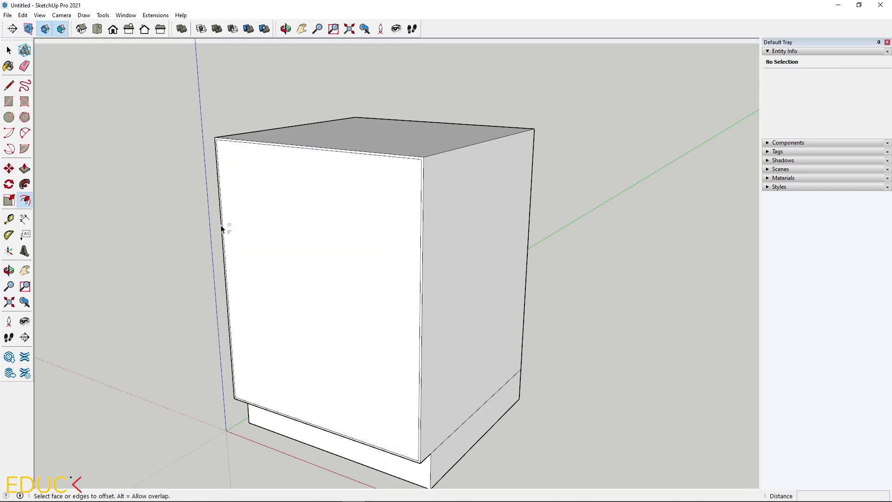
# Pull the inner offset face outward 2 cm to form a door panel on the box.
pyautogui.click(24, 169)
pyautogui.scroll(3, 365, 185)
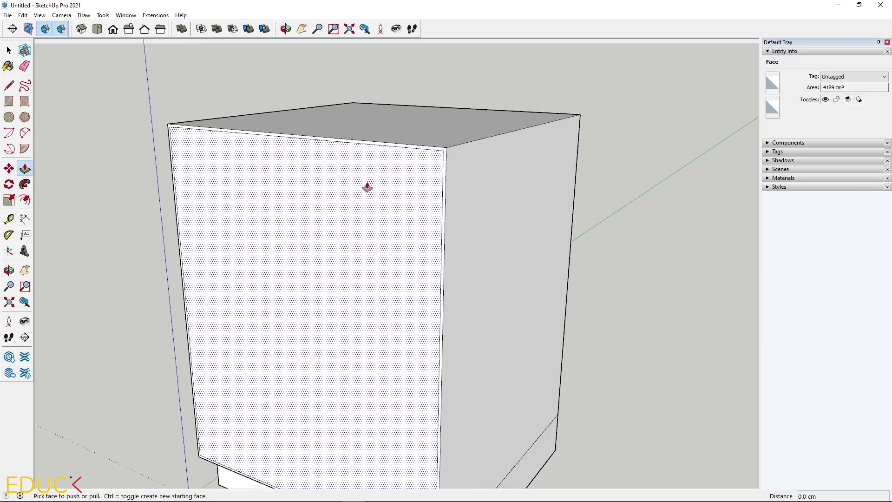
pyautogui.moveTo(364, 185); pyautogui.dragTo(314, 205, button='middle')
pyautogui.moveTo(315, 205); pyautogui.dragTo(300, 214)
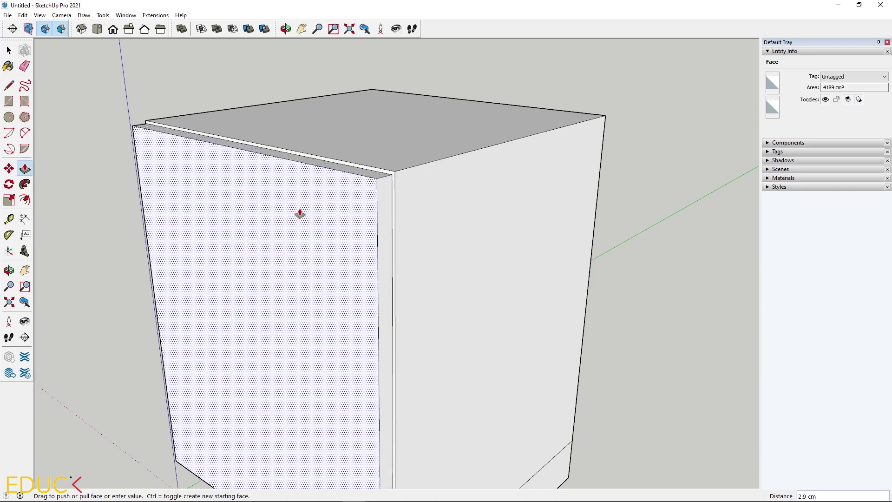
pyautogui.write('2')
pyautogui.press('Return')
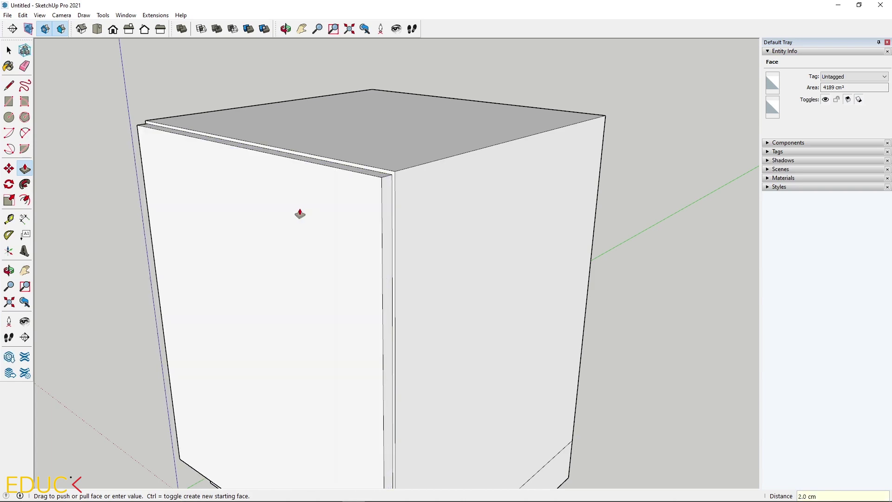
# Push the door panel's right edge face and top edge face inward by 1 cm each.
pyautogui.scroll(-3, 313, 175)
pyautogui.moveTo(306, 301); pyautogui.dragTo(325, 279, button='middle')
pyautogui.scroll(5, 372, 167)
pyautogui.scroll(1, 384, 183)
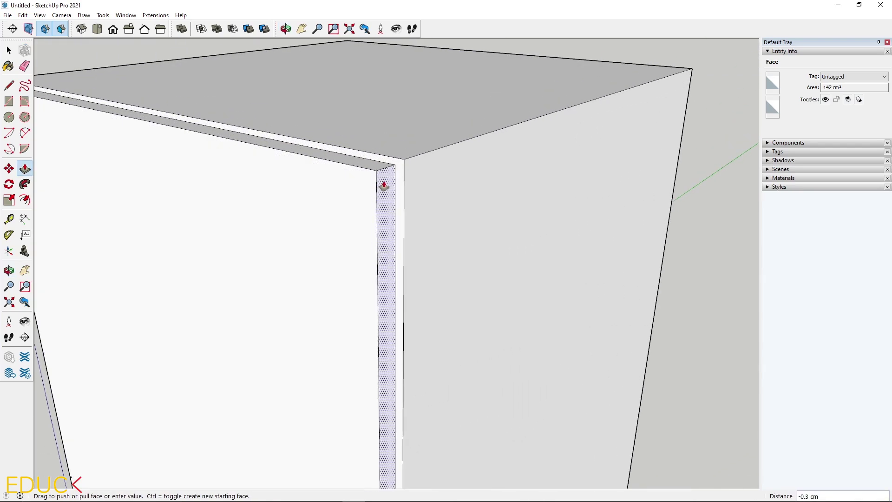
pyautogui.click(384, 183)
pyautogui.click(378, 181)
pyautogui.click(354, 168)
pyautogui.click(349, 170)
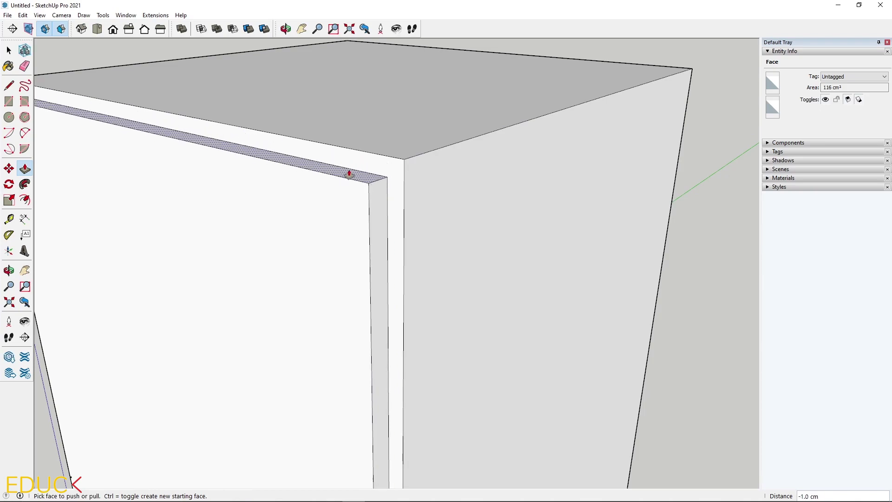
# Push the door panel's left edge face inward by 1 cm.
pyautogui.scroll(-5, 510, 169)
pyautogui.moveTo(510, 169); pyautogui.dragTo(430, 191, button='middle')
pyautogui.scroll(5, 430, 190)
pyautogui.click(430, 190)
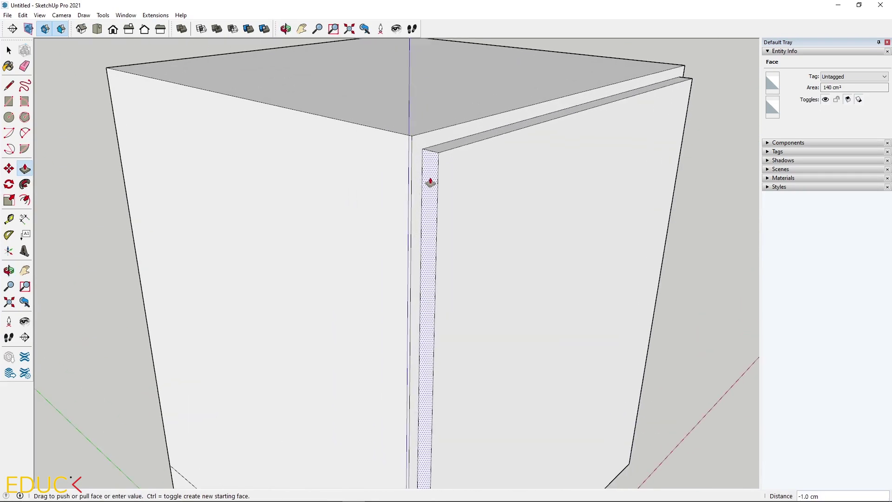
pyautogui.click(428, 181)
pyautogui.scroll(-5, 251, 179)
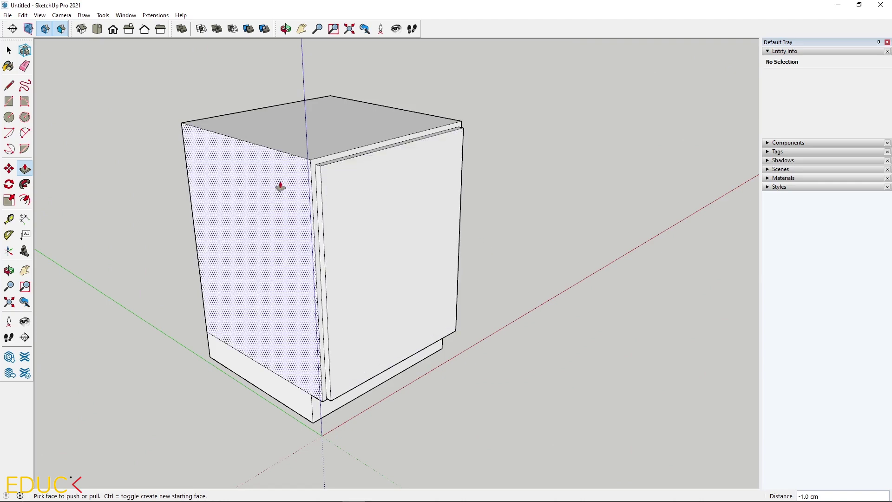
# Erase the line between the cabinet's left side and its recessed plinth.
pyautogui.click(26, 66)
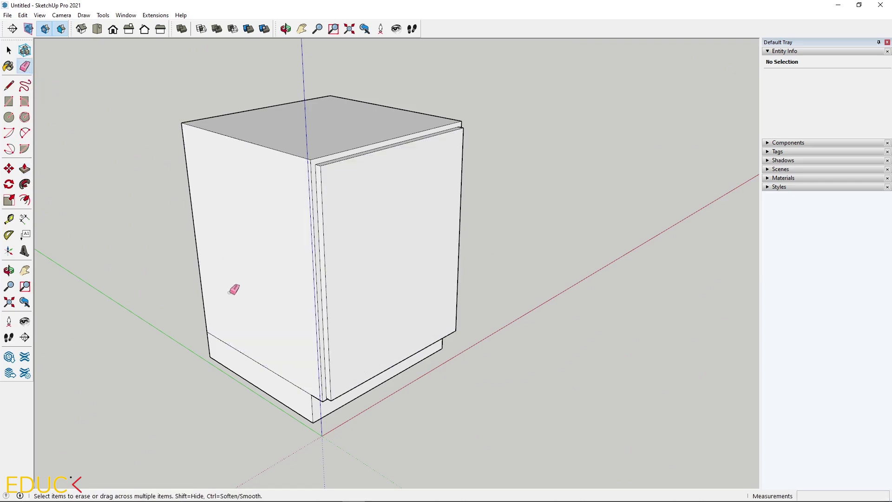
pyautogui.click(283, 371)
pyautogui.moveTo(468, 310)
pyautogui.mouseDown(button='middle')
pyautogui.moveTo(107, 292)
pyautogui.moveTo(434, 353)
pyautogui.mouseUp(button='middle')
pyautogui.moveTo(318, 199); pyautogui.dragTo(468, 203, button='middle')
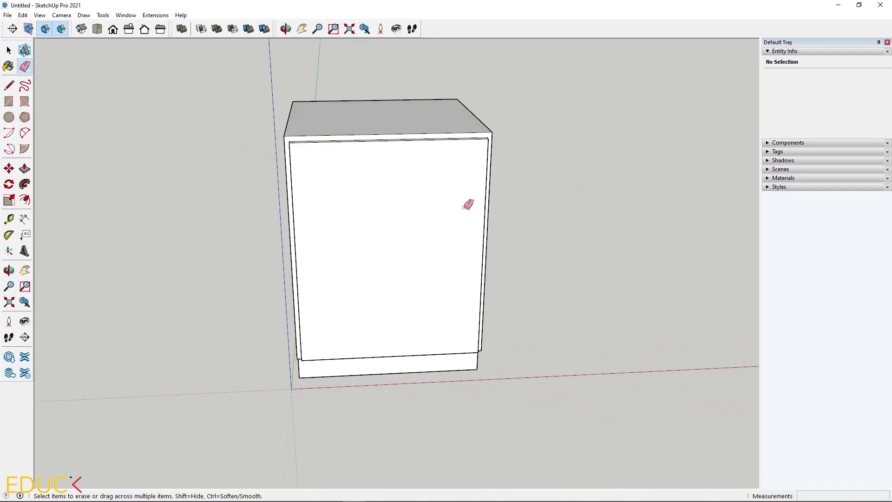
pyautogui.scroll(3, 458, 223)
pyautogui.moveTo(450, 237); pyautogui.dragTo(249, 411, button='middle')
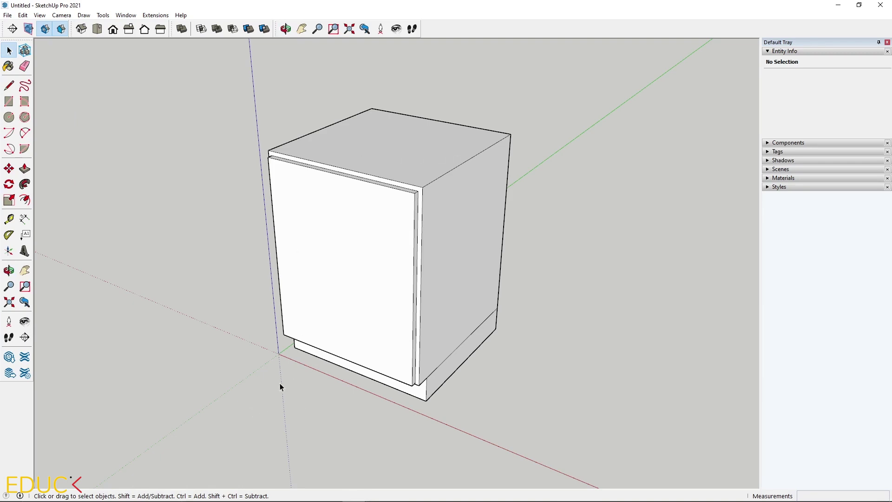
# Select all of the cabinet's geometry with a selection window, move it about 14.4 cm along the red axis, and clear the selection.
pyautogui.scroll(-3, 277, 385)
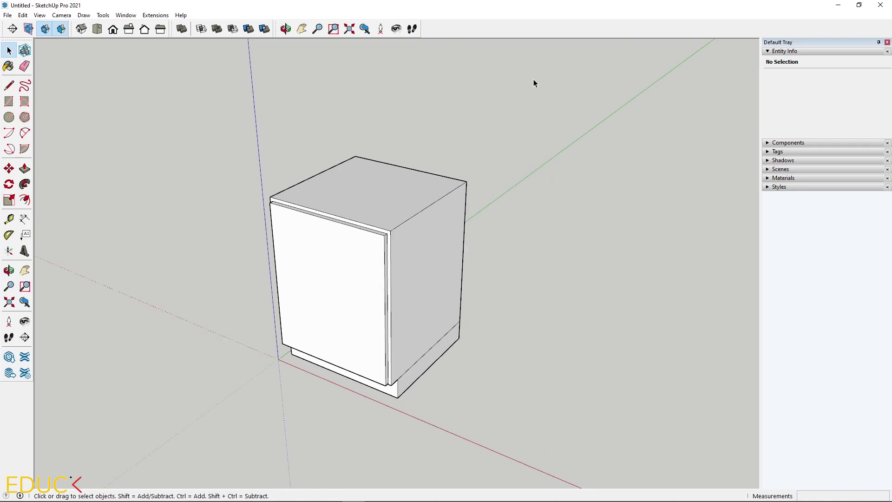
pyautogui.moveTo(481, 136); pyautogui.dragTo(285, 344)
pyautogui.moveTo(195, 437); pyautogui.dragTo(196, 437)
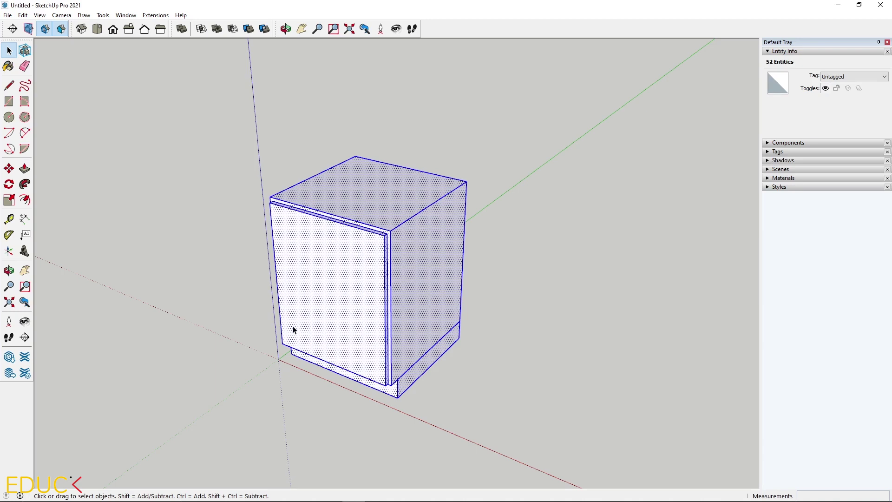
pyautogui.click(9, 168)
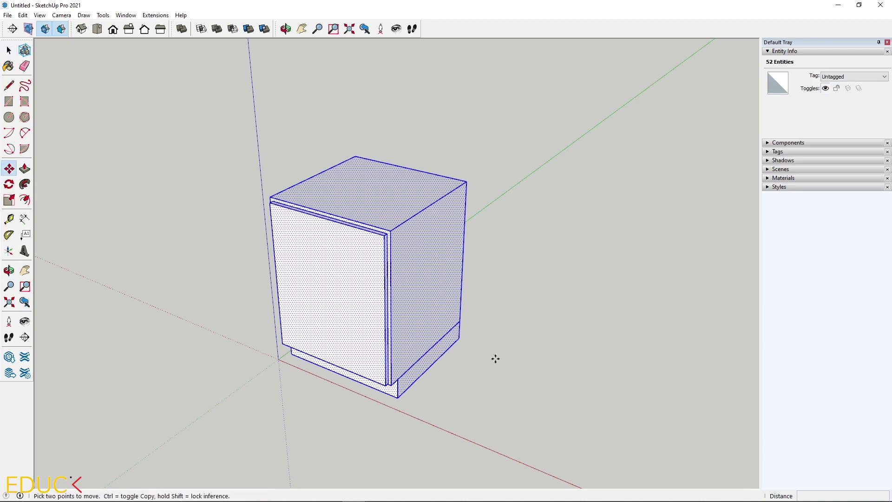
pyautogui.click(495, 358)
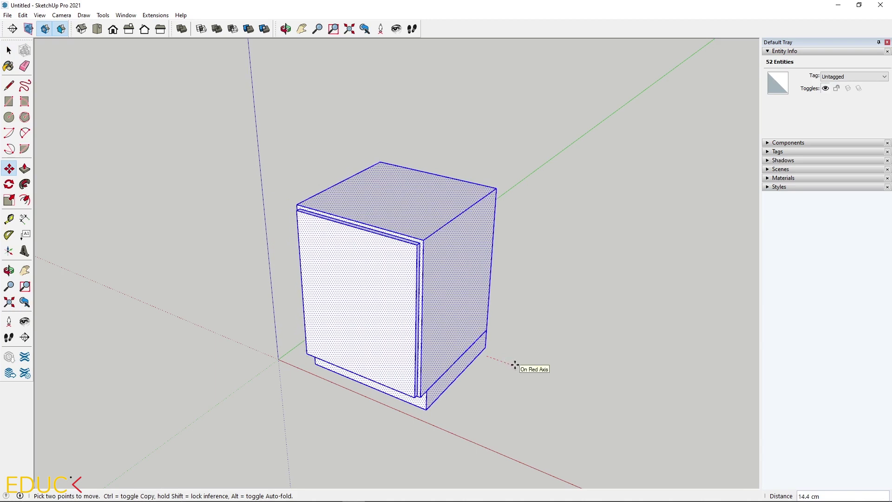
pyautogui.click(515, 365)
pyautogui.press('space')
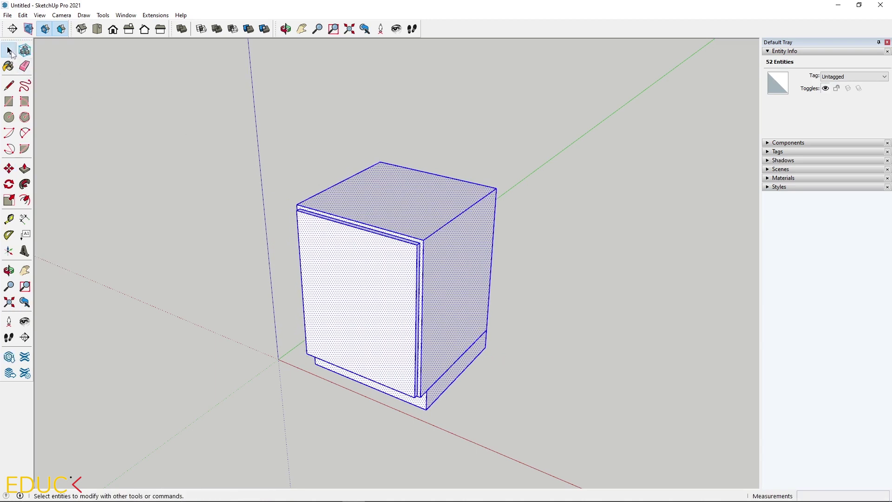
pyautogui.click(337, 137)
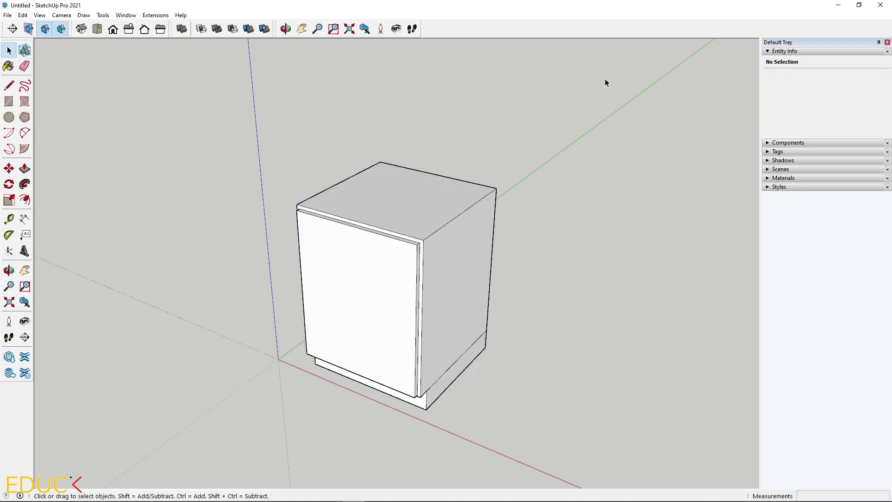
# Enclose the whole cabinet in a selection window and clear the selection.
pyautogui.moveTo(592, 101); pyautogui.dragTo(223, 424)
pyautogui.moveTo(221, 428); pyautogui.dragTo(221, 428)
pyautogui.click(222, 428)
pyautogui.moveTo(560, 123); pyautogui.dragTo(238, 435)
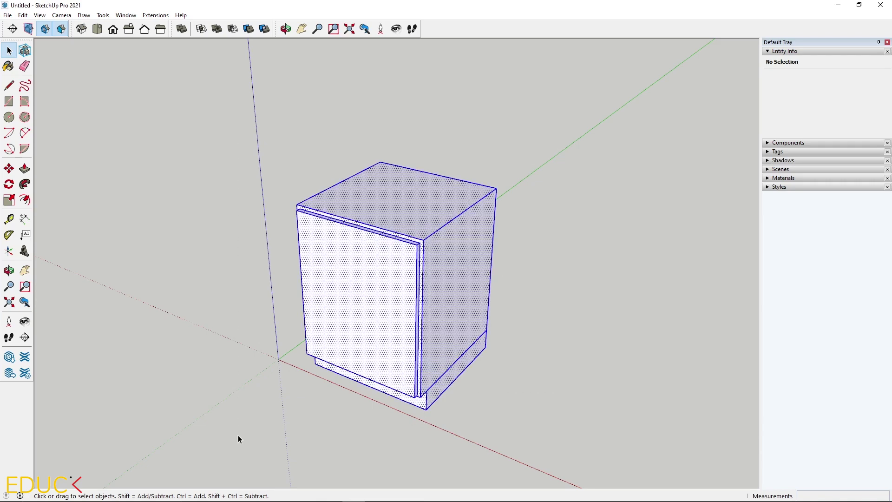
pyautogui.click(250, 415)
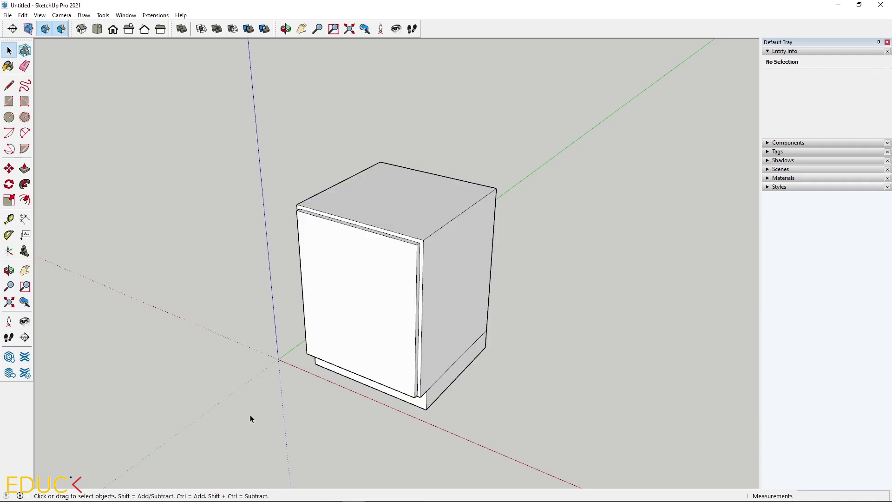
# Select the door's front face alone, extend it to its bounding edges and to all connected geometry, and clear the selection.
pyautogui.click(363, 292)
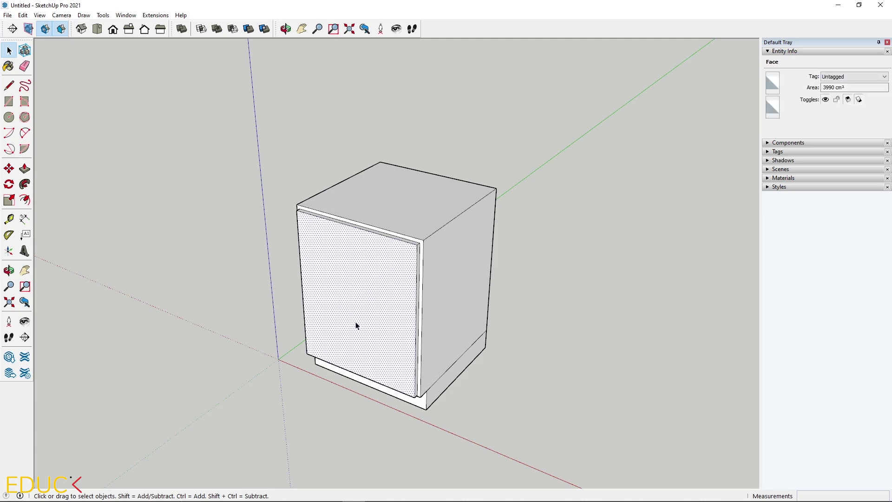
pyautogui.doubleClick(364, 298)
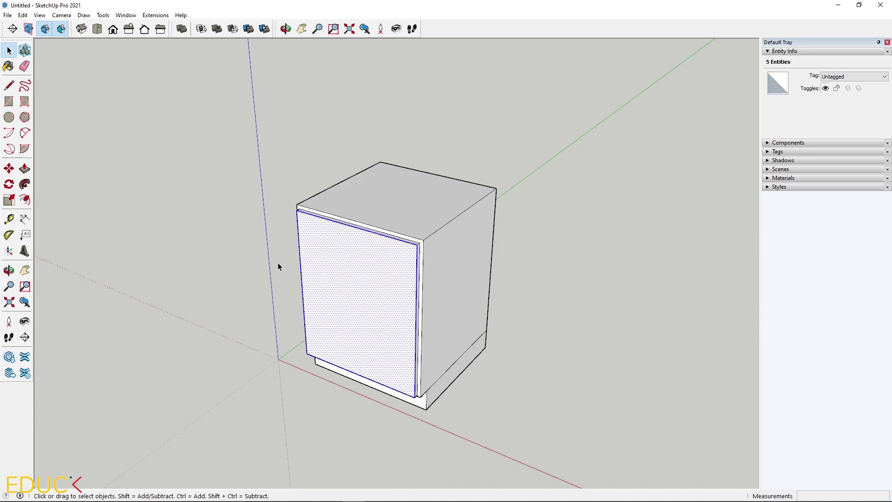
pyautogui.tripleClick(361, 296)
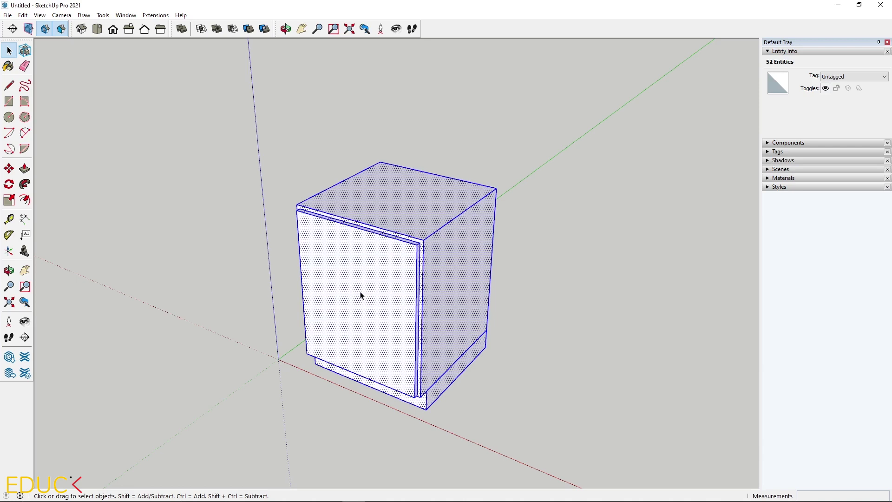
pyautogui.click(237, 292)
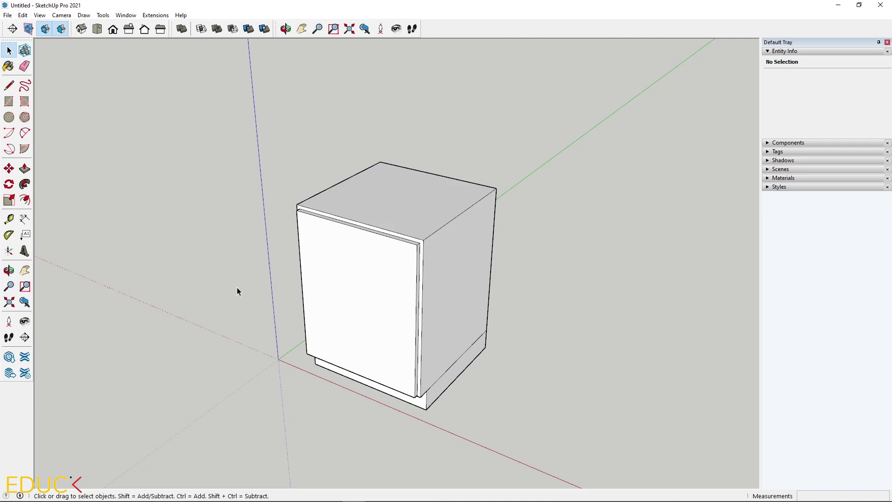
# Select all connected geometry of the cabinet, move it back close to the origin, and clear the selection.
pyautogui.tripleClick(359, 289)
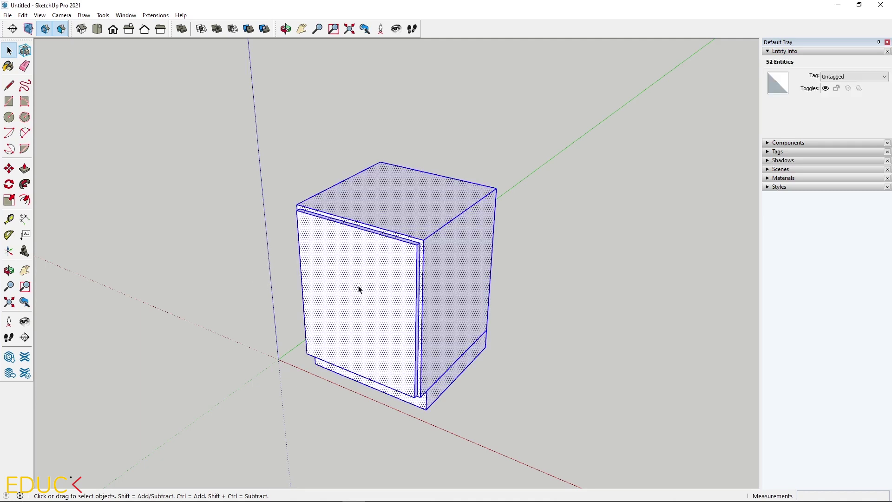
pyautogui.click(8, 168)
pyautogui.click(466, 402)
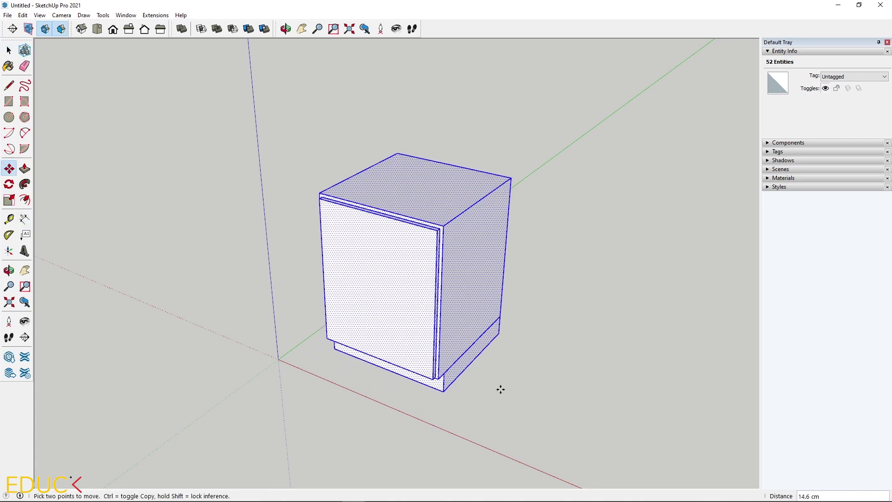
pyautogui.write('10')
pyautogui.press('Return')
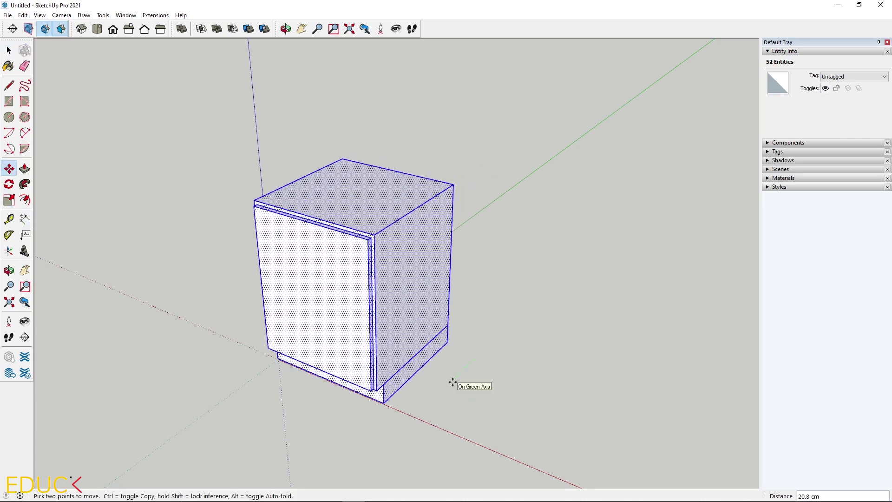
pyautogui.press('space')
pyautogui.click(218, 225)
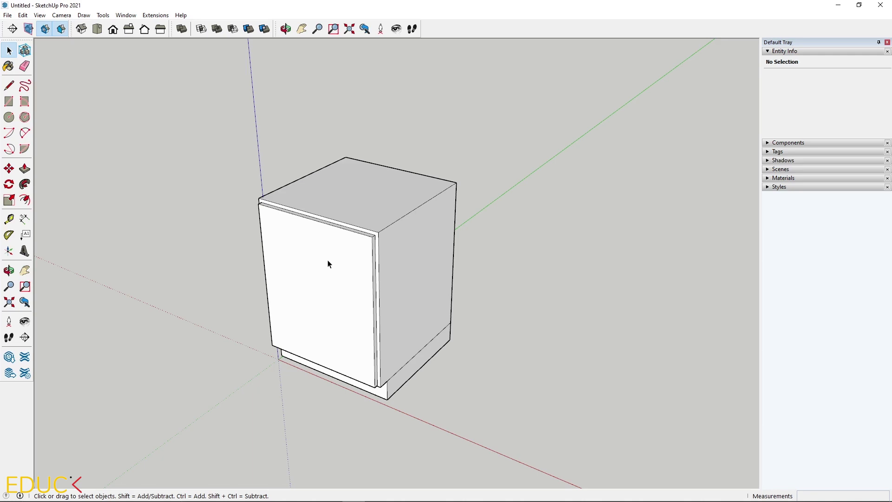
# Select all connected cabinet geometry and make it a group.
pyautogui.tripleClick(323, 271)
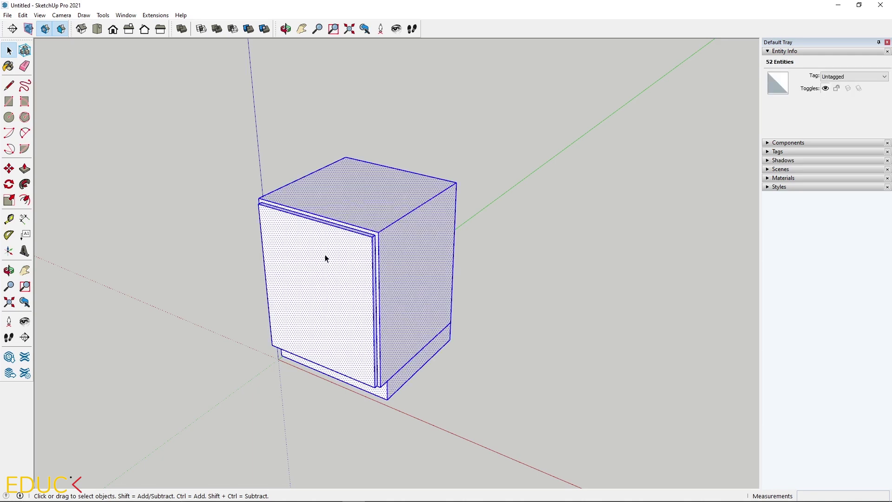
pyautogui.rightClick(325, 258)
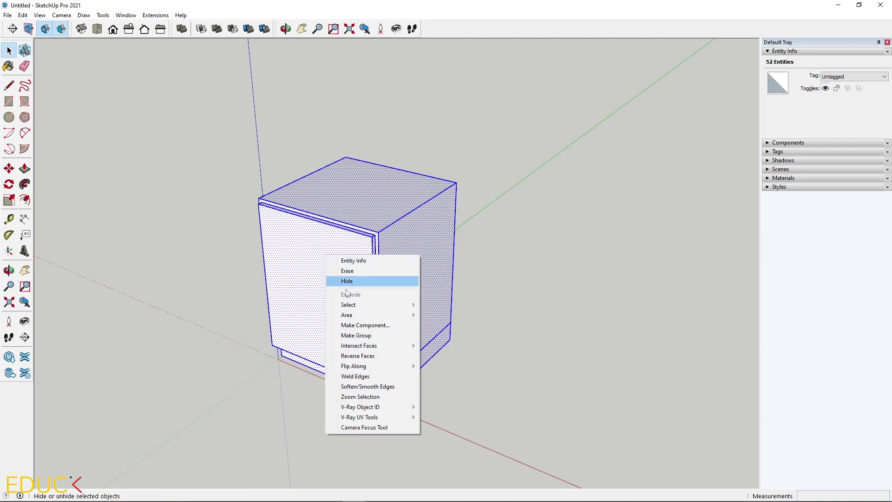
pyautogui.click(375, 340)
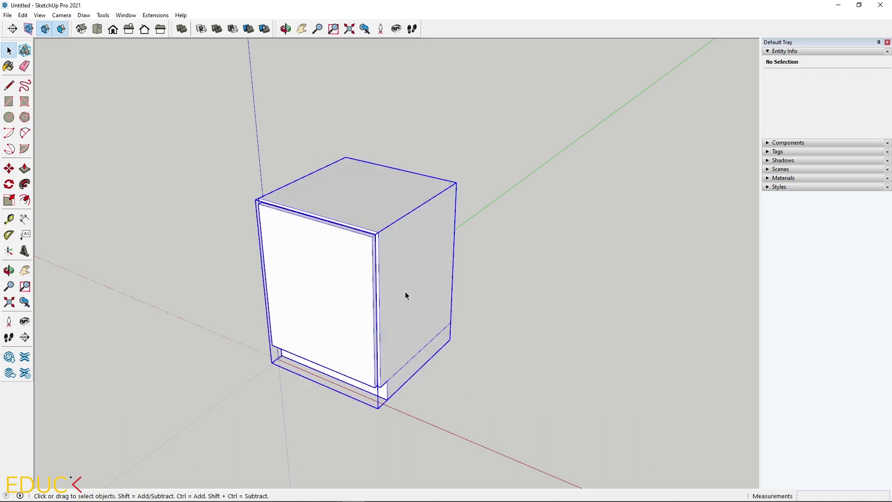
# Move the cabinet group freely away from the red axis and clear the selection.
pyautogui.press('m')
pyautogui.click(427, 392)
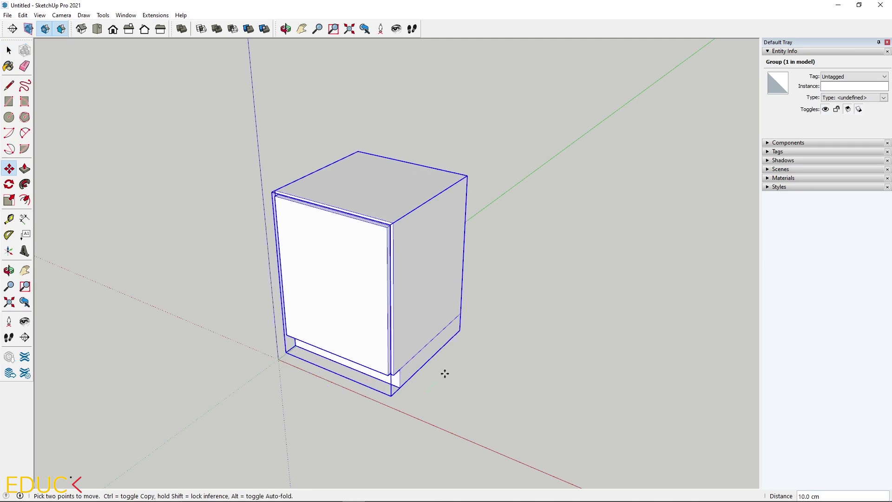
pyautogui.click(460, 367)
pyautogui.press('space')
pyautogui.click(168, 150)
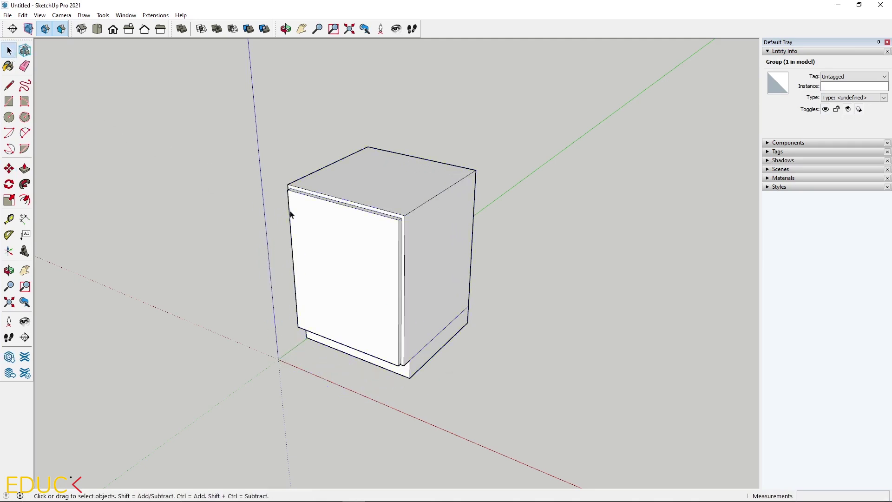
# Select the cabinet group, move it about 14.4 cm back toward the origin, and clear the selection.
pyautogui.click(340, 249)
pyautogui.click(9, 168)
pyautogui.click(357, 382)
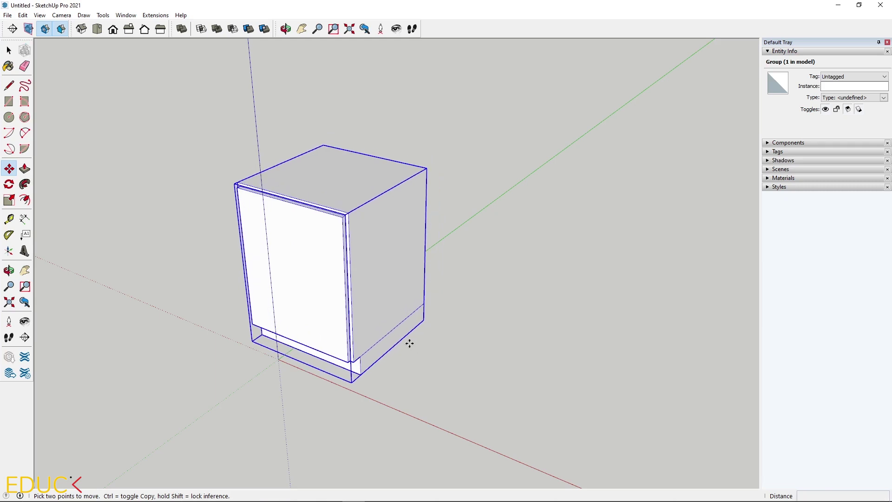
pyautogui.press('Escape')
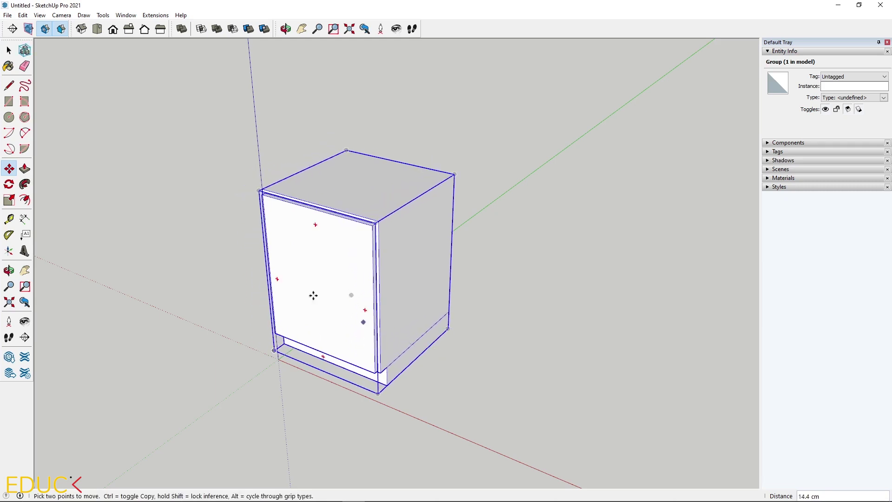
pyautogui.press('space')
pyautogui.click(153, 228)
# Move the selected cabinet group about 16.4 cm so that it straddles the origin.
pyautogui.click(349, 358)
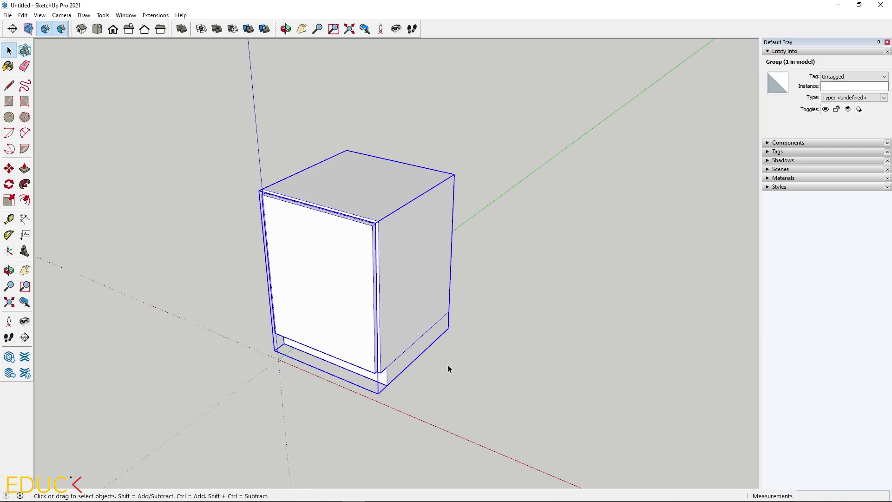
pyautogui.press('m')
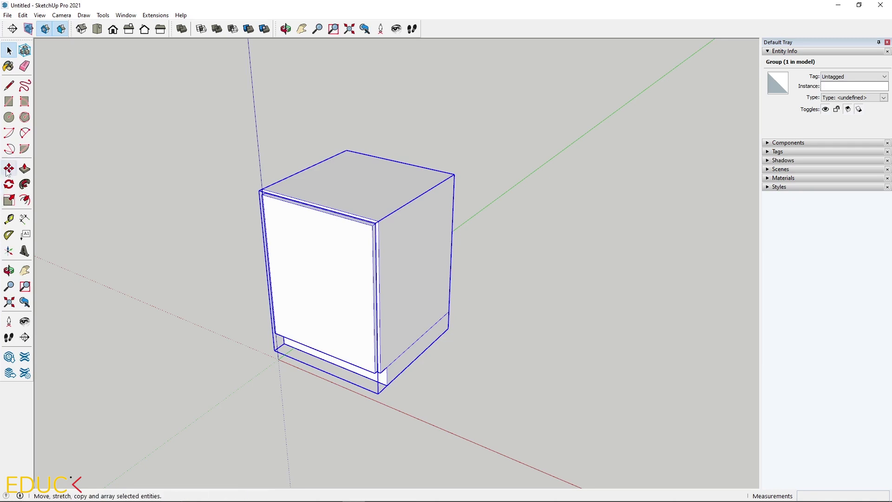
pyautogui.click(399, 394)
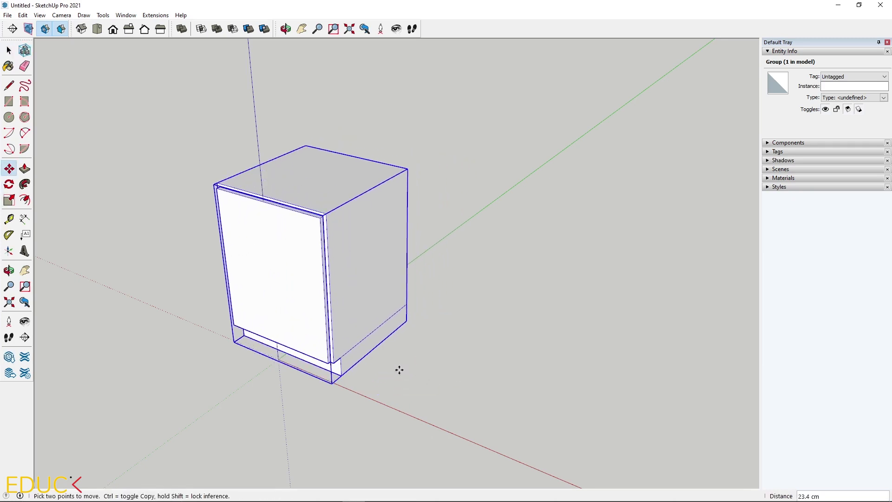
pyautogui.click(429, 374)
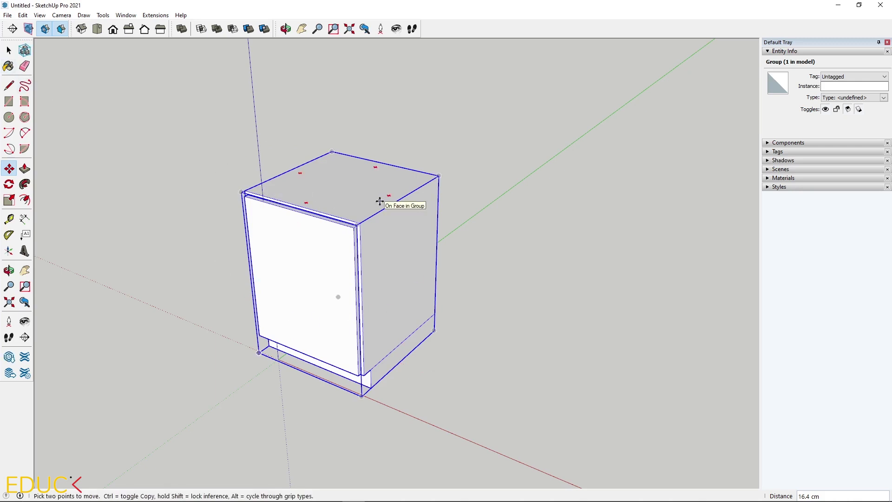
# Copy the cabinet group about 101.8 cm along the red axis, away from the origin.
pyautogui.click(469, 335)
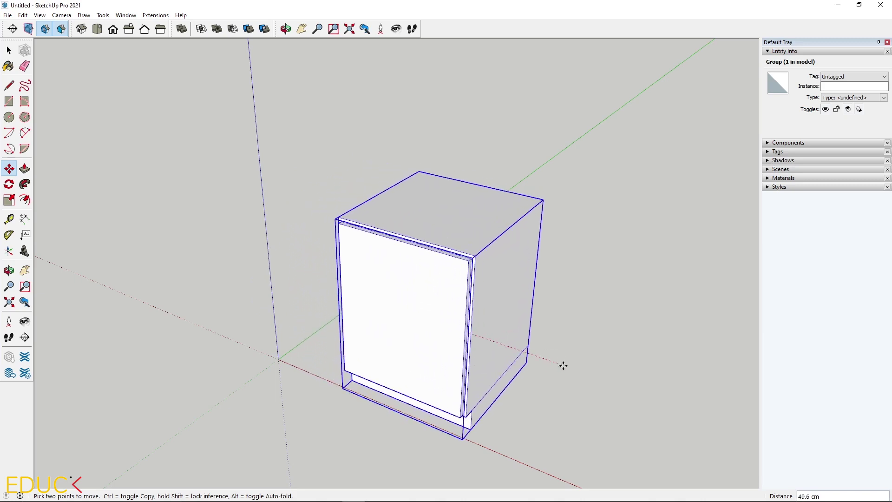
pyautogui.press('ctrl')
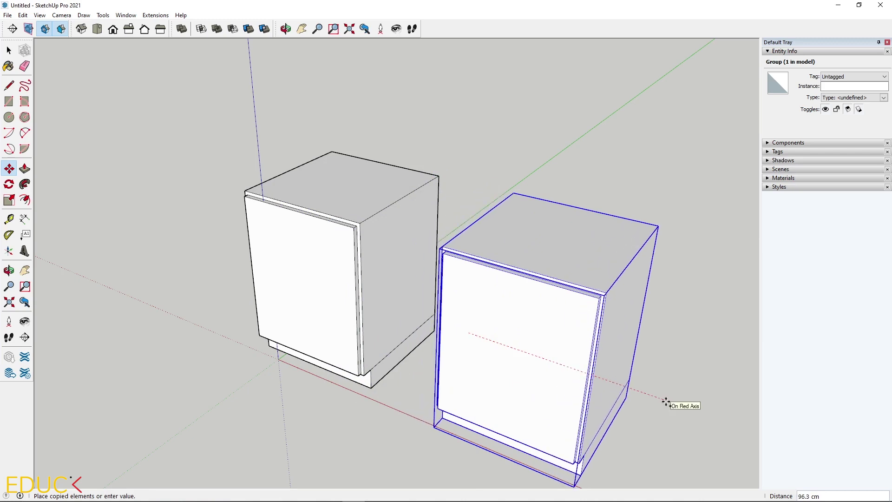
pyautogui.press('ctrl')
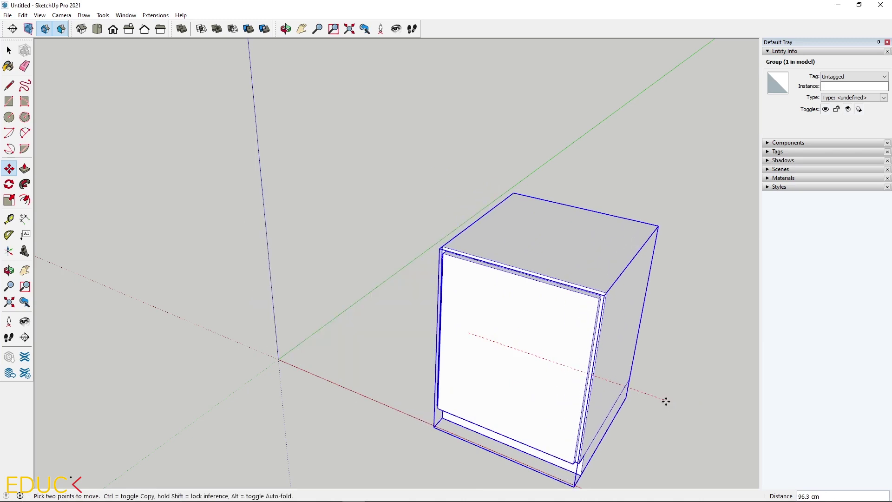
pyautogui.press('ctrl')
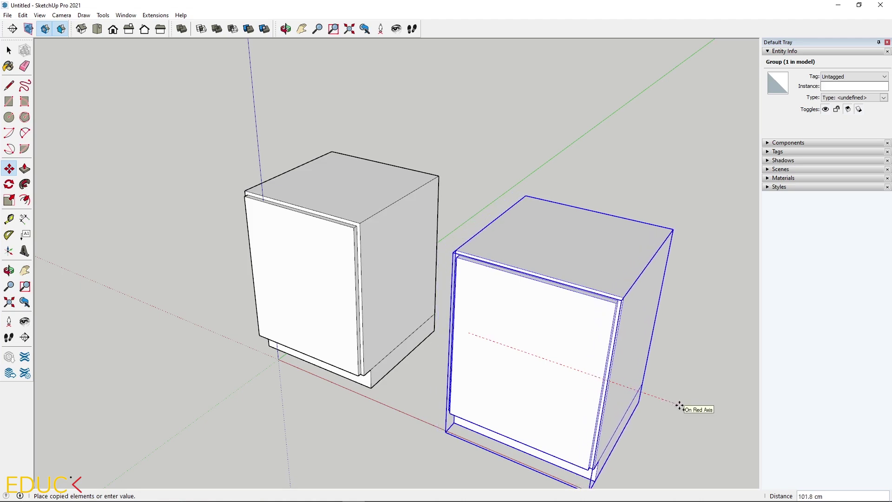
pyautogui.click(678, 406)
pyautogui.scroll(-1, 135, 281)
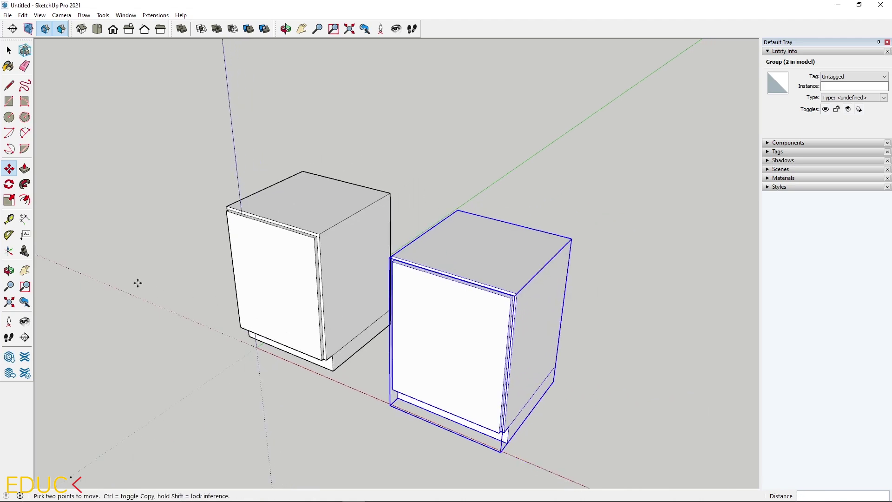
pyautogui.moveTo(356, 331); pyautogui.dragTo(293, 293, button='middle')
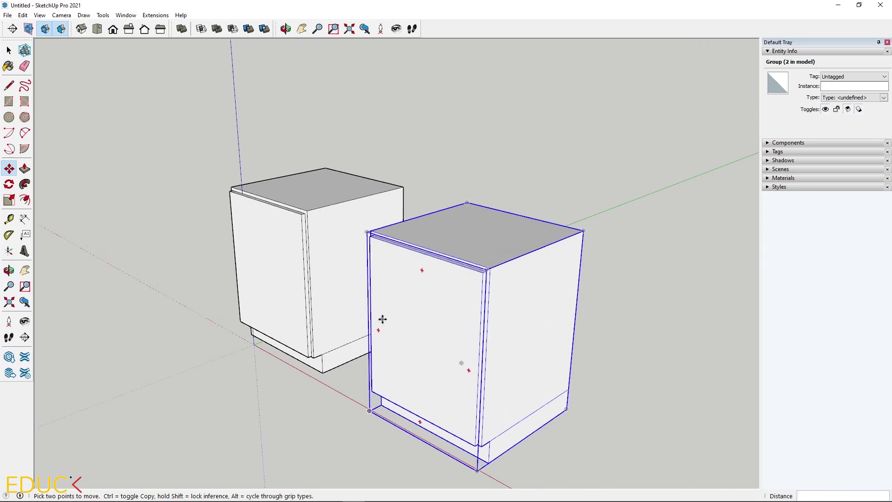
# Open the copied cabinet group for editing and select its faces one by one, ending with the top face.
pyautogui.press('space')
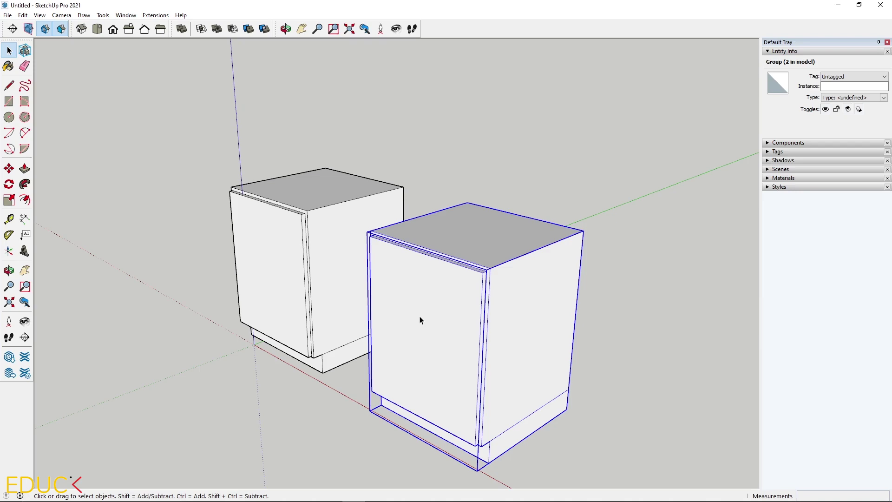
pyautogui.doubleClick(421, 321)
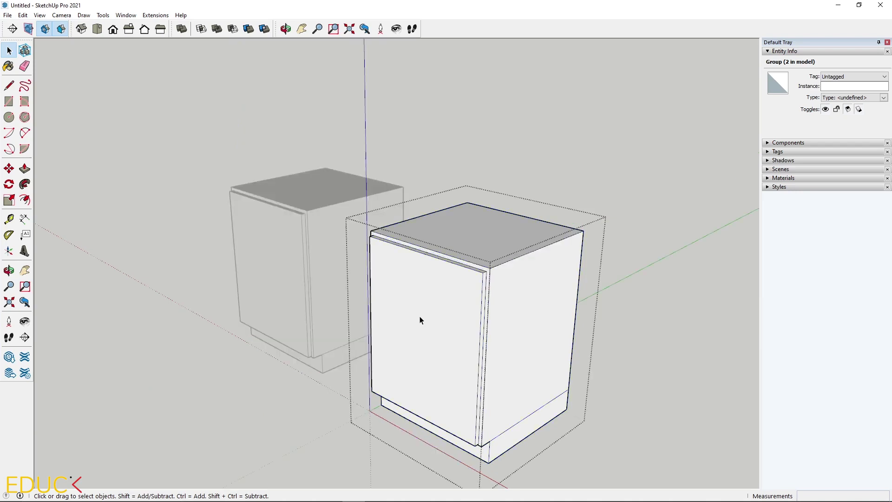
pyautogui.click(429, 340)
pyautogui.click(489, 234)
pyautogui.click(531, 320)
pyautogui.click(459, 323)
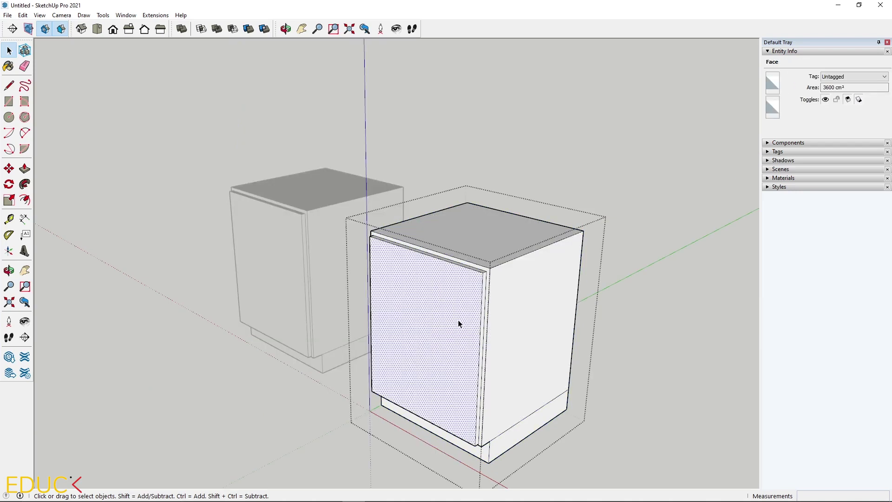
pyautogui.click(480, 322)
pyautogui.click(460, 277)
pyautogui.click(455, 263)
pyautogui.click(463, 248)
# Push/Pull the copied cabinet's top face upward and its side face outward by about 14.6 cm, then close the group.
pyautogui.moveTo(464, 278); pyautogui.dragTo(416, 320, button='middle')
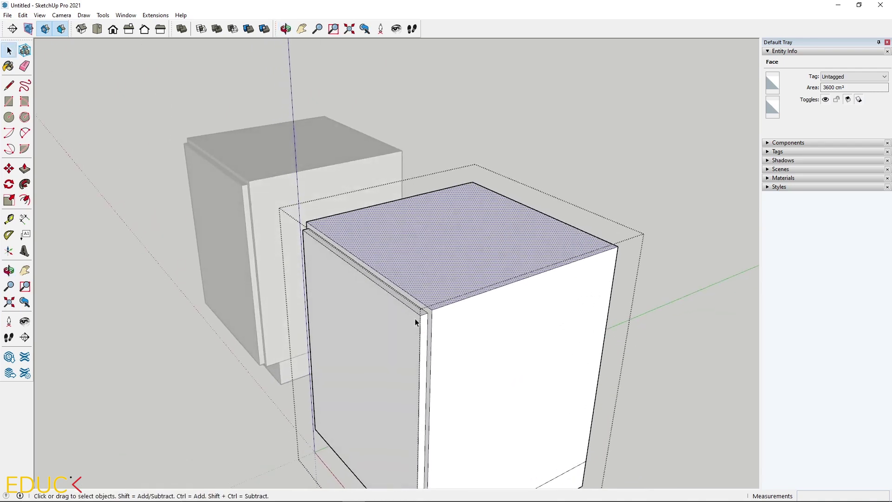
pyautogui.click(24, 168)
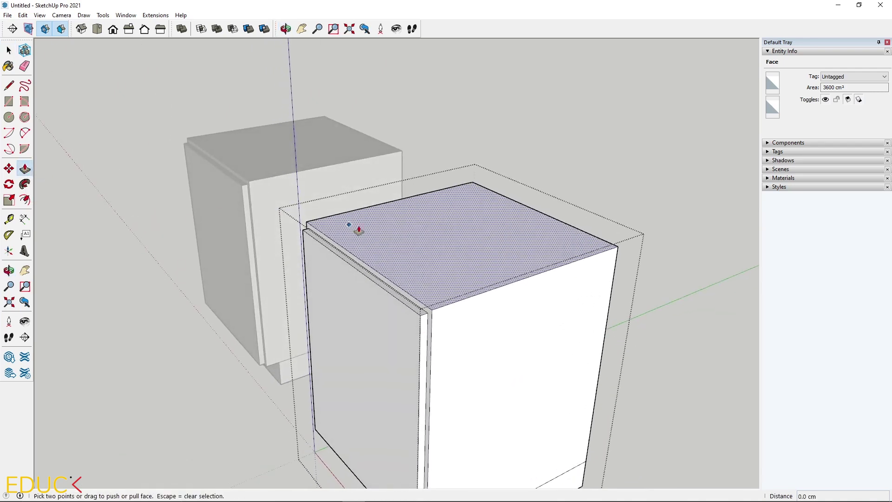
pyautogui.moveTo(402, 237); pyautogui.dragTo(442, 200)
pyautogui.moveTo(473, 267); pyautogui.dragTo(496, 291)
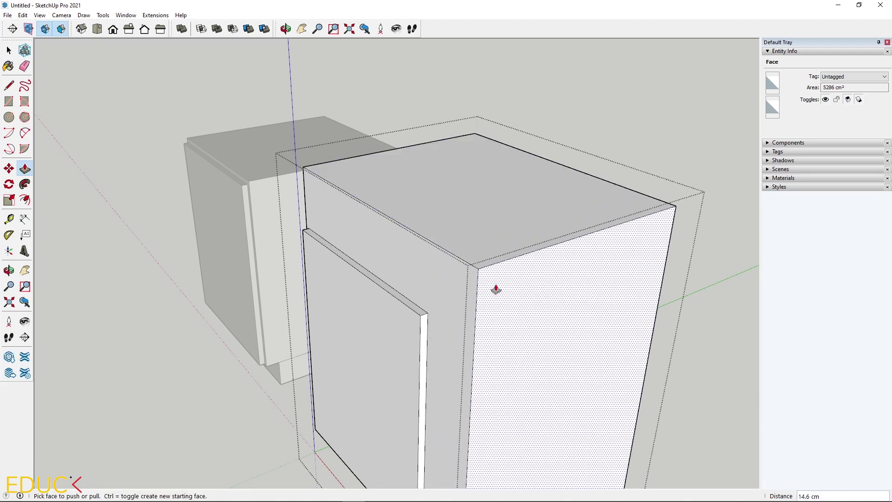
pyautogui.press('space')
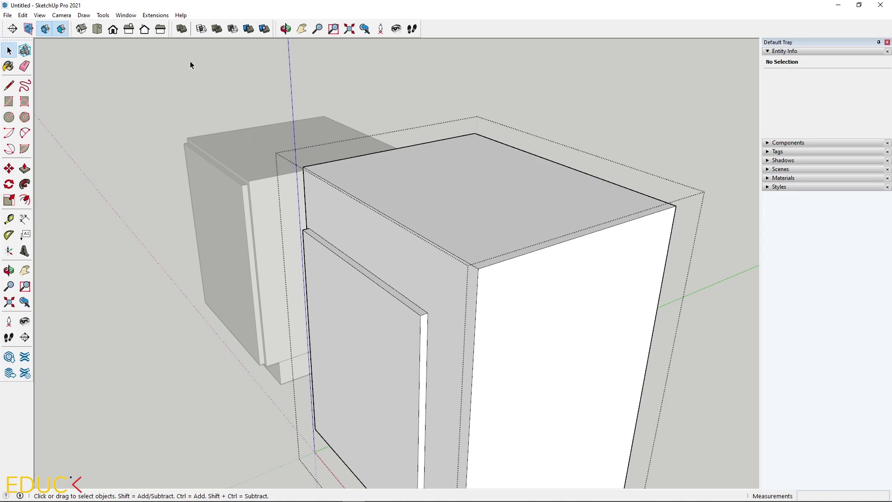
pyautogui.click(91, 78)
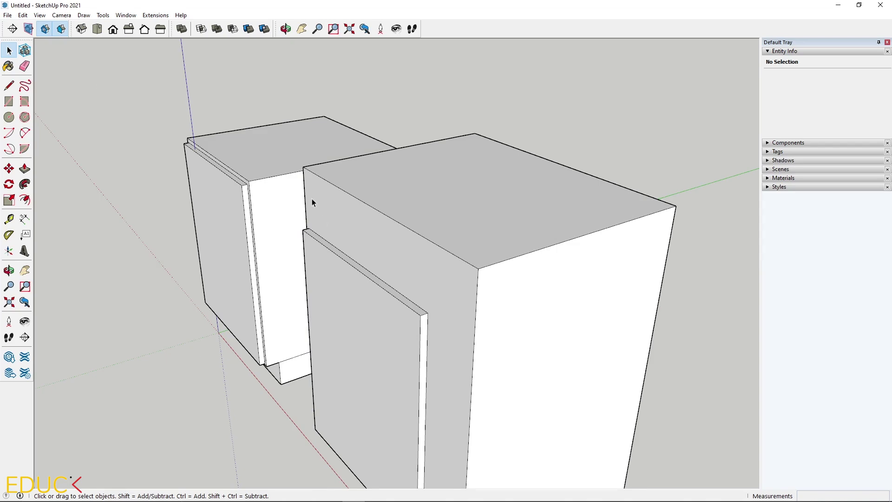
# Open the enlarged cabinet group, examine its front and top faces by selecting them individually, and close the group.
pyautogui.click(336, 217)
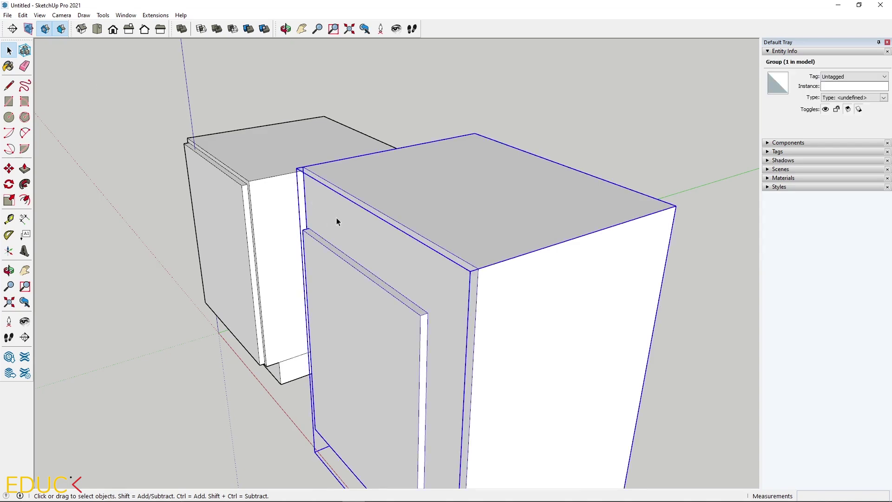
pyautogui.doubleClick(337, 218)
pyautogui.click(336, 217)
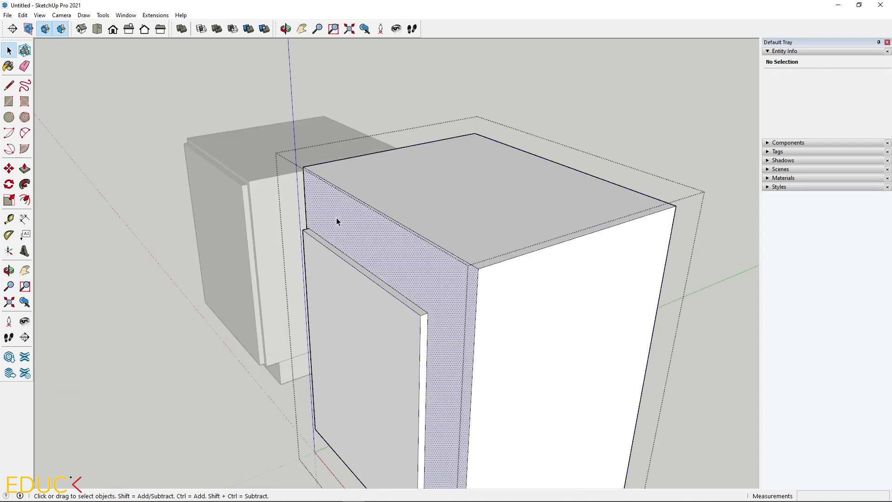
pyautogui.click(405, 181)
pyautogui.click(463, 276)
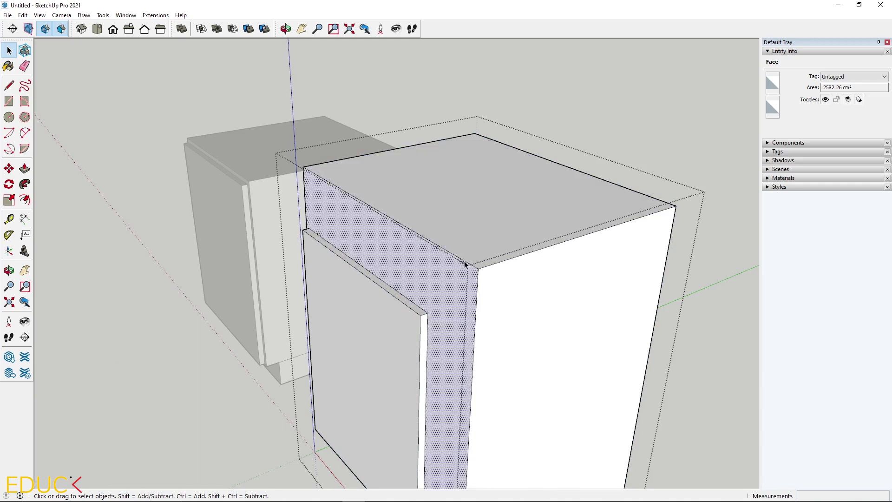
pyautogui.click(474, 264)
pyautogui.click(485, 269)
pyautogui.click(481, 277)
pyautogui.click(469, 252)
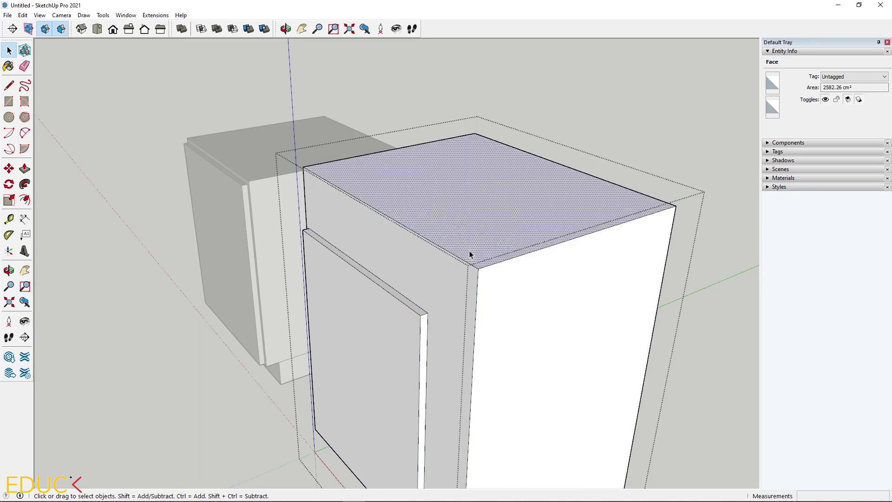
pyautogui.click(475, 265)
pyautogui.click(453, 282)
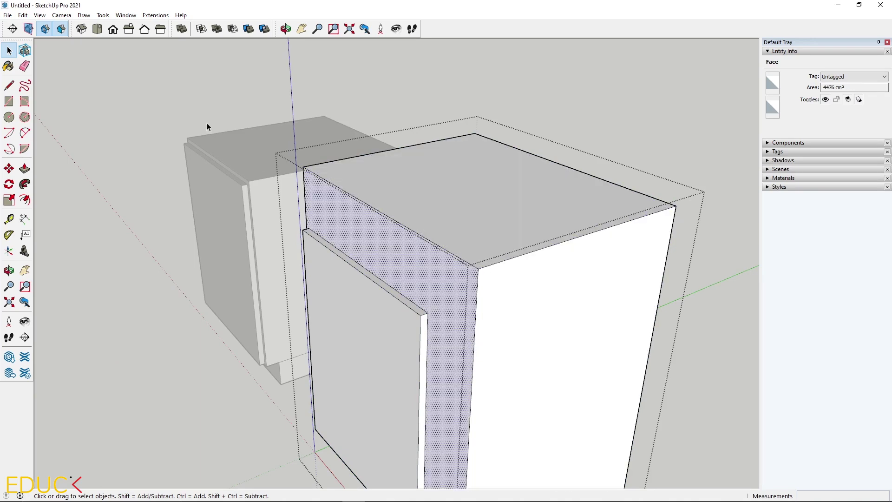
pyautogui.rightClick(167, 82)
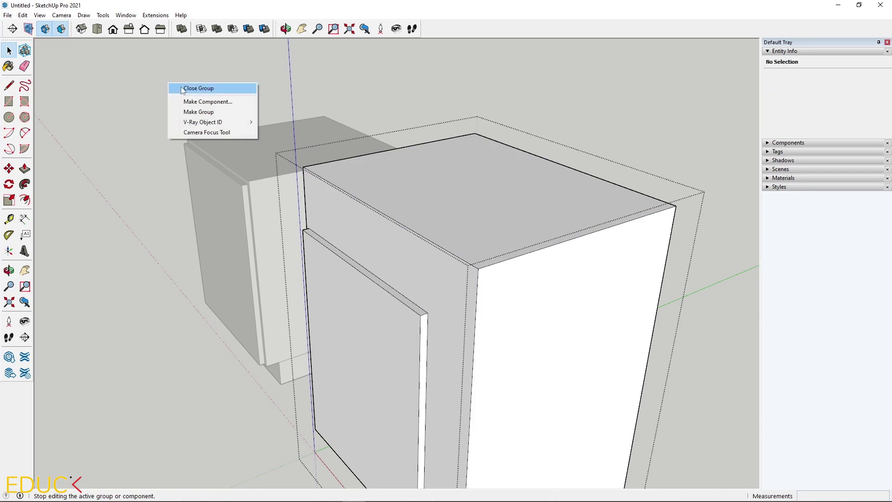
pyautogui.click(198, 88)
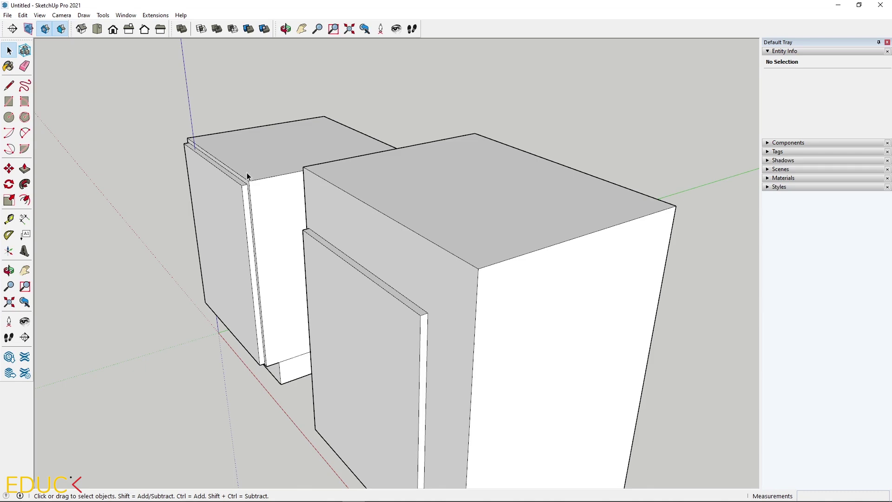
# Copy the original cabinet group about 85.7 cm along the red axis, on the side opposite the enlarged cabinet.
pyautogui.scroll(-3, 256, 164)
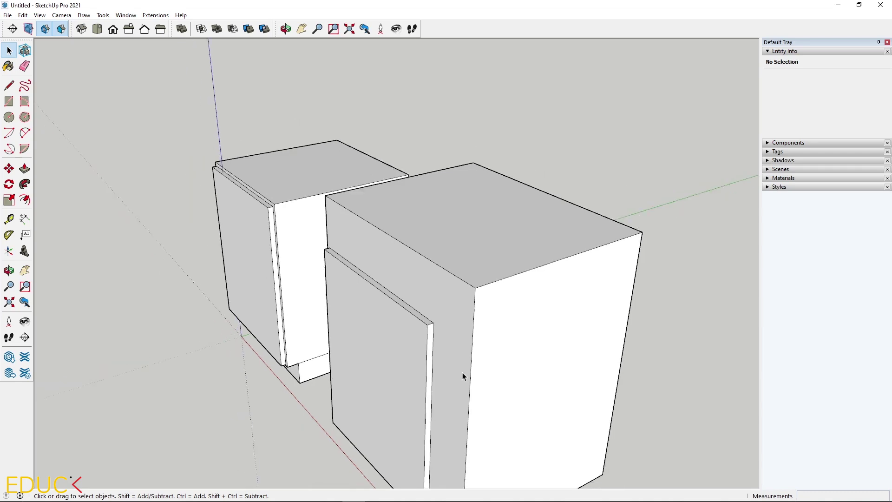
pyautogui.moveTo(278, 287); pyautogui.dragTo(652, 251, button='middle')
pyautogui.click(335, 248)
pyautogui.scroll(-2, 532, 204)
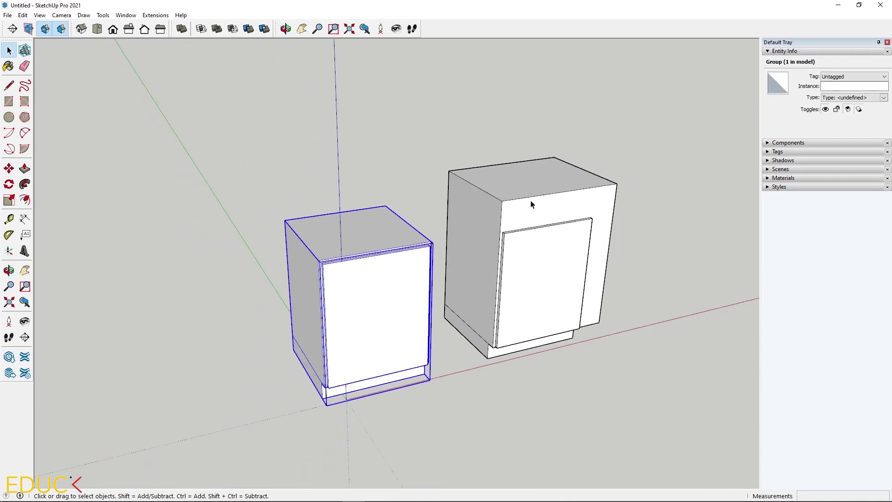
pyautogui.click(8, 168)
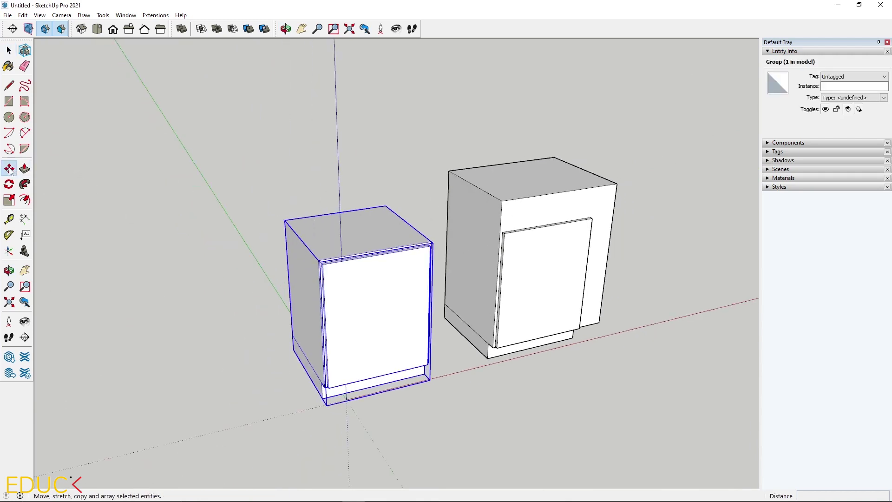
pyautogui.click(417, 404)
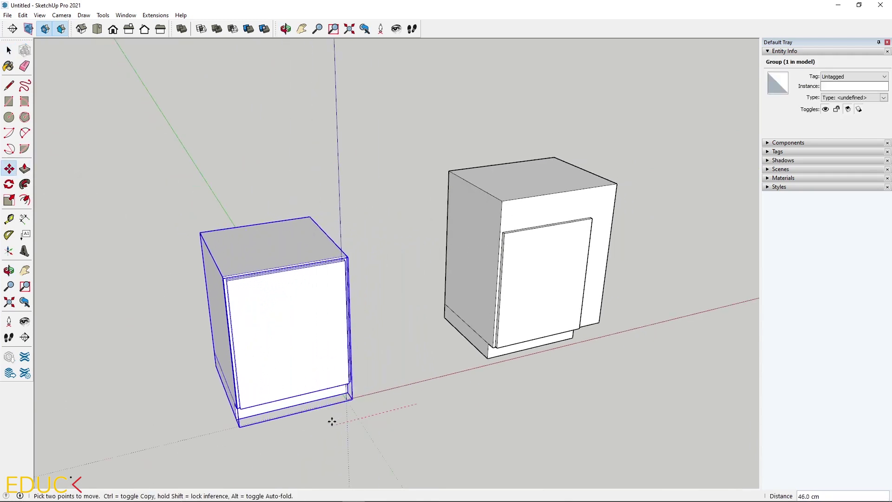
pyautogui.press('ctrl')
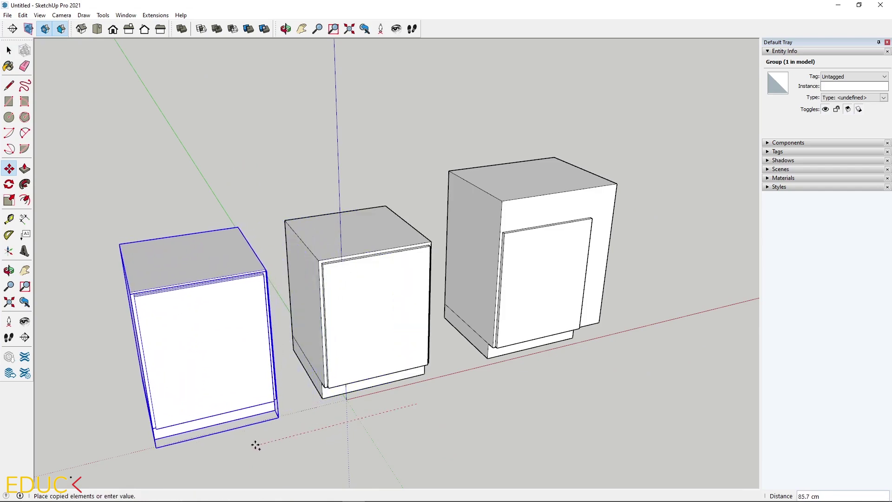
pyautogui.click(256, 441)
pyautogui.scroll(-3, 497, 310)
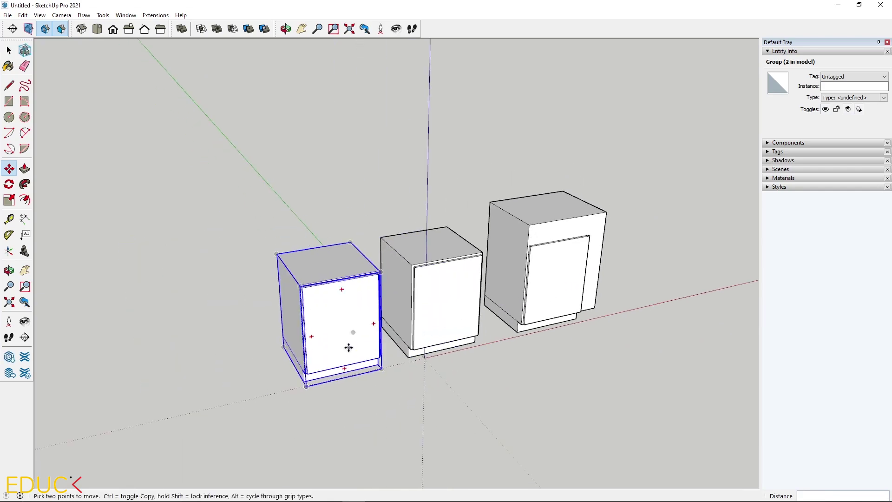
# Explode the newest cabinet copy and select its loose faces individually.
pyautogui.scroll(5, 334, 339)
pyautogui.click(9, 50)
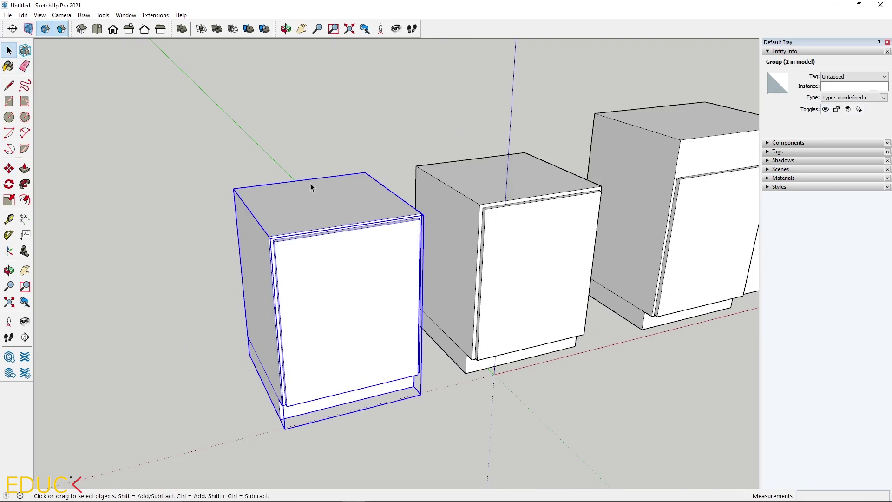
pyautogui.rightClick(285, 200)
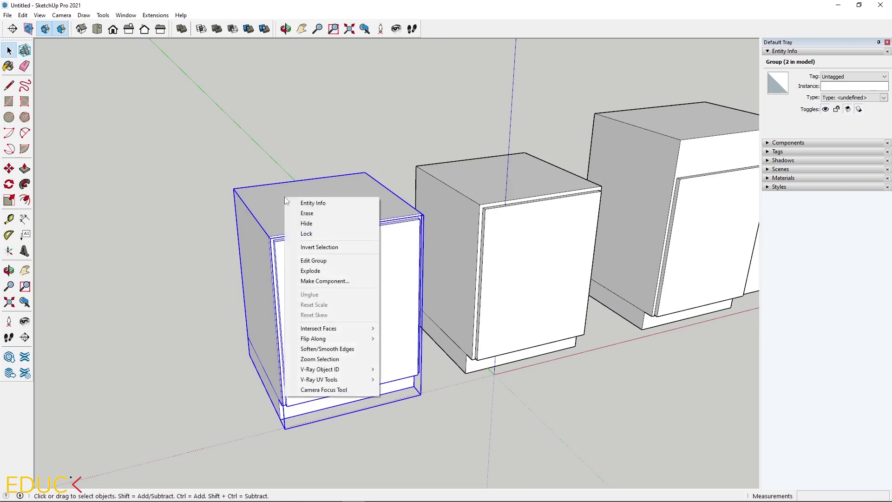
pyautogui.click(348, 272)
pyautogui.click(260, 209)
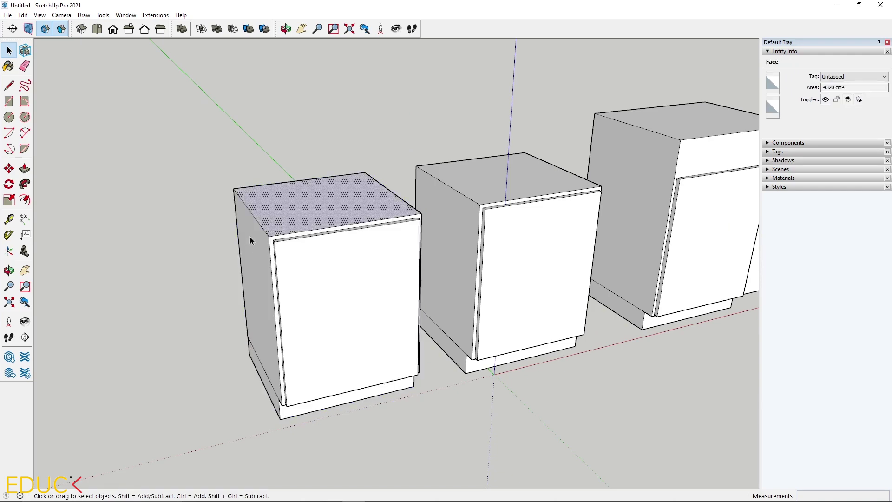
pyautogui.click(299, 278)
pyautogui.click(276, 374)
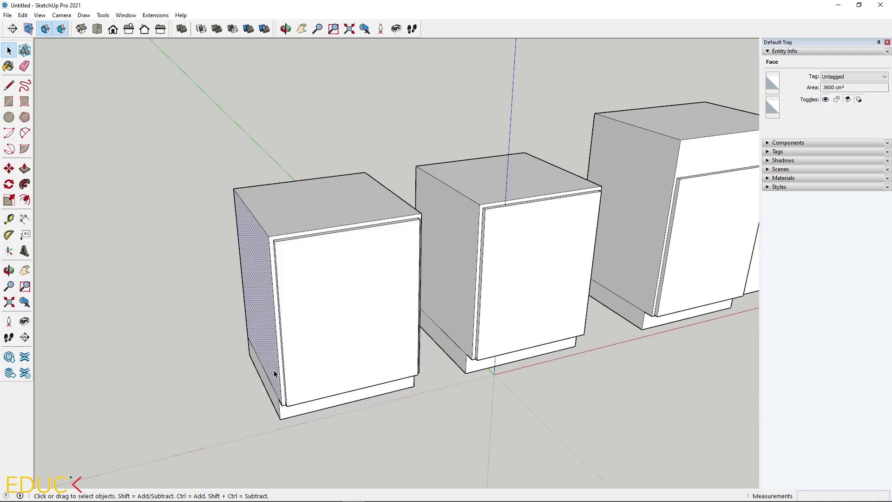
# Turn all the connected geometry of the exploded cabinet into a component with the definition name "cabinet".
pyautogui.click(306, 282)
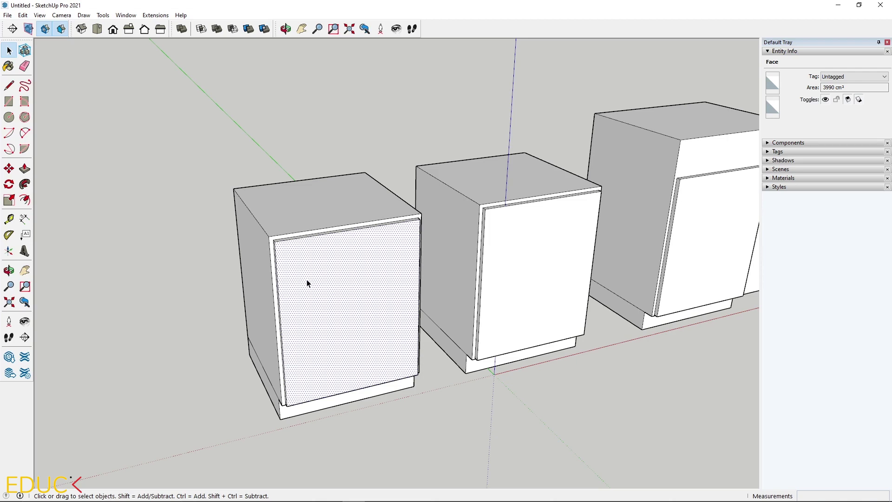
pyautogui.tripleClick(307, 282)
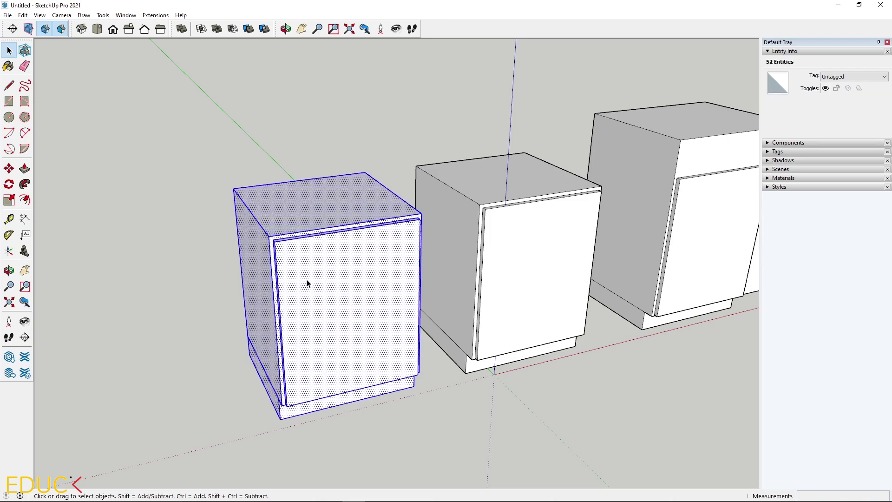
pyautogui.rightClick(306, 283)
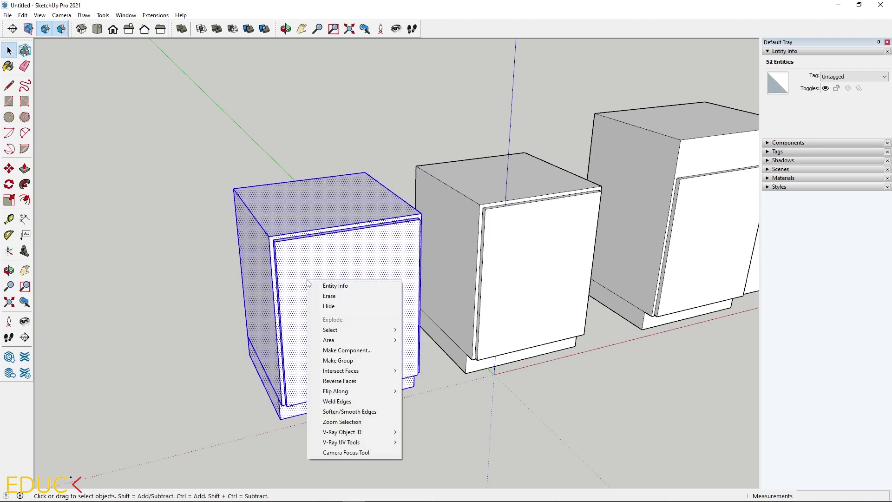
pyautogui.click(356, 351)
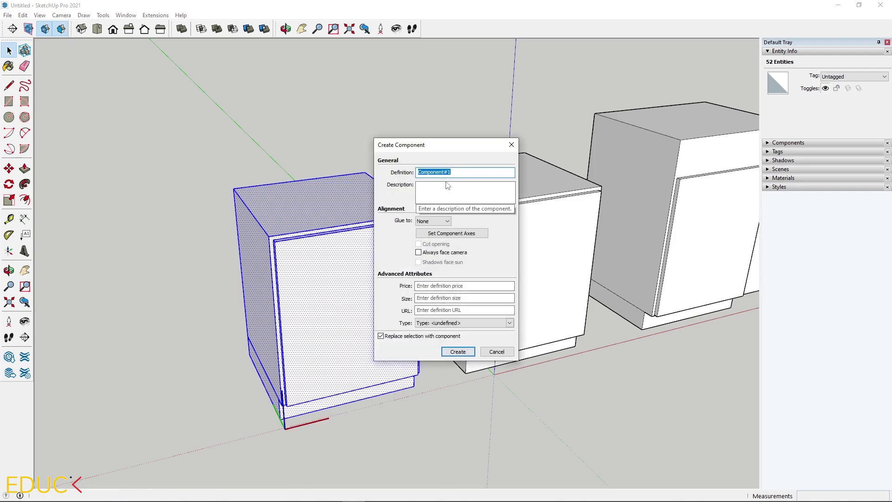
pyautogui.write('cabinet')
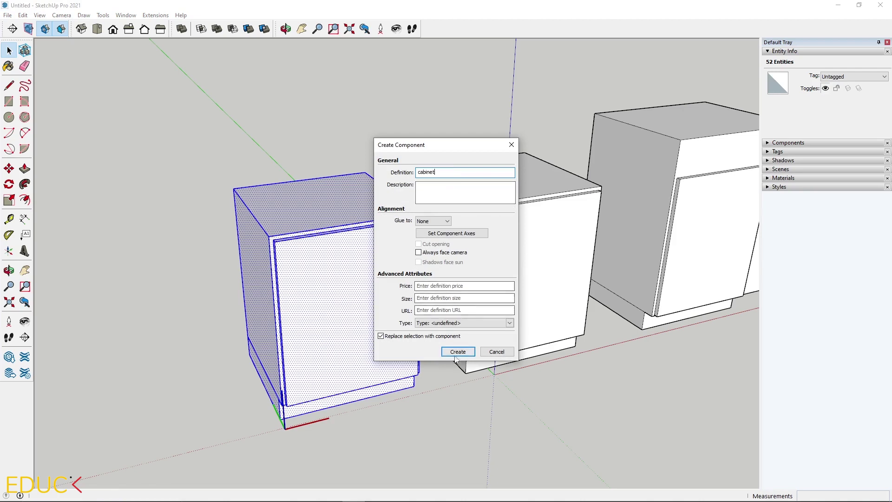
pyautogui.click(457, 352)
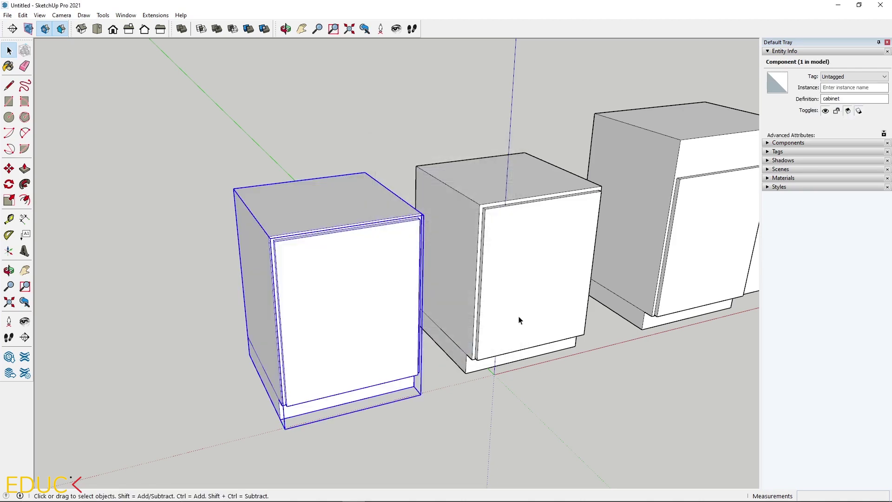
# Copy the cabinet component about 82 cm along the red axis, away from the grouped cabinets.
pyautogui.scroll(-3, 520, 319)
pyautogui.moveTo(508, 317); pyautogui.dragTo(478, 315, button='middle')
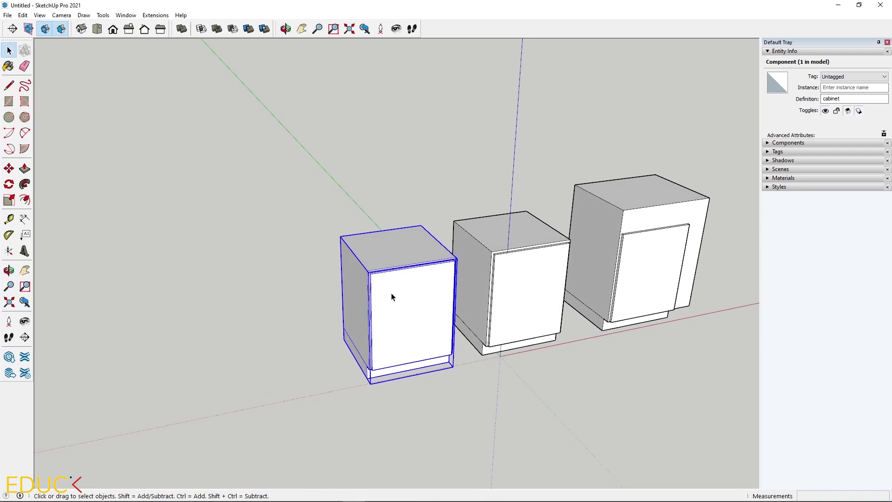
pyautogui.click(9, 168)
pyautogui.click(406, 384)
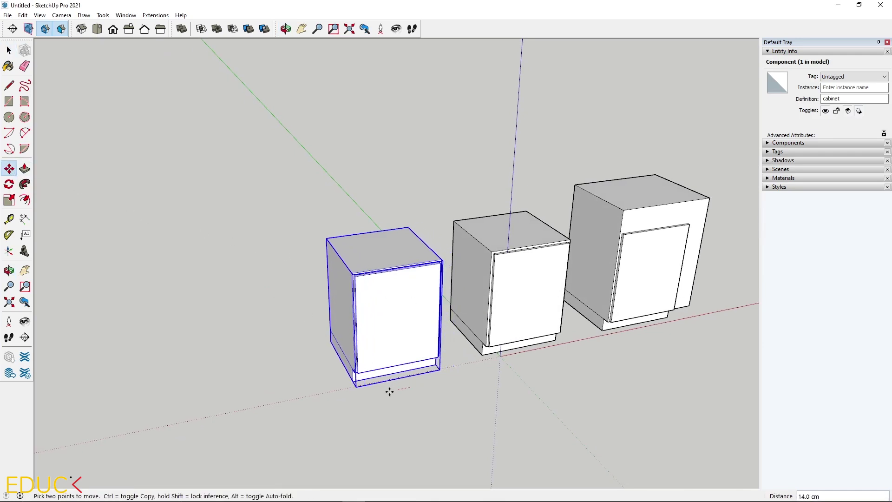
pyautogui.press('ctrl')
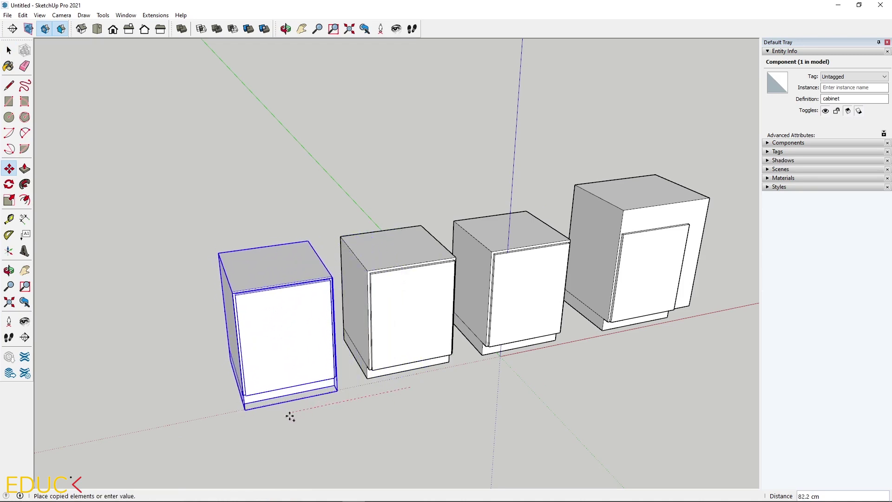
pyautogui.click(270, 403)
pyautogui.scroll(2, 355, 324)
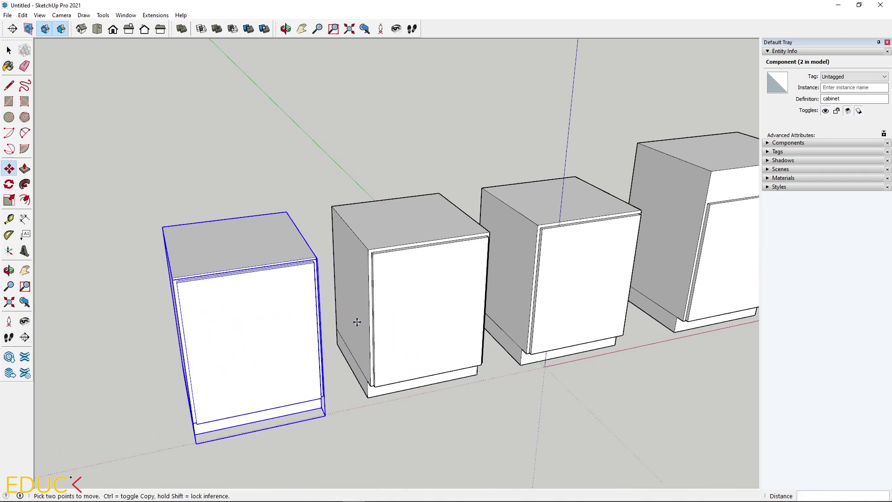
pyautogui.moveTo(355, 324); pyautogui.dragTo(349, 274, button='middle')
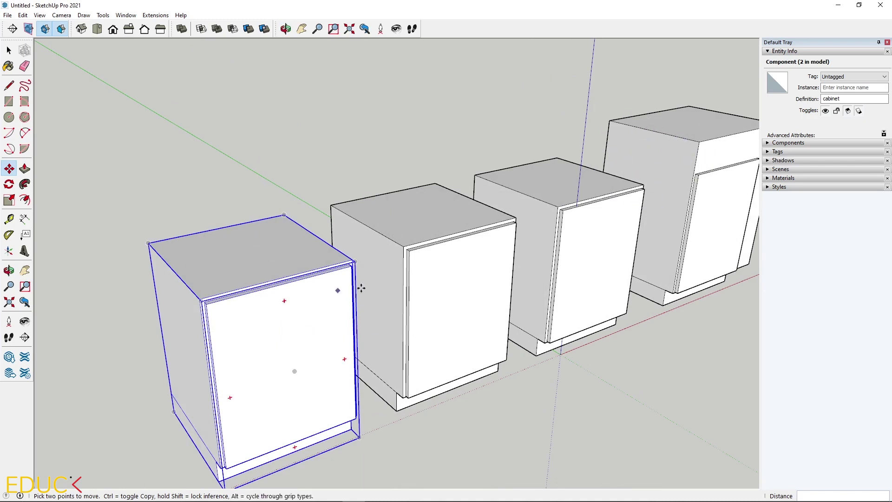
# Open the copied cabinet component and select its top, front and side faces individually to compare both instances.
pyautogui.click(9, 50)
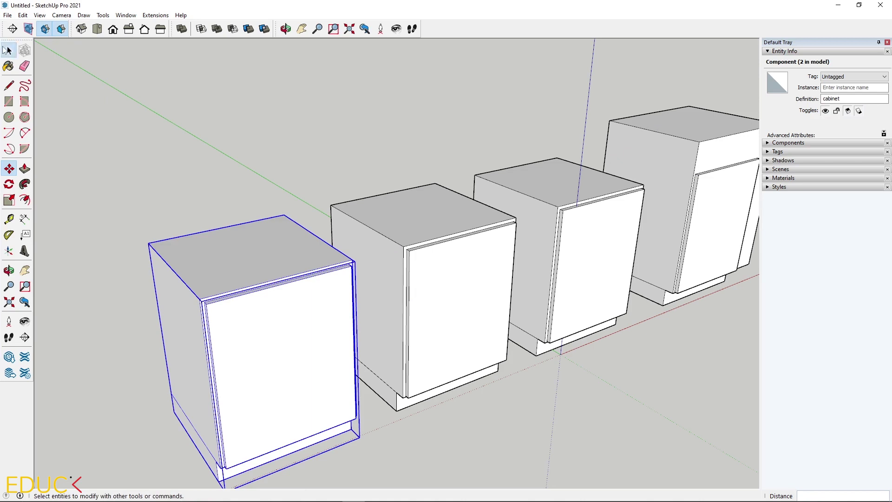
pyautogui.doubleClick(244, 247)
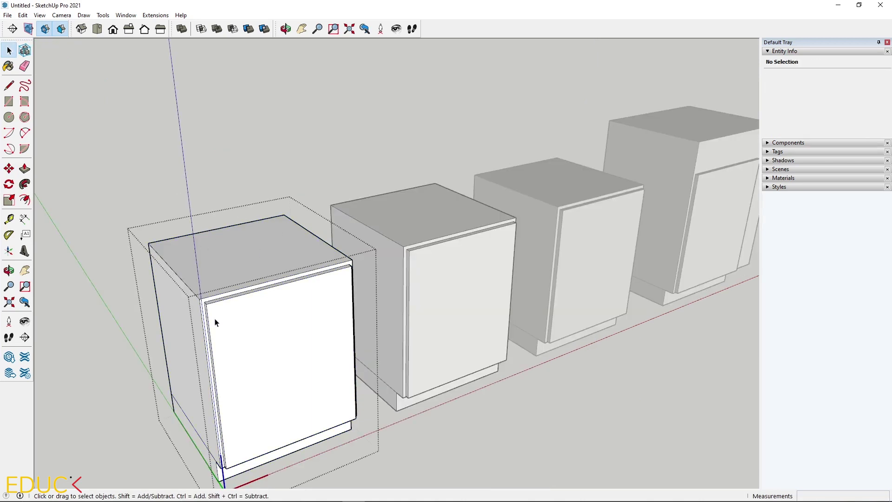
pyautogui.click(225, 263)
pyautogui.click(241, 316)
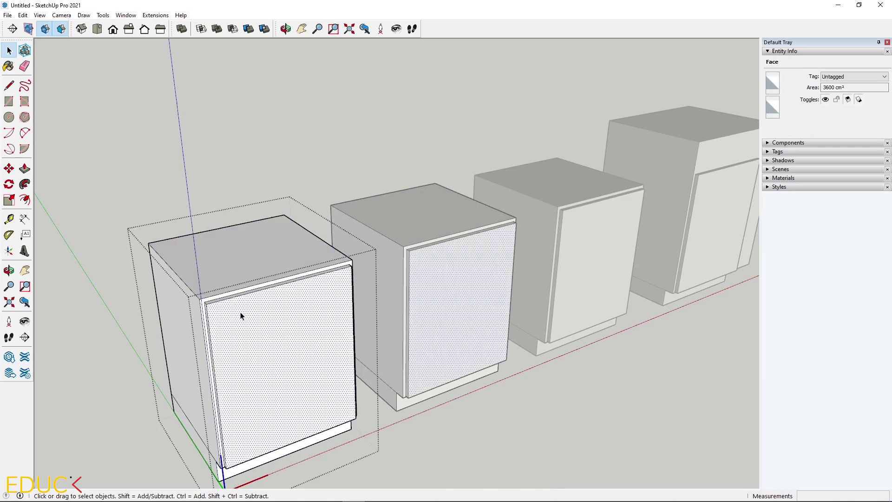
pyautogui.click(198, 298)
pyautogui.click(207, 263)
pyautogui.click(251, 316)
pyautogui.click(219, 270)
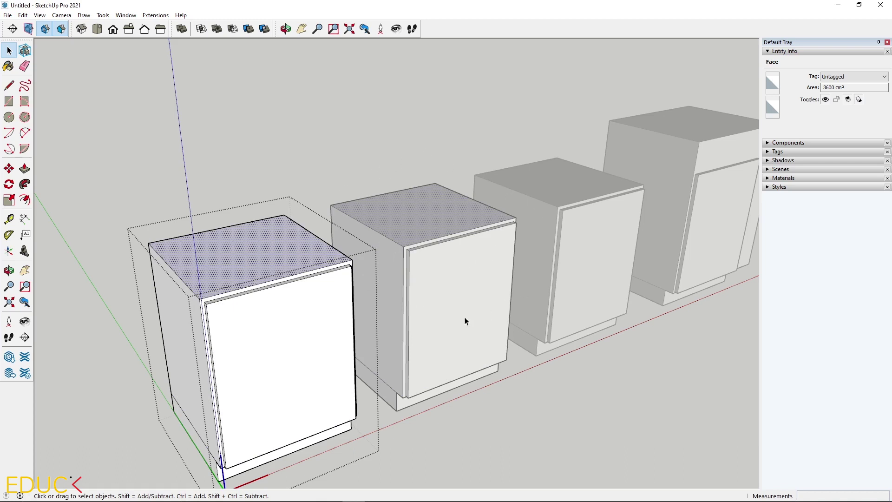
pyautogui.click(195, 342)
# Push/Pull the open cabinet component's top face upward by about 25.1 cm.
pyautogui.click(232, 262)
pyautogui.press('p')
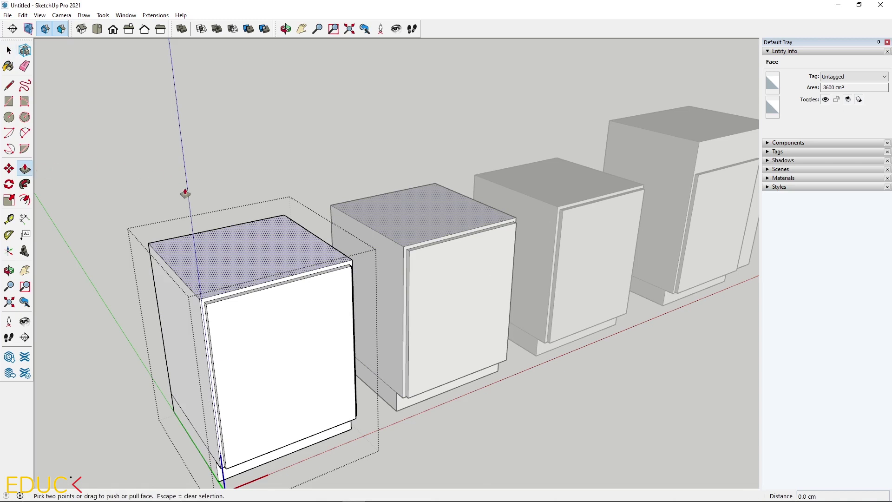
pyautogui.click(219, 259)
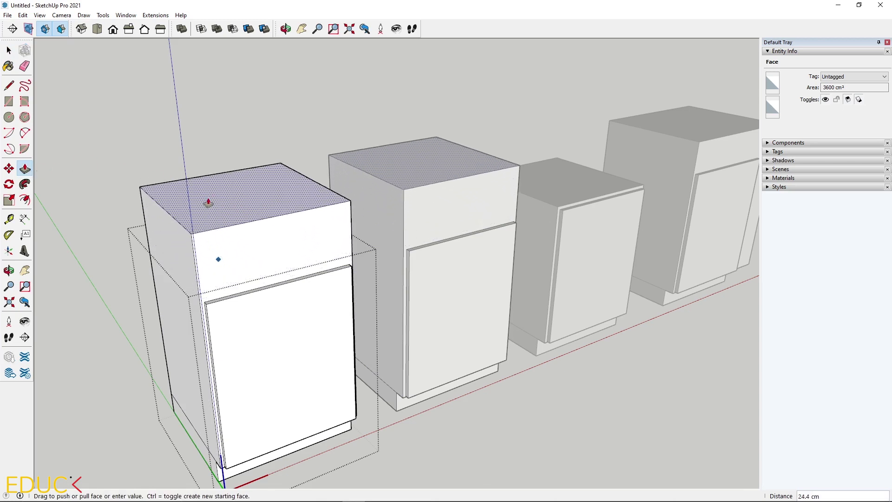
pyautogui.click(206, 201)
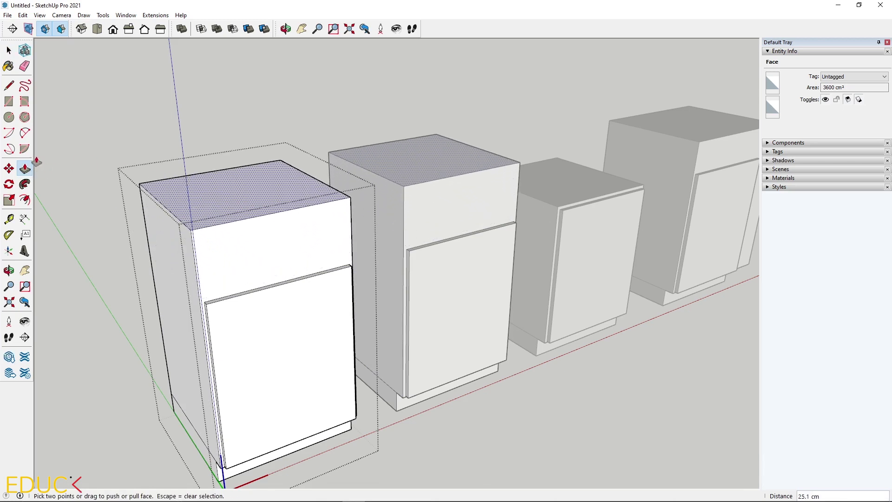
pyautogui.press('Escape')
# Push/Pull the component's outer side face outward by about 7.3 cm, then close the component.
pyautogui.click(176, 249)
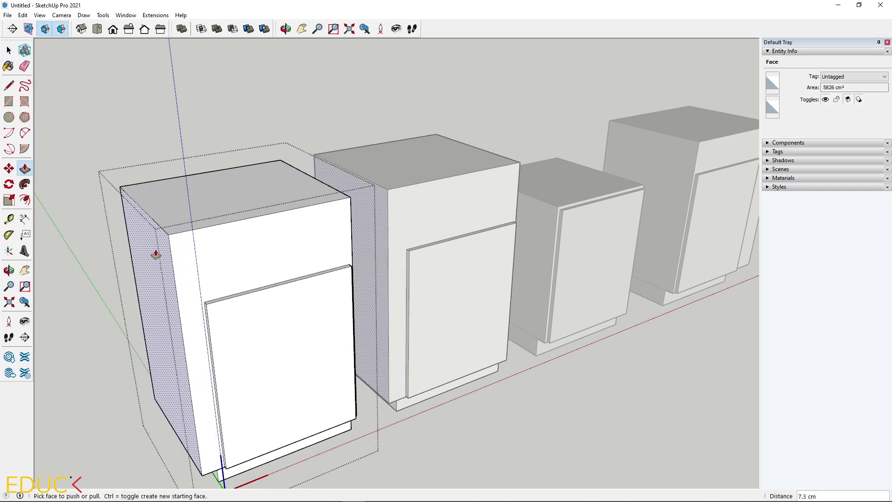
pyautogui.click(156, 255)
pyautogui.press('space')
pyautogui.click(99, 114)
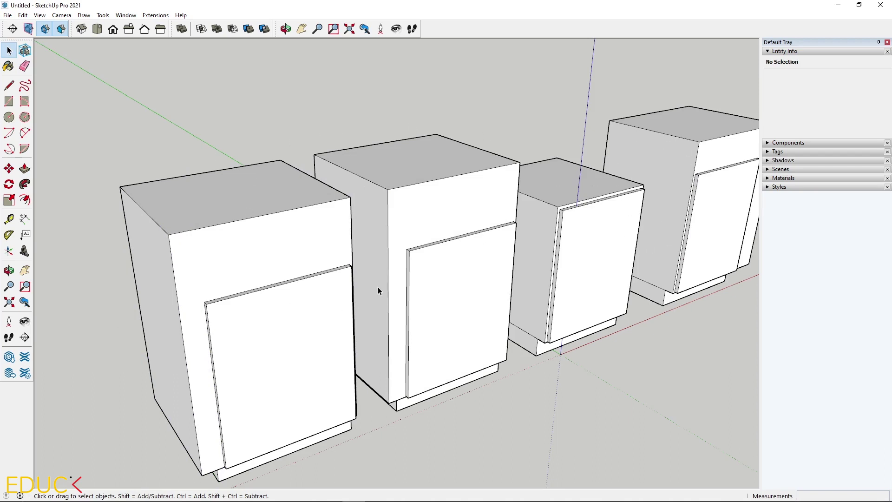
# Select the outermost cabinet component, compare the components with the grouped cabinets from several angles, and clear the selection.
pyautogui.moveTo(384, 258); pyautogui.dragTo(159, 193, button='middle')
pyautogui.click(160, 193)
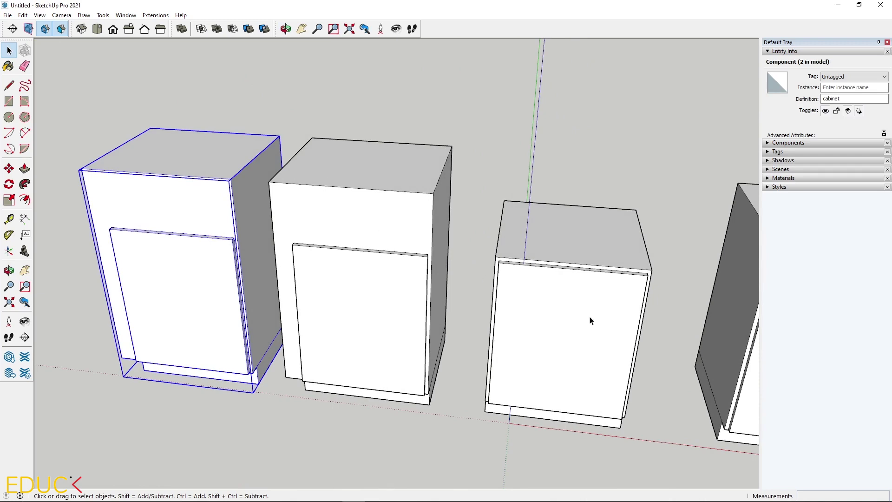
pyautogui.scroll(-2, 587, 322)
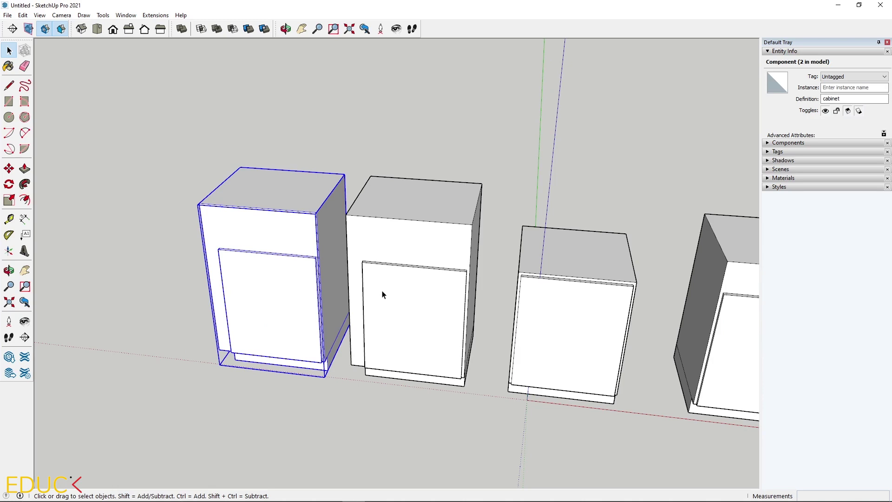
pyautogui.moveTo(382, 294); pyautogui.dragTo(319, 328, button='middle')
pyautogui.click(254, 194)
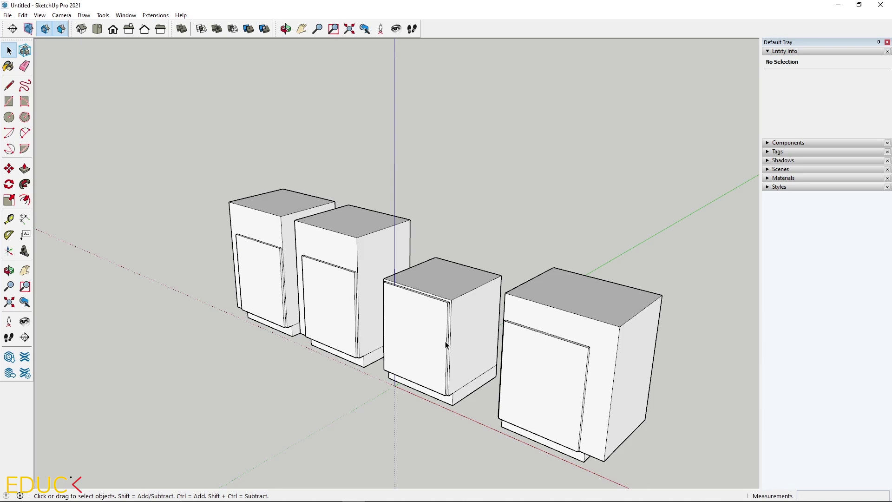
pyautogui.scroll(2, 445, 344)
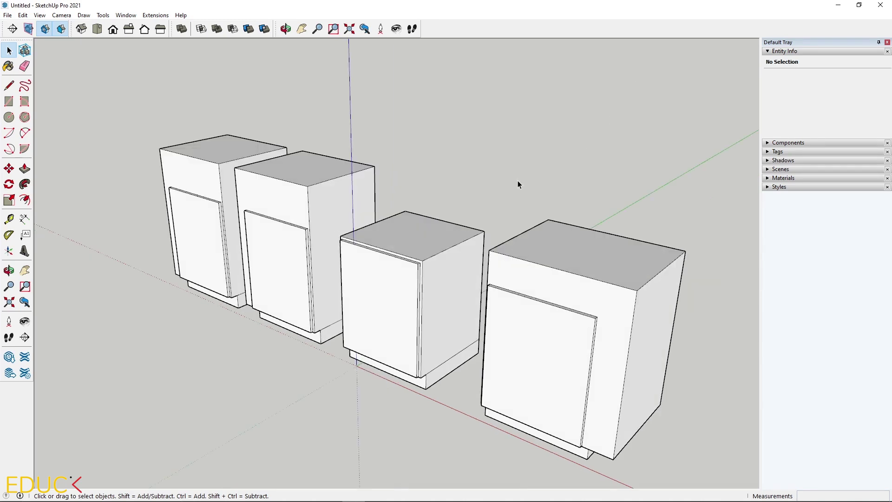
# Select all four cabinets together and delete them from the model.
pyautogui.scroll(-3, 517, 180)
pyautogui.scroll(-2, 324, 335)
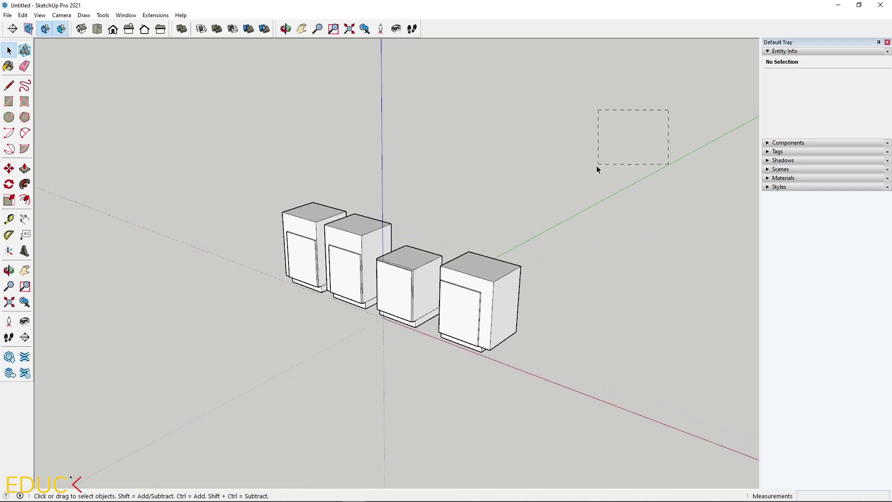
pyautogui.moveTo(597, 167); pyautogui.dragTo(224, 364)
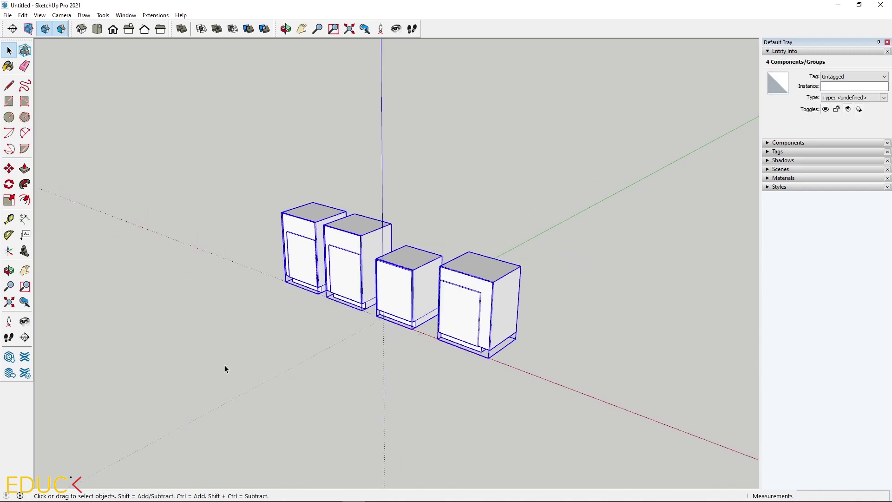
pyautogui.press('Delete')
pyautogui.moveTo(224, 364); pyautogui.dragTo(435, 333, button='middle')
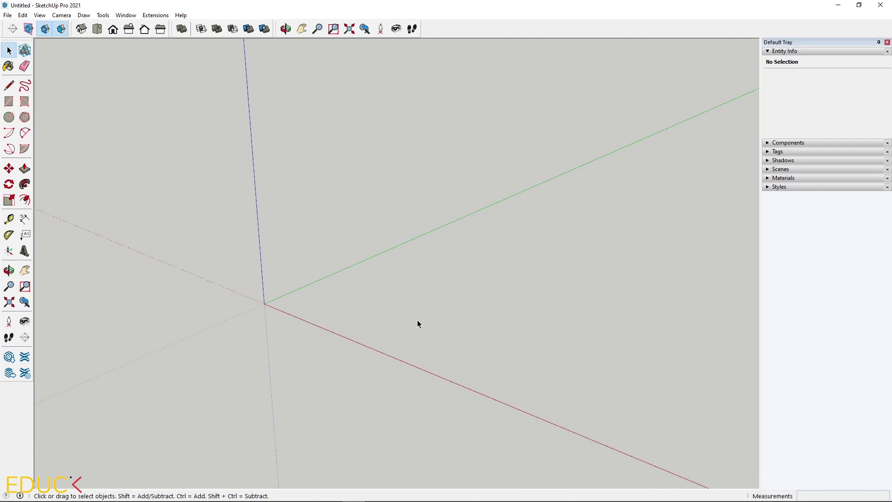
# Draw a 600 by 800 cm rectangle on the ground plane, starting at the origin.
pyautogui.click(9, 101)
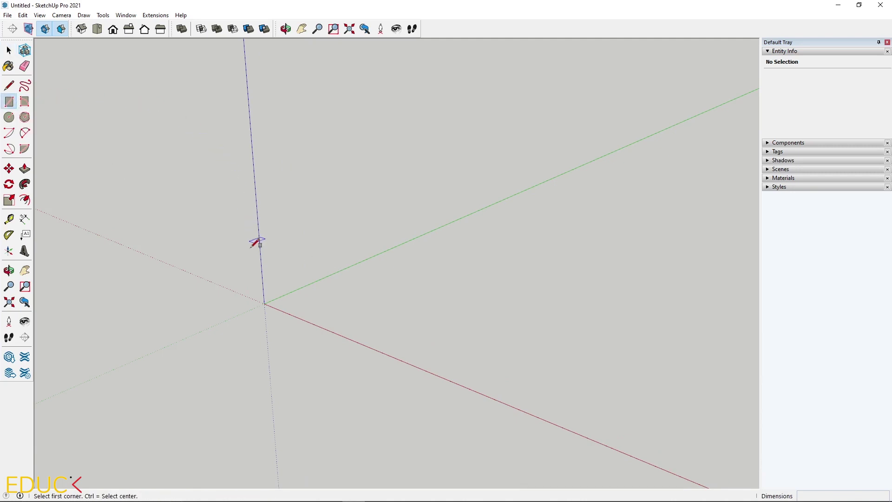
pyautogui.click(264, 304)
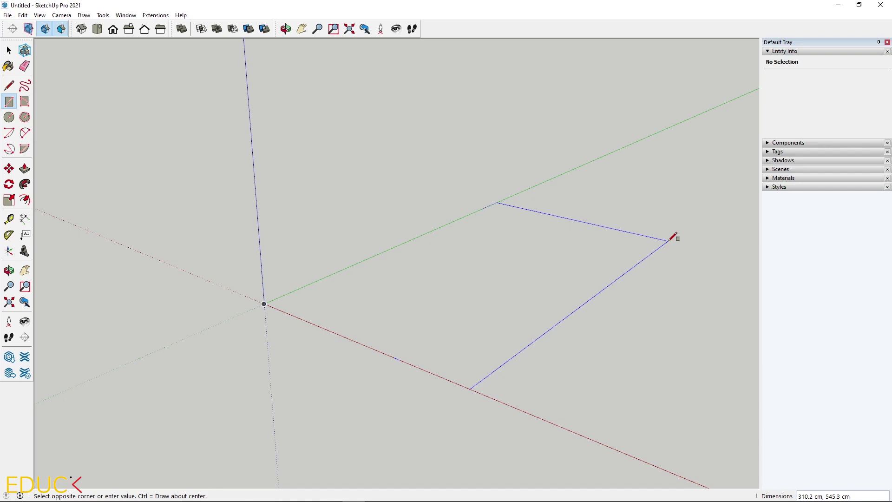
pyautogui.write('600,800')
pyautogui.press('Return')
pyautogui.scroll(-3, 113, 175)
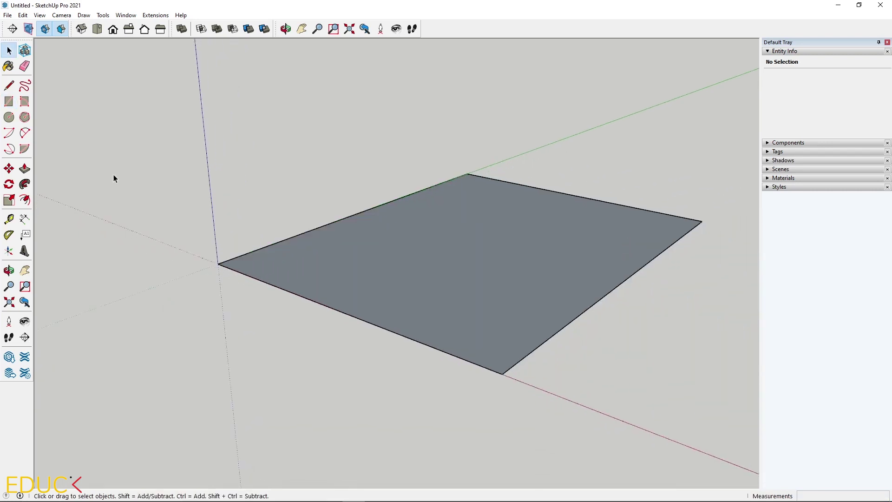
# Offset the rectangle's outline 30 cm inward.
pyautogui.moveTo(411, 224); pyautogui.dragTo(267, 263, button='middle')
pyautogui.scroll(-1, 353, 254)
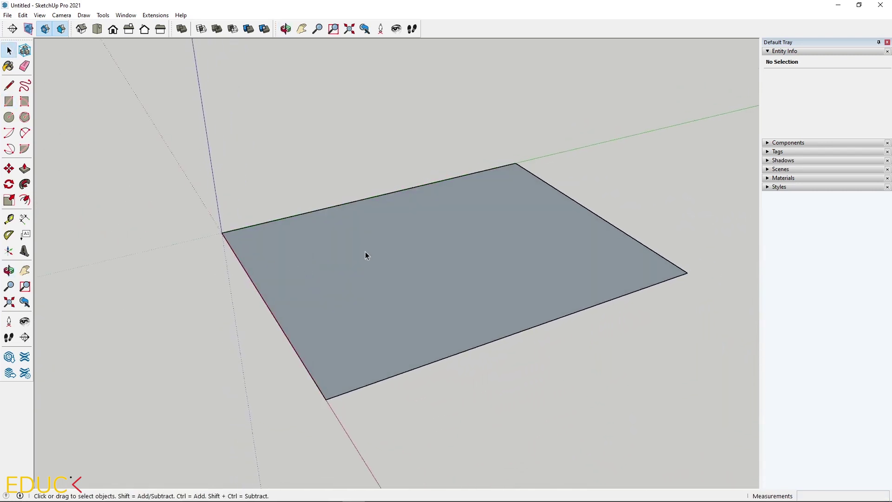
pyautogui.moveTo(365, 252); pyautogui.dragTo(439, 247, button='middle')
pyautogui.scroll(2, 469, 192)
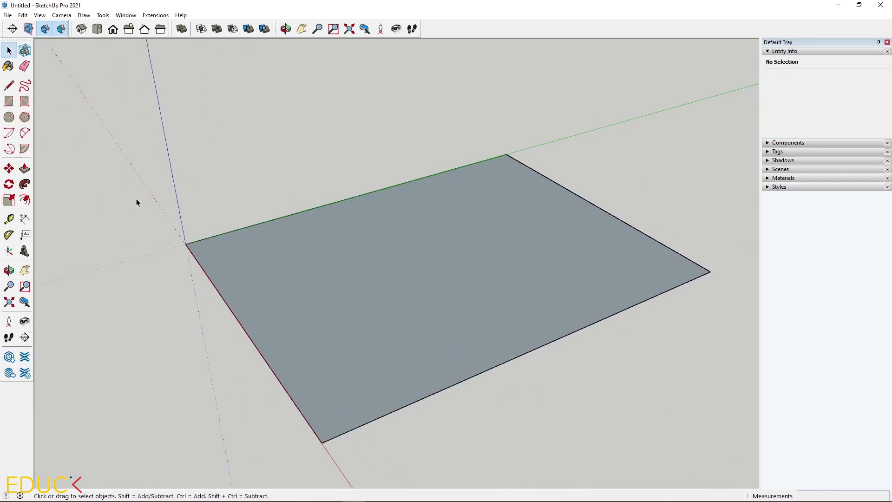
pyautogui.click(25, 200)
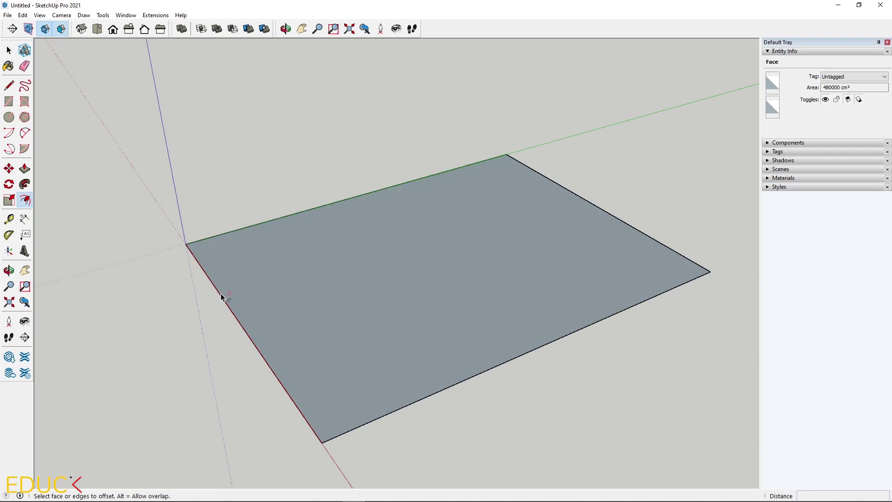
pyautogui.click(229, 306)
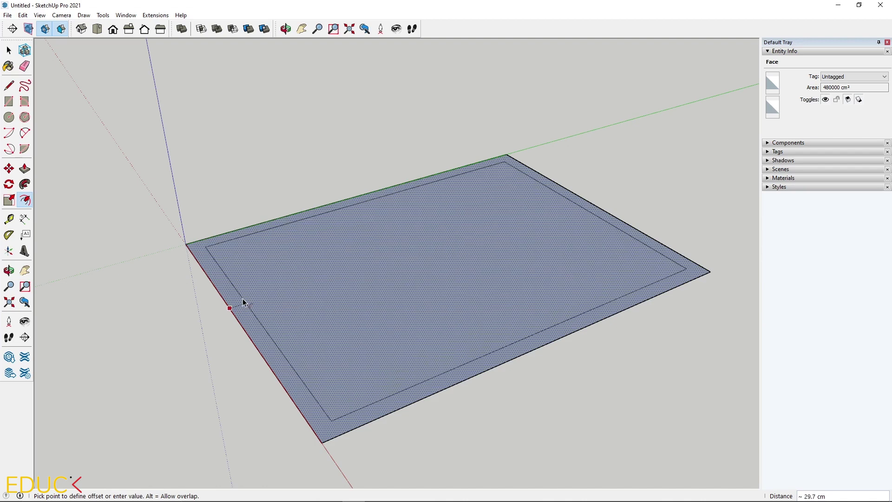
pyautogui.write('30')
pyautogui.press('Return')
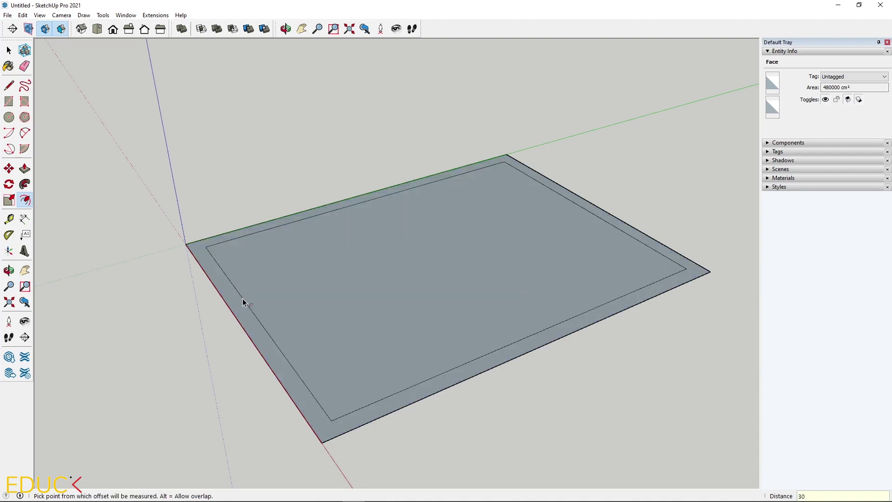
# Delete the inner face of the offset rectangle, keeping only the 30 cm wall outline.
pyautogui.press('space')
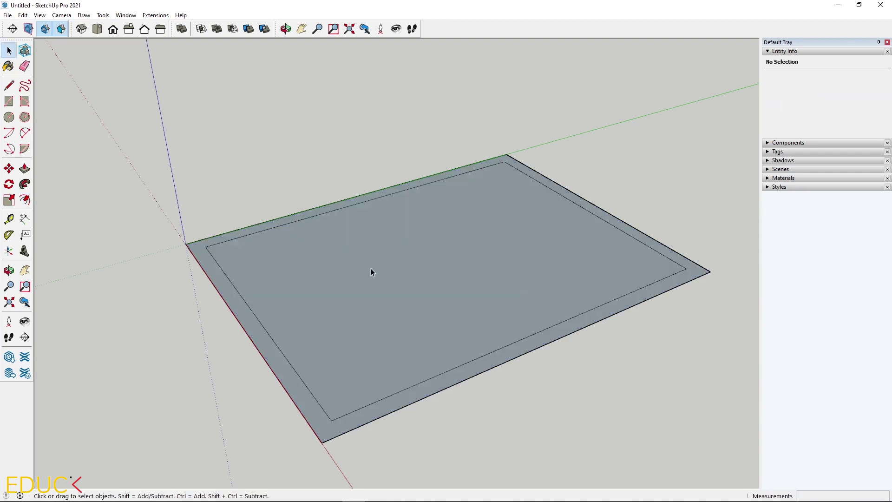
pyautogui.click(371, 271)
pyautogui.click(243, 311)
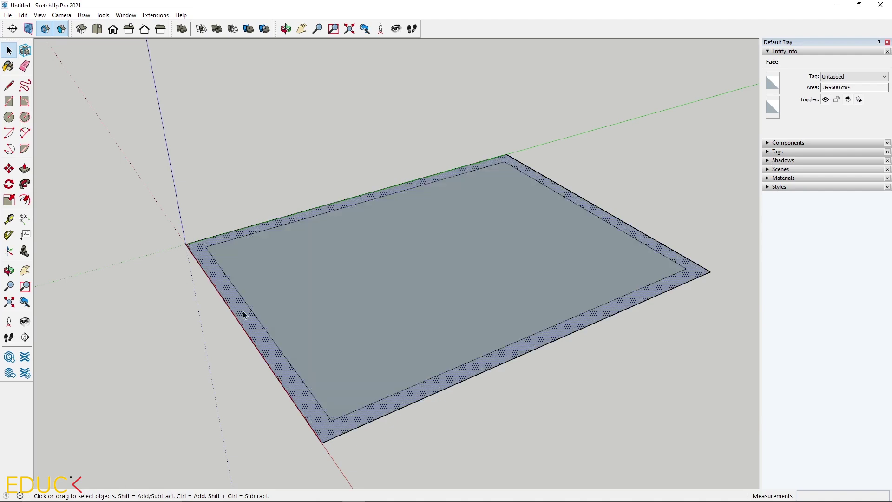
pyautogui.click(393, 263)
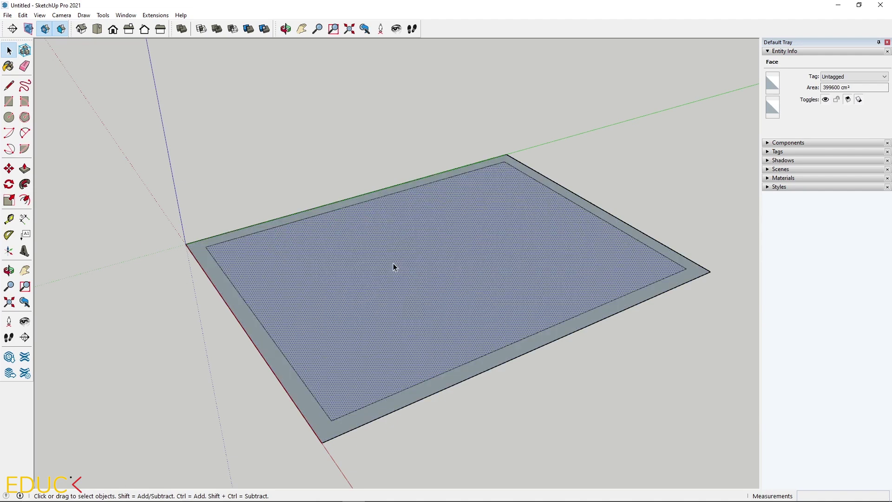
pyautogui.press('Delete')
pyautogui.moveTo(393, 263); pyautogui.dragTo(297, 318, button='middle')
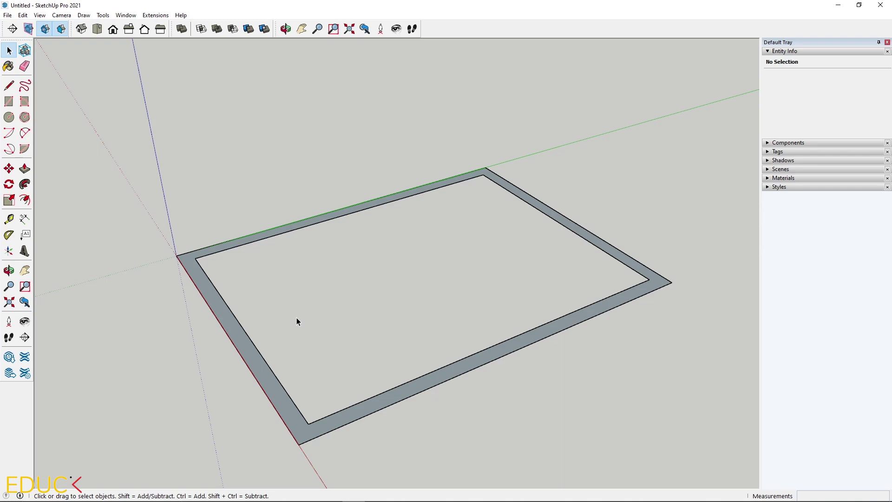
# Push/Pull the wall outline face up 280 cm to raise the room's walls.
pyautogui.click(25, 168)
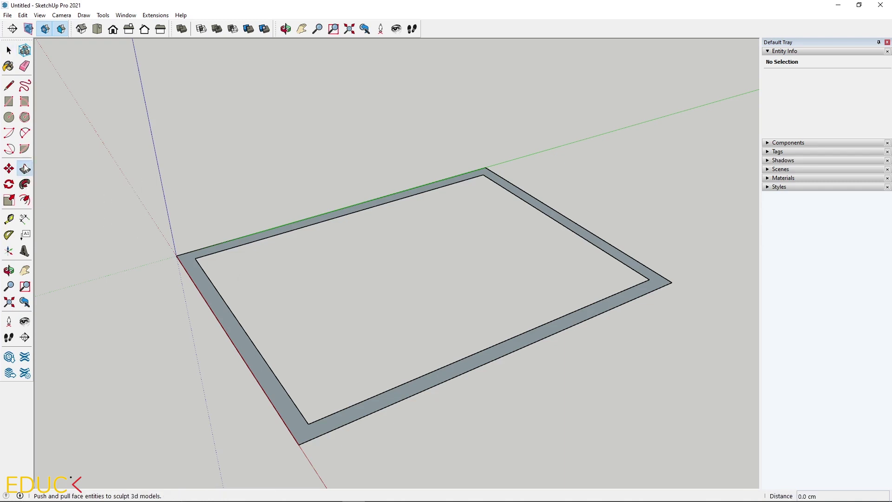
pyautogui.click(196, 273)
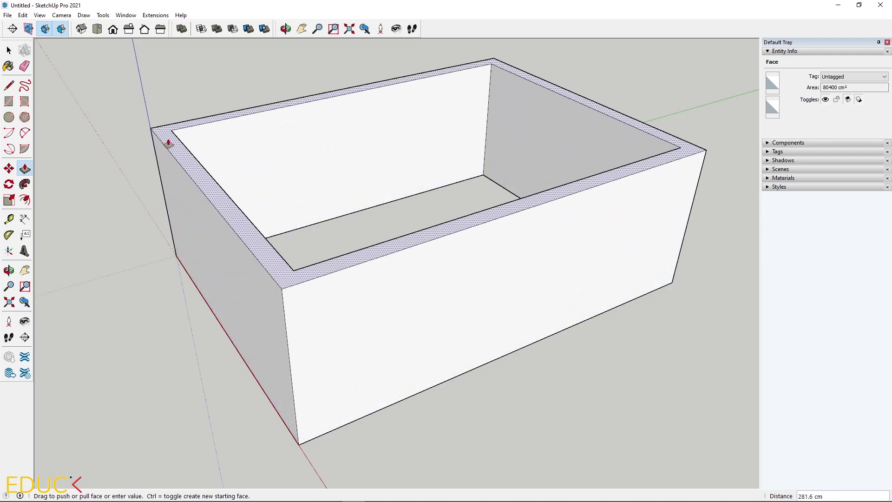
pyautogui.write('280')
pyautogui.press('Return')
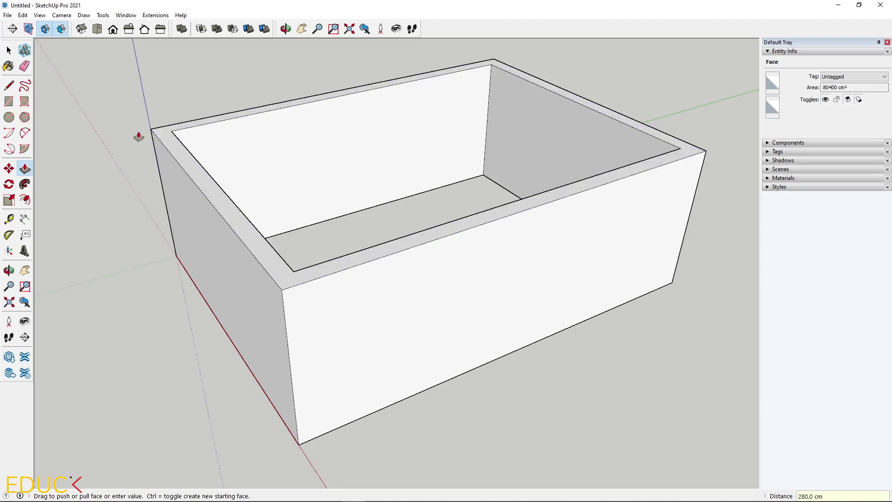
pyautogui.press('space')
# Place a vertical guide on the outer face of the long wall opposite the origin side, 100 cm from its corner edge.
pyautogui.moveTo(113, 267); pyautogui.dragTo(511, 266, button='middle')
pyautogui.moveTo(593, 259); pyautogui.dragTo(83, 260)
pyautogui.press('space')
pyautogui.moveTo(533, 251); pyautogui.dragTo(343, 260, button='middle')
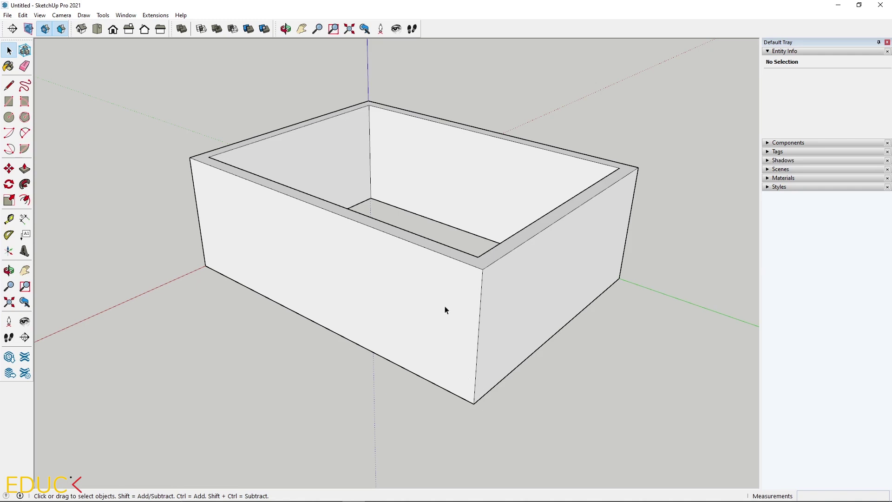
pyautogui.scroll(2, 445, 310)
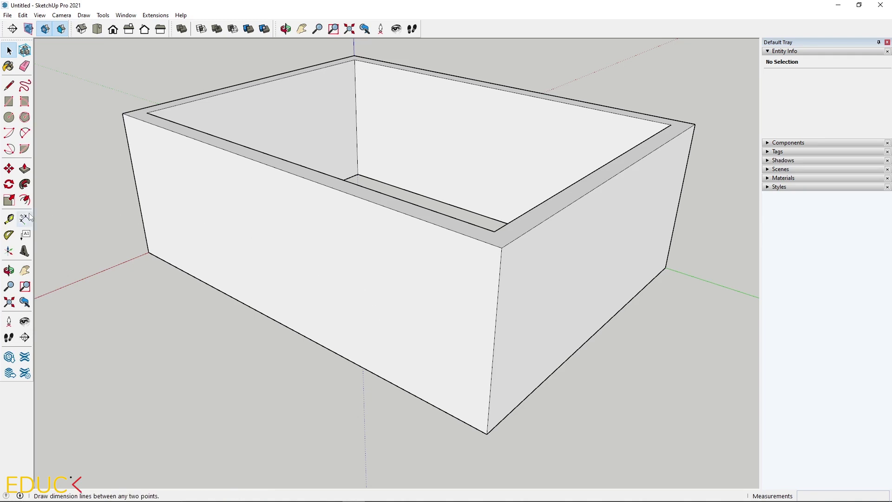
pyautogui.click(9, 220)
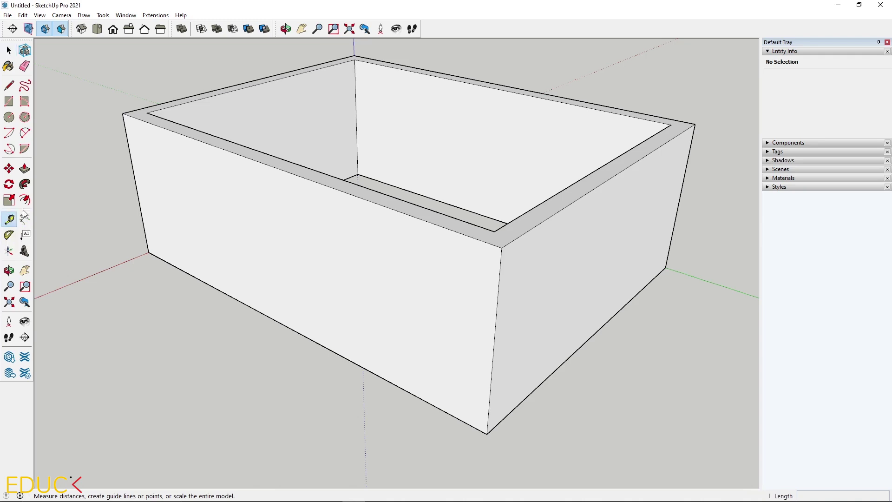
pyautogui.click(500, 279)
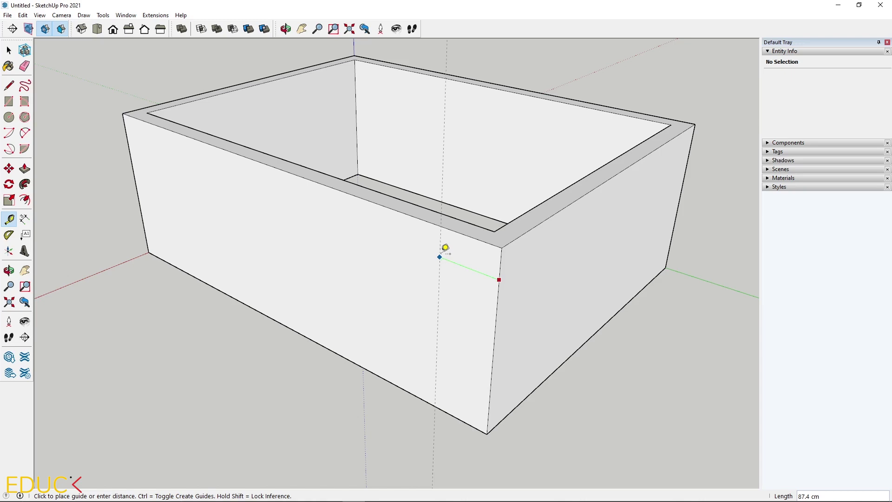
pyautogui.write('100')
pyautogui.press('Return')
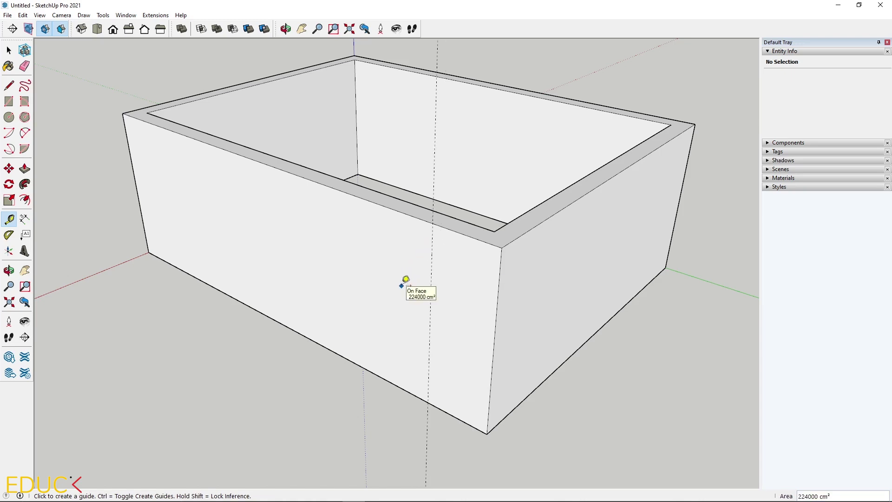
# Add a horizontal guide 90 cm above the bottom edge of the same long wall.
pyautogui.click(380, 377)
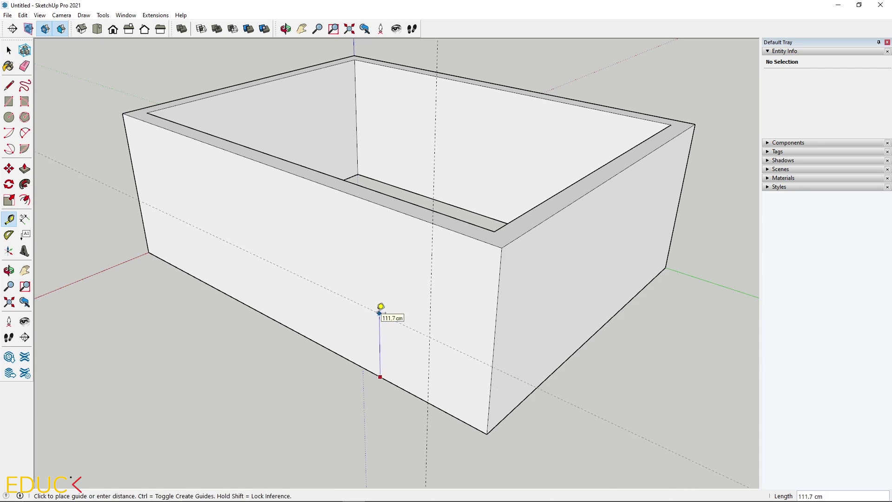
pyautogui.write('90')
pyautogui.press('Return')
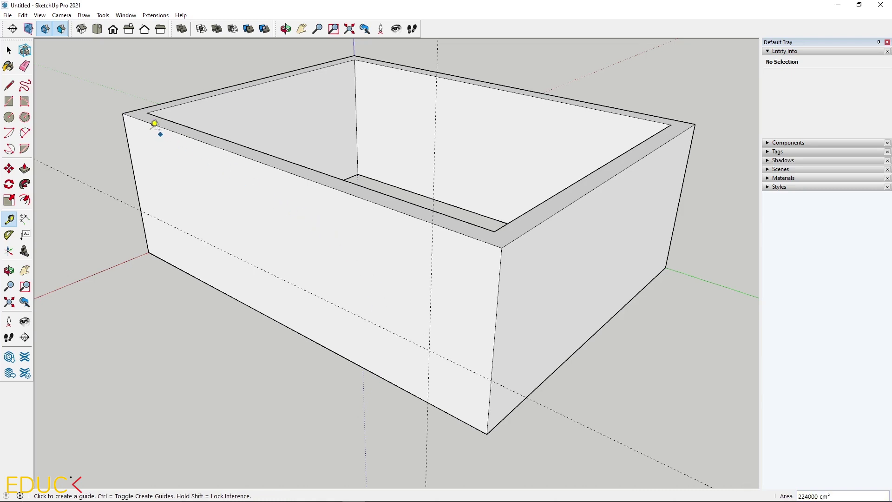
# Draw a 100 by 100 cm window rectangle on the long wall, starting at the intersection of the two guides.
pyautogui.click(9, 102)
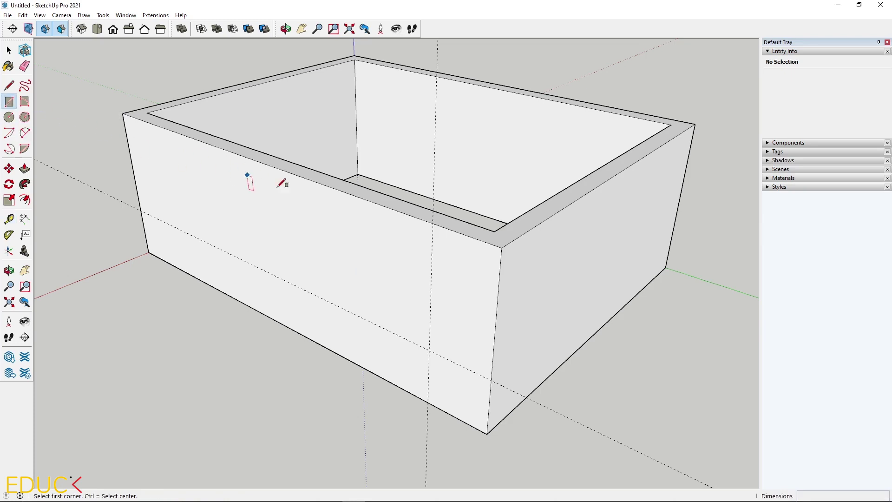
pyautogui.click(429, 350)
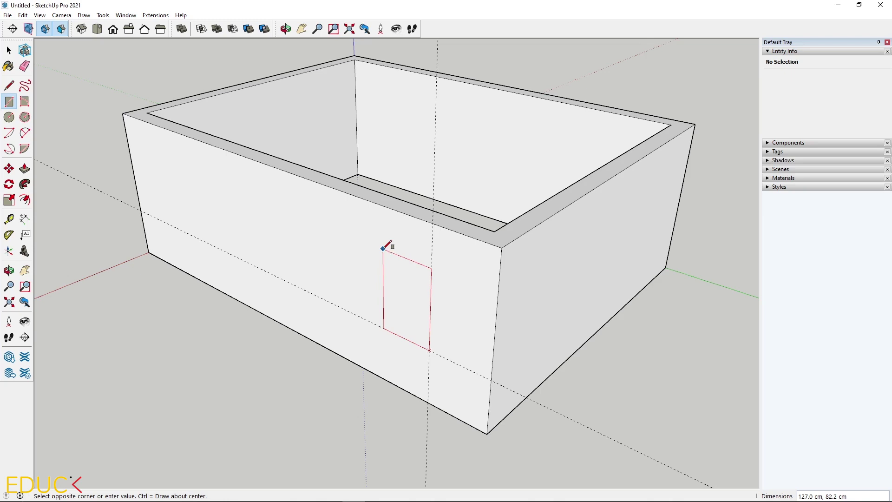
pyautogui.write('100,100')
pyautogui.press('Return')
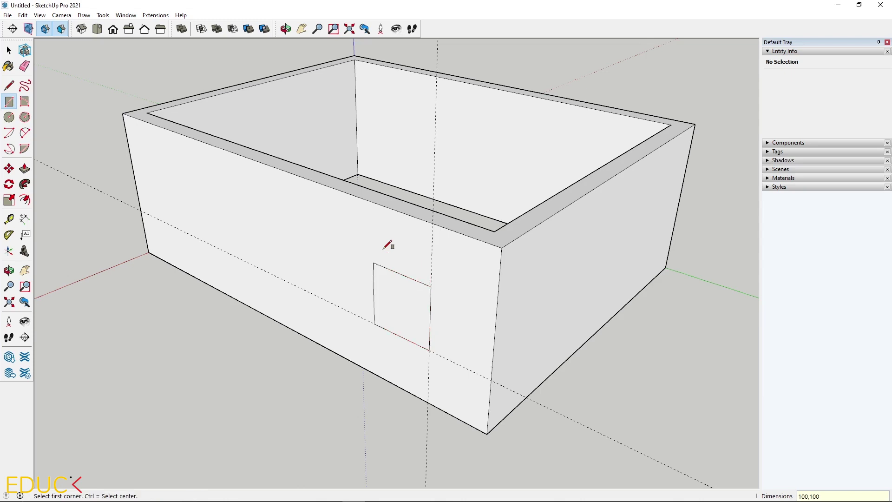
pyautogui.scroll(5, 388, 279)
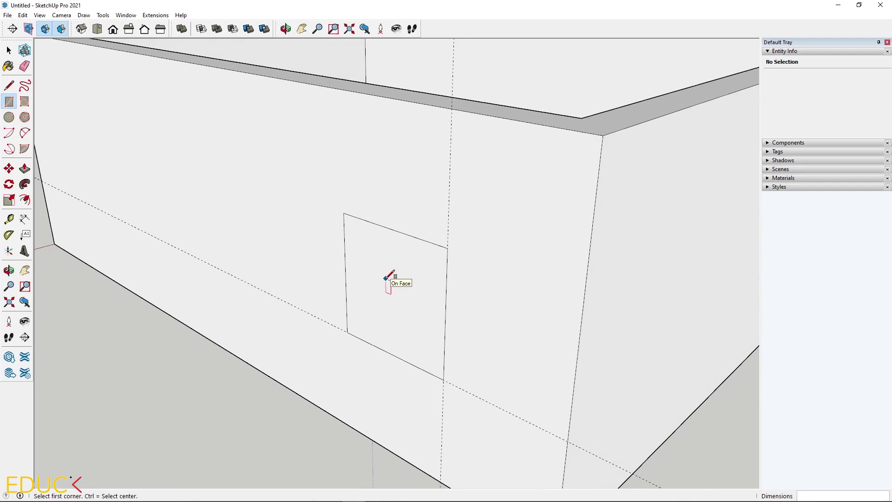
# Select the surrounding wall face and the window square in turn to compare them as separate faces.
pyautogui.click(8, 51)
pyautogui.click(272, 218)
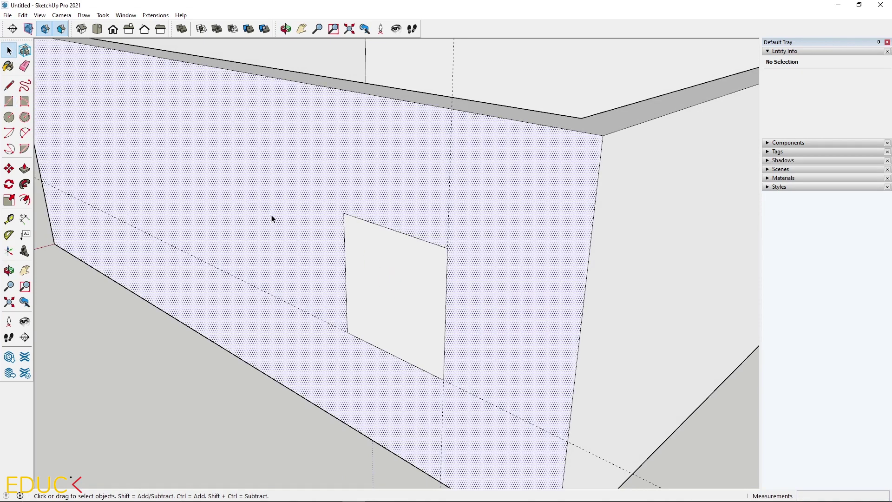
pyautogui.click(400, 269)
pyautogui.click(358, 188)
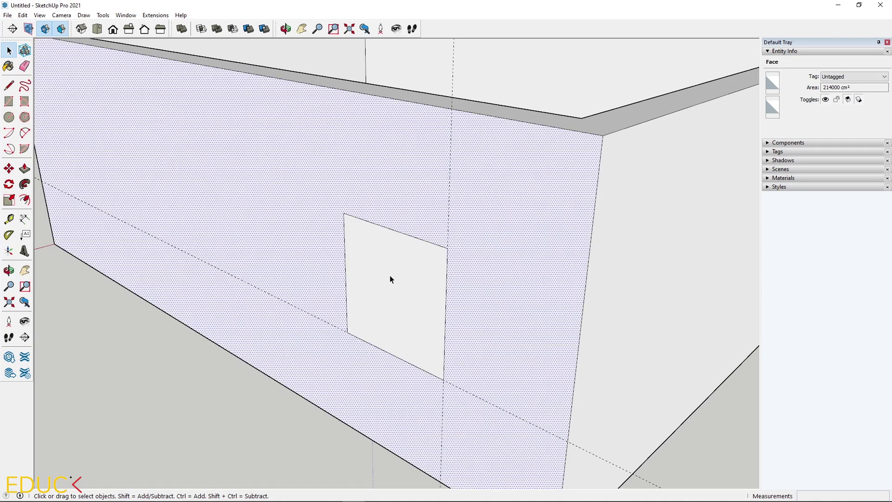
pyautogui.click(390, 279)
pyautogui.click(347, 192)
pyautogui.click(386, 268)
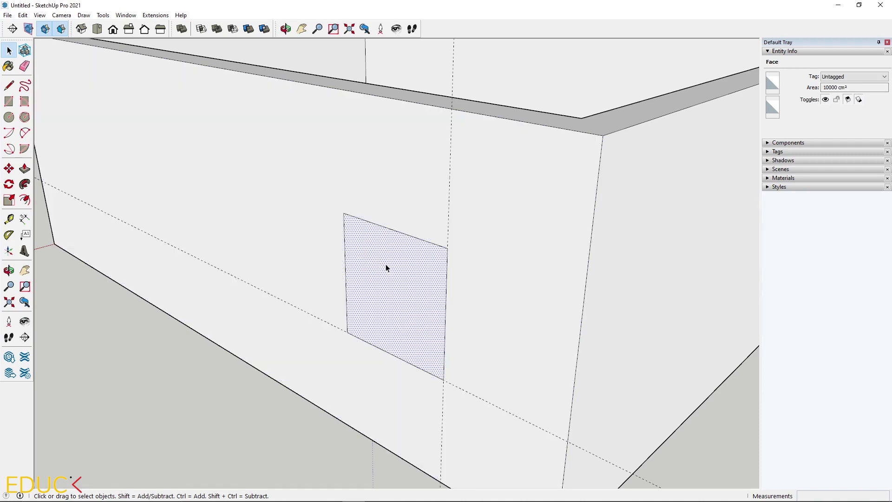
# Push the square face 30 cm through the wall to cut the window opening.
pyautogui.click(24, 168)
pyautogui.click(369, 294)
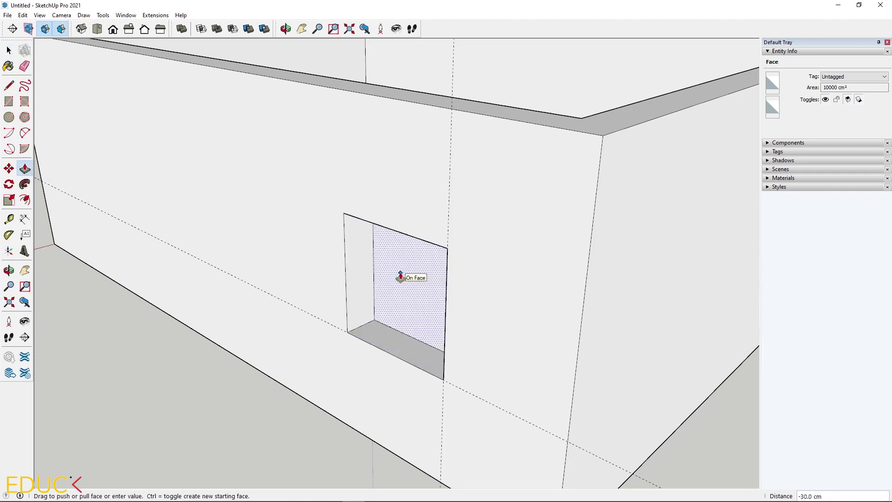
pyautogui.moveTo(404, 275); pyautogui.dragTo(427, 155, button='middle')
pyautogui.click(441, 120)
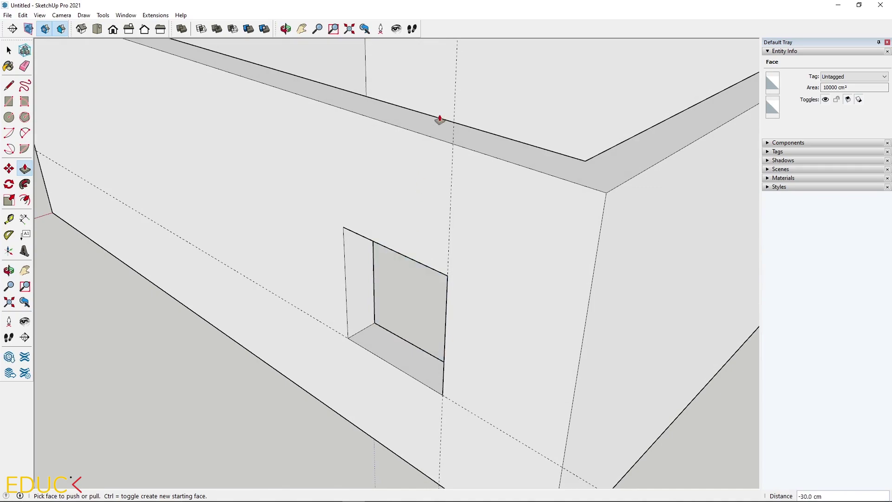
pyautogui.moveTo(440, 291); pyautogui.dragTo(462, 265, button='middle')
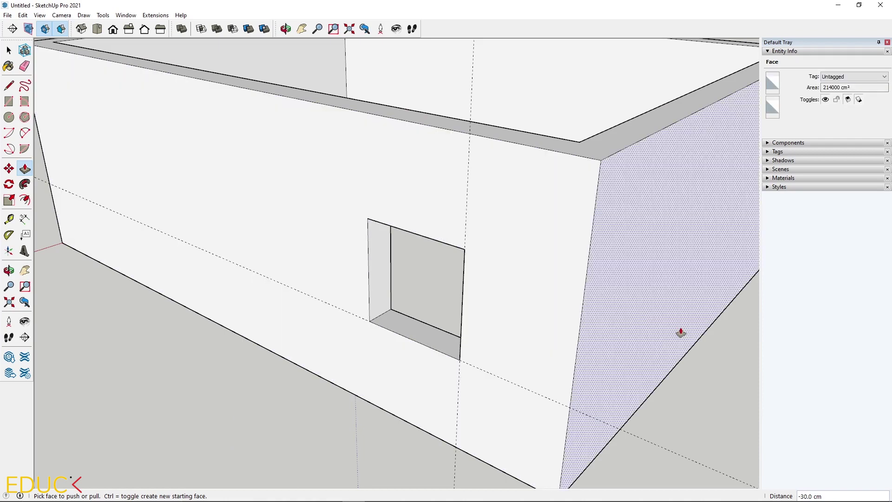
# Draw a second window rectangle about 151 cm wide and 107 cm high on the horizontal guide, near the long wall's other end.
pyautogui.scroll(-5, 335, 239)
pyautogui.moveTo(335, 239); pyautogui.dragTo(292, 313, button='middle')
pyautogui.scroll(5, 255, 299)
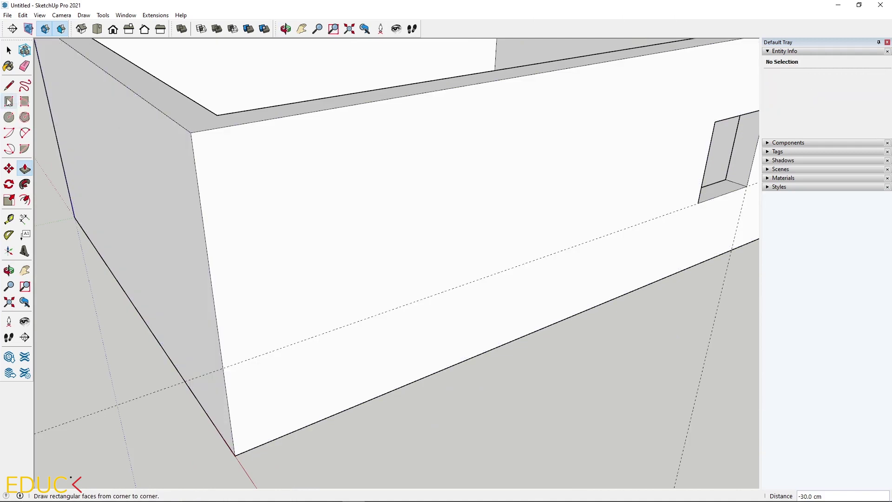
pyautogui.click(8, 101)
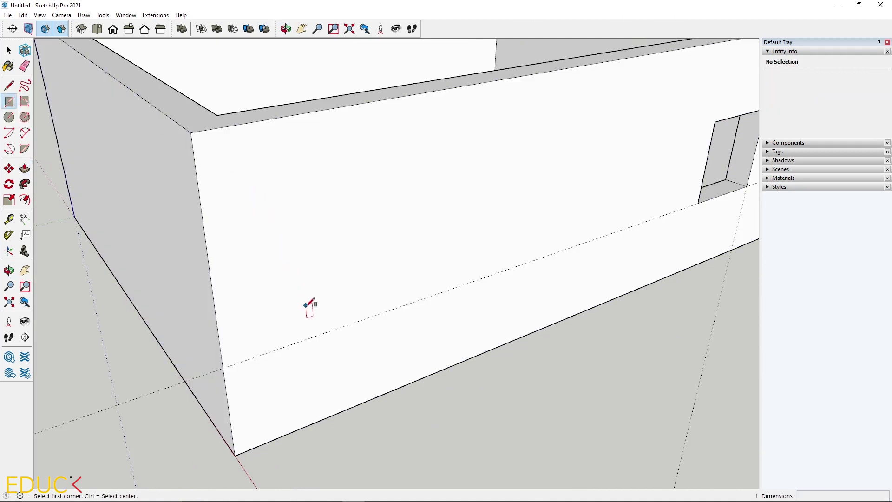
pyautogui.click(332, 331)
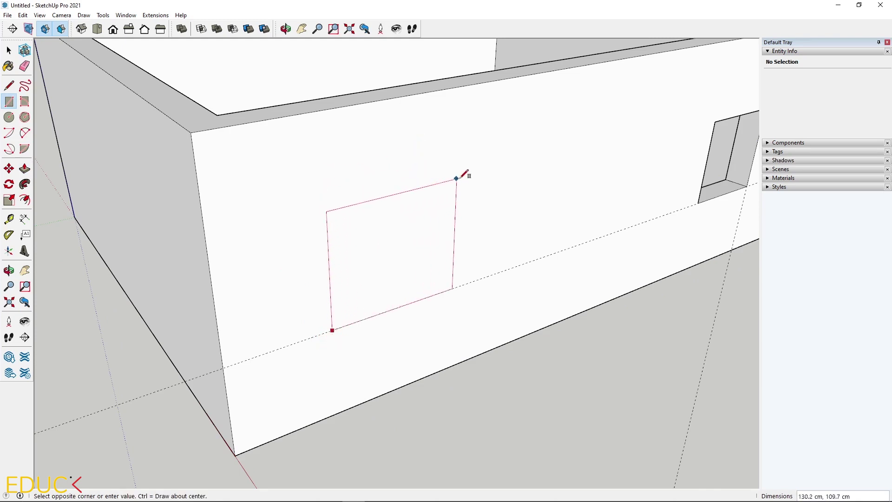
pyautogui.click(474, 177)
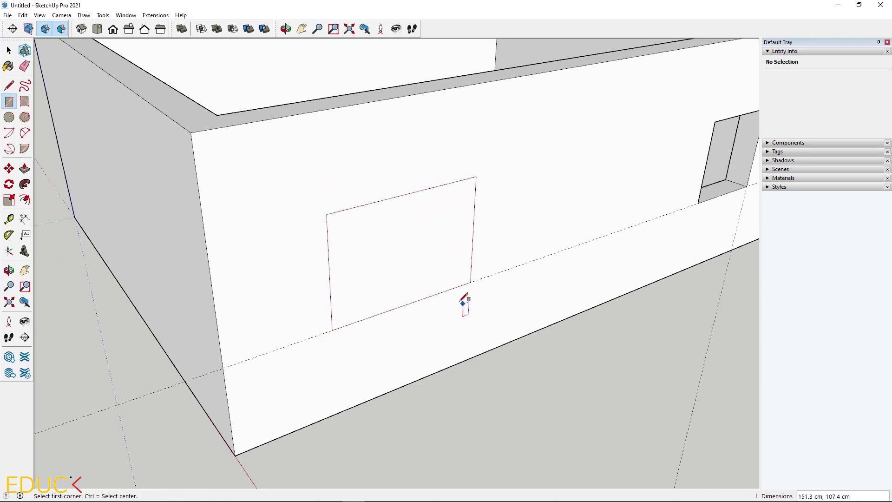
# Push the second window rectangle 30 cm through the wall to cut its opening.
pyautogui.click(25, 169)
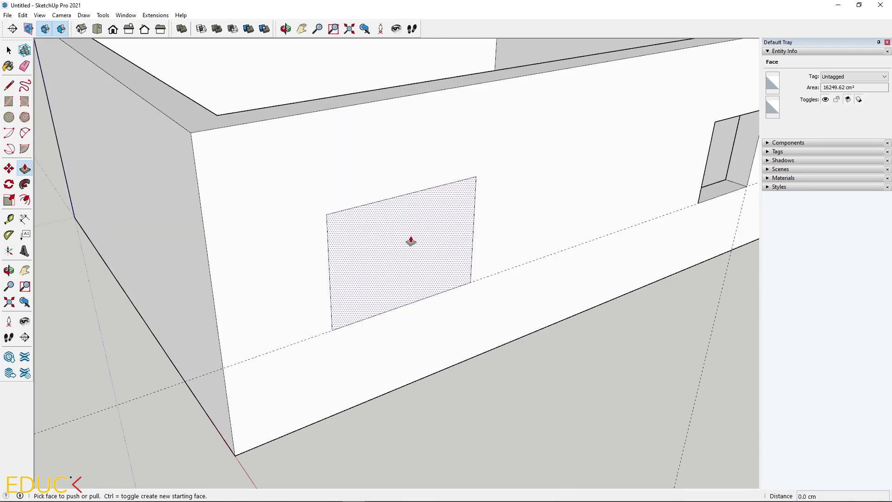
pyautogui.click(410, 242)
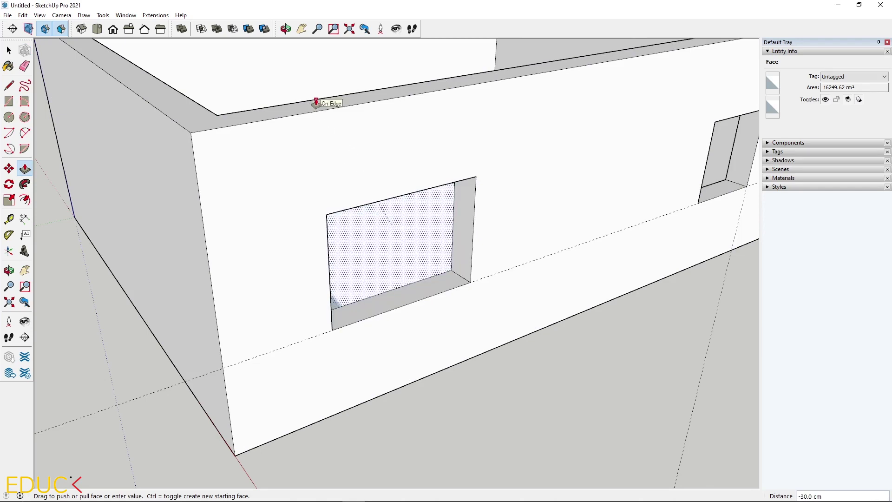
pyautogui.click(316, 102)
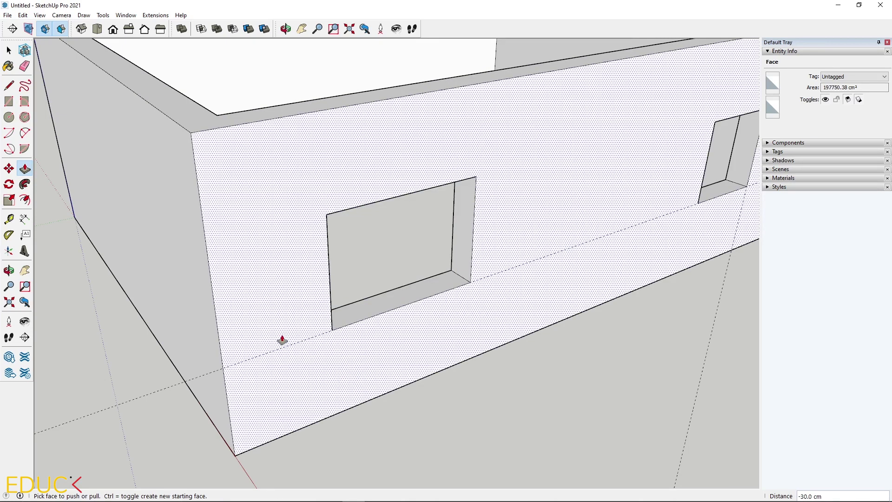
# Draw a 100 by 210 cm door rectangle standing on the base edge of the short outer wall.
pyautogui.scroll(-5, 281, 340)
pyautogui.moveTo(282, 341); pyautogui.dragTo(322, 271, button='middle')
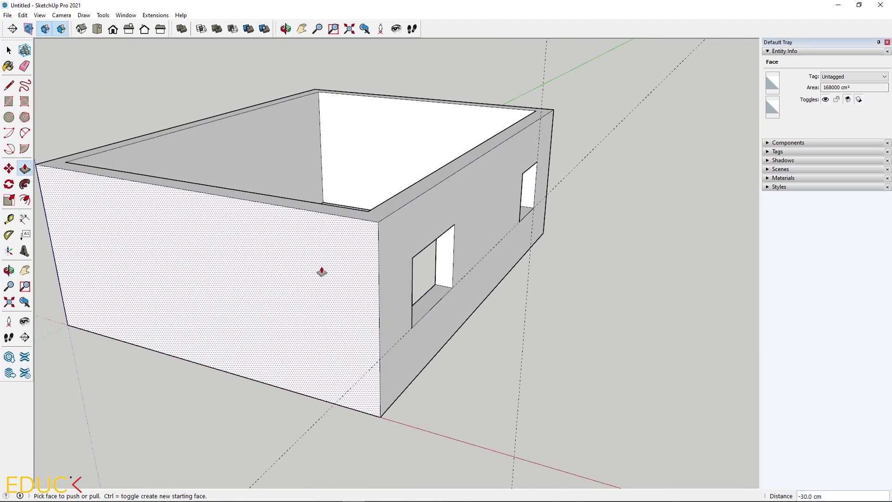
pyautogui.click(9, 102)
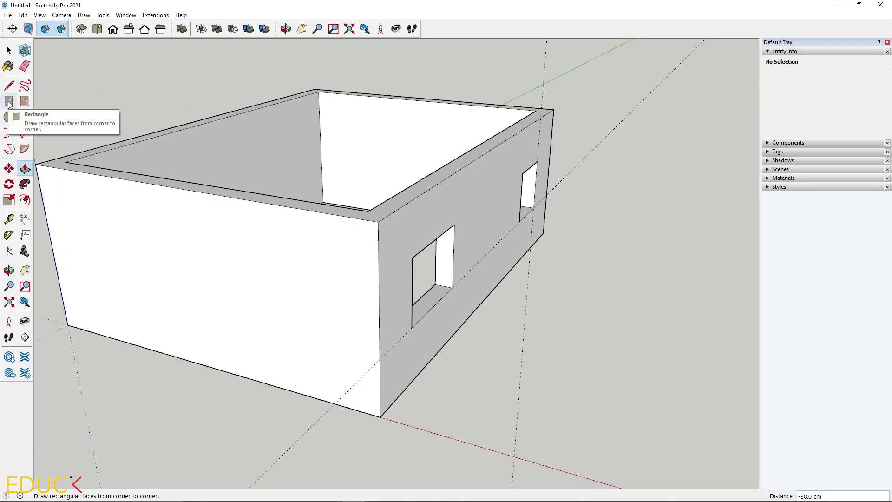
pyautogui.scroll(5, 83, 319)
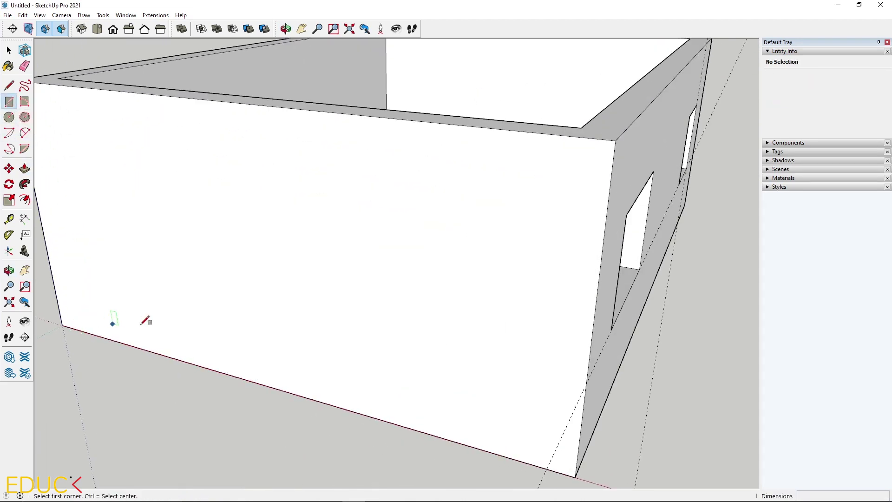
pyautogui.click(209, 369)
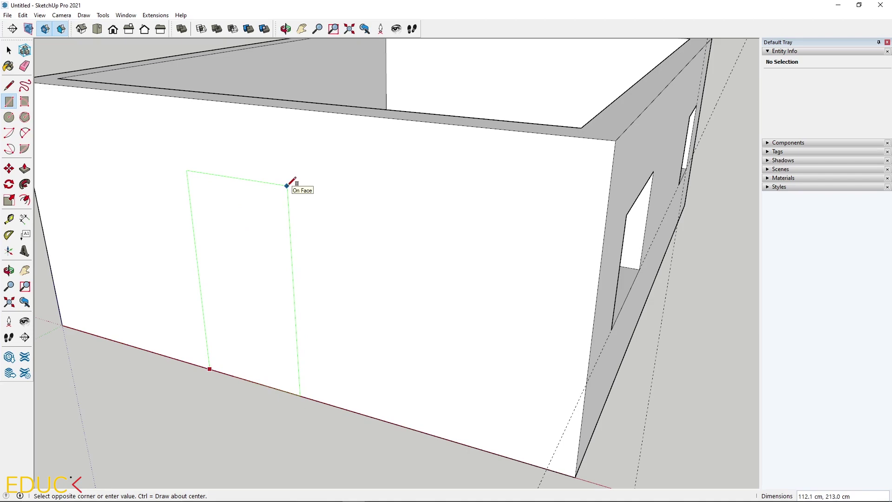
pyautogui.write('100,210')
pyautogui.press('Return')
# Select the door rectangle's face and push it 30 cm through the wall to cut the doorway.
pyautogui.press('space')
pyautogui.click(107, 161)
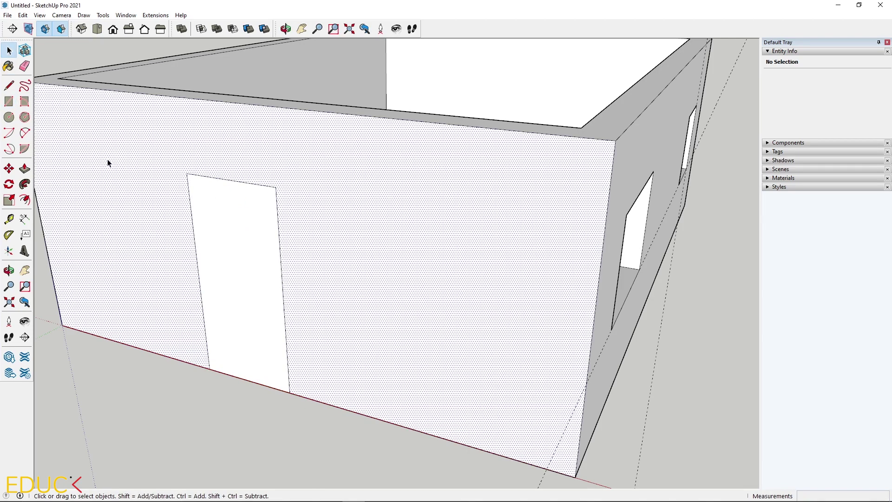
pyautogui.click(219, 228)
pyautogui.moveTo(281, 277); pyautogui.dragTo(193, 299, button='middle')
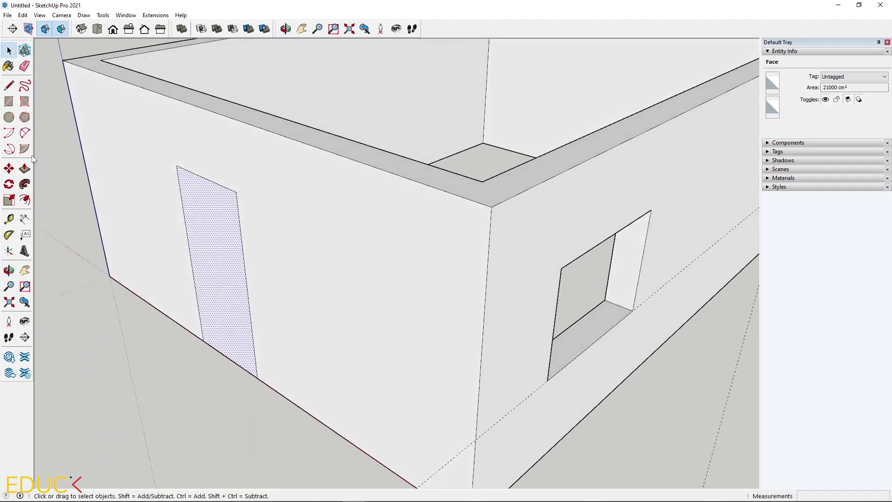
pyautogui.click(24, 169)
pyautogui.click(199, 197)
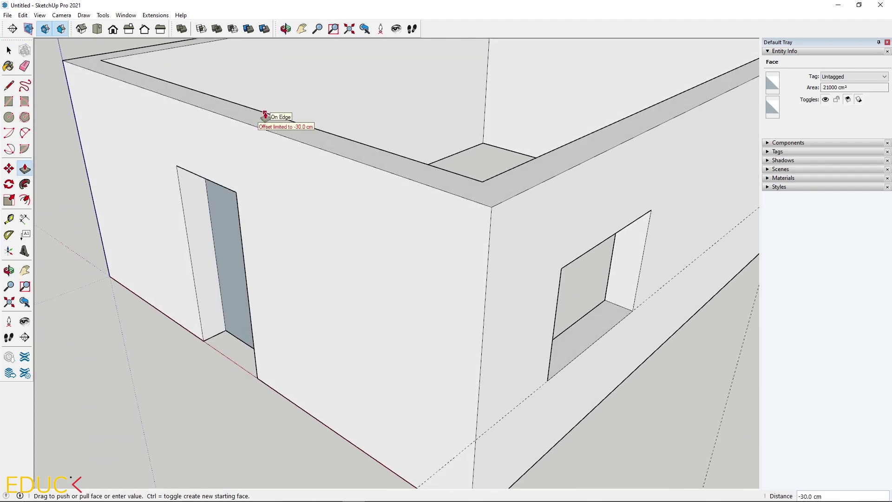
pyautogui.click(259, 114)
pyautogui.scroll(-5, 233, 257)
pyautogui.moveTo(343, 372); pyautogui.dragTo(367, 341, button='middle')
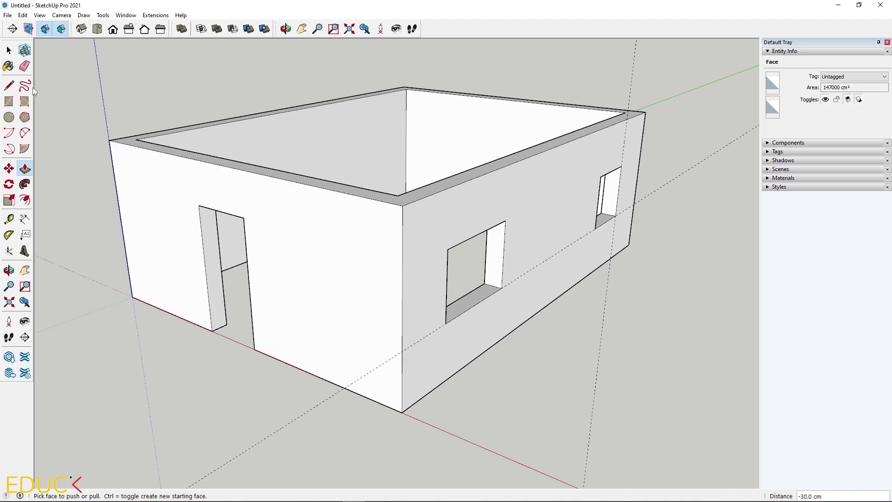
# Delete the horizontal guide along the windows and clear all remaining guides from the model.
pyautogui.click(9, 50)
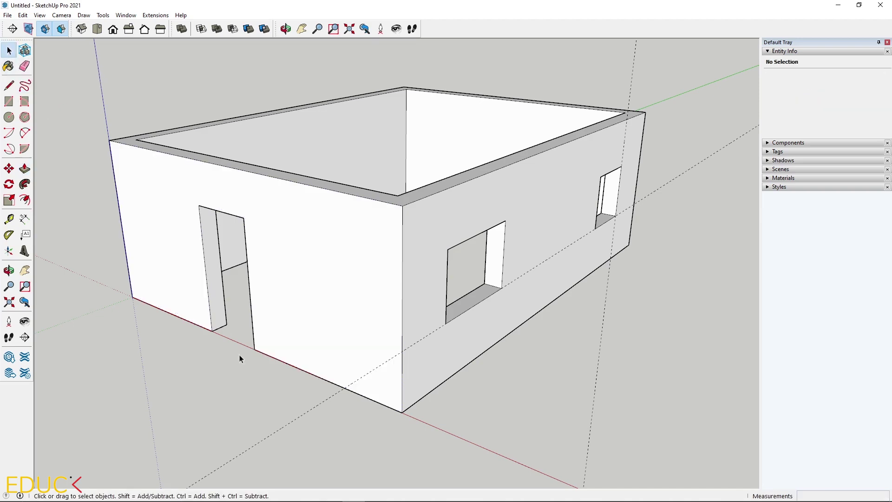
pyautogui.click(302, 415)
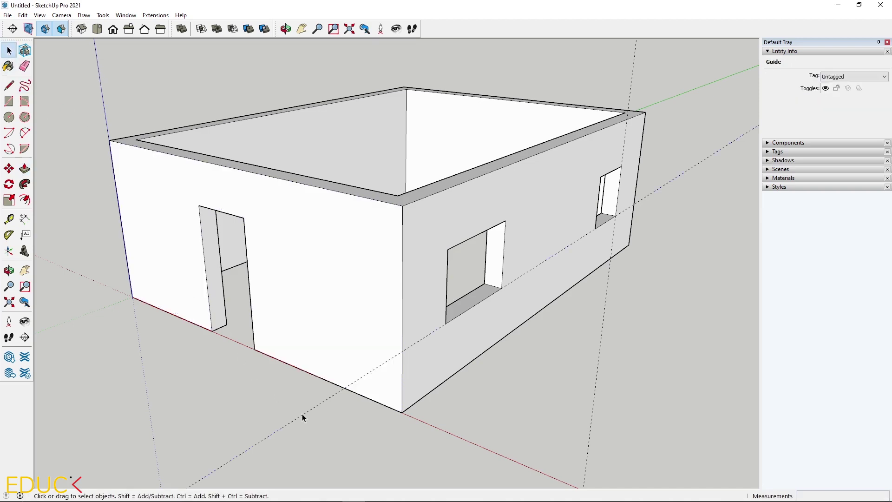
pyautogui.press('Delete')
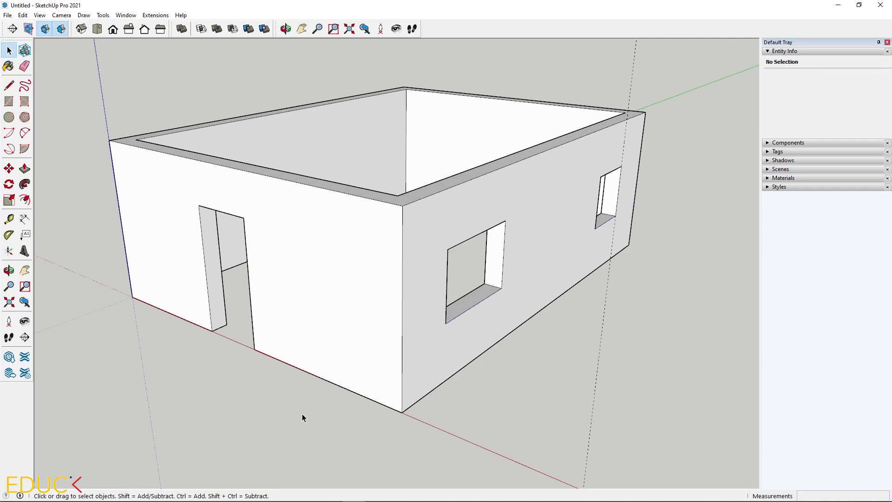
pyautogui.click(22, 16)
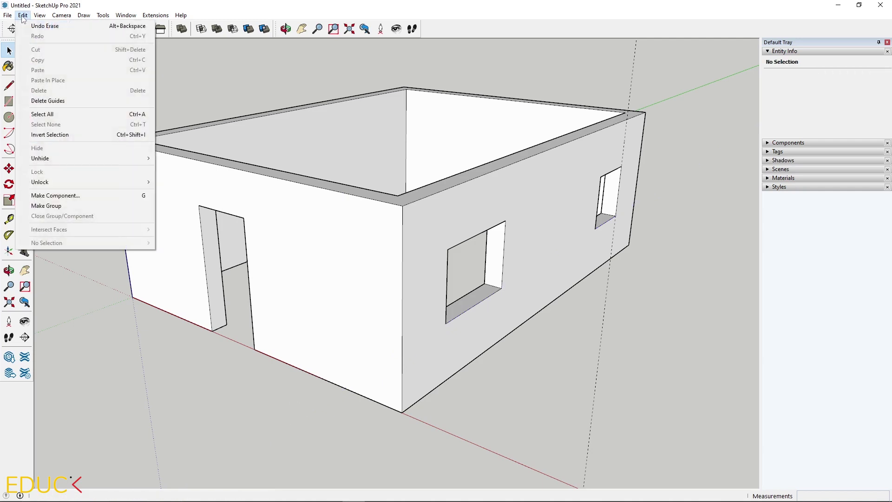
pyautogui.click(61, 102)
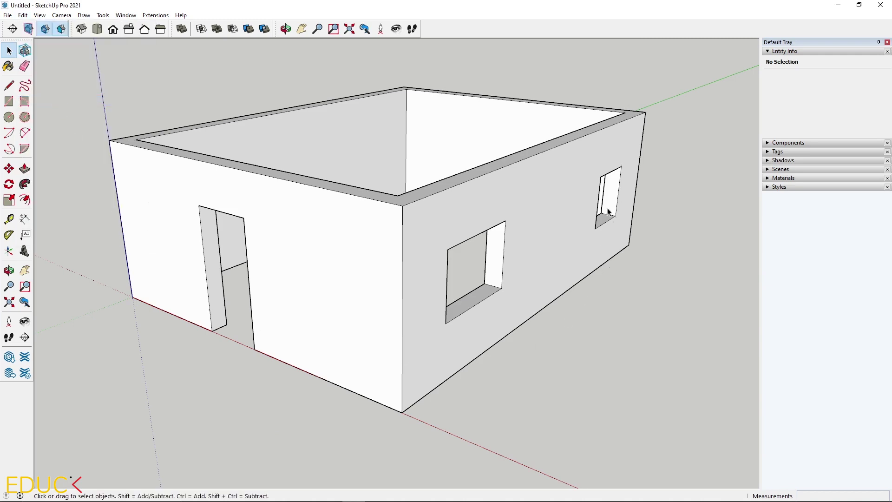
# Select all connected geometry of the room walls and make it a group.
pyautogui.tripleClick(290, 289)
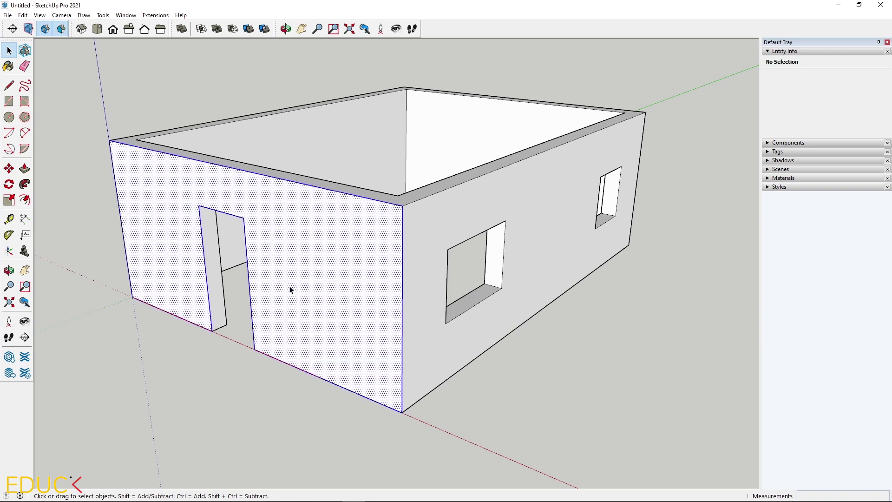
pyautogui.rightClick(291, 290)
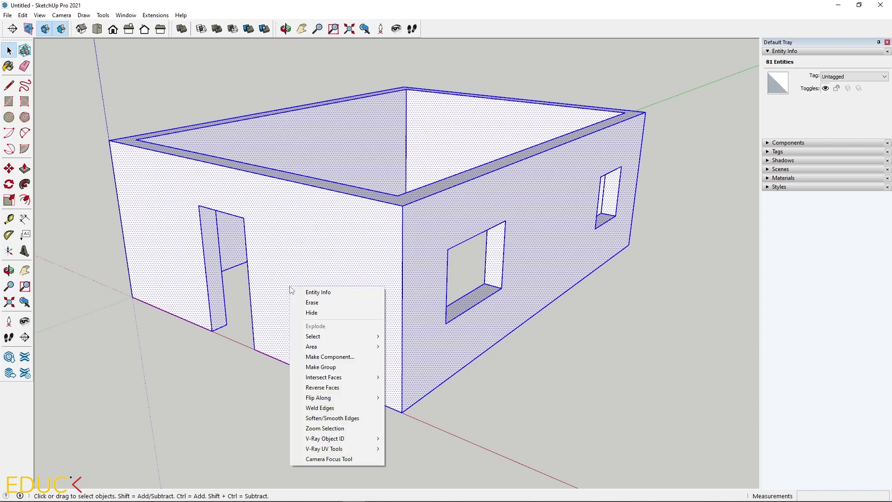
pyautogui.click(319, 368)
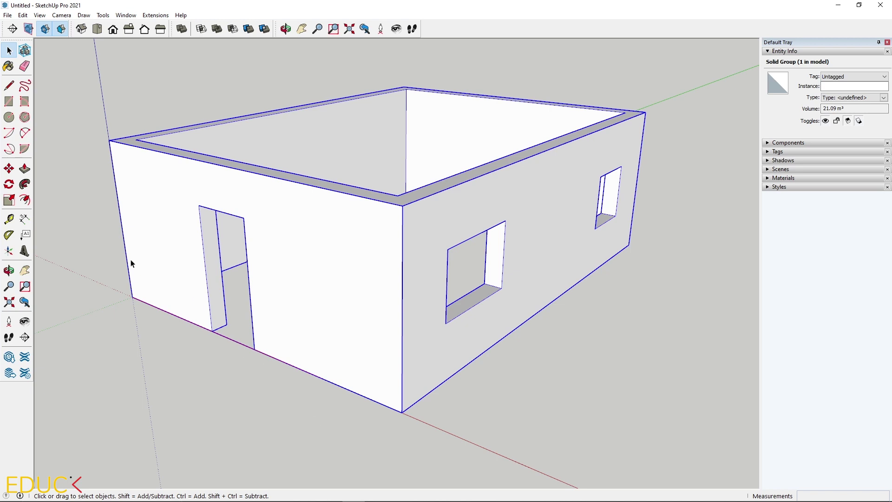
# Draw a 740 by 540 cm floor rectangle between opposite inner corners at the base of the walls.
pyautogui.click(8, 101)
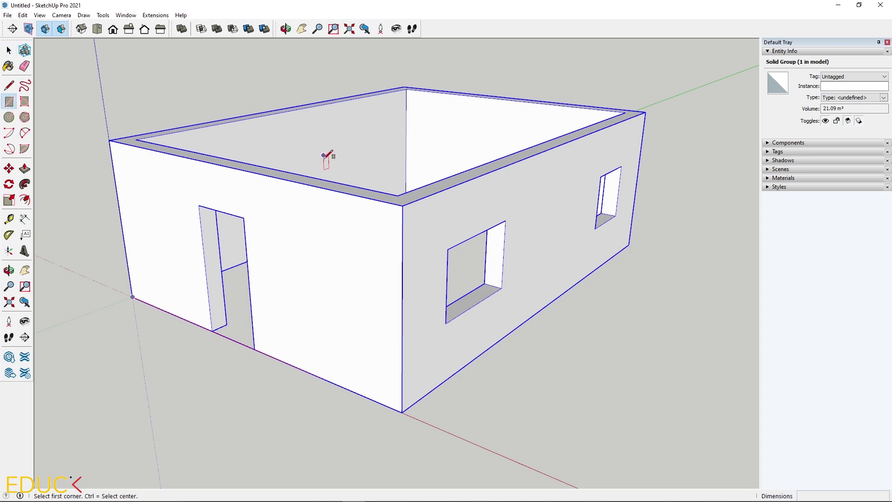
pyautogui.moveTo(329, 159); pyautogui.dragTo(134, 342, button='middle')
pyautogui.moveTo(263, 257); pyautogui.dragTo(245, 339, button='middle')
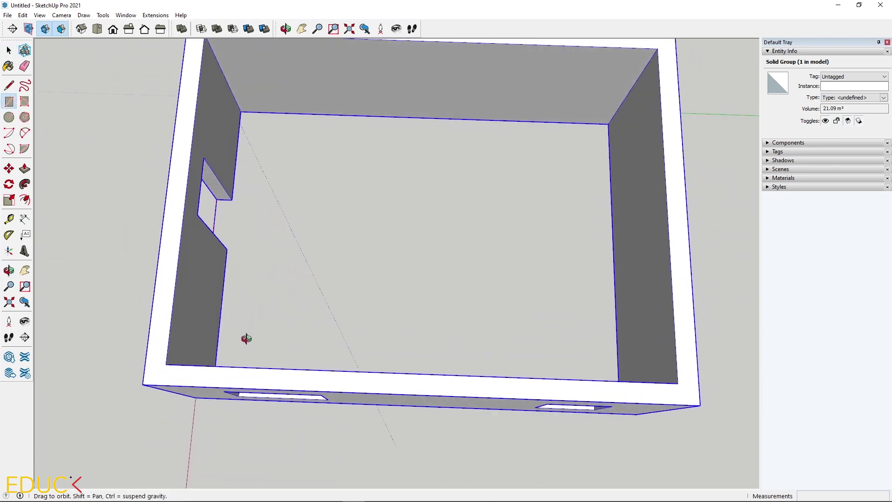
pyautogui.click(609, 124)
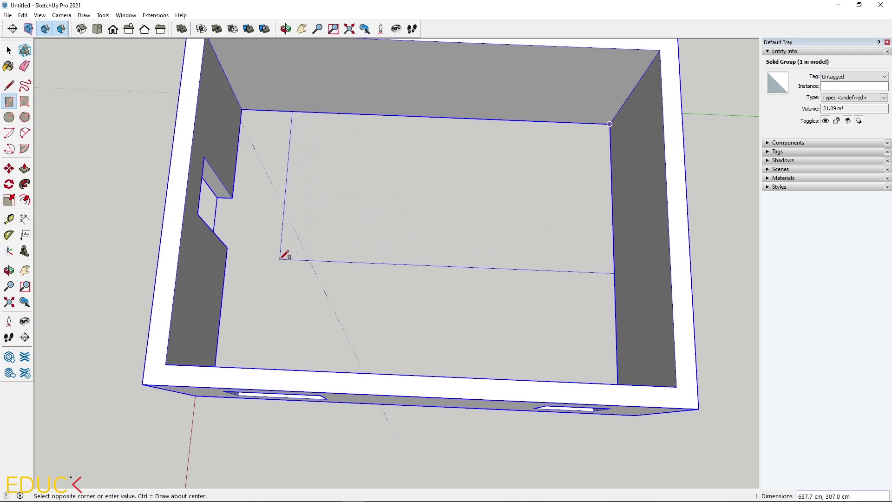
pyautogui.moveTo(259, 305); pyautogui.dragTo(221, 333, button='middle')
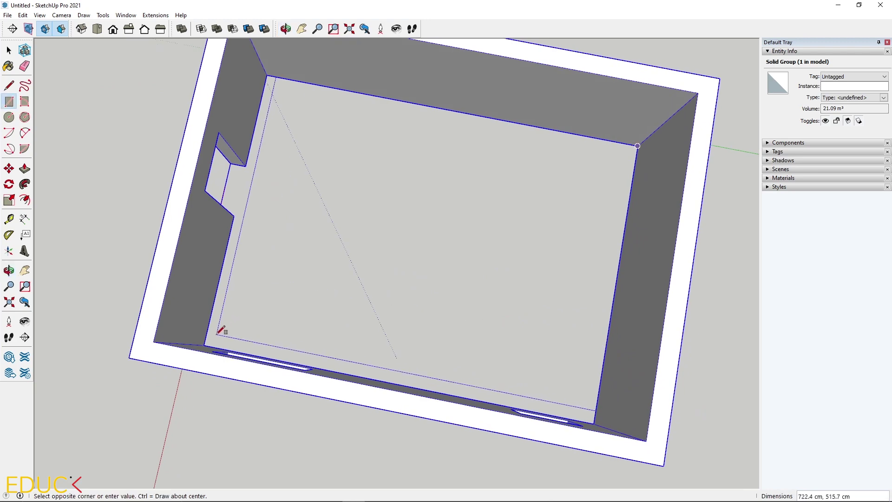
pyautogui.click(205, 344)
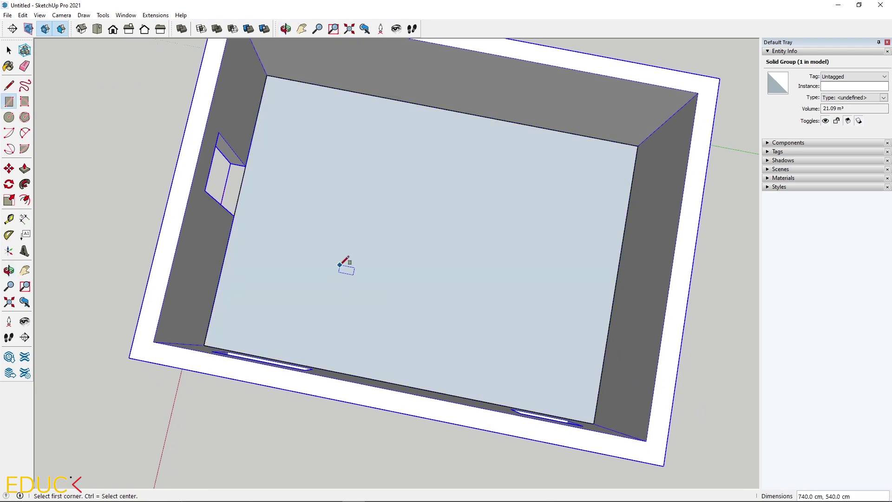
# Select the floor face and start a new material named floor.
pyautogui.press('space')
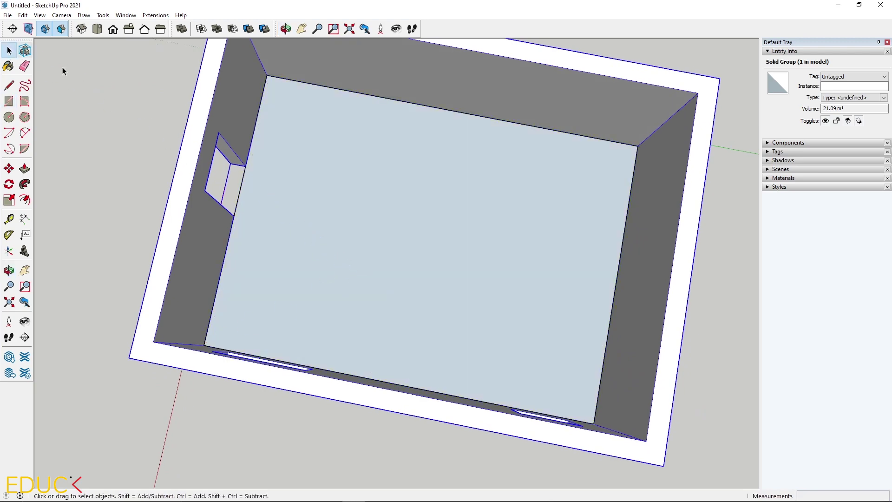
pyautogui.click(381, 202)
pyautogui.moveTo(547, 266); pyautogui.dragTo(712, 135, button='middle')
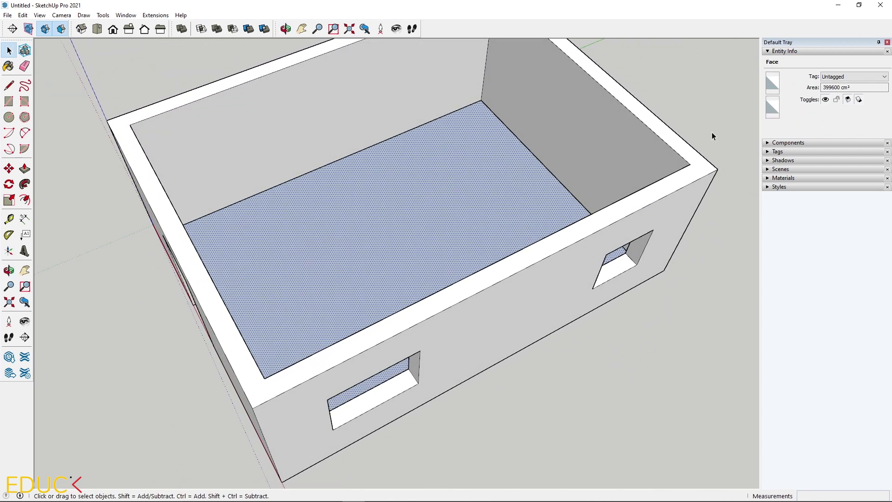
pyautogui.click(768, 179)
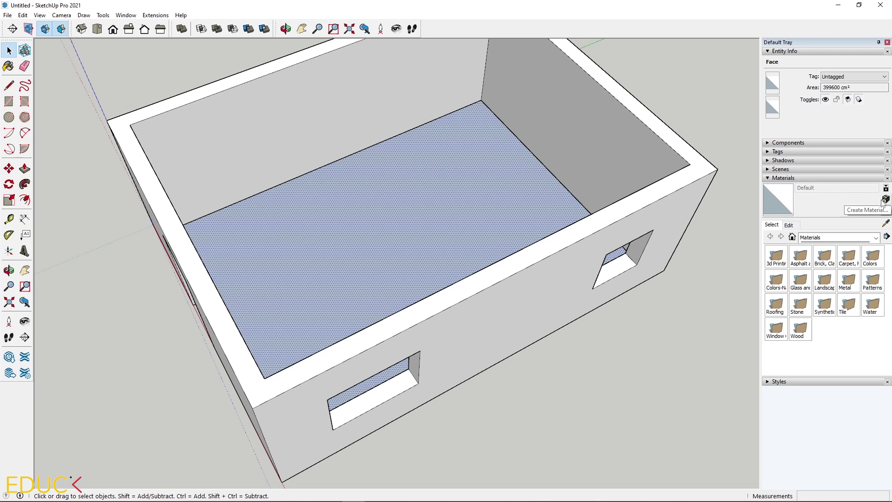
pyautogui.click(884, 201)
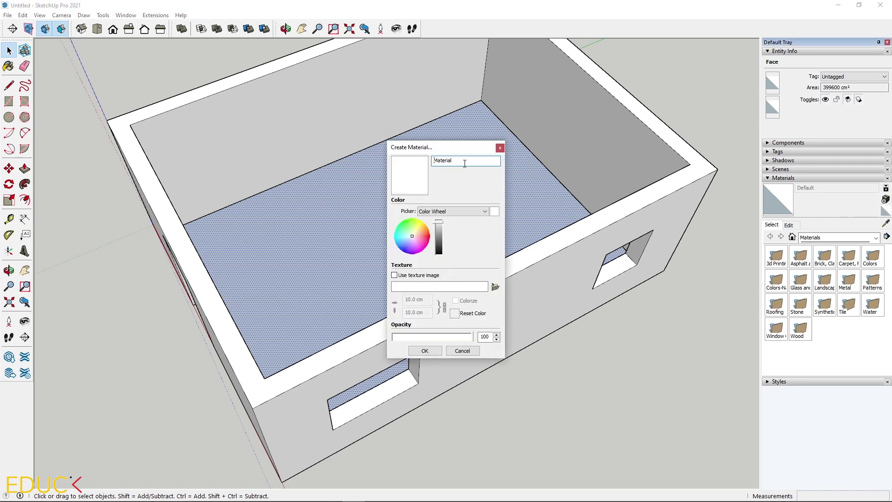
pyautogui.doubleClick(464, 164)
pyautogui.write('floor')
# Try orange and green tones for the floor material, then switch to the RGB picker and set red to 227.
pyautogui.click(417, 232)
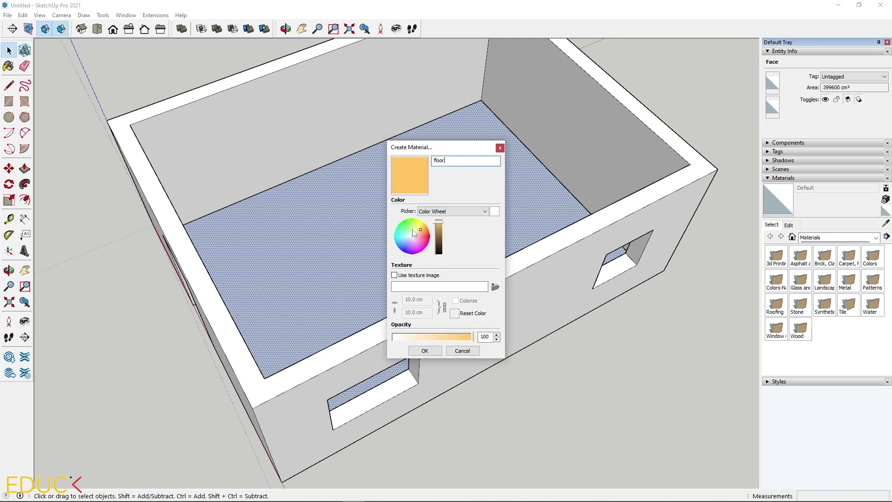
pyautogui.click(412, 230)
pyautogui.moveTo(415, 243)
pyautogui.mouseDown()
pyautogui.moveTo(419, 229)
pyautogui.moveTo(410, 228)
pyautogui.mouseUp()
pyautogui.click(471, 214)
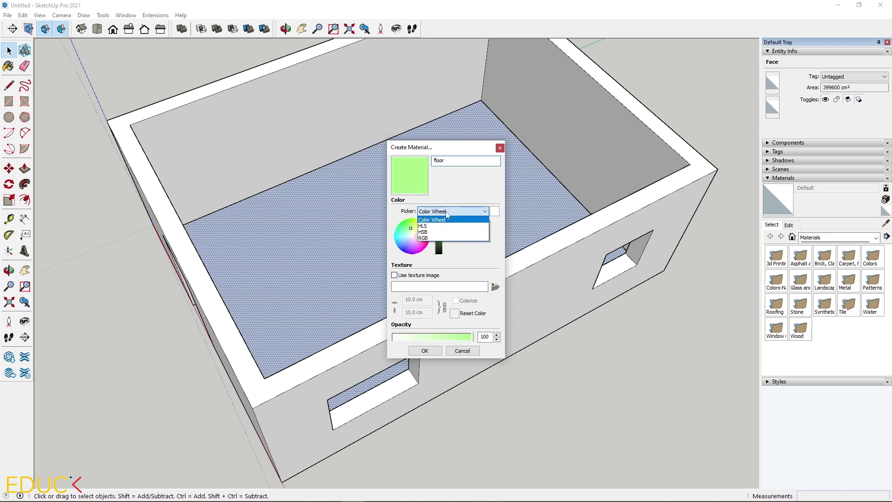
pyautogui.click(442, 240)
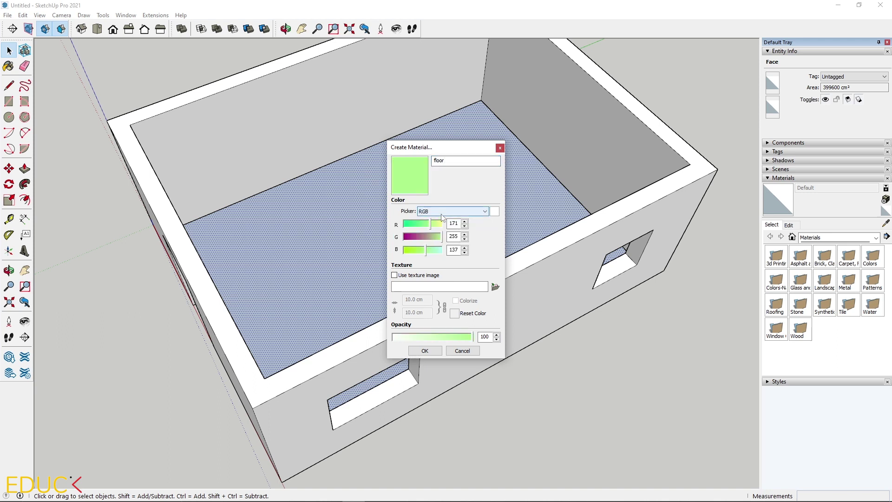
pyautogui.click(479, 211)
pyautogui.click(442, 238)
pyautogui.moveTo(434, 225)
pyautogui.mouseDown()
pyautogui.moveTo(415, 226)
pyautogui.moveTo(438, 225)
pyautogui.mouseUp()
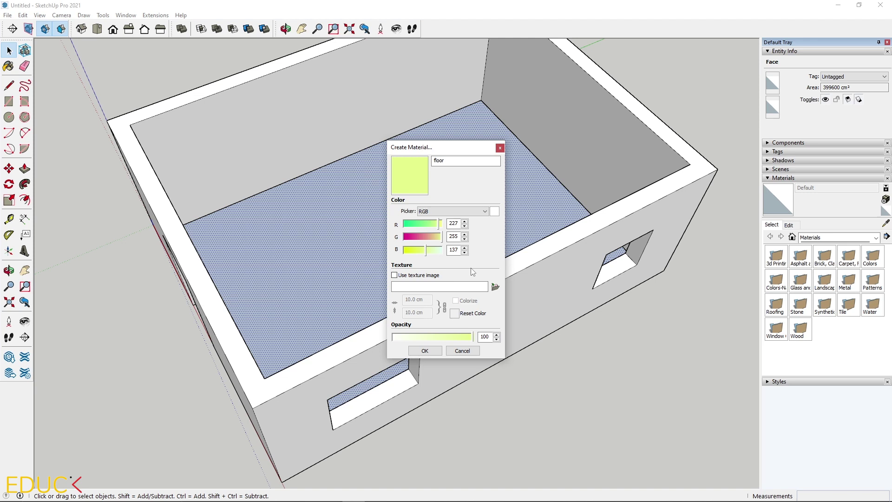
# Use Floor_diffuse.jpg as the floor material's texture image and create the material.
pyautogui.click(395, 275)
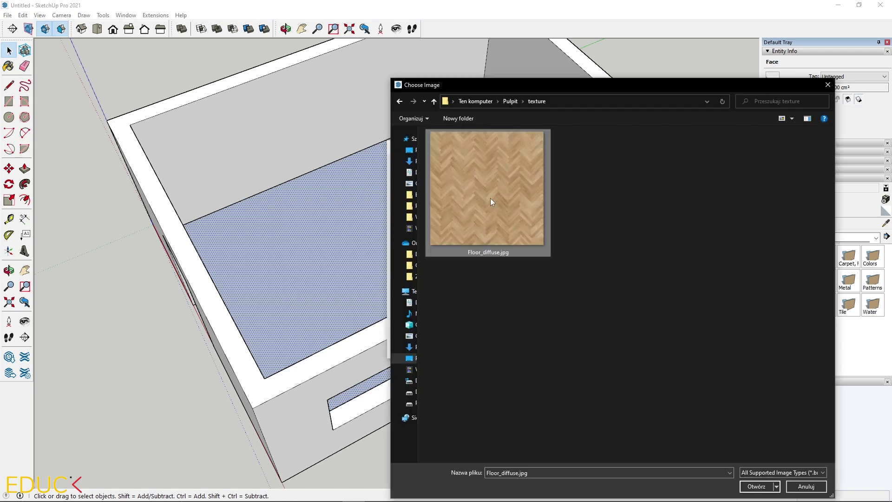
pyautogui.click(754, 488)
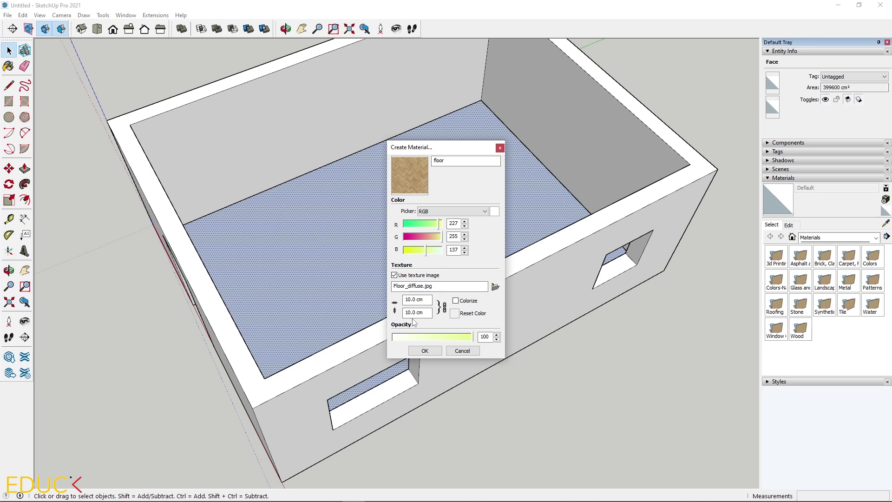
pyautogui.click(425, 351)
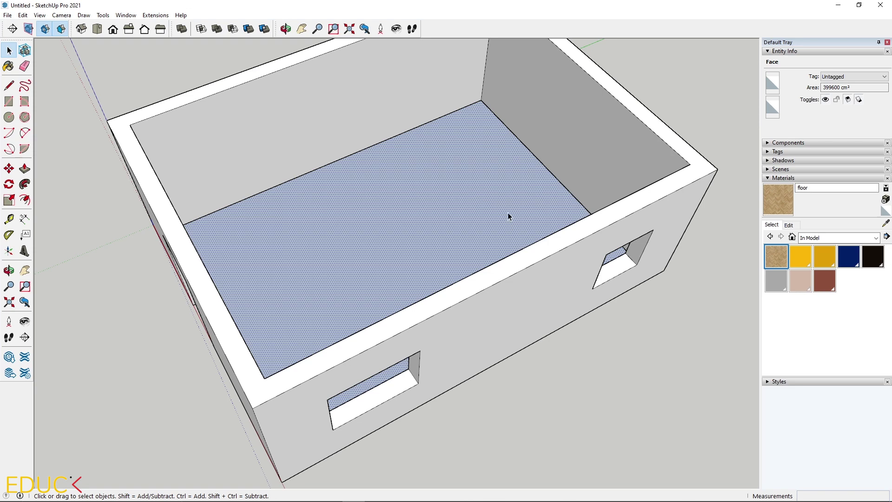
# Paint the room's floor face with the floor material and inspect its texture up close.
pyautogui.click(776, 257)
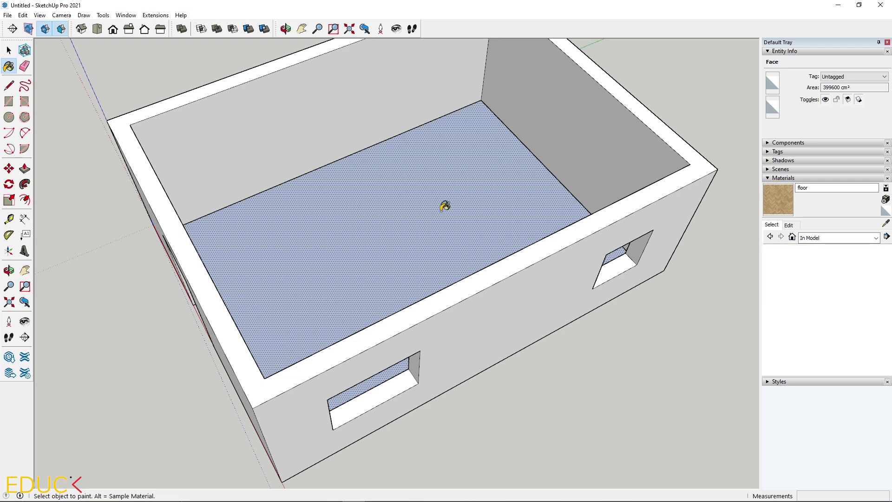
pyautogui.click(443, 206)
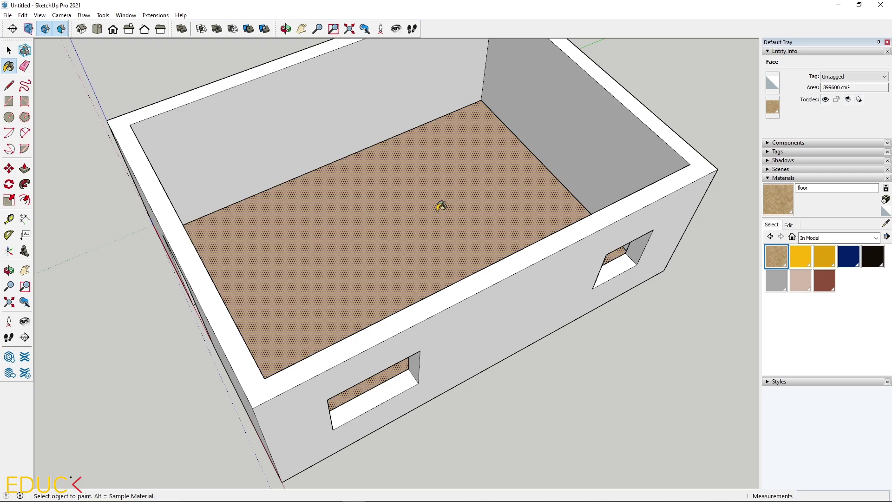
pyautogui.scroll(10, 440, 206)
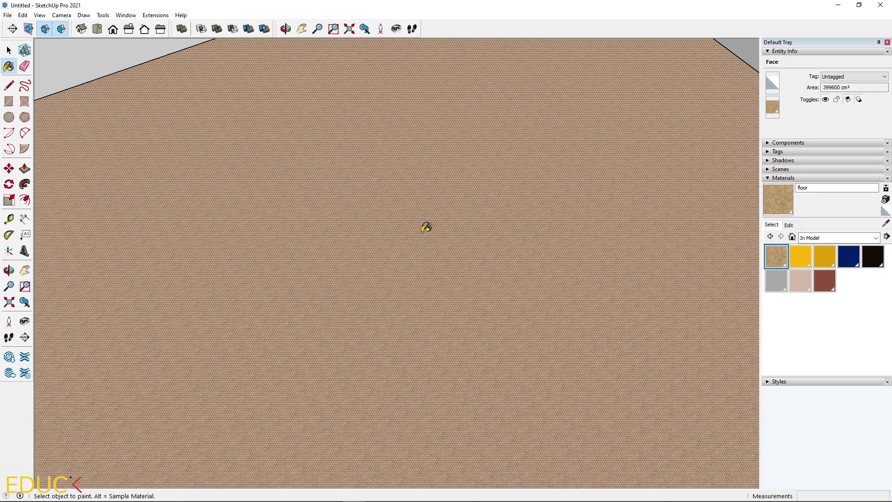
# Open the floor material for editing and set its texture size to 200 cm.
pyautogui.scroll(6, 398, 256)
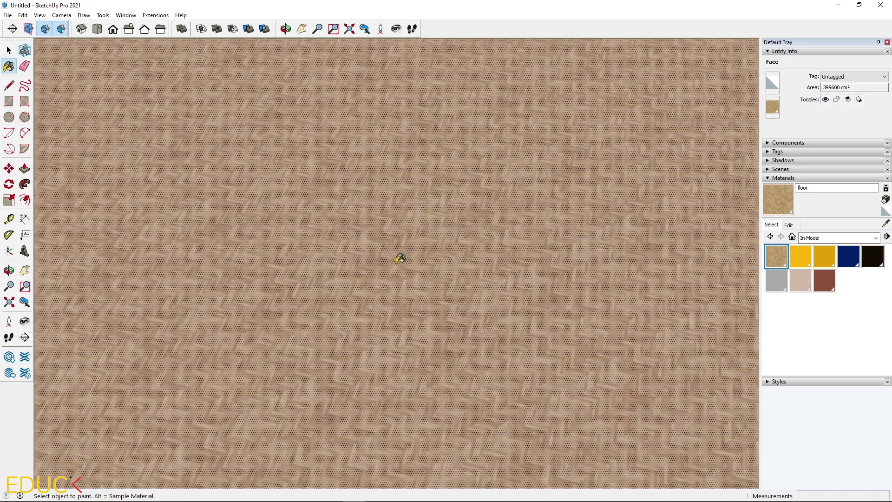
pyautogui.scroll(2, 400, 258)
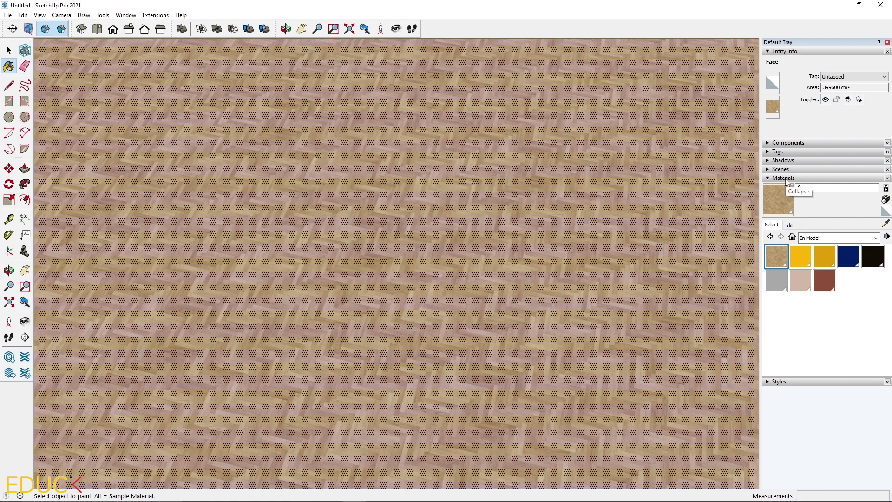
pyautogui.click(789, 226)
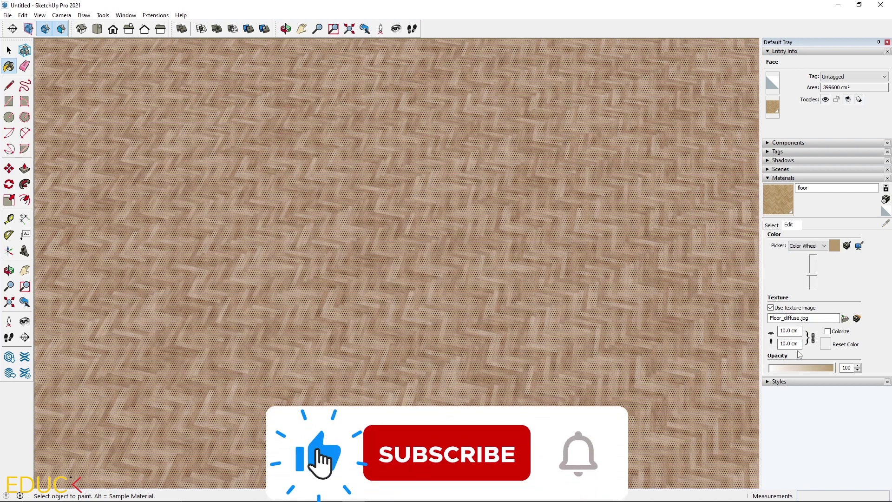
pyautogui.click(787, 330)
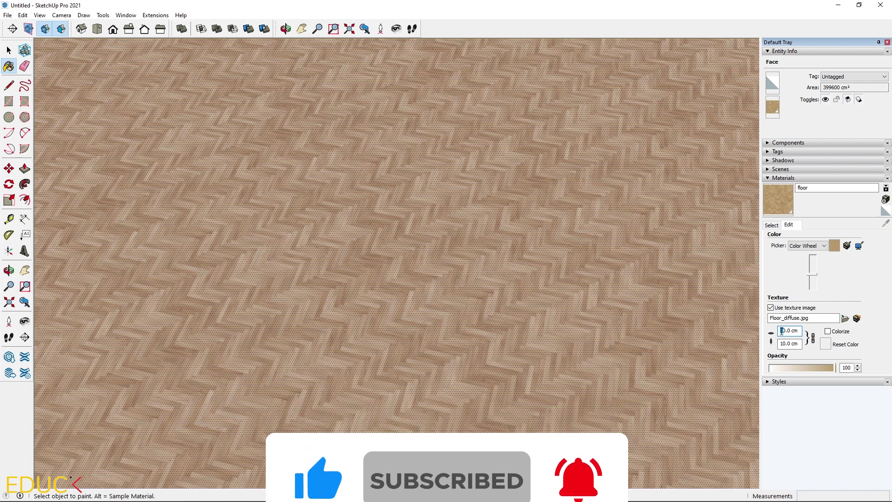
pyautogui.write('20')
pyautogui.press('Return')
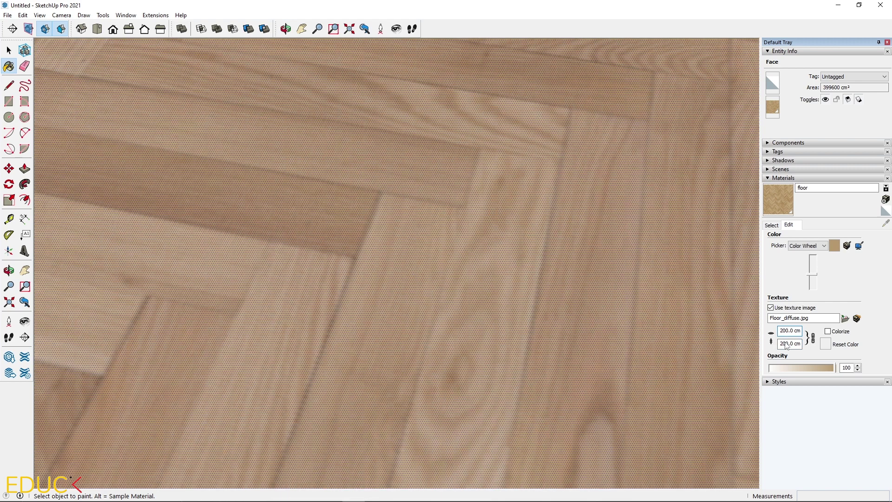
# Set the floor material's texture size to 500 cm and check the plank pattern across the room.
pyautogui.scroll(-5, 422, 279)
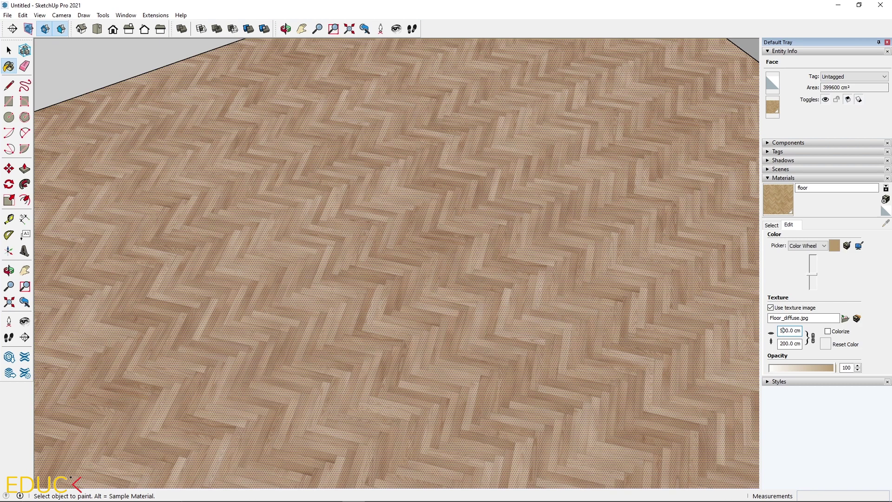
pyautogui.press('Return')
pyautogui.scroll(-3, 498, 264)
pyautogui.scroll(5, 414, 273)
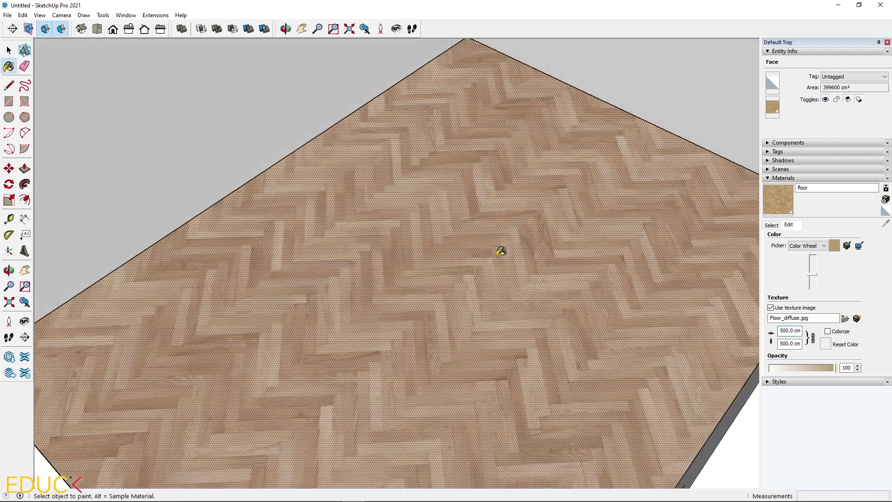
pyautogui.scroll(-3, 459, 323)
pyautogui.scroll(3, 407, 326)
# Measure a parquet plank in the floor texture with the Tape Measure tool and return to the room view.
pyautogui.click(8, 218)
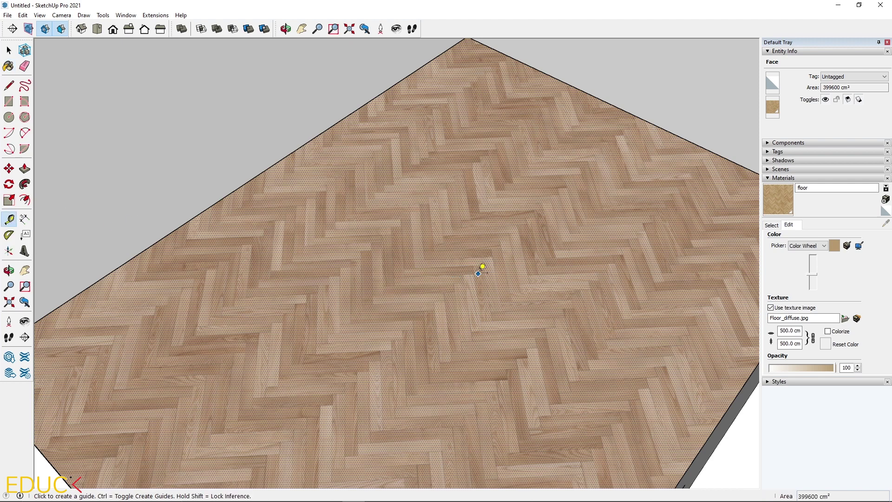
pyautogui.scroll(5, 482, 263)
pyautogui.scroll(4, 477, 269)
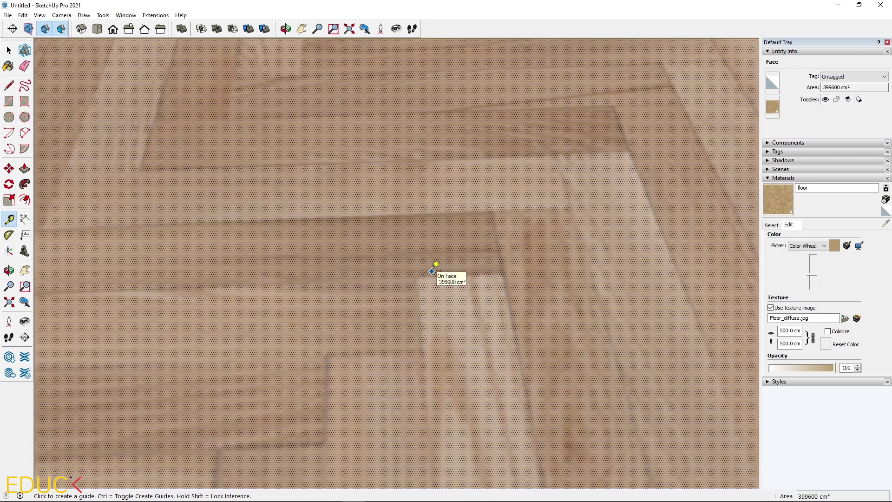
pyautogui.click(416, 276)
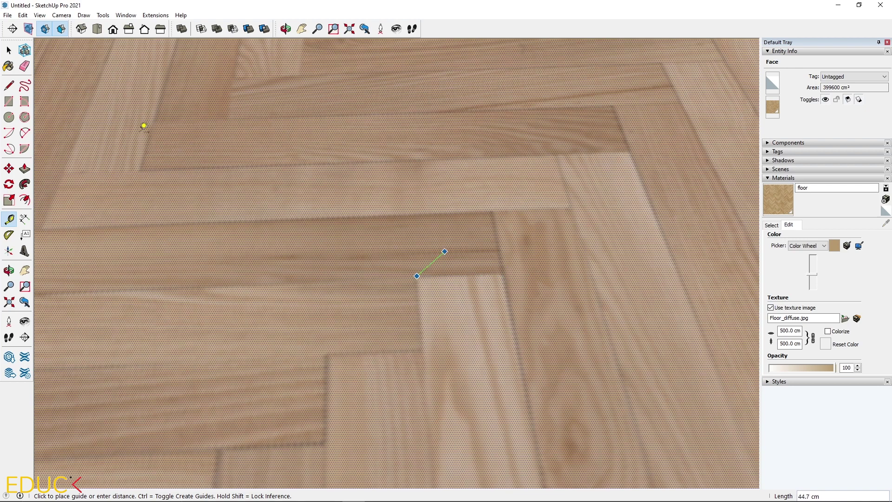
pyautogui.click(9, 50)
pyautogui.scroll(-1, 323, 305)
pyautogui.scroll(-8, 322, 305)
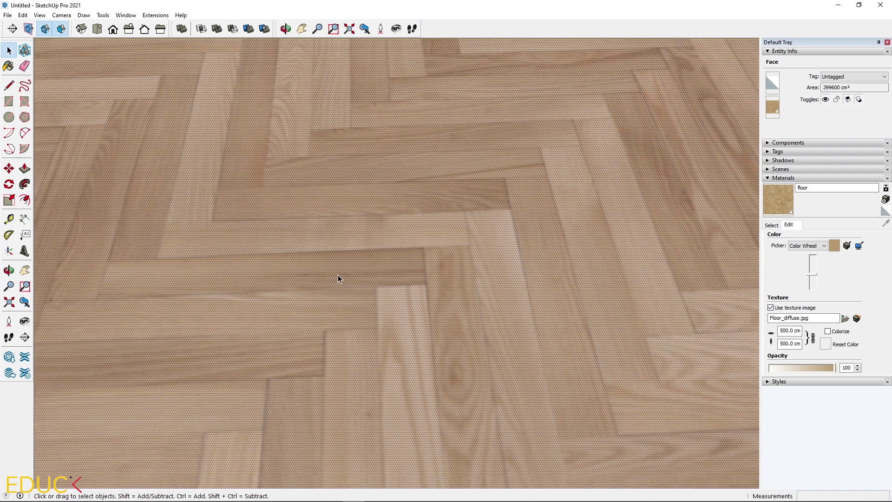
pyautogui.scroll(2, 292, 274)
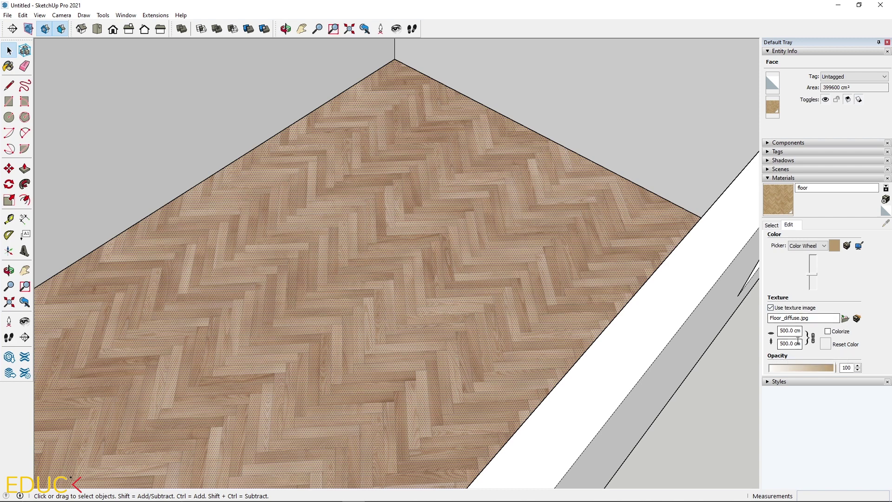
# Start positioning the texture on the floor face and try the green scale/rotate pin.
pyautogui.rightClick(374, 191)
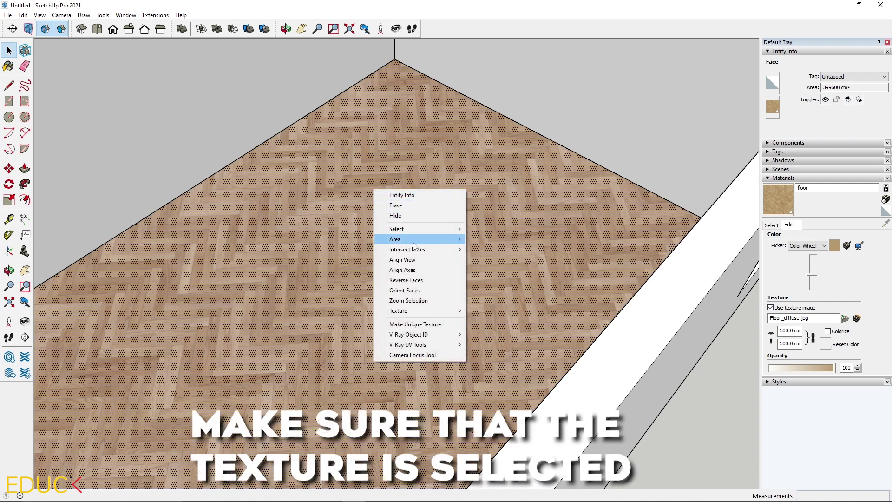
pyautogui.moveTo(439, 312)
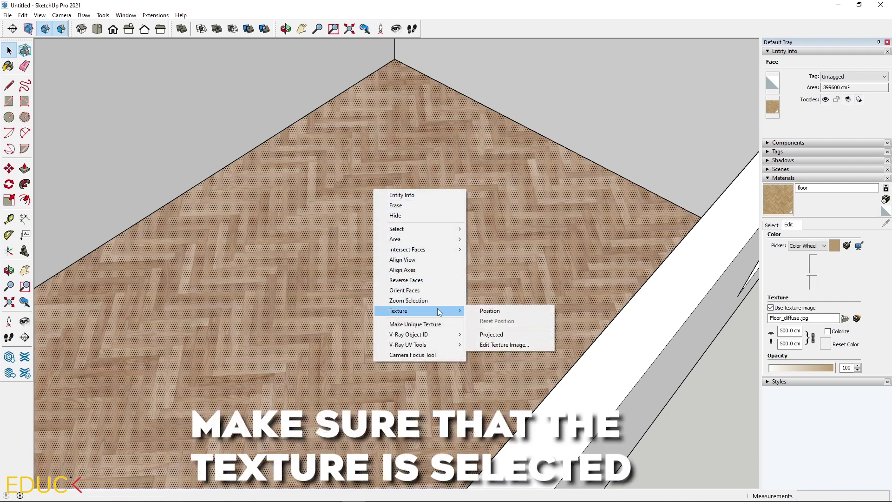
pyautogui.click(512, 310)
pyautogui.scroll(-5, 430, 286)
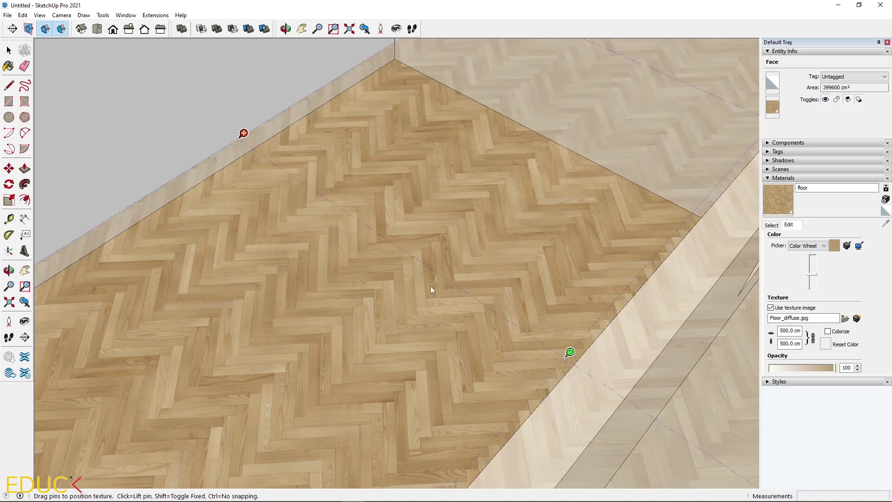
pyautogui.scroll(-3, 420, 256)
pyautogui.moveTo(418, 237)
pyautogui.mouseDown(button='middle')
pyautogui.moveTo(442, 235)
pyautogui.moveTo(413, 243)
pyautogui.moveTo(423, 225)
pyautogui.mouseUp(button='middle')
pyautogui.moveTo(423, 225)
pyautogui.mouseDown()
pyautogui.moveTo(390, 235)
pyautogui.moveTo(448, 225)
pyautogui.moveTo(419, 215)
pyautogui.mouseUp()
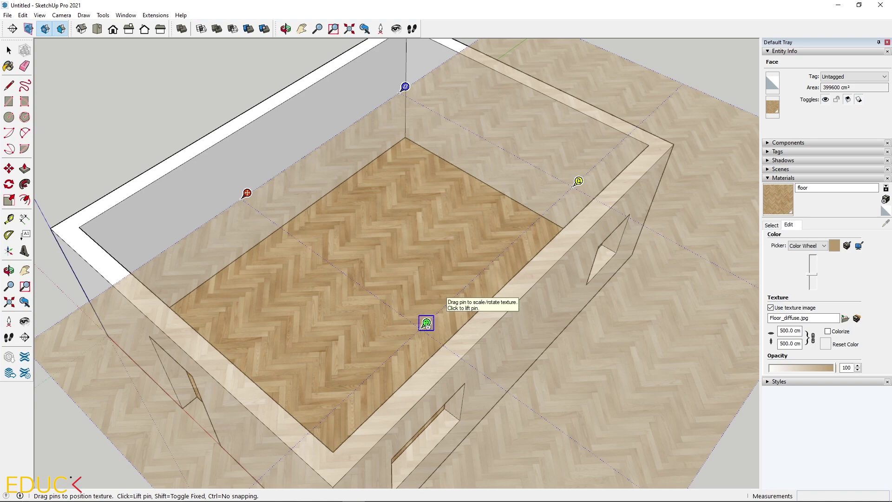
pyautogui.moveTo(426, 324)
pyautogui.mouseDown()
pyautogui.moveTo(441, 326)
pyautogui.moveTo(462, 351)
pyautogui.moveTo(428, 338)
pyautogui.moveTo(395, 303)
pyautogui.moveTo(440, 332)
pyautogui.moveTo(425, 324)
pyautogui.moveTo(446, 302)
pyautogui.moveTo(462, 233)
pyautogui.moveTo(408, 148)
pyautogui.moveTo(343, 120)
pyautogui.moveTo(426, 199)
pyautogui.moveTo(438, 255)
pyautogui.moveTo(426, 323)
pyautogui.mouseUp()
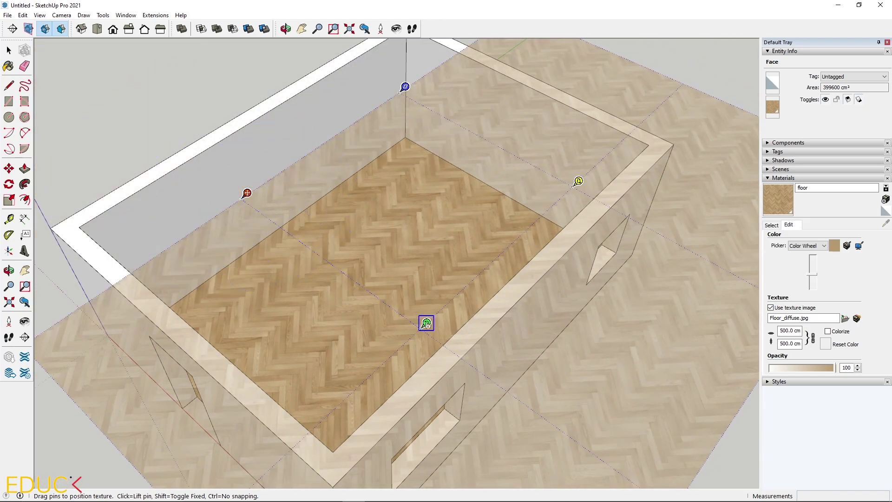
# Rotate the floor texture by 90 degrees twice, apply the position and deselect the floor.
pyautogui.rightClick(403, 223)
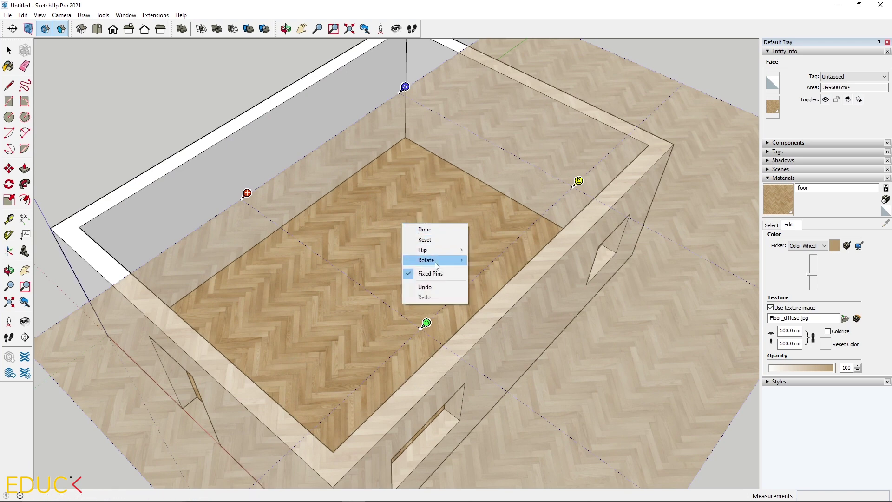
pyautogui.click(485, 261)
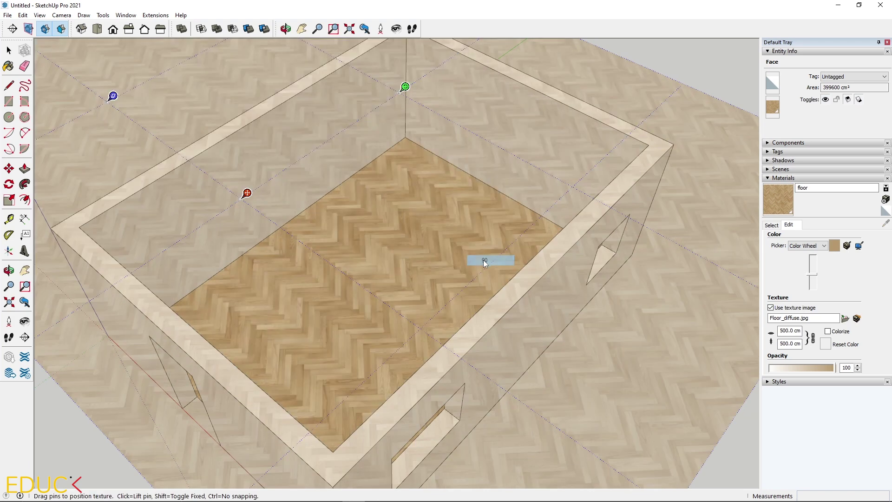
pyautogui.rightClick(397, 217)
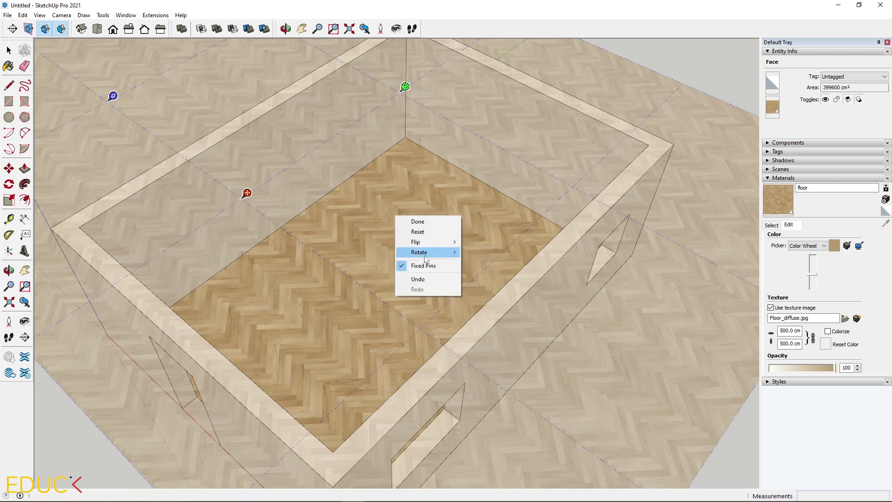
pyautogui.moveTo(426, 255)
pyautogui.click(472, 253)
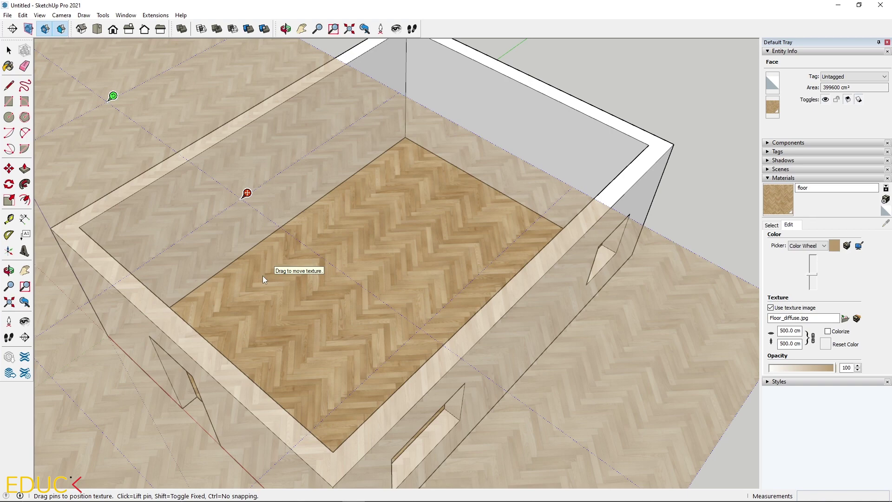
pyautogui.press('Return')
pyautogui.click(85, 96)
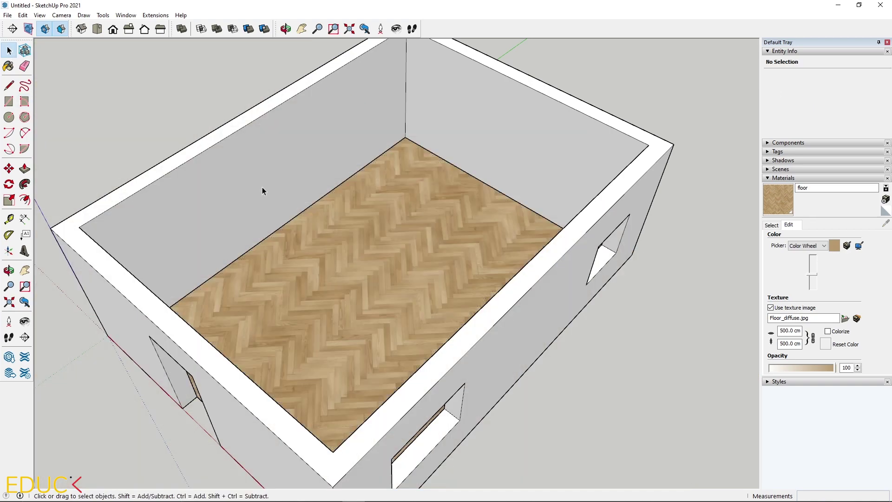
pyautogui.scroll(-3, 262, 186)
pyautogui.scroll(3, 385, 108)
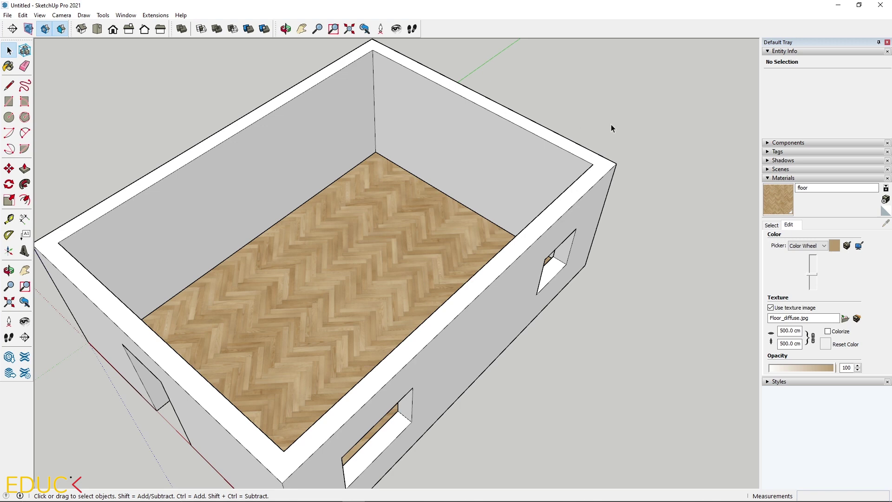
# Paint the wall group with Color M01 from the Colors collection.
pyautogui.click(772, 226)
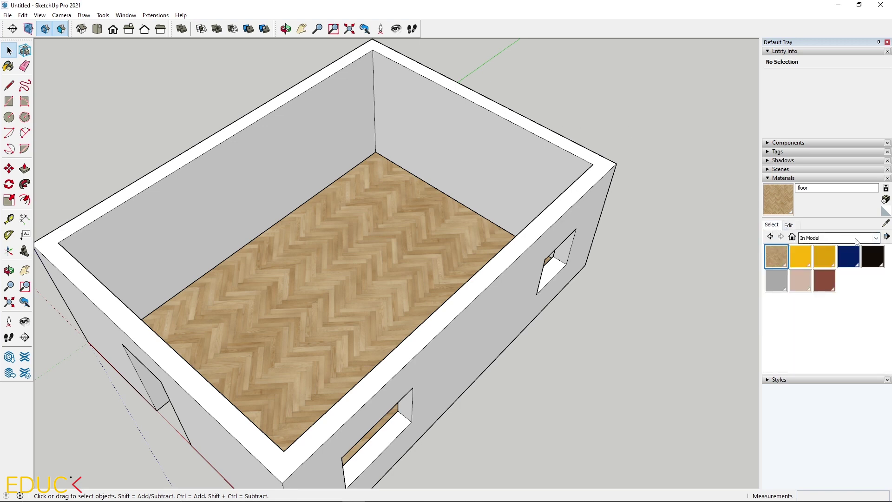
pyautogui.click(876, 238)
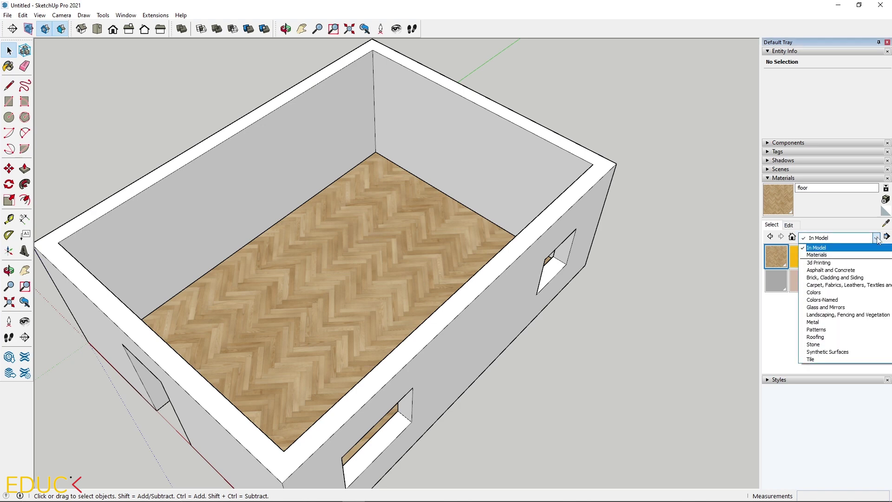
pyautogui.click(818, 292)
pyautogui.scroll(-4, 818, 287)
pyautogui.scroll(-5, 817, 283)
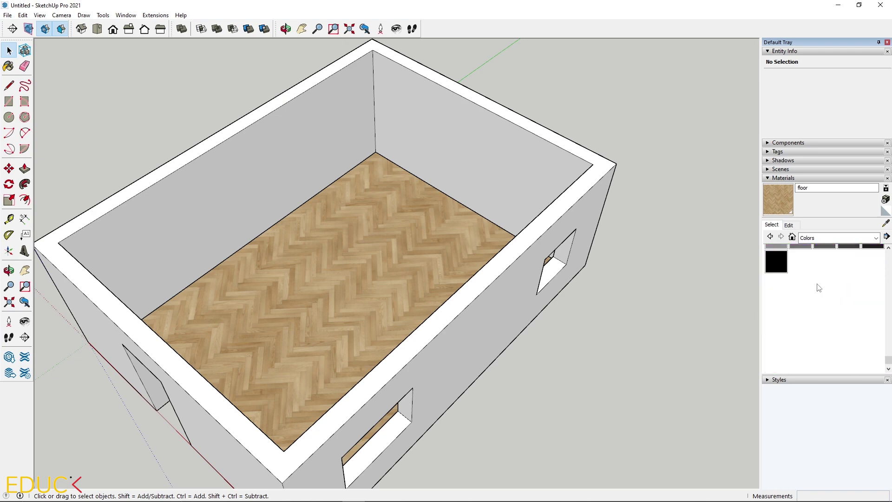
pyautogui.click(823, 321)
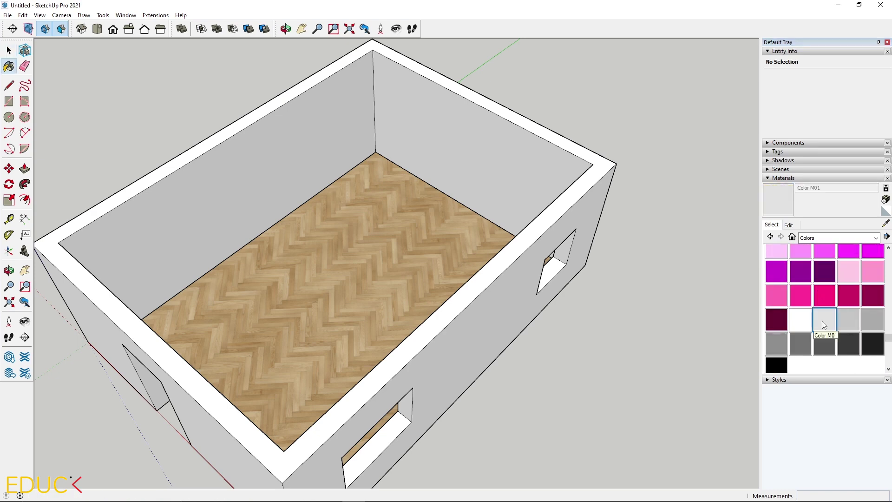
pyautogui.click(495, 143)
pyautogui.moveTo(495, 287); pyautogui.dragTo(347, 227, button='middle')
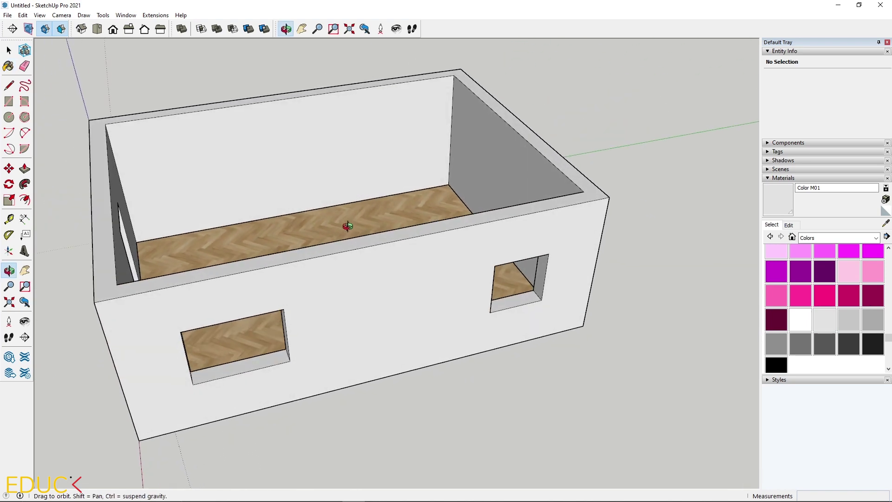
# Try Color M06 and Color C01 on the wall group.
pyautogui.click(829, 344)
pyautogui.click(600, 230)
pyautogui.scroll(2, 838, 348)
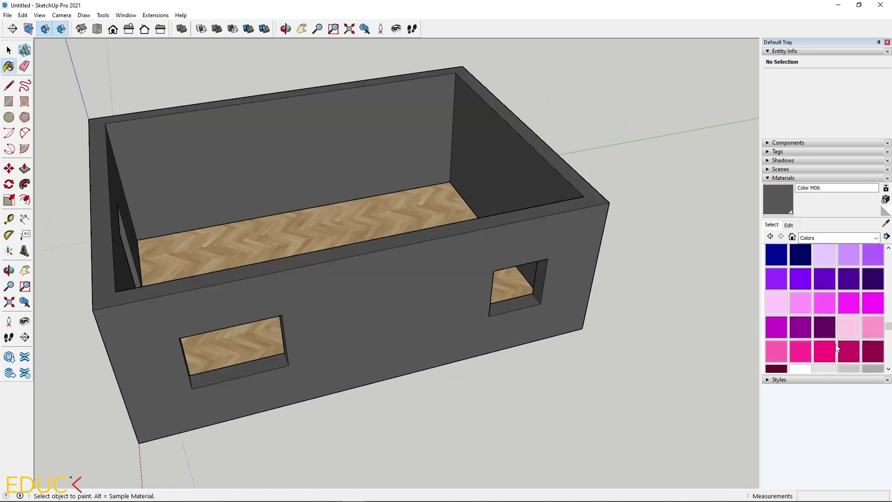
pyautogui.scroll(10, 838, 347)
pyautogui.click(800, 268)
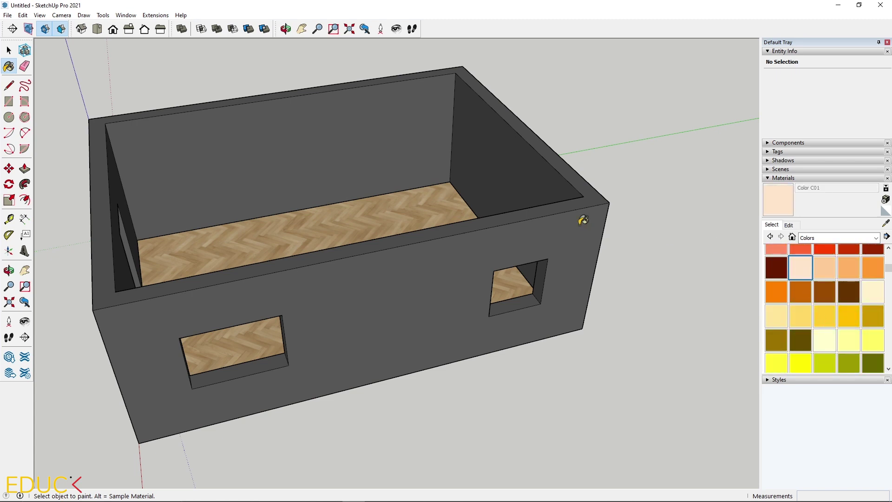
pyautogui.click(583, 220)
# Repaint the wall group with the light grey Color M01.
pyautogui.scroll(3, 816, 316)
pyautogui.scroll(-6, 817, 317)
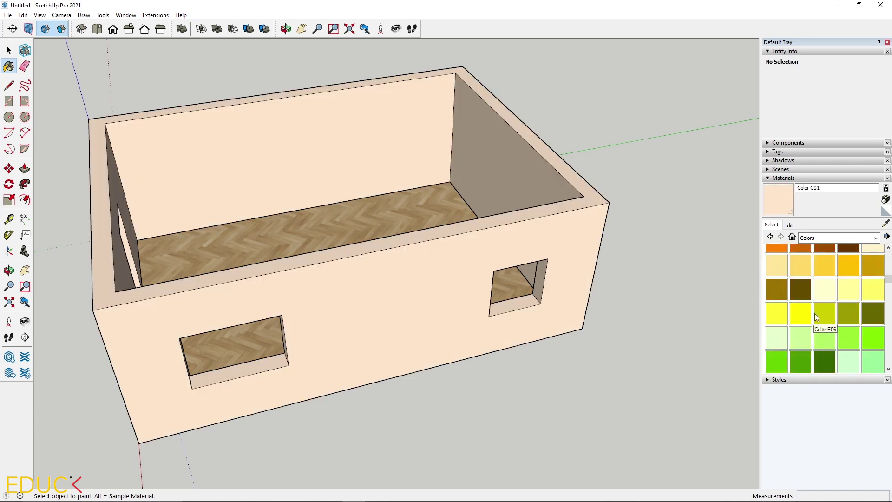
pyautogui.scroll(-6, 815, 313)
pyautogui.click(822, 323)
pyautogui.click(540, 292)
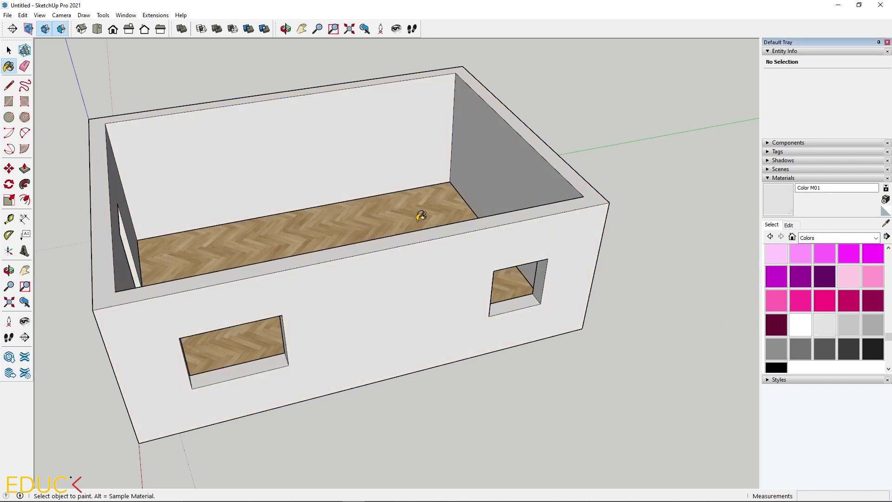
# Select the floor face with its edges and make them a group.
pyautogui.click(9, 50)
pyautogui.doubleClick(282, 226)
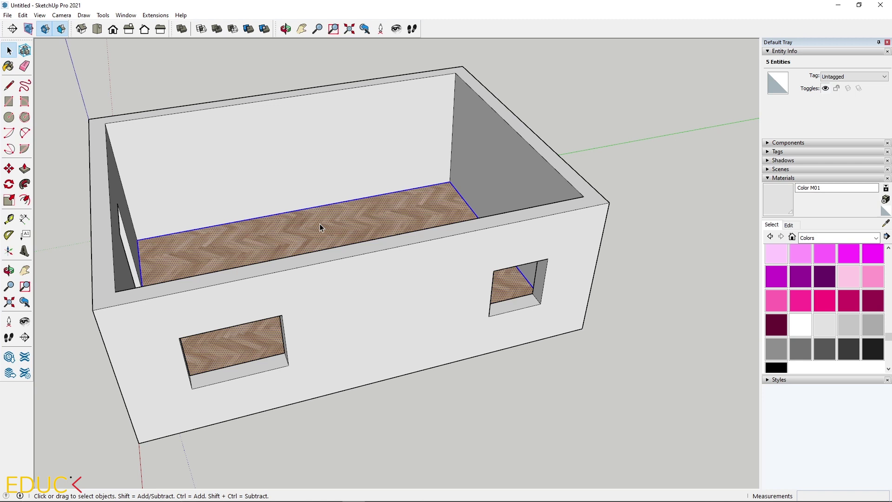
pyautogui.rightClick(320, 224)
pyautogui.click(350, 304)
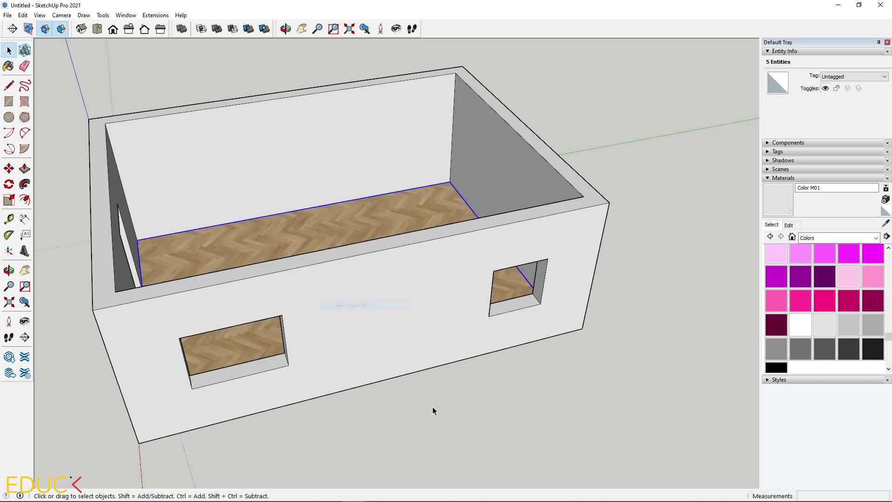
pyautogui.moveTo(431, 349); pyautogui.dragTo(394, 256, button='middle')
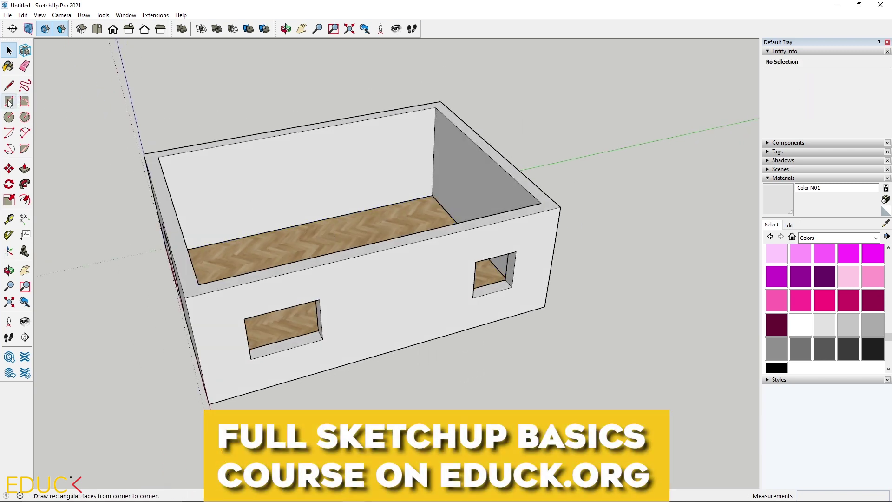
# Draw an 800 by 600 cm rectangle across the wall tops' outer corners and pull it up 15 cm as a roof slab.
pyautogui.click(9, 101)
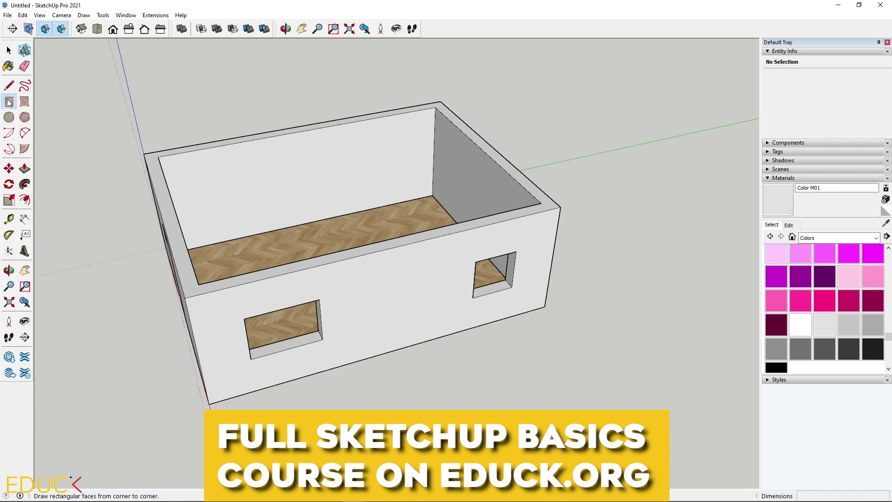
pyautogui.click(185, 297)
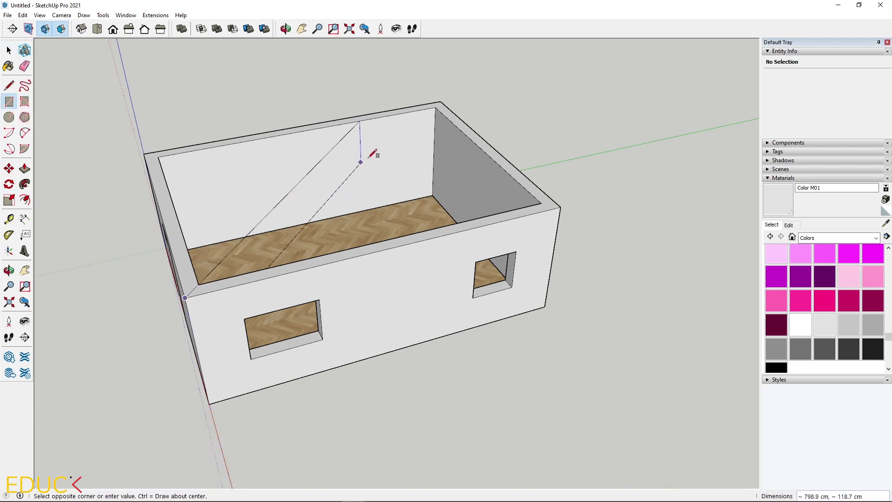
pyautogui.click(440, 101)
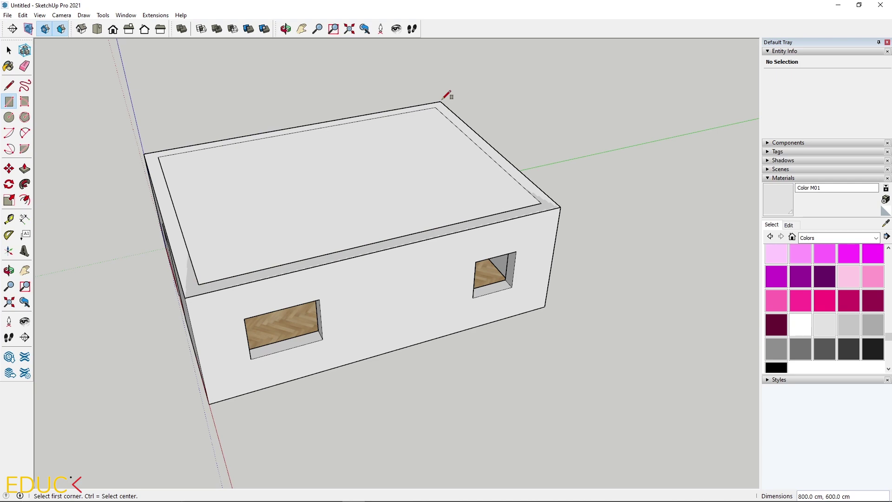
pyautogui.click(25, 168)
pyautogui.click(208, 213)
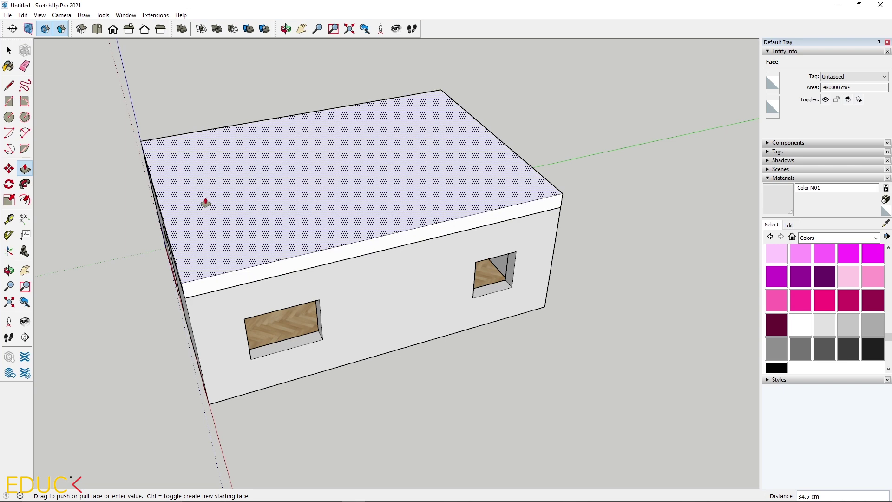
pyautogui.click(206, 202)
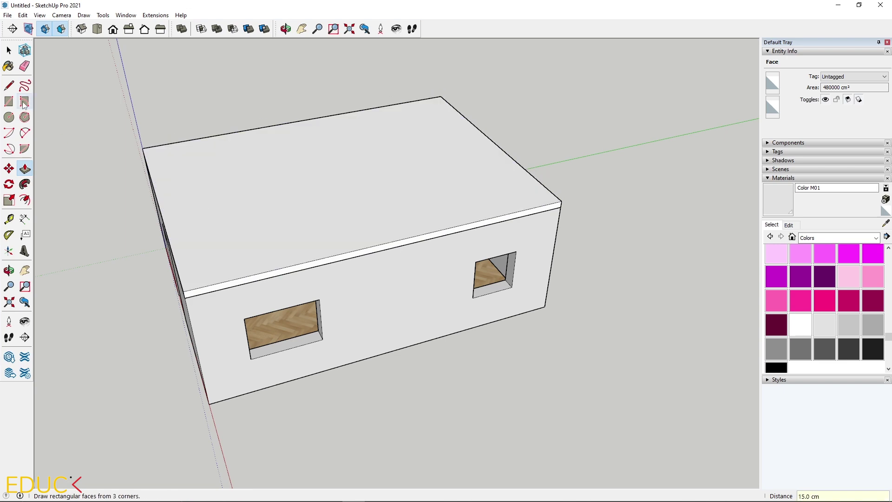
# Select all connected geometry of the roof slab and make it a group.
pyautogui.click(9, 50)
pyautogui.moveTo(109, 132); pyautogui.dragTo(243, 203, button='middle')
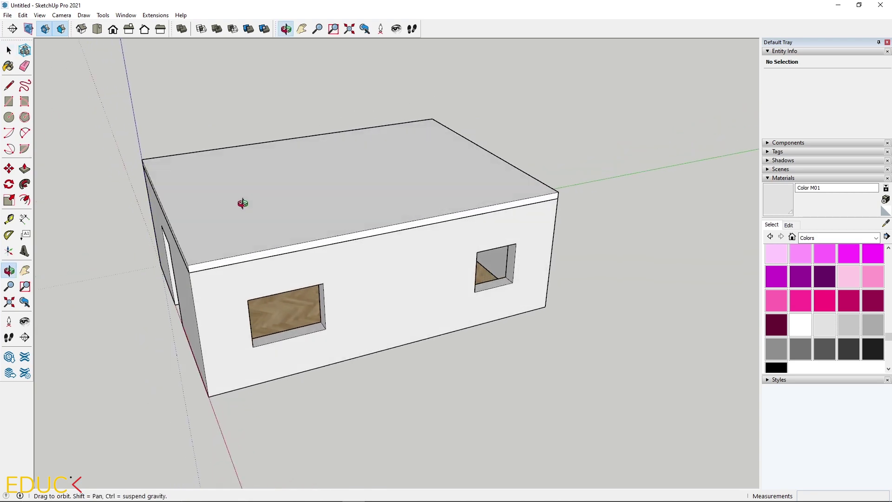
pyautogui.click(230, 228)
pyautogui.tripleClick(224, 205)
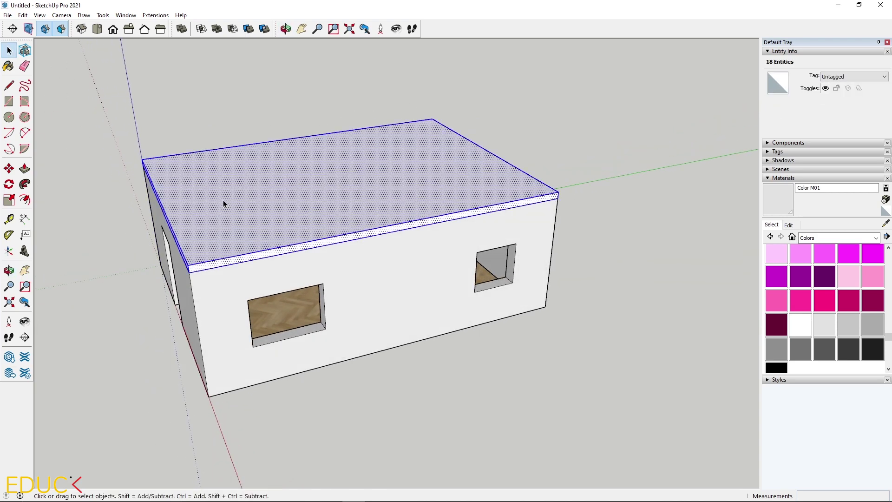
pyautogui.rightClick(223, 198)
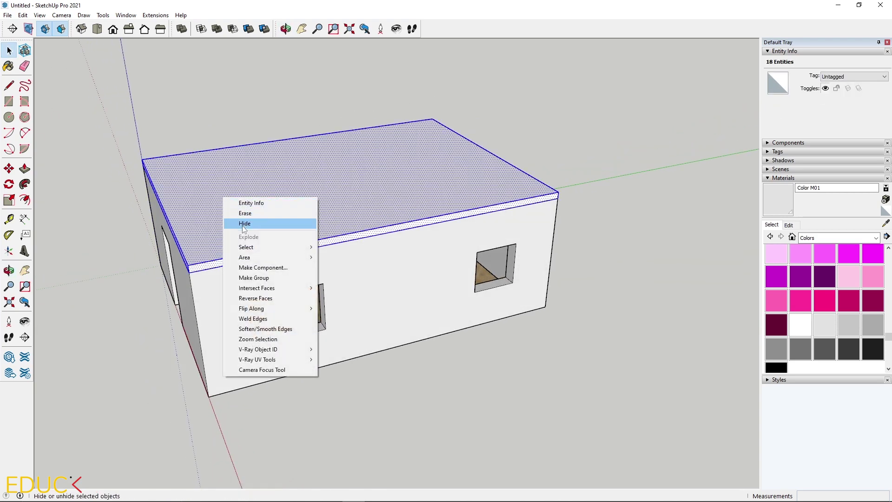
pyautogui.click(251, 278)
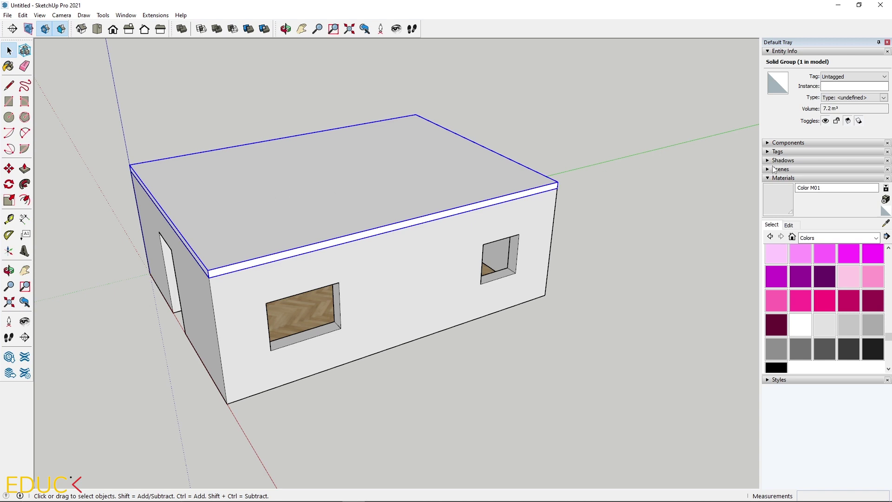
# Create three new tags named wall, floor and slab.
pyautogui.click(783, 178)
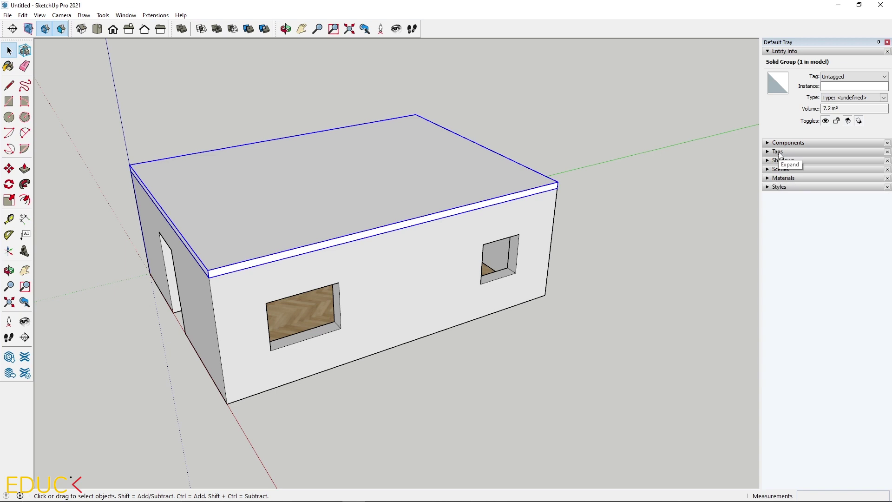
pyautogui.click(778, 152)
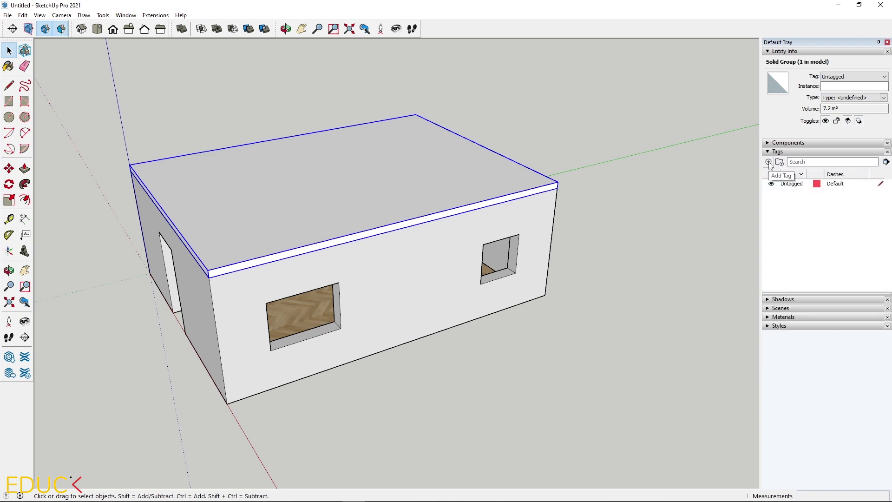
pyautogui.click(769, 162)
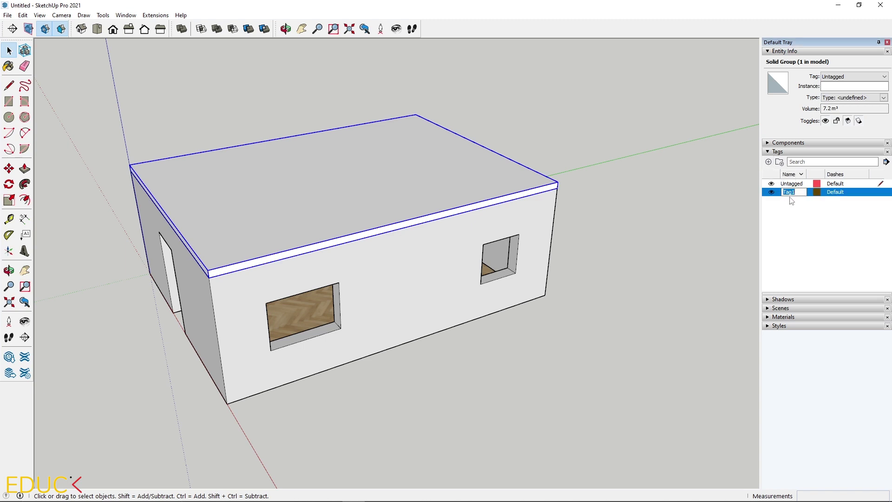
pyautogui.write('wall')
pyautogui.press('Return')
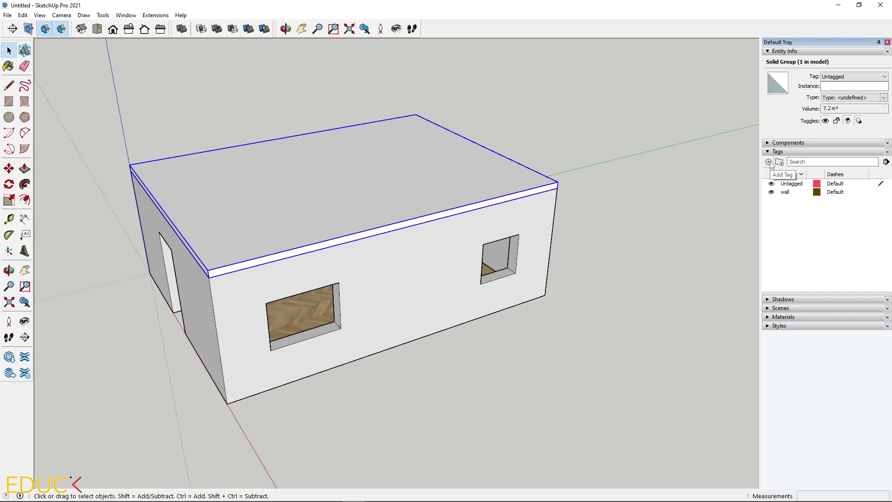
pyautogui.click(769, 162)
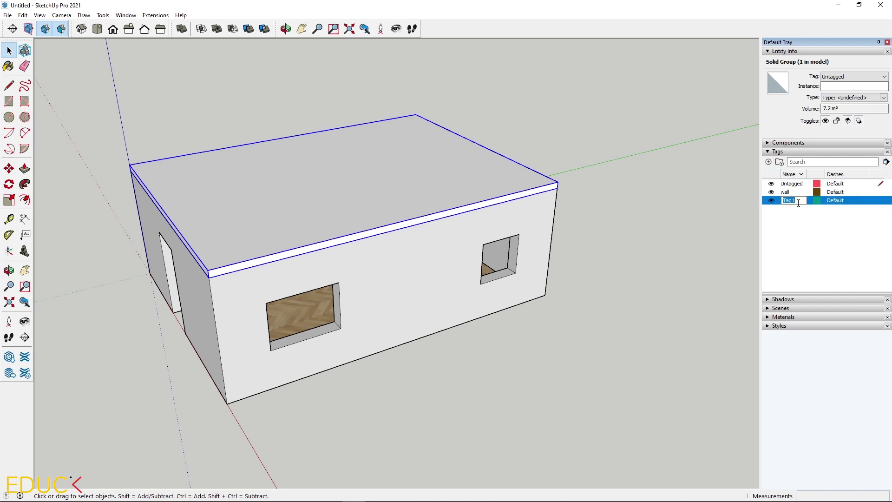
pyautogui.write('floor')
pyautogui.press('Return')
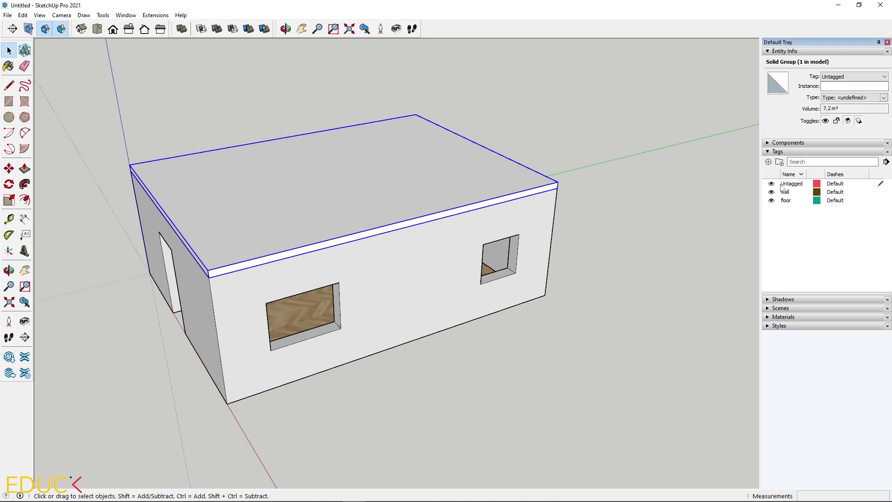
pyautogui.click(769, 162)
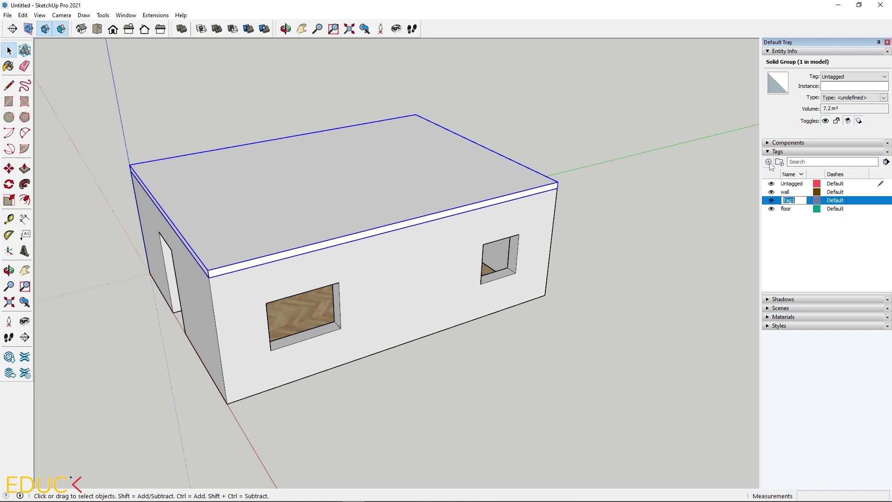
pyautogui.write('slab')
pyautogui.press('Return')
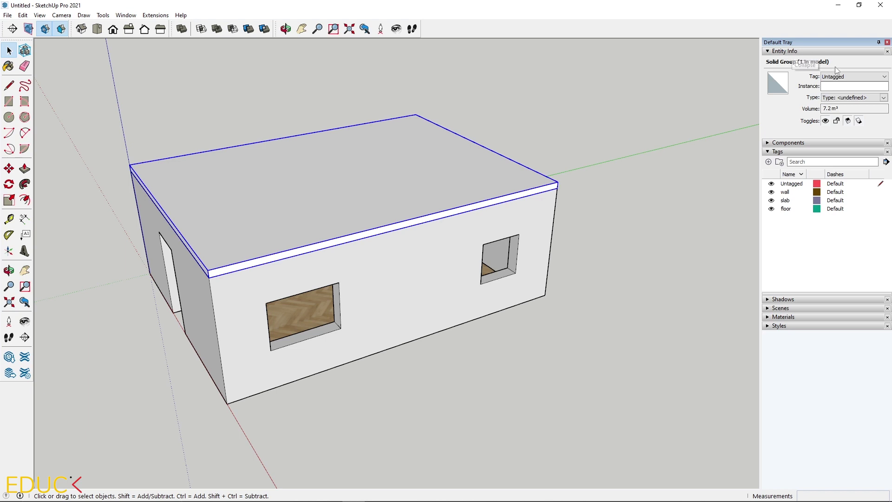
# Assign the slab tag to the roof slab group and the wall tag to the wall group.
pyautogui.click(852, 77)
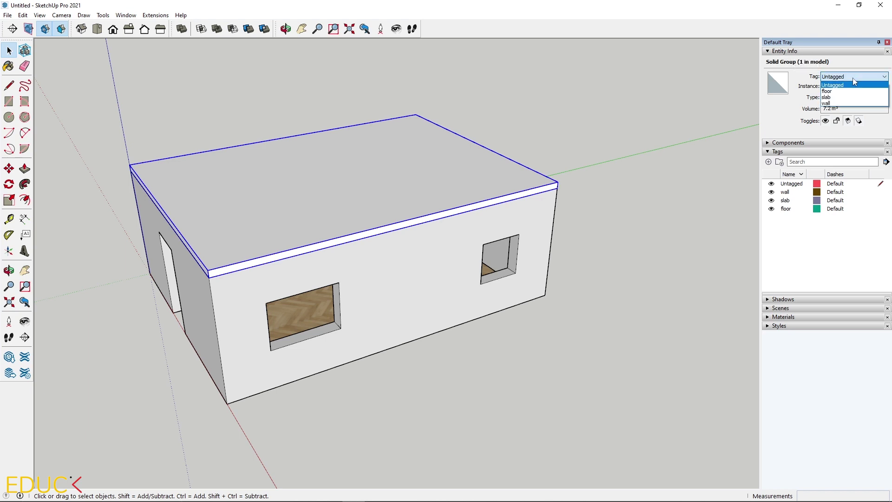
pyautogui.click(845, 97)
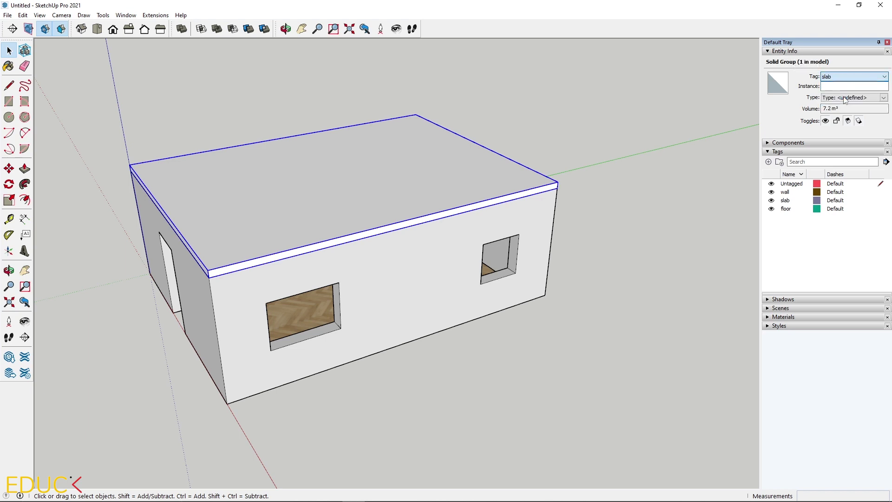
pyautogui.click(432, 244)
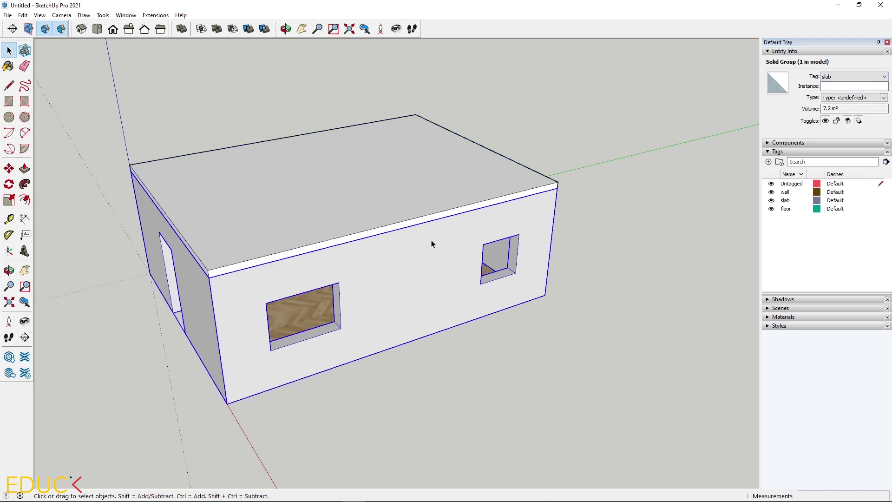
pyautogui.click(852, 77)
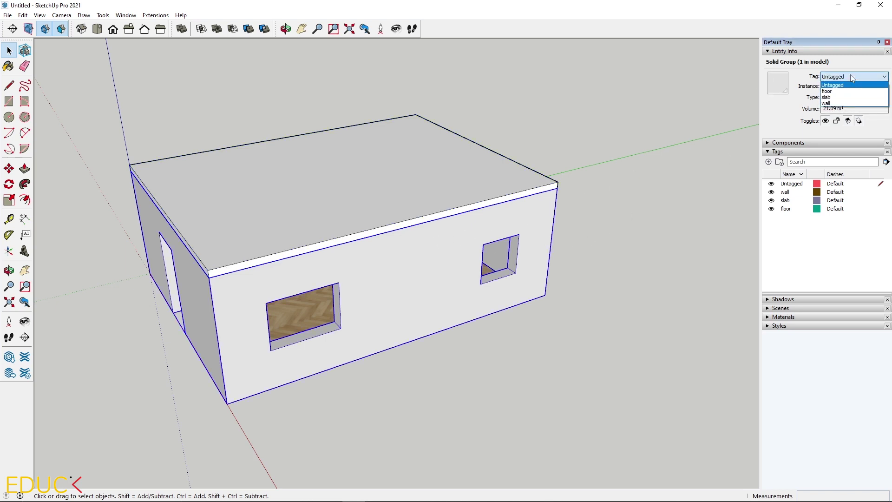
pyautogui.click(841, 105)
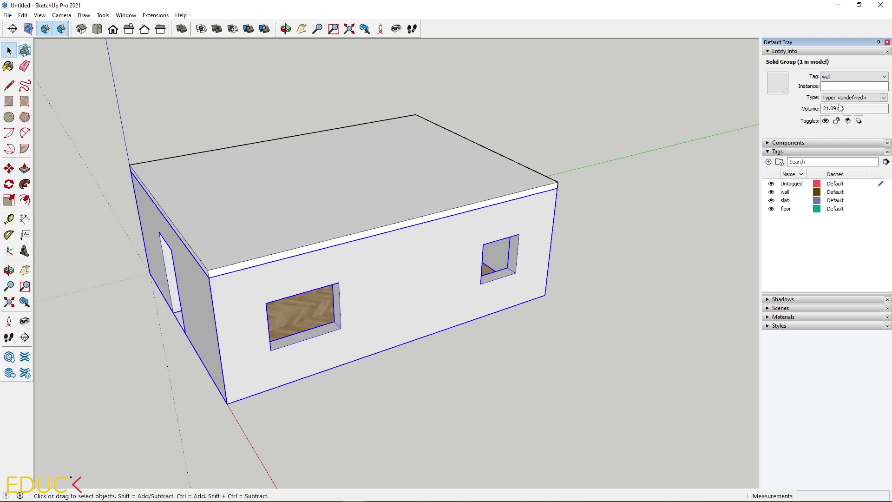
# Assign the floor tag to the wood-textured floor group and clear the selection.
pyautogui.click(304, 310)
pyautogui.click(838, 77)
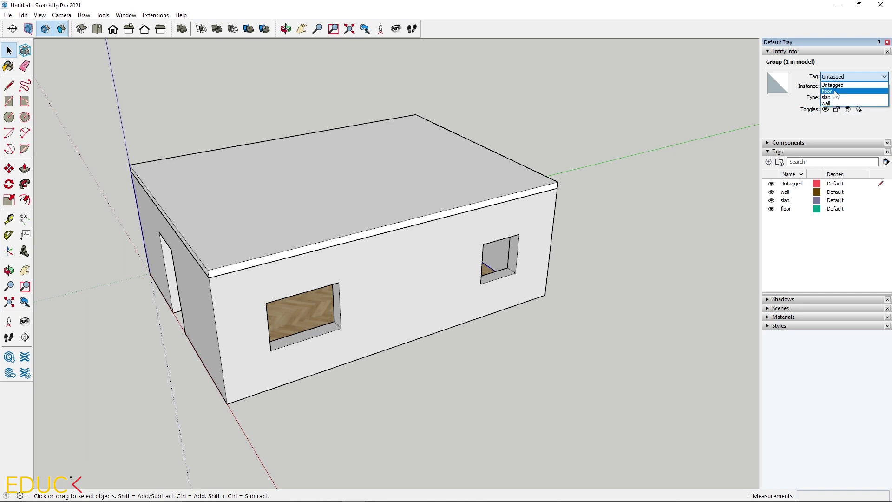
pyautogui.click(836, 91)
pyautogui.click(386, 108)
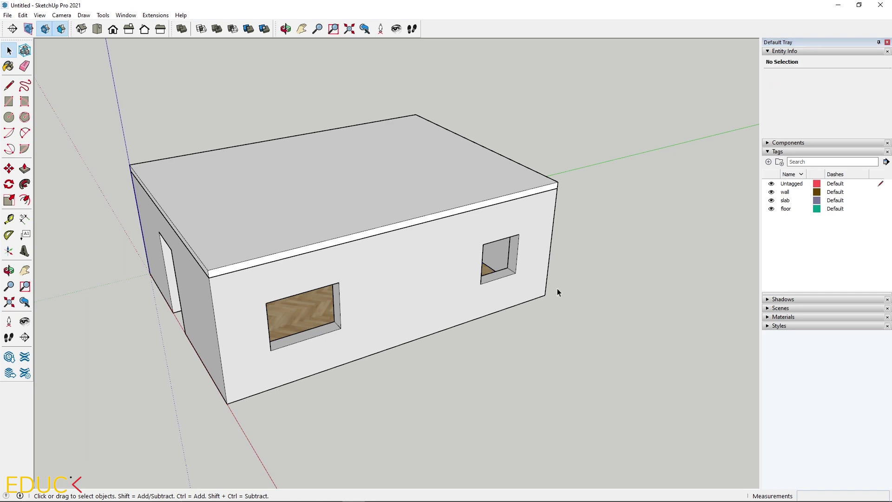
# Check the tag assignments by hiding and showing the floor, slab and wall tags one at a time.
pyautogui.click(771, 210)
pyautogui.click(772, 210)
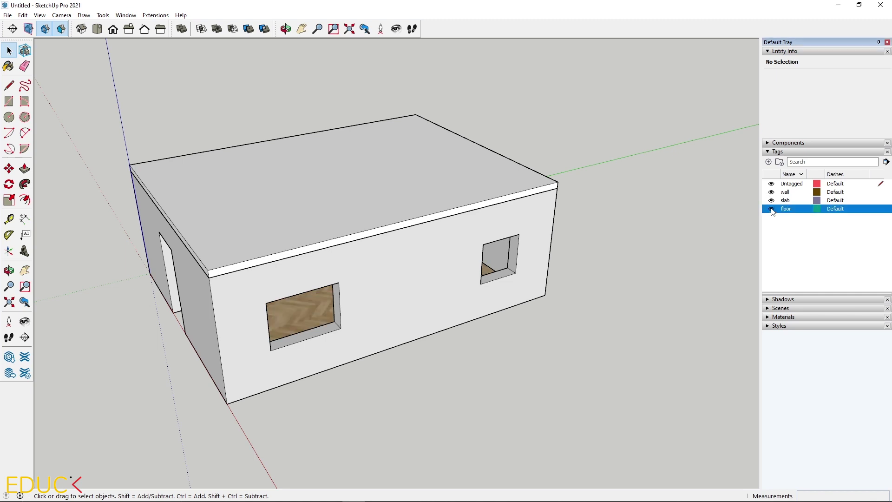
pyautogui.click(772, 202)
pyautogui.click(772, 202)
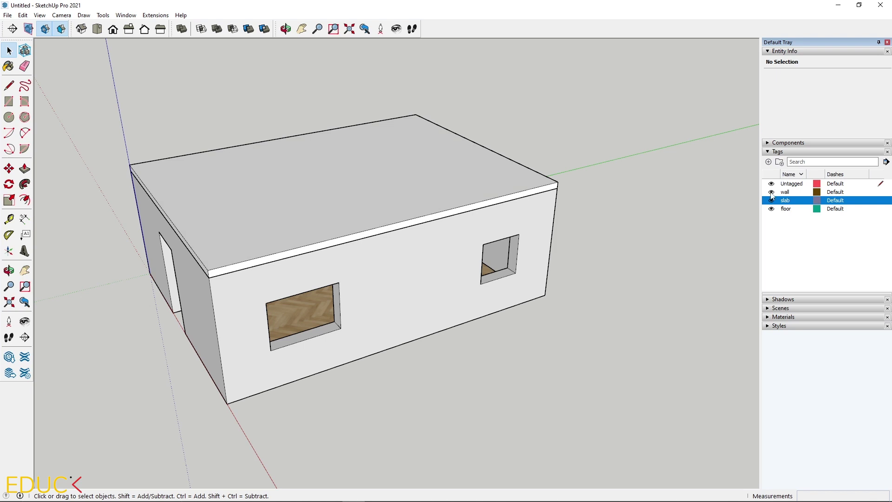
pyautogui.click(772, 193)
pyautogui.click(772, 192)
pyautogui.click(772, 200)
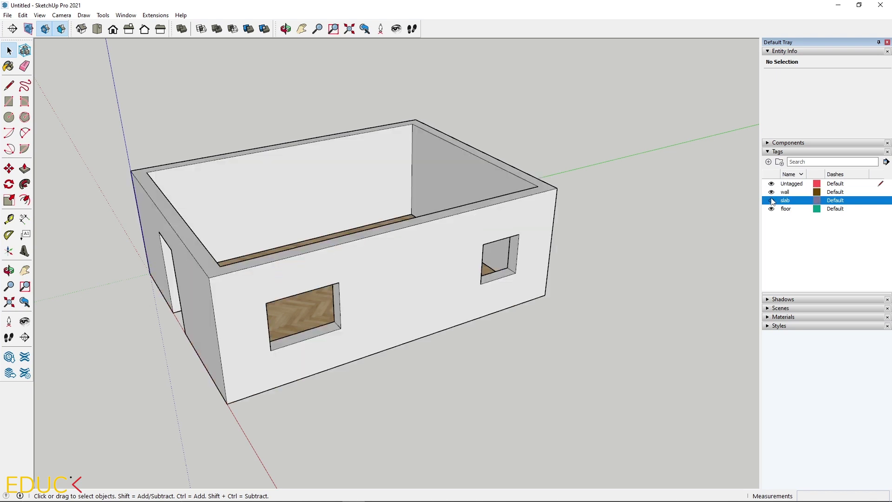
pyautogui.click(772, 201)
pyautogui.click(772, 209)
pyautogui.click(772, 209)
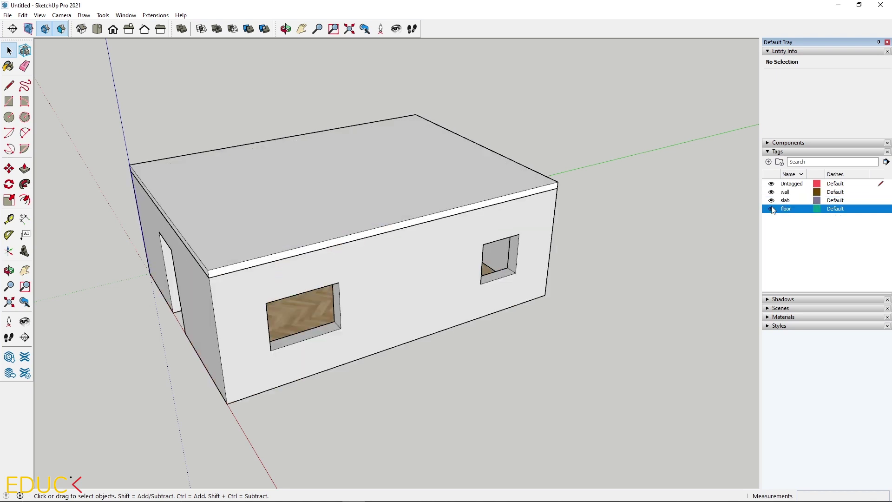